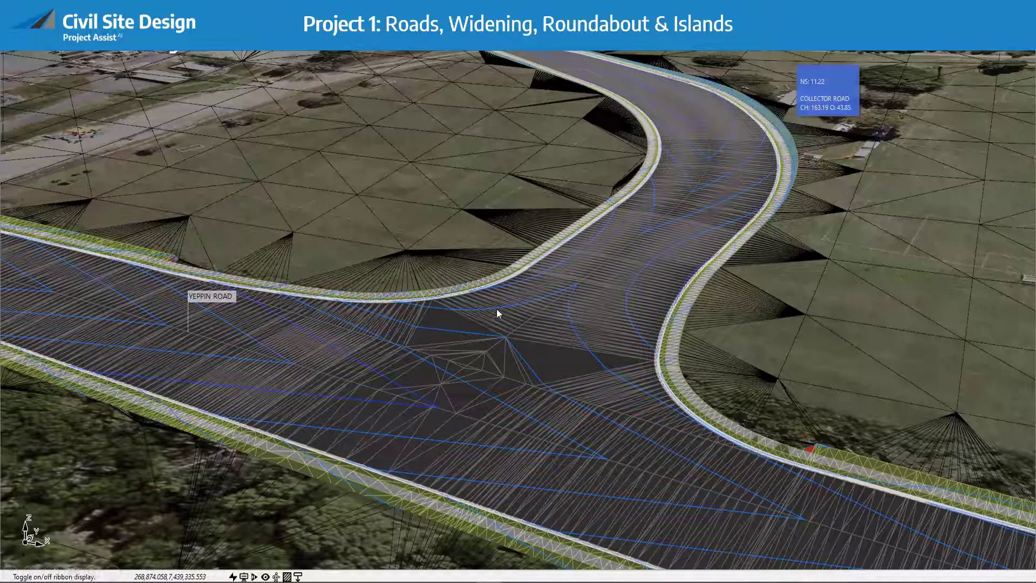
{"action": "left_click", "coordinate": [665, 380]}
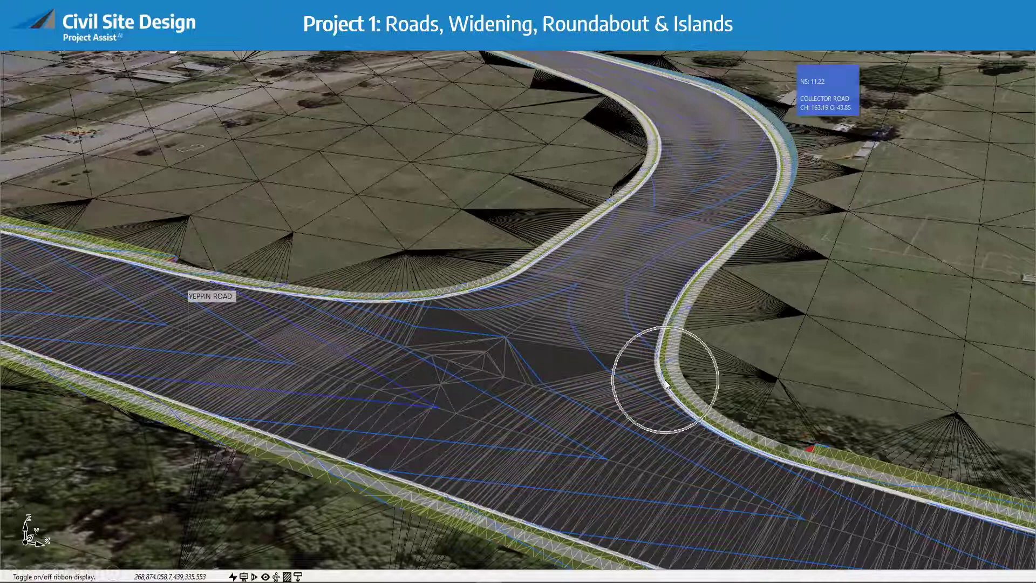
{"action": "left_click", "coordinate": [776, 152]}
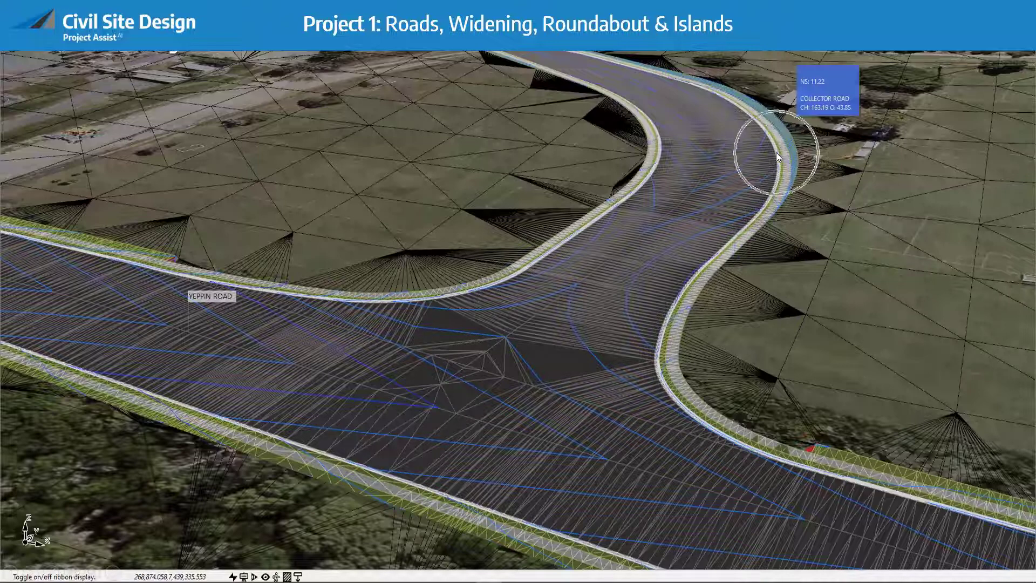
{"action": "left_click", "coordinate": [659, 154]}
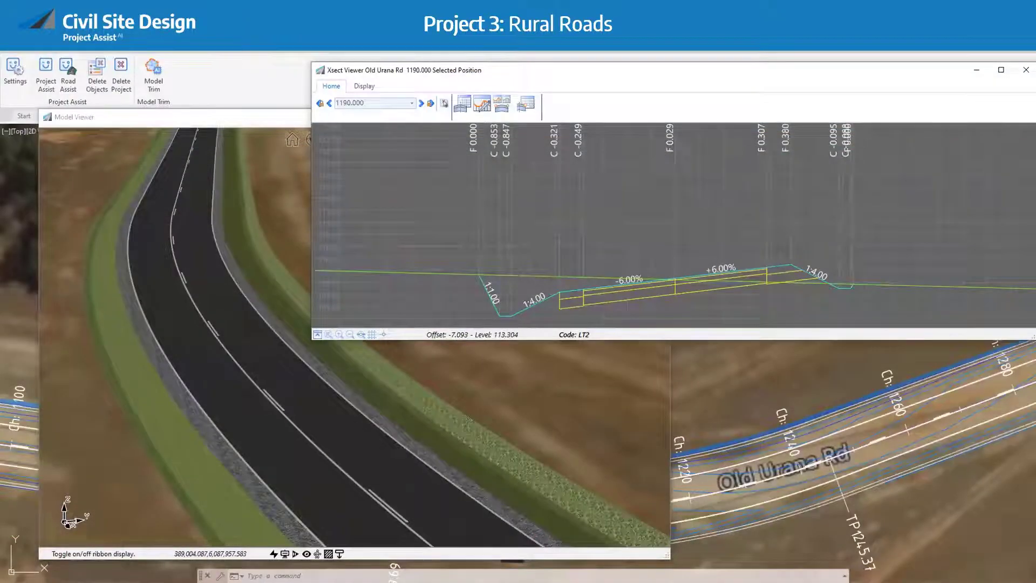
{"action": "left_click", "coordinate": [335, 207]}
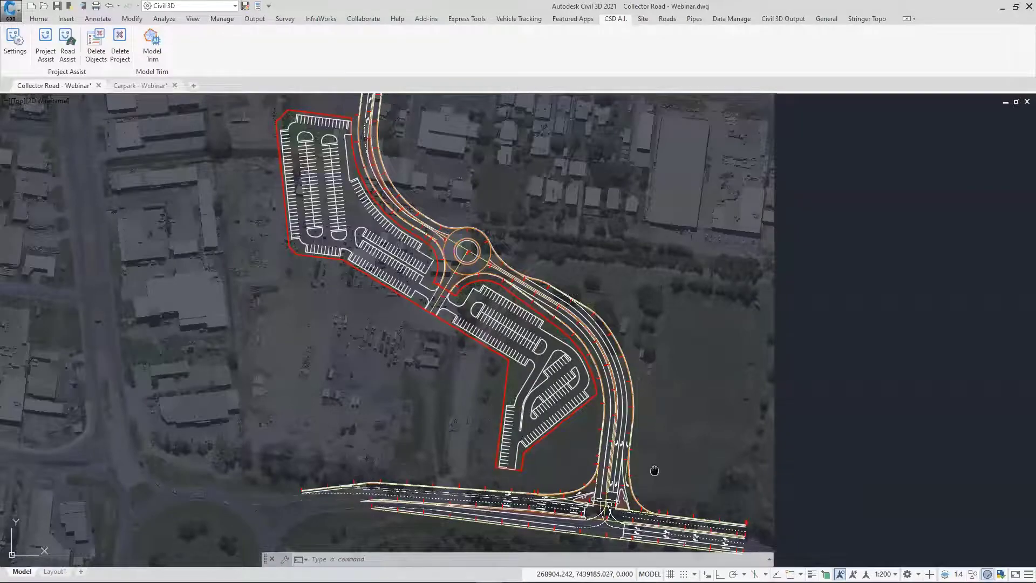
Inspect the upper and lower road edge alignments through the Yeppin Road intersection, and clear the selection
{"action": "middle_click_drag", "start_coordinate": [655, 472], "coordinate": [648, 440]}
{"action": "scroll", "coordinate": [606, 493], "scroll_direction": "up", "scroll_amount": 3}
{"action": "scroll", "coordinate": [605, 494], "scroll_direction": "up", "scroll_amount": 3}
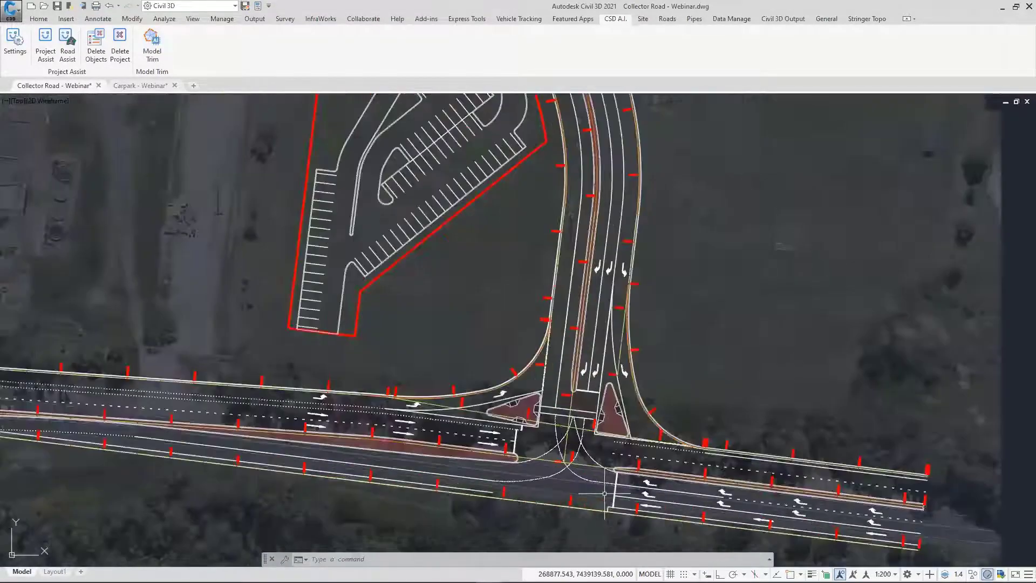
{"action": "scroll", "coordinate": [605, 493], "scroll_direction": "up", "scroll_amount": 2}
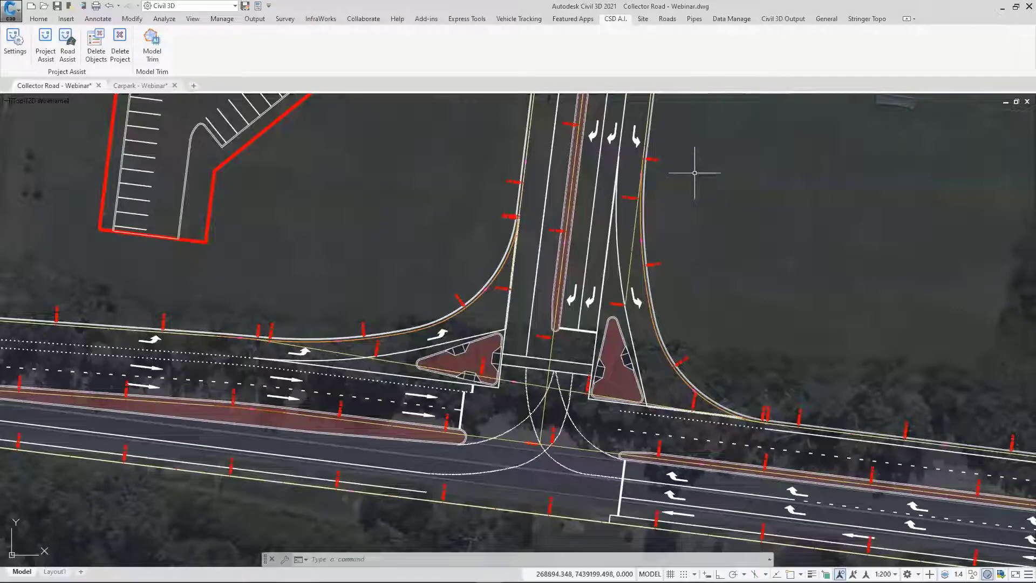
{"action": "left_click", "coordinate": [335, 353]}
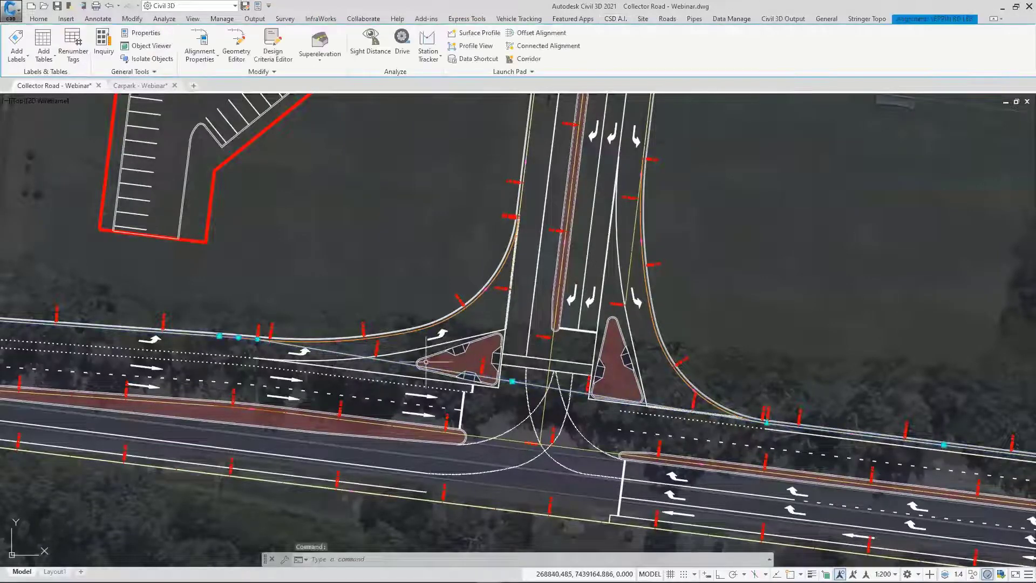
{"action": "left_click", "coordinate": [502, 507]}
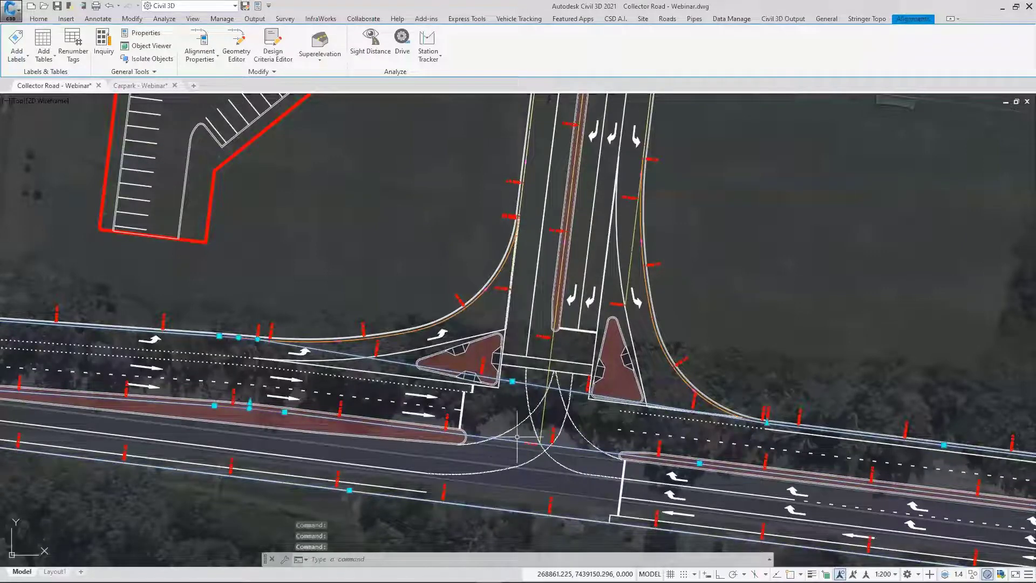
{"action": "scroll", "coordinate": [517, 438], "scroll_direction": "down", "scroll_amount": 3}
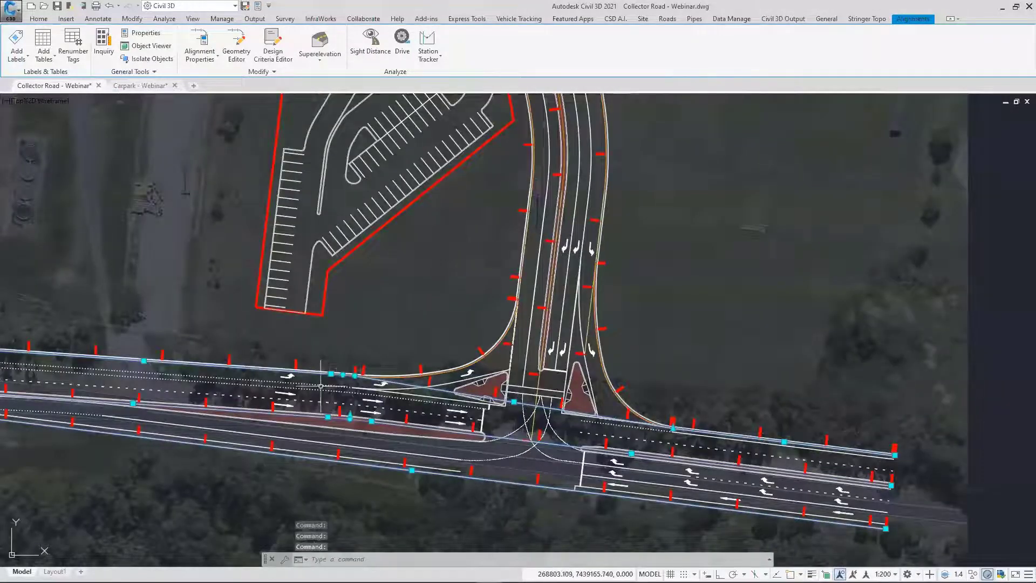
{"action": "key", "text": "Escape"}
{"action": "key", "text": "Escape"}
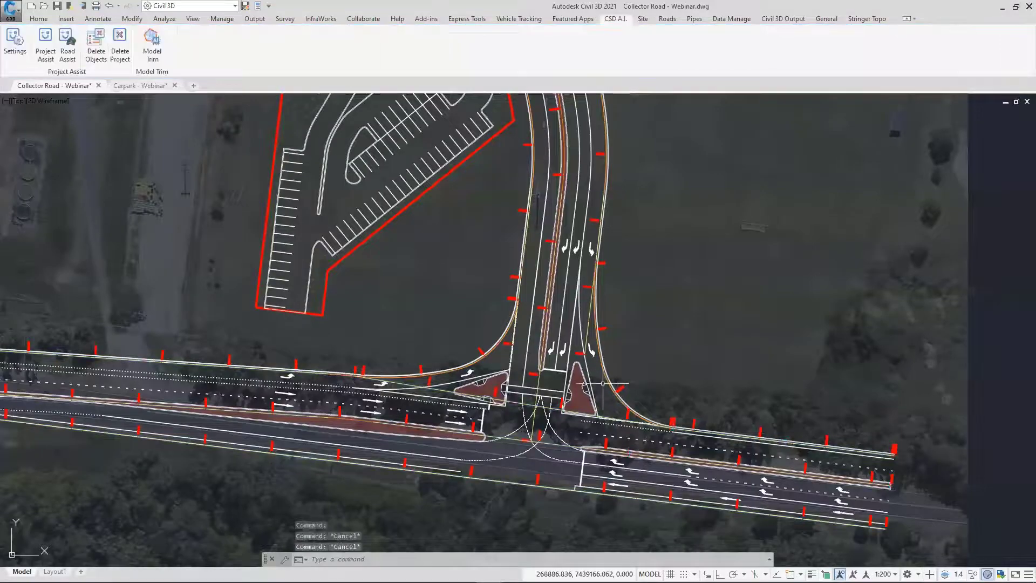
Inspect the collector road's outer edge alignment where it passes around the roundabout, and clear the selection
{"action": "middle_click_drag", "start_coordinate": [621, 247], "coordinate": [667, 437]}
{"action": "scroll", "coordinate": [667, 421], "scroll_direction": "down", "scroll_amount": 2}
{"action": "middle_click_drag", "start_coordinate": [419, 154], "coordinate": [489, 274]}
{"action": "scroll", "coordinate": [489, 275], "scroll_direction": "up", "scroll_amount": 3}
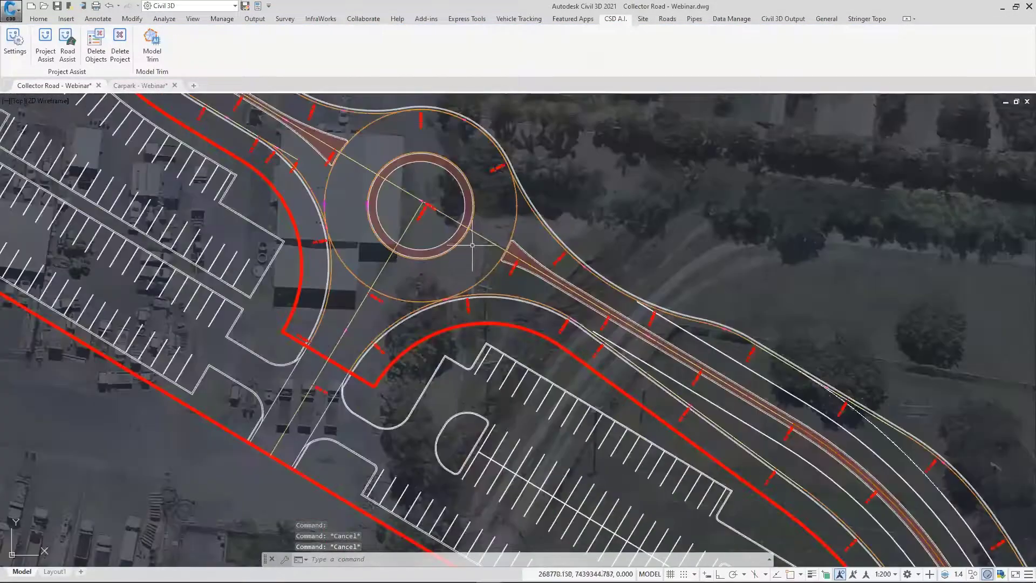
{"action": "left_click", "coordinate": [529, 205]}
{"action": "scroll", "coordinate": [474, 306], "scroll_direction": "down", "scroll_amount": 3}
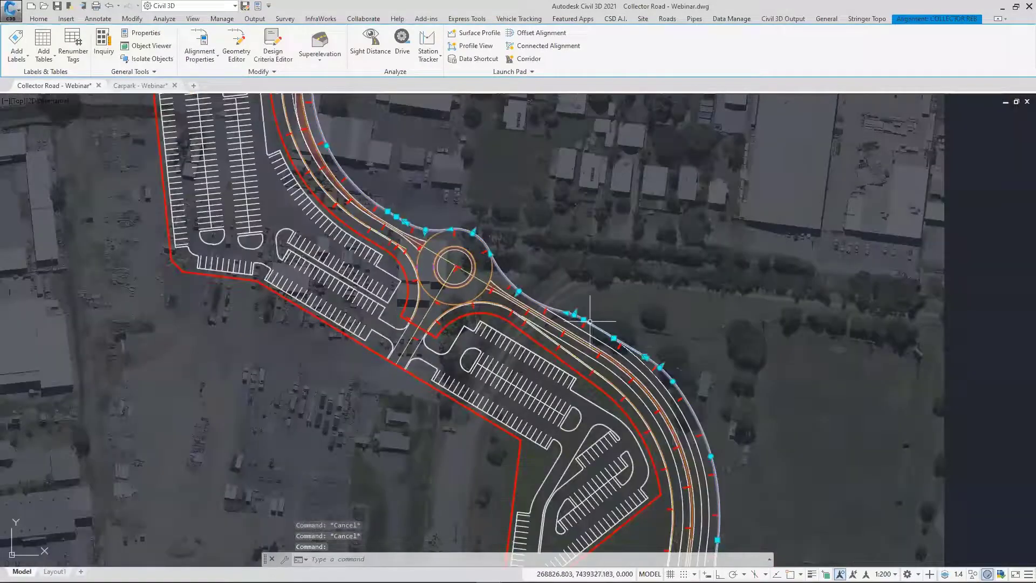
{"action": "scroll", "coordinate": [415, 227], "scroll_direction": "up", "scroll_amount": 3}
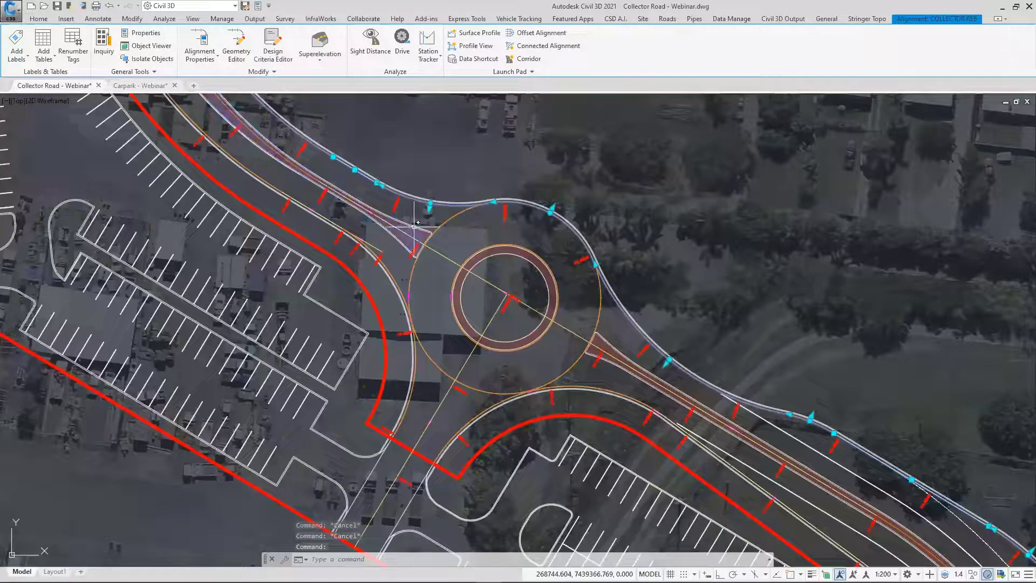
{"action": "mouse_move", "coordinate": [413, 225]}
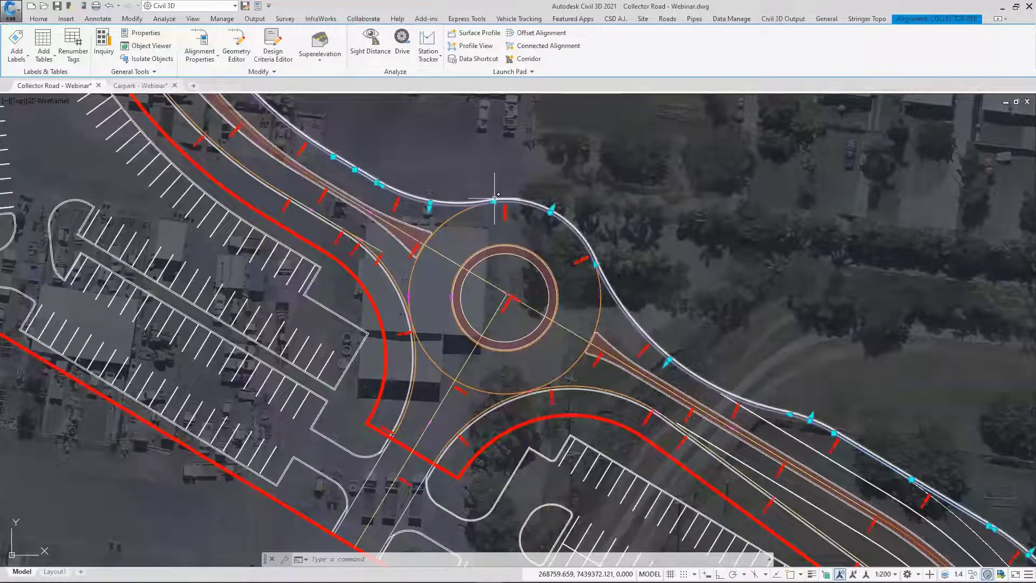
{"action": "scroll", "coordinate": [518, 260], "scroll_direction": "down", "scroll_amount": 2}
{"action": "key", "text": "Escape"}
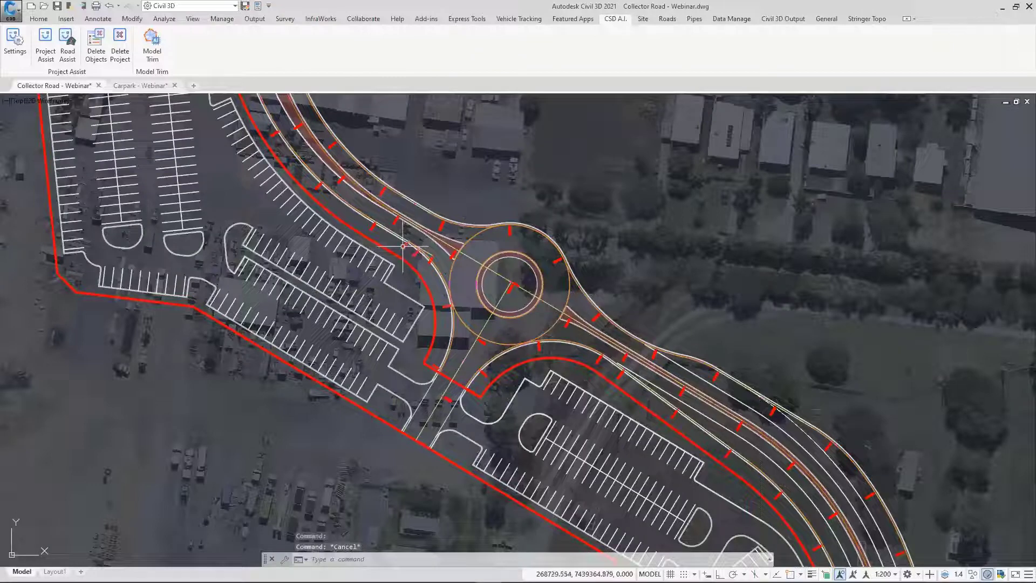
Inspect the car park access road alignment between the roundabout centre and the site boundary, and clear the selection
{"action": "left_click", "coordinate": [486, 322]}
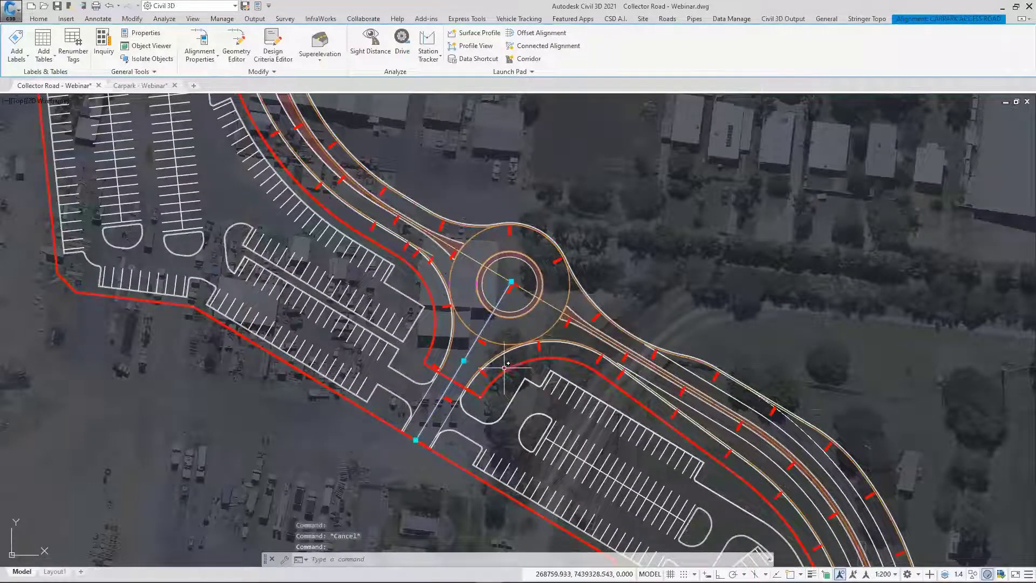
{"action": "key", "text": "Escape"}
{"action": "left_click", "coordinate": [451, 281]}
{"action": "key", "text": "Escape"}
{"action": "key", "text": "Escape"}
{"action": "key", "text": "Escape"}
{"action": "scroll", "coordinate": [459, 304], "scroll_direction": "down", "scroll_amount": 4}
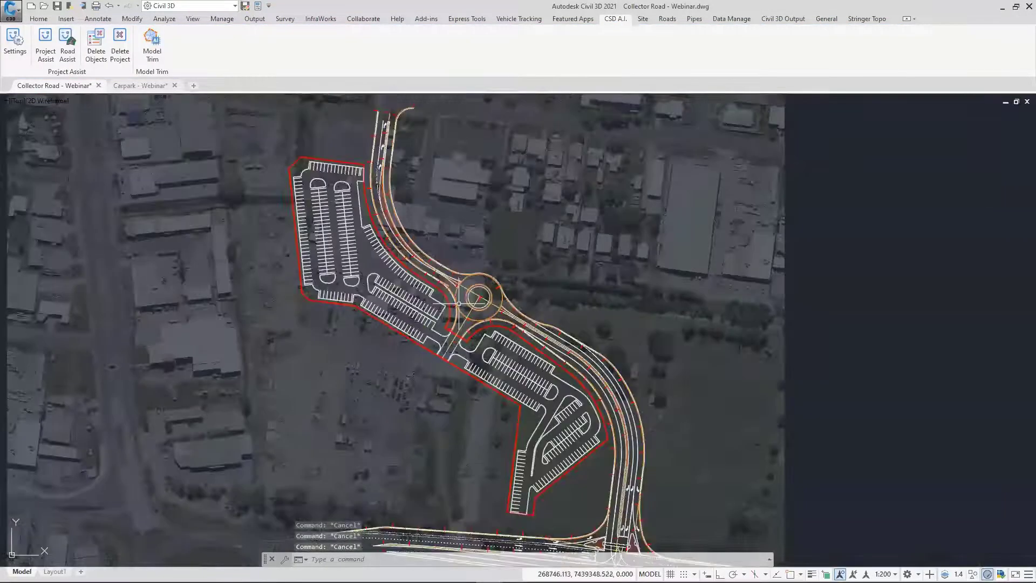
{"action": "middle_click_drag", "start_coordinate": [651, 317], "coordinate": [629, 294]}
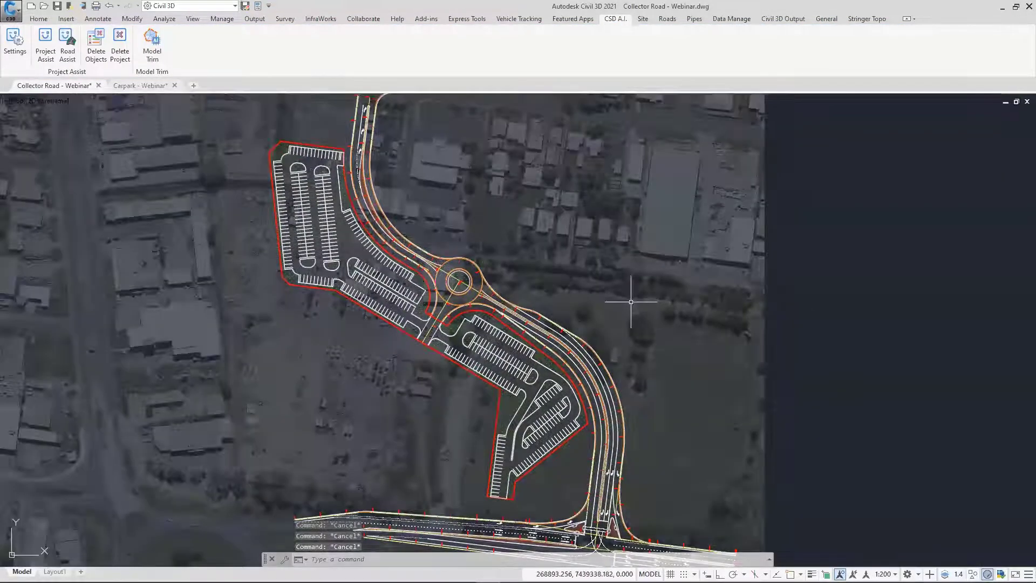
Review the Local Roads - Major Collector template in the template editor and close it without saving changes
{"action": "left_click", "coordinate": [668, 19]}
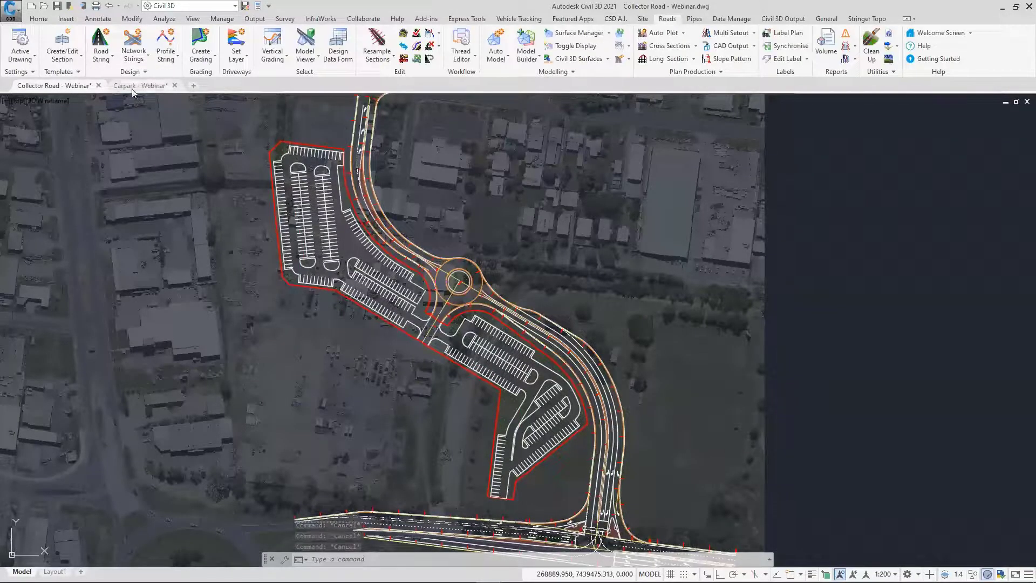
{"action": "left_click", "coordinate": [64, 48]}
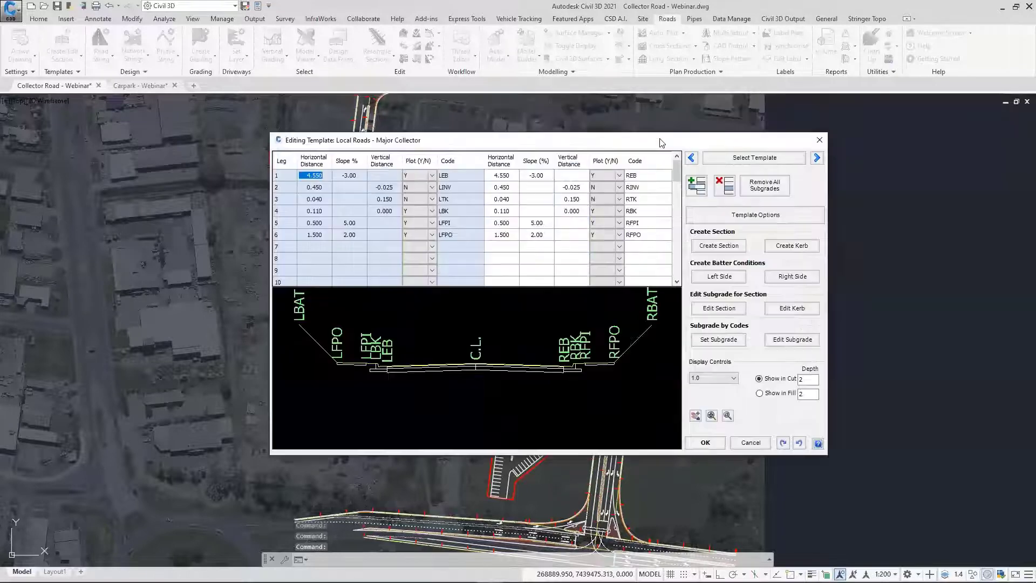
{"action": "left_click_drag", "start_coordinate": [867, 111], "coordinate": [663, 143]}
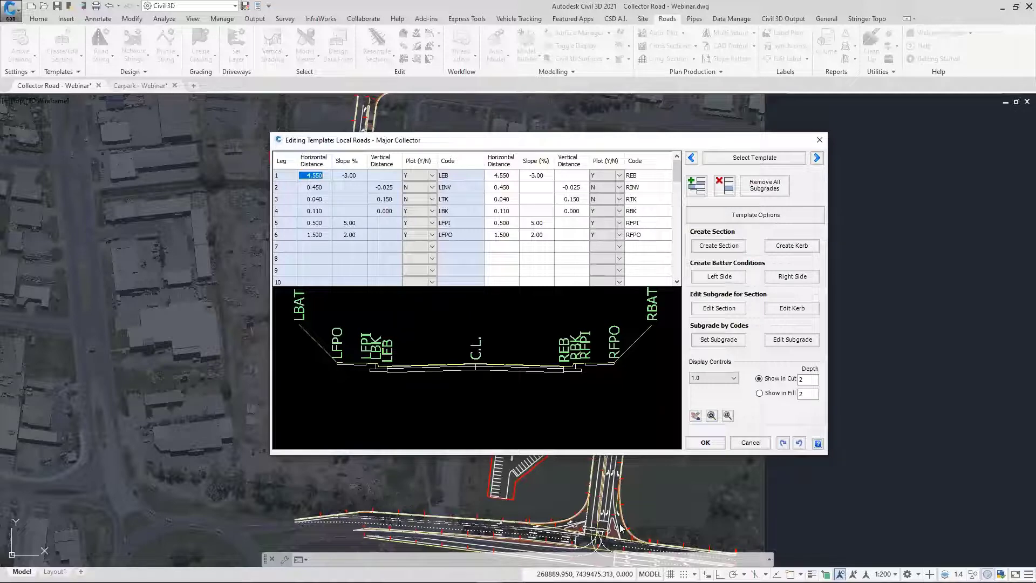
{"action": "left_click", "coordinate": [750, 443]}
{"action": "left_click", "coordinate": [568, 326]}
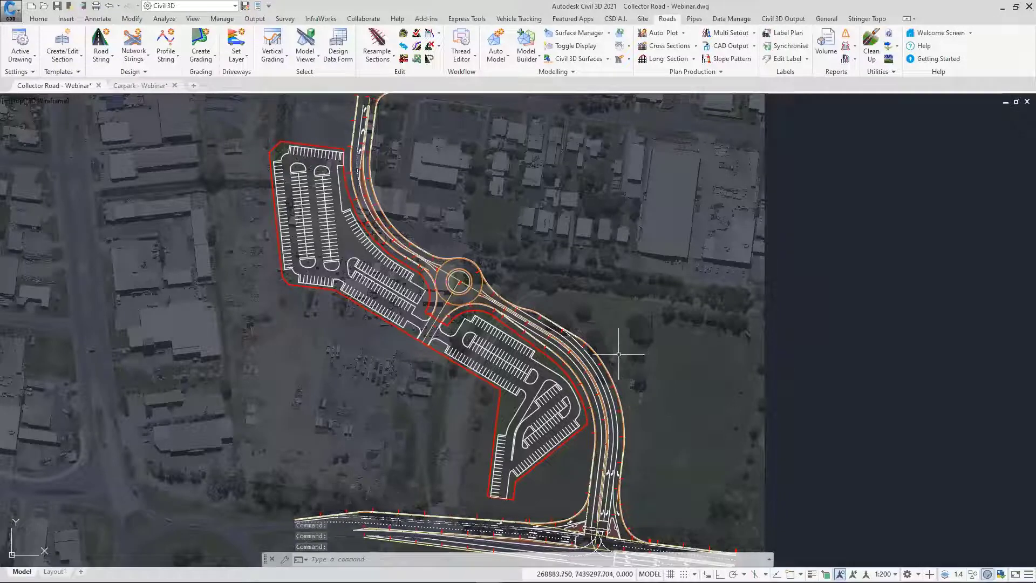
Open the Project Assist settings and review the templates available as the default for urban roads, keeping the current choice
{"action": "middle_click_drag", "start_coordinate": [665, 387], "coordinate": [650, 362]}
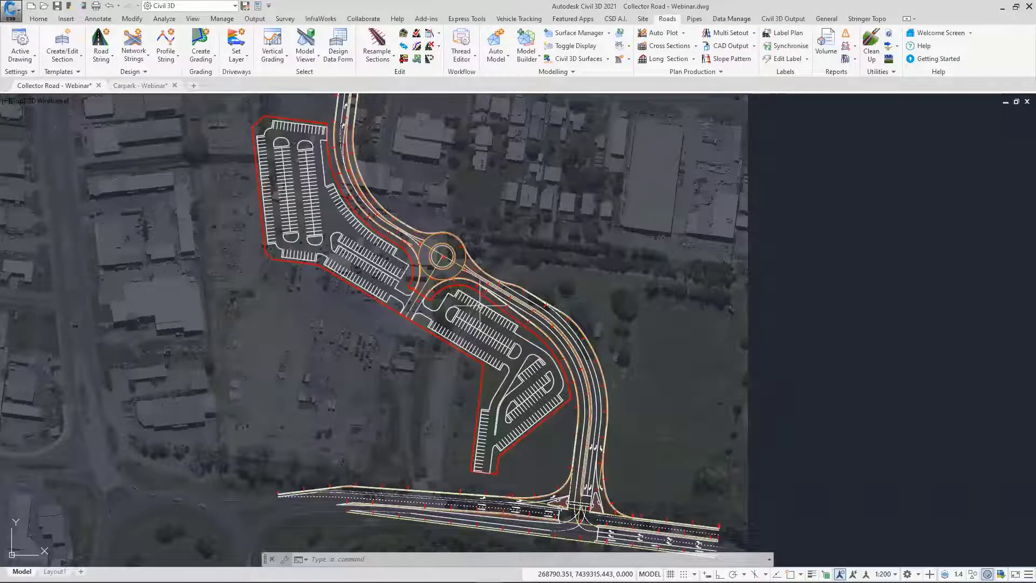
{"action": "scroll", "coordinate": [502, 291], "scroll_direction": "up", "scroll_amount": 2}
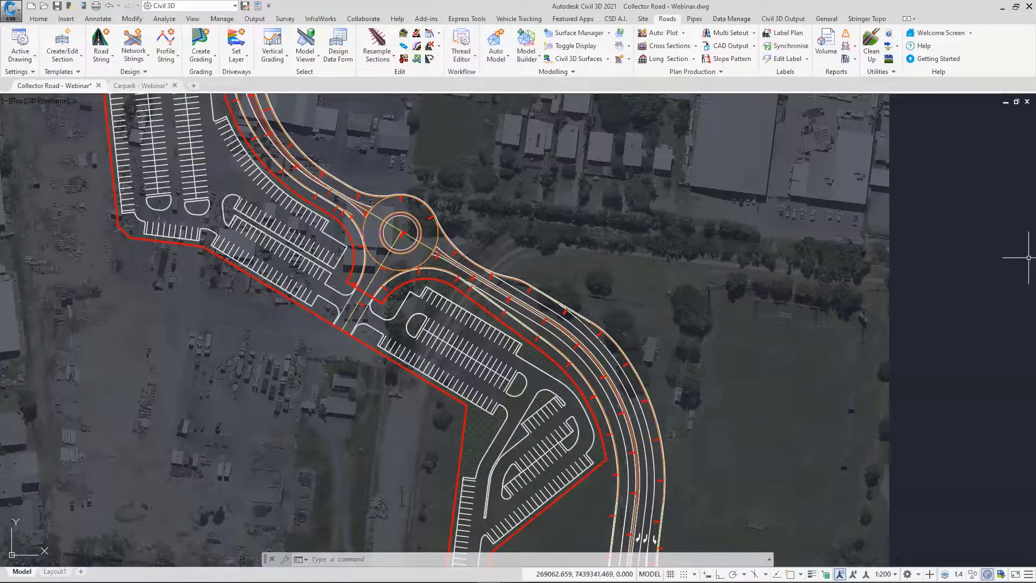
{"action": "left_click", "coordinate": [616, 20]}
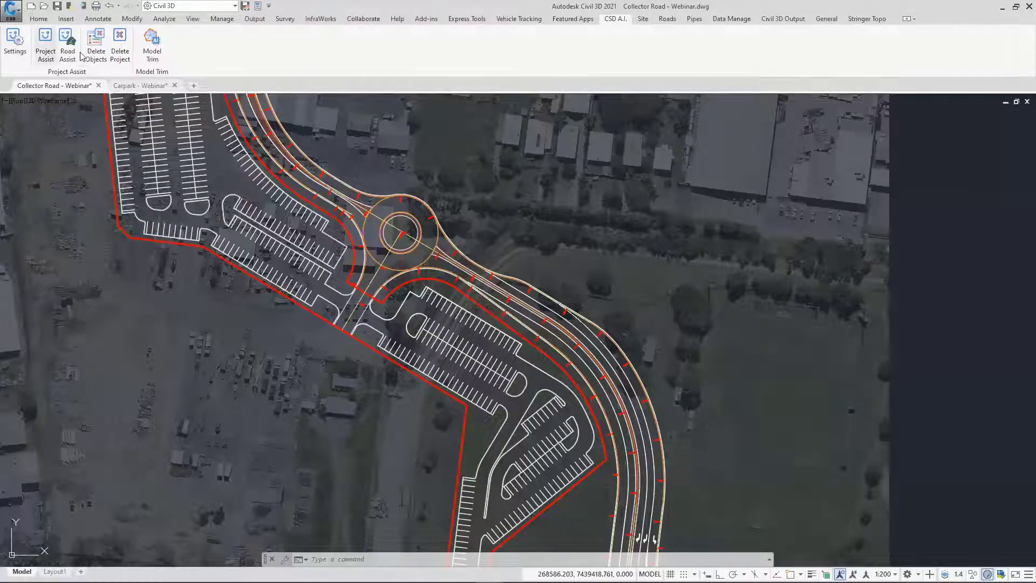
{"action": "left_click", "coordinate": [18, 49]}
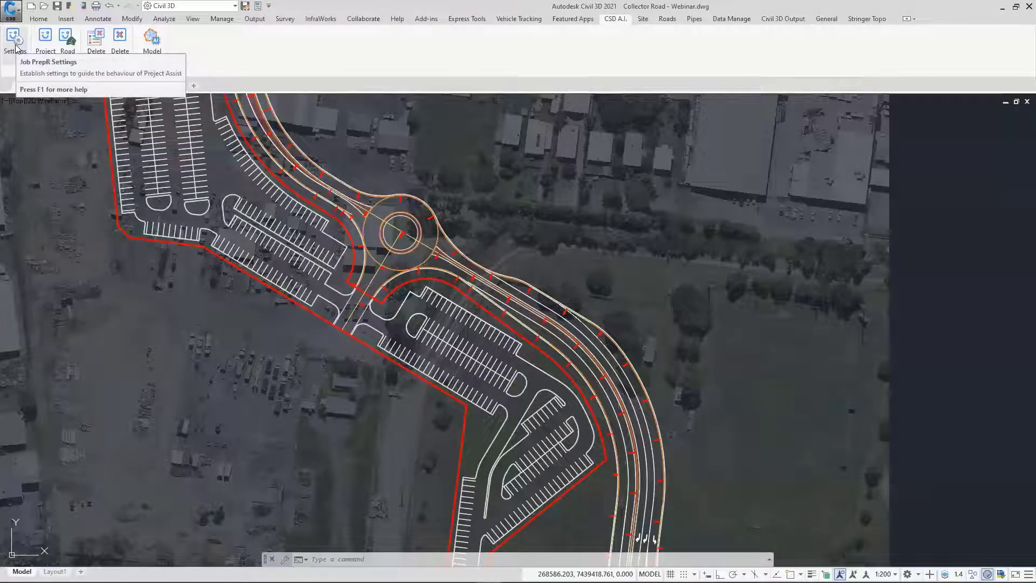
{"action": "left_click", "coordinate": [16, 48]}
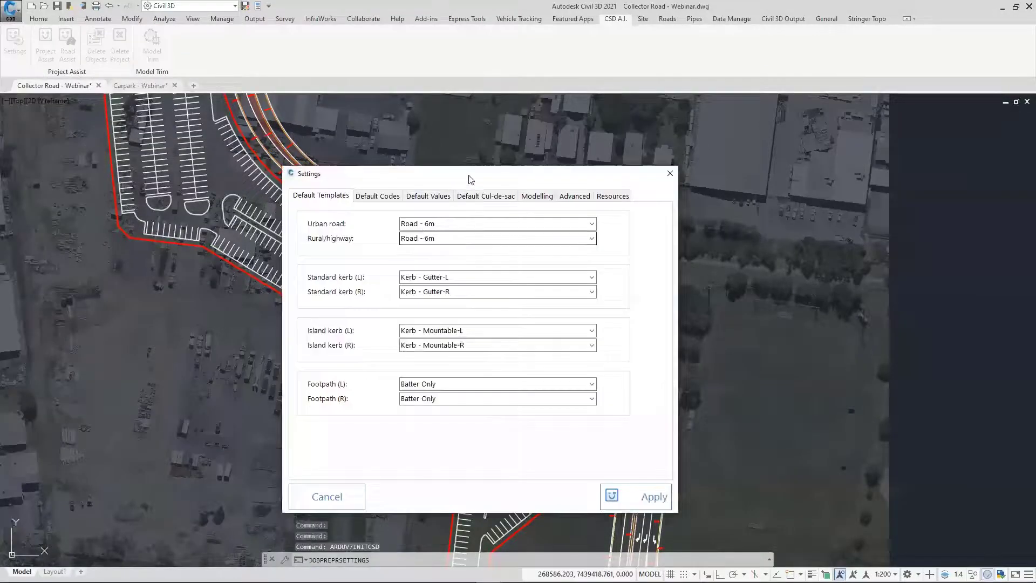
{"action": "left_click_drag", "start_coordinate": [497, 175], "coordinate": [541, 146]}
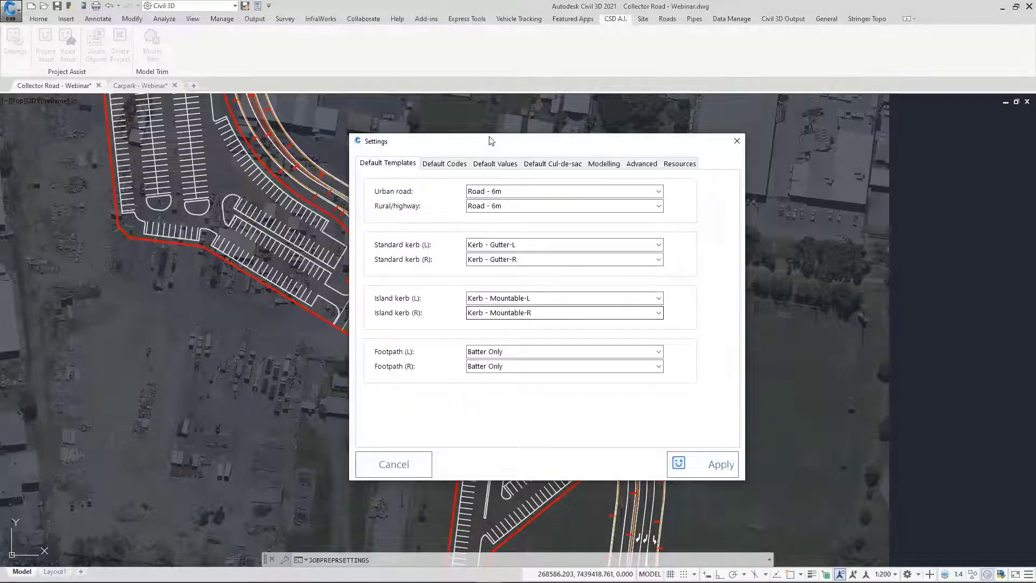
{"action": "left_click_drag", "start_coordinate": [492, 148], "coordinate": [481, 157]}
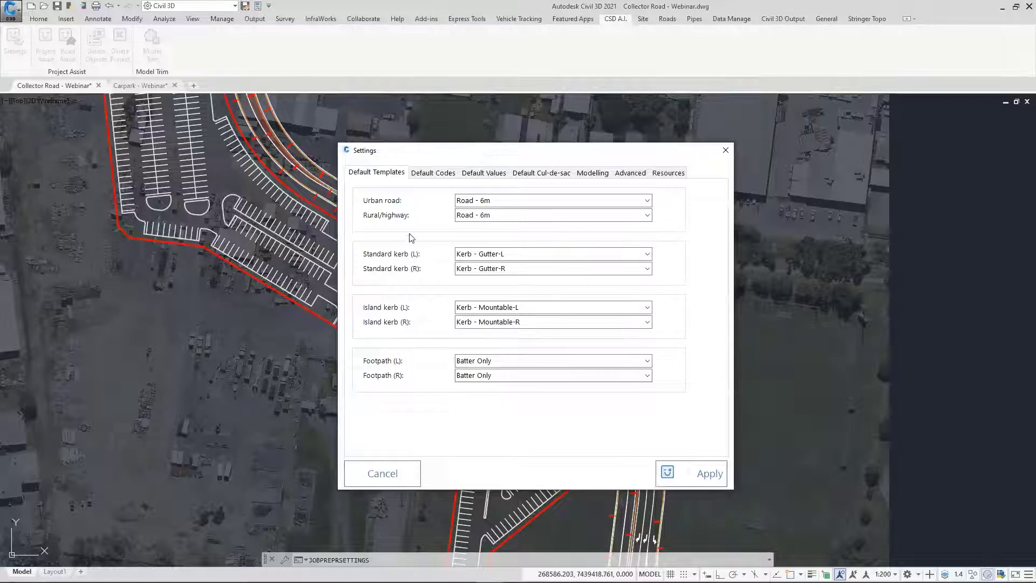
{"action": "left_click", "coordinate": [650, 204]}
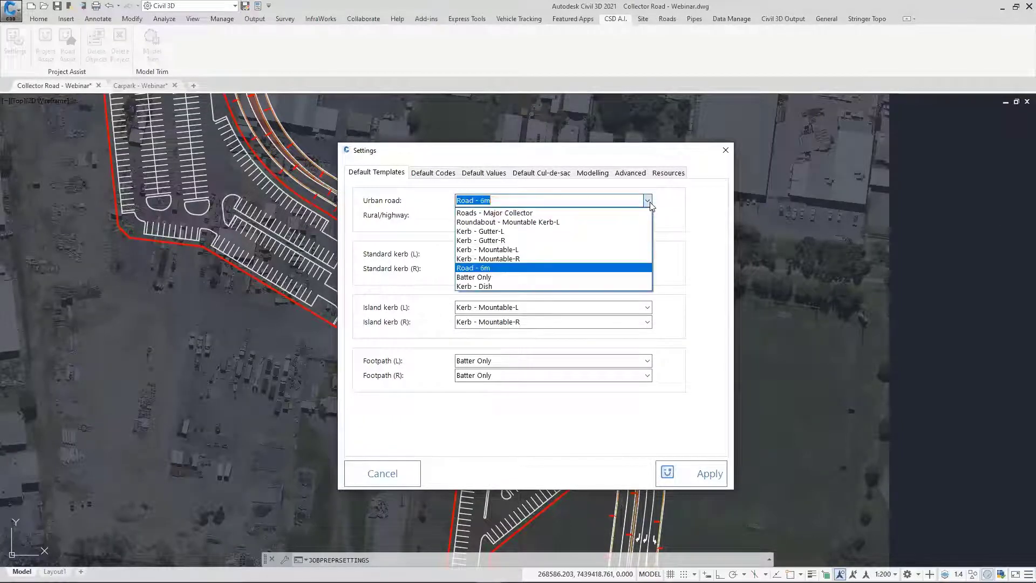
{"action": "left_click", "coordinate": [651, 203]}
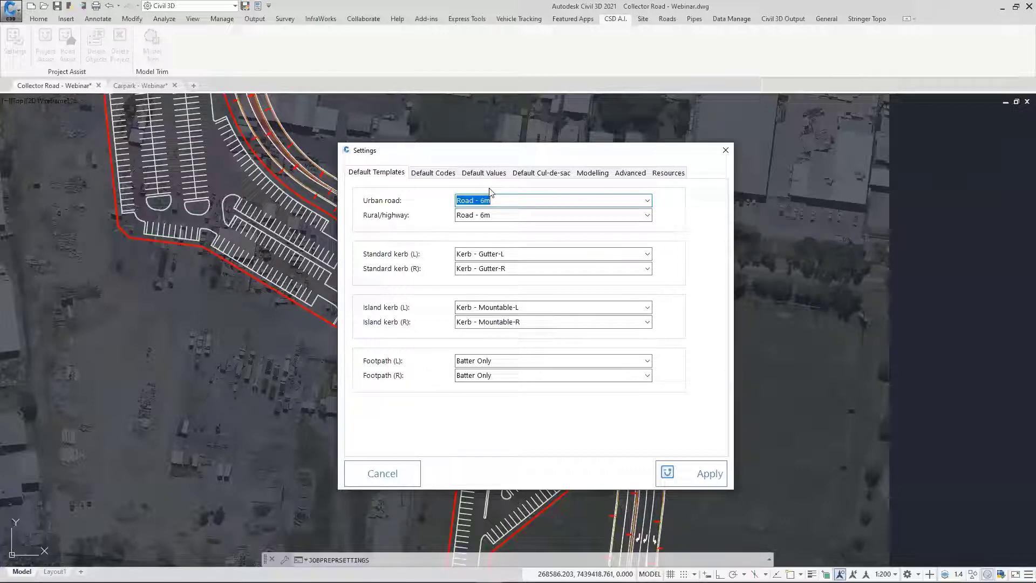
{"action": "left_click", "coordinate": [647, 201]}
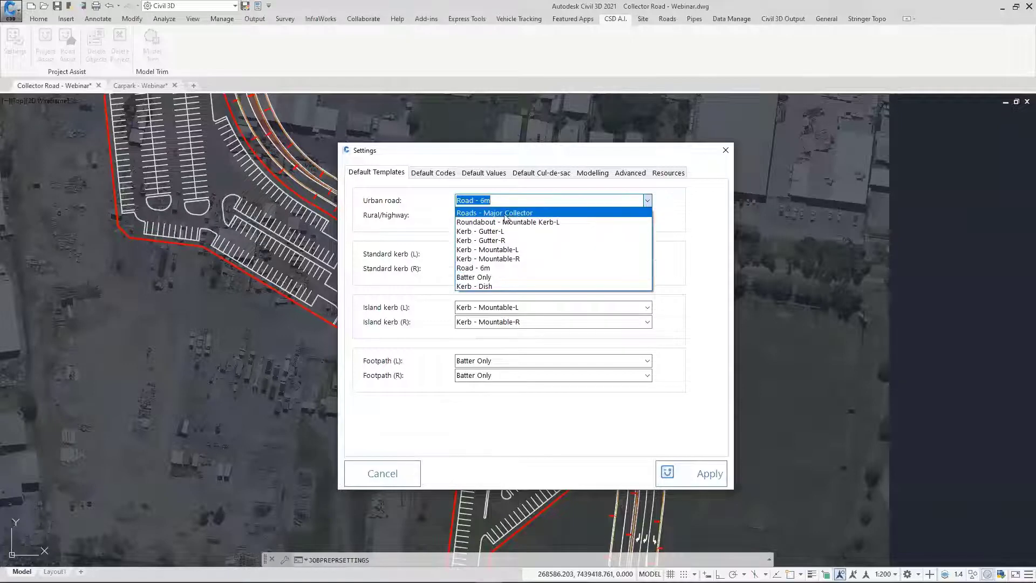
{"action": "left_click", "coordinate": [676, 217]}
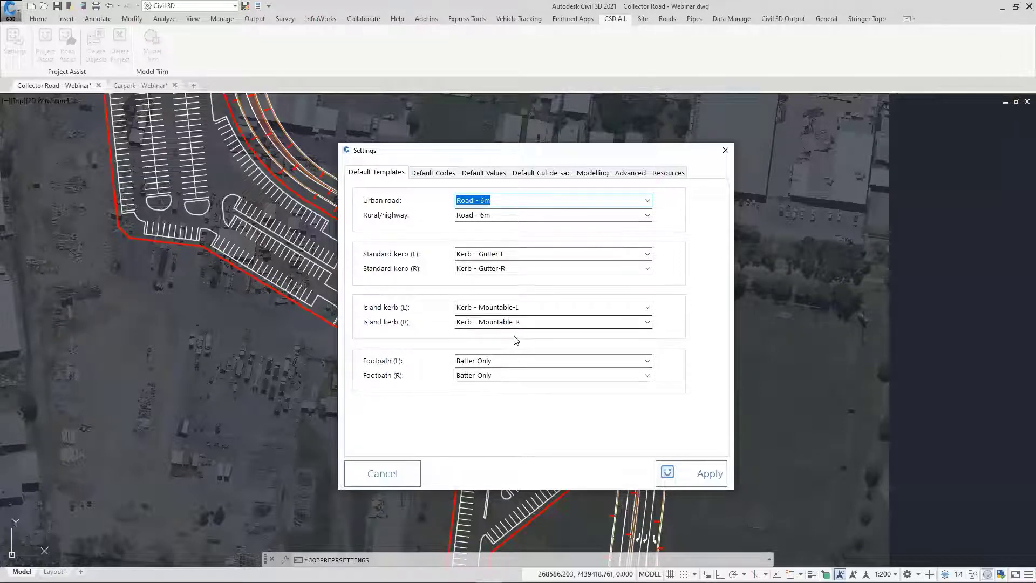
Review the default codes in the Project Assist settings, moving the dialog clear of the roundabout and car park
{"action": "left_click", "coordinate": [436, 173]}
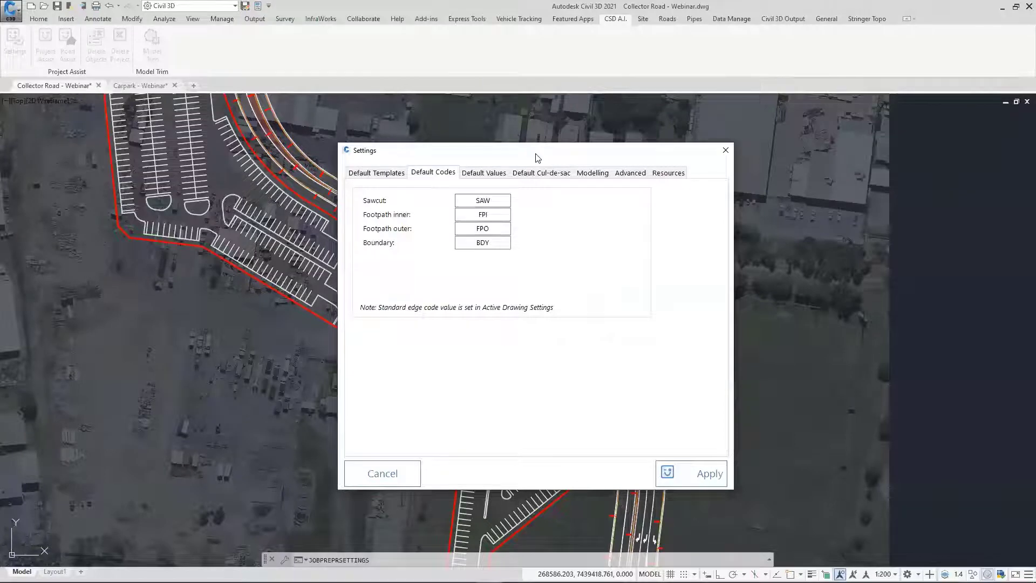
{"action": "left_click_drag", "start_coordinate": [534, 154], "coordinate": [768, 148]}
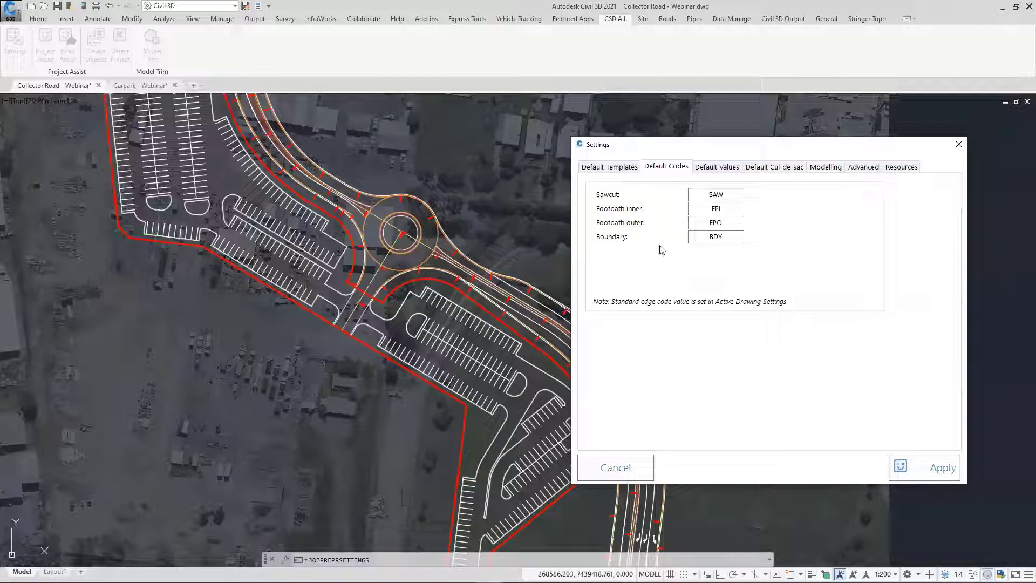
Review the sawcut code and the default values, cul-de-sac, modelling, advanced and resources settings, and close the settings without applying changes
{"action": "double_click", "coordinate": [725, 194]}
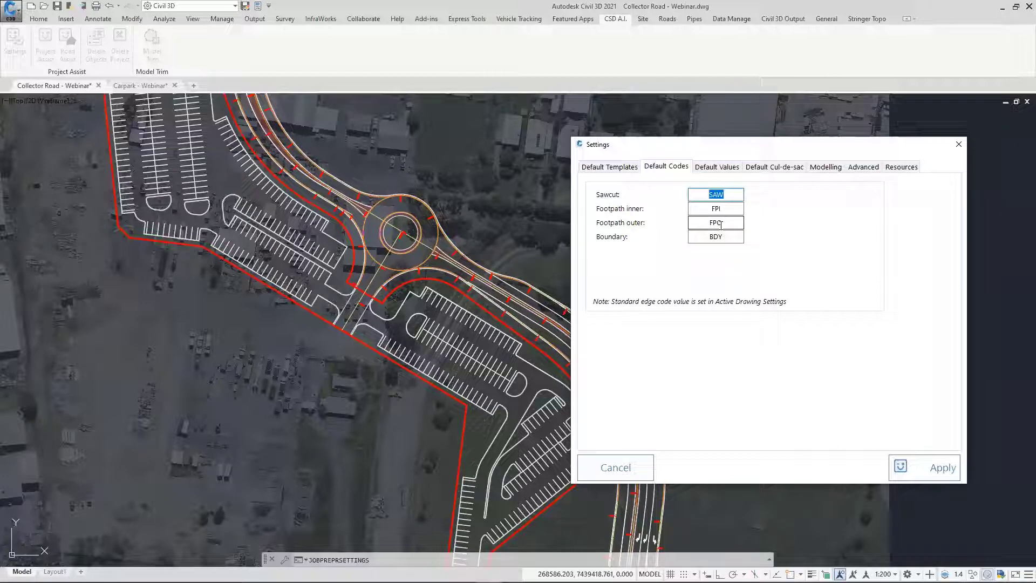
{"action": "left_click", "coordinate": [717, 198]}
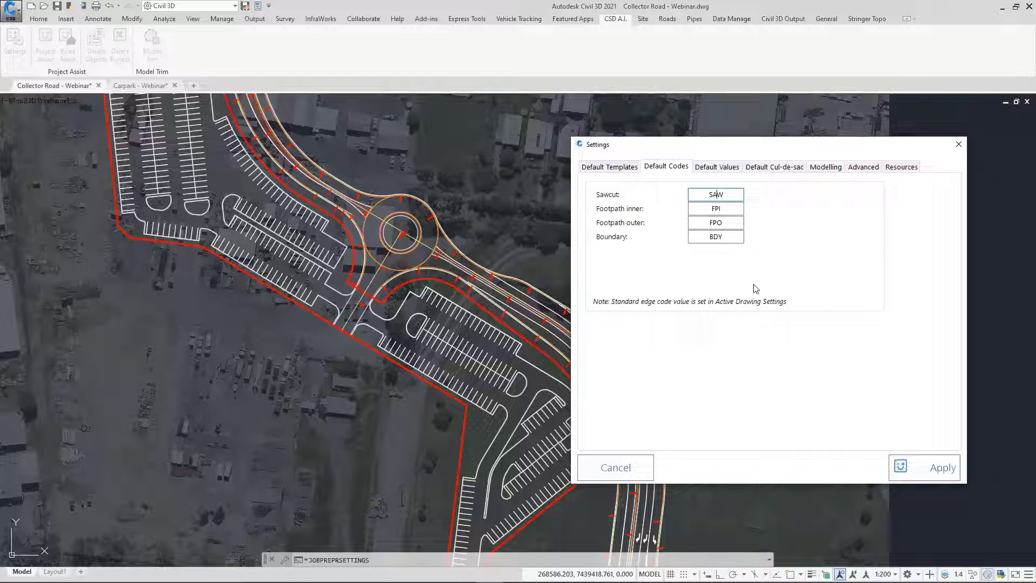
{"action": "left_click", "coordinate": [727, 170]}
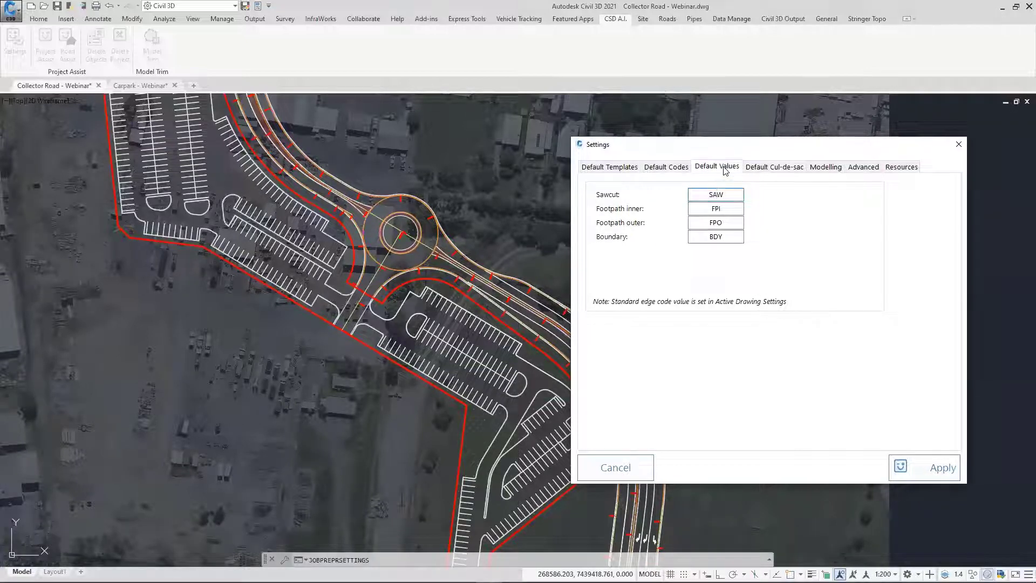
{"action": "left_click", "coordinate": [786, 172]}
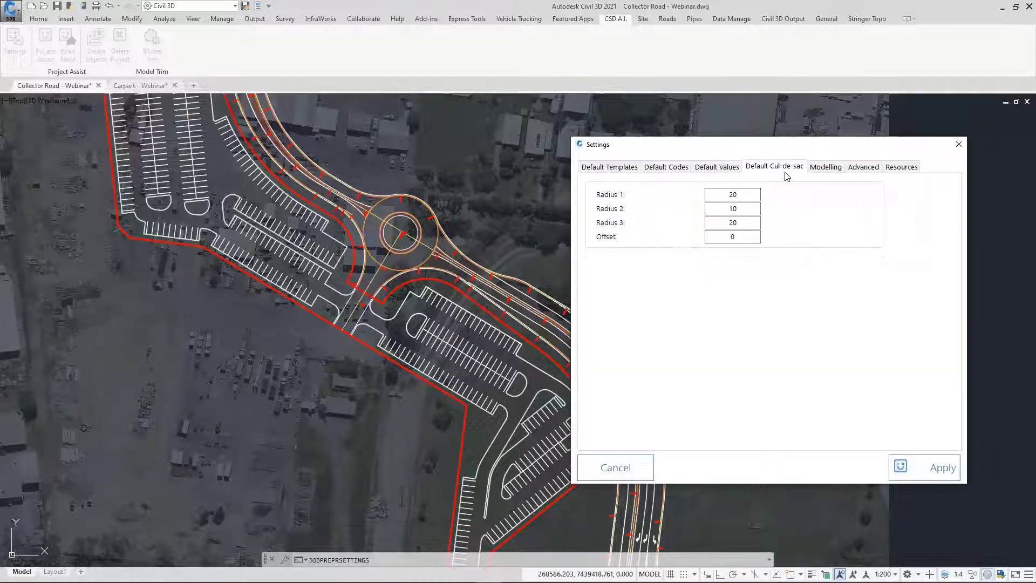
{"action": "left_click", "coordinate": [826, 168]}
{"action": "left_click", "coordinate": [860, 170]}
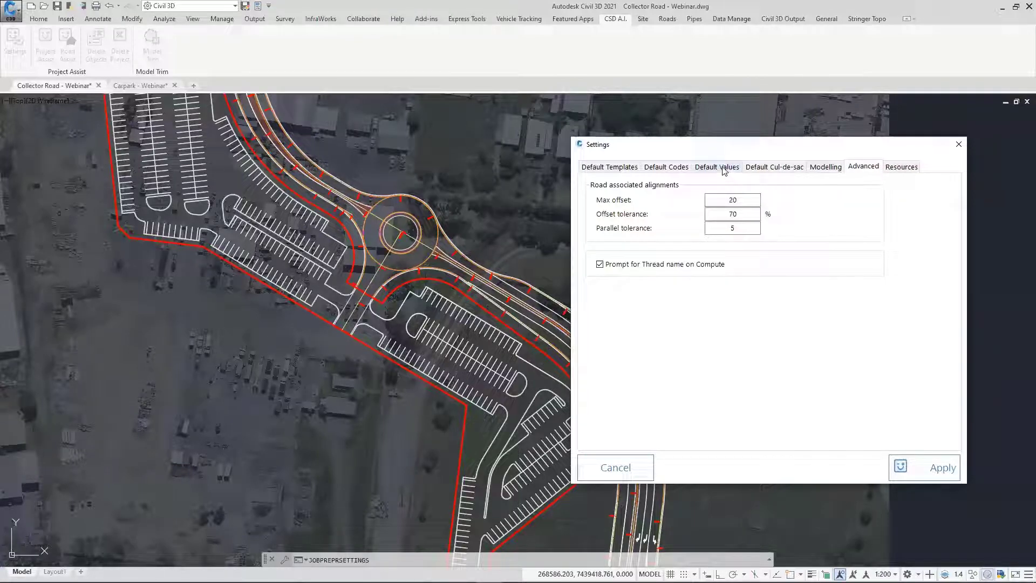
{"action": "left_click", "coordinate": [905, 170]}
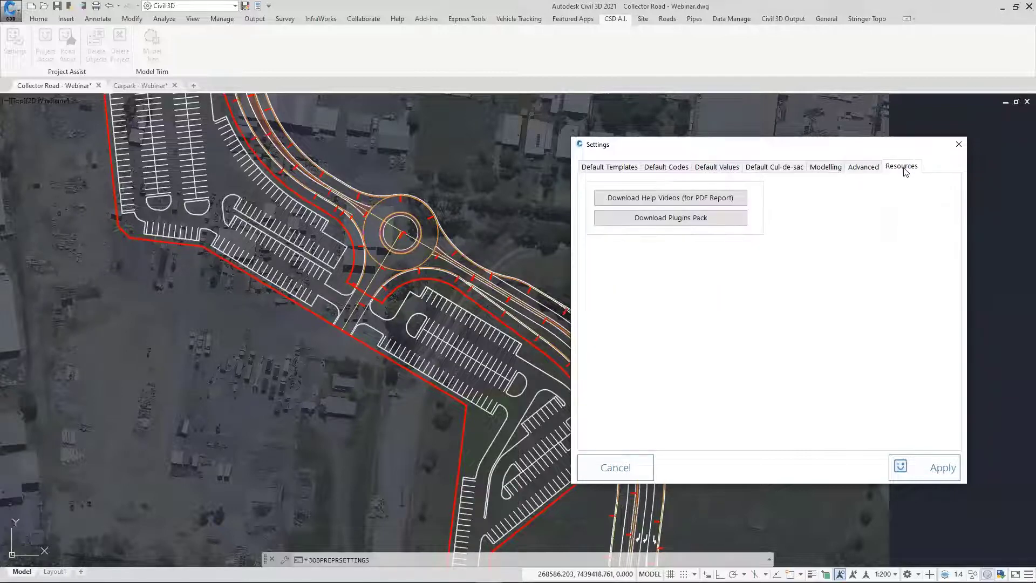
{"action": "left_click", "coordinate": [724, 168]}
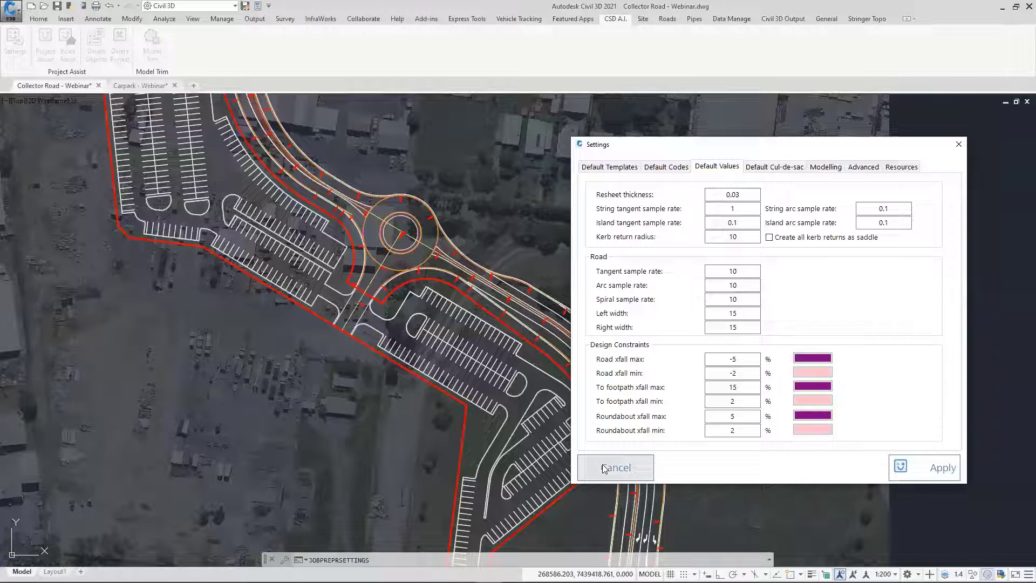
{"action": "left_click", "coordinate": [641, 468]}
{"action": "scroll", "coordinate": [600, 330], "scroll_direction": "down", "scroll_amount": 2}
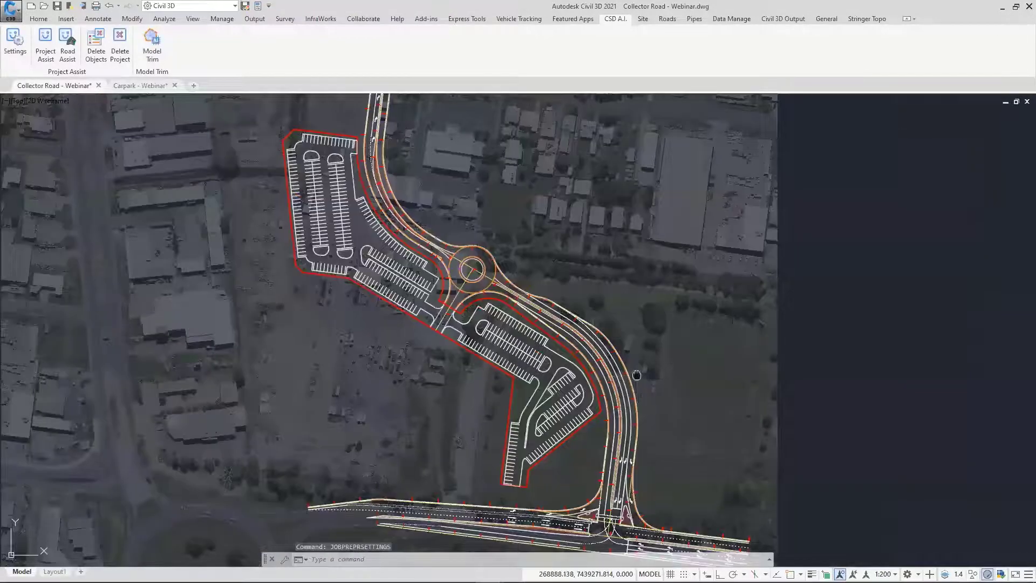
{"action": "middle_click_drag", "start_coordinate": [638, 376], "coordinate": [590, 343]}
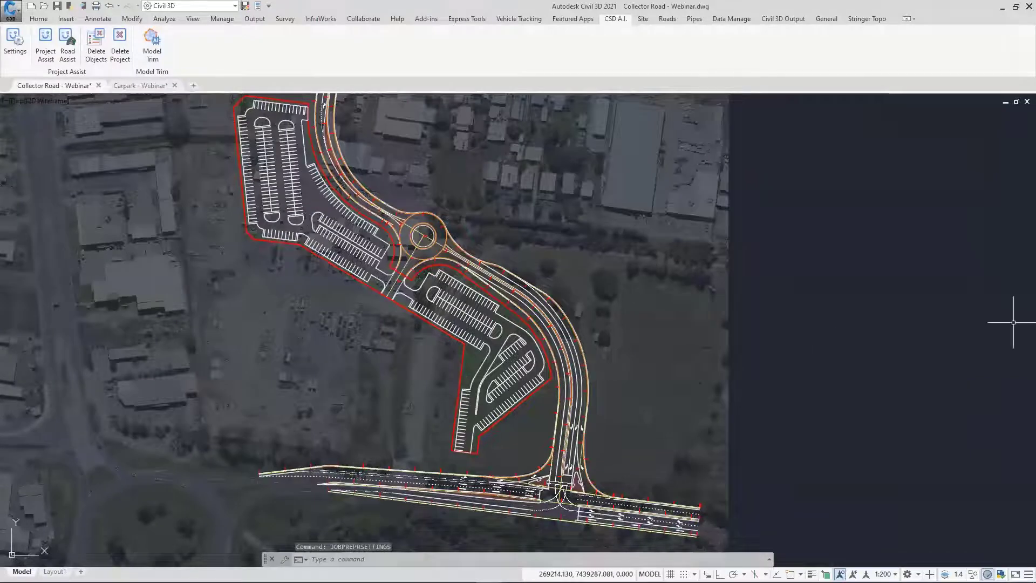
{"action": "key", "text": "alt+Tab"}
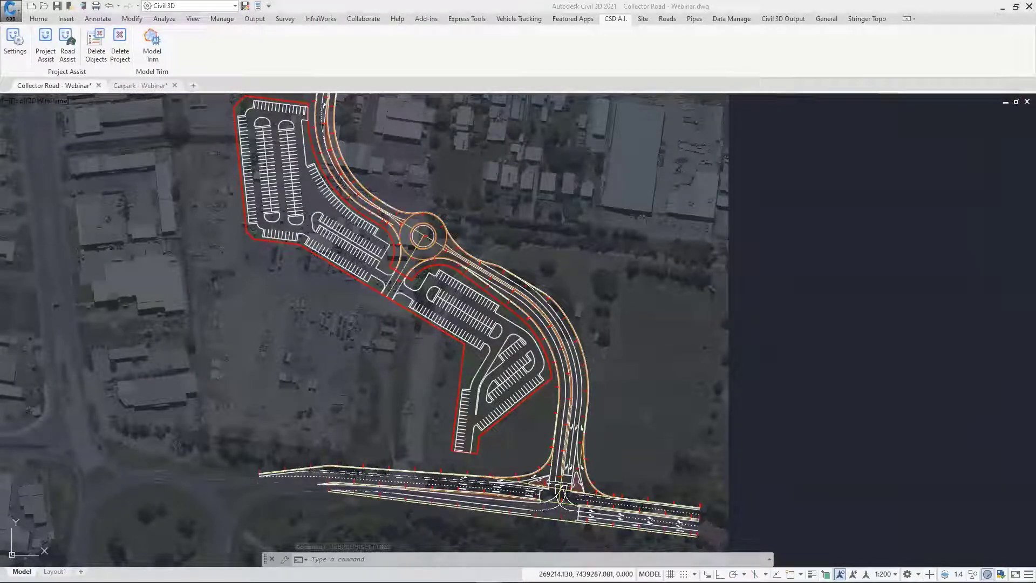
{"action": "left_click", "coordinate": [572, 293]}
{"action": "middle_click_drag", "start_coordinate": [539, 229], "coordinate": [536, 239]}
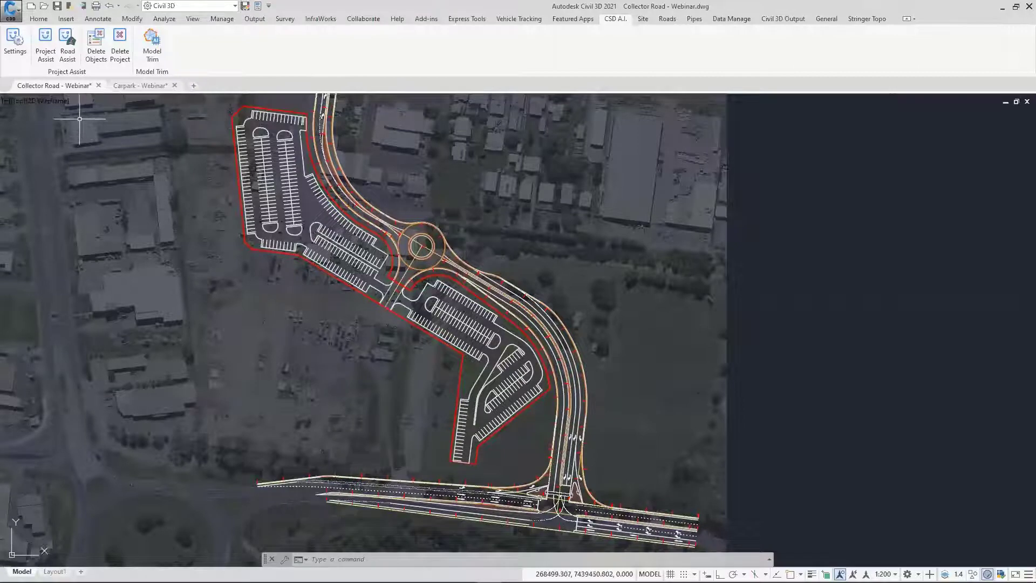
Start Project Assist, review the usage types available for CARPARK ACCESS ROAD keeping Road String, and move the dialog clear of the roads
{"action": "left_click", "coordinate": [44, 43]}
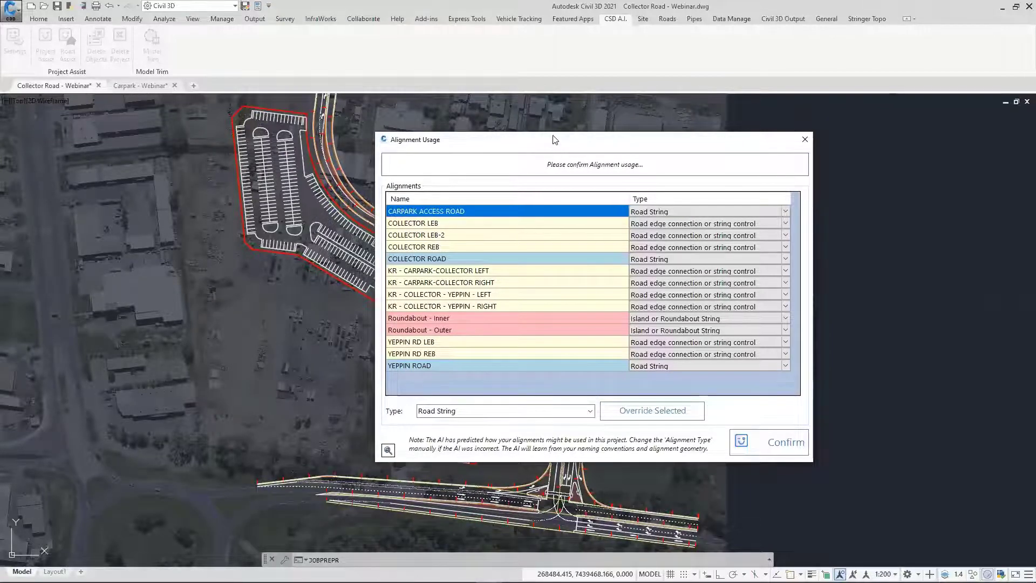
{"action": "left_click", "coordinate": [786, 212]}
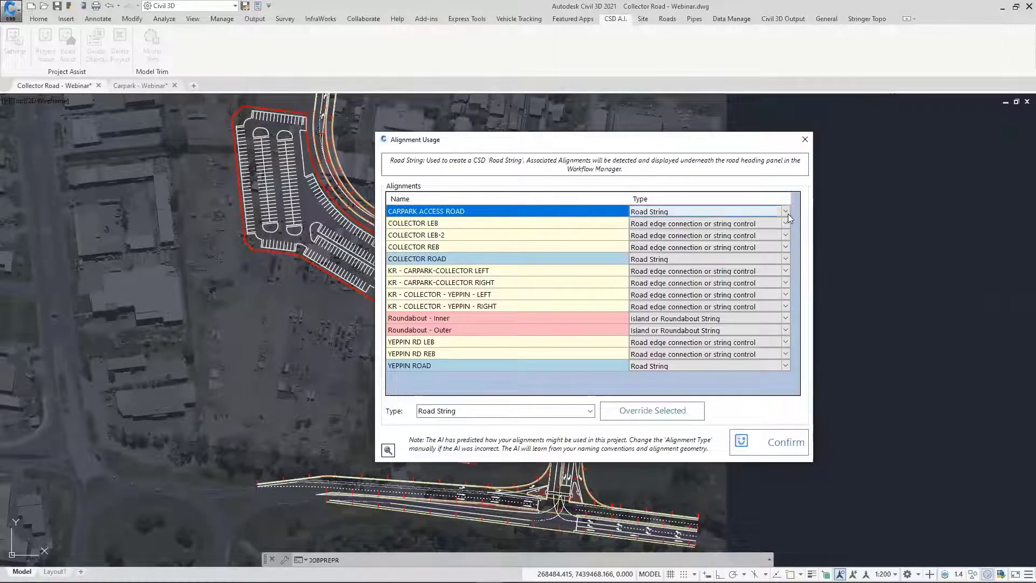
{"action": "left_click", "coordinate": [785, 215]}
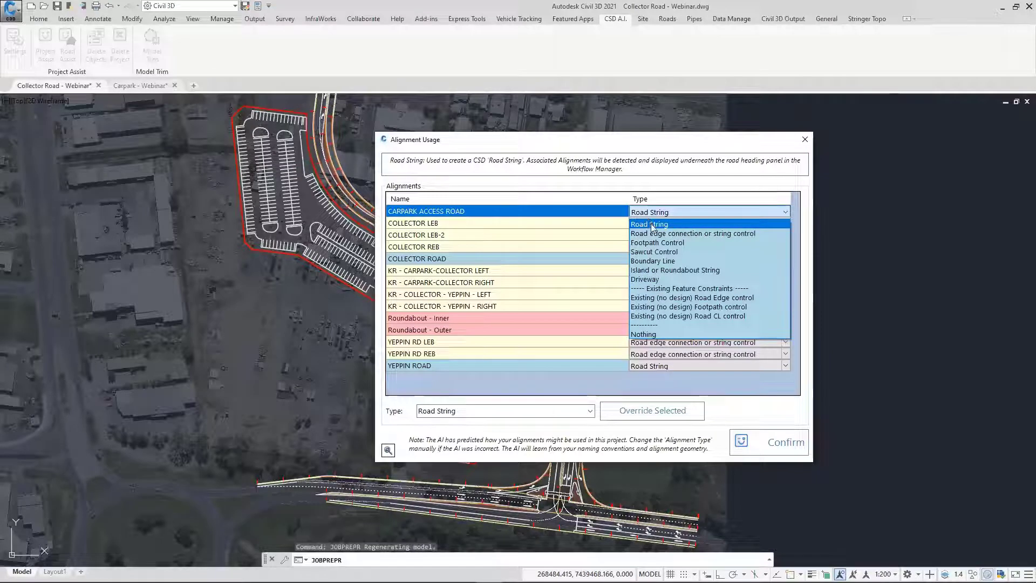
{"action": "left_click", "coordinate": [705, 185]}
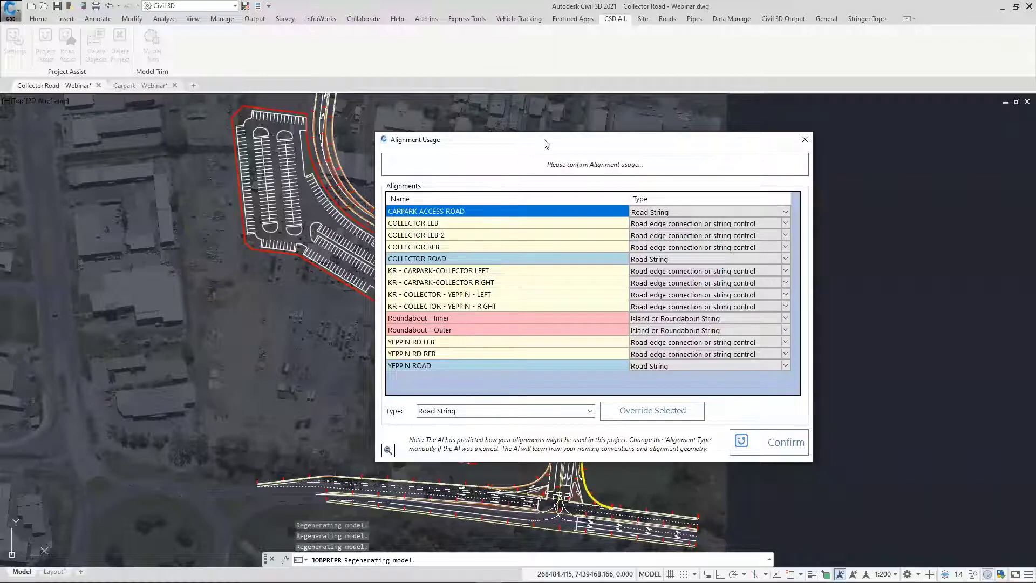
{"action": "left_click_drag", "start_coordinate": [545, 143], "coordinate": [729, 128]}
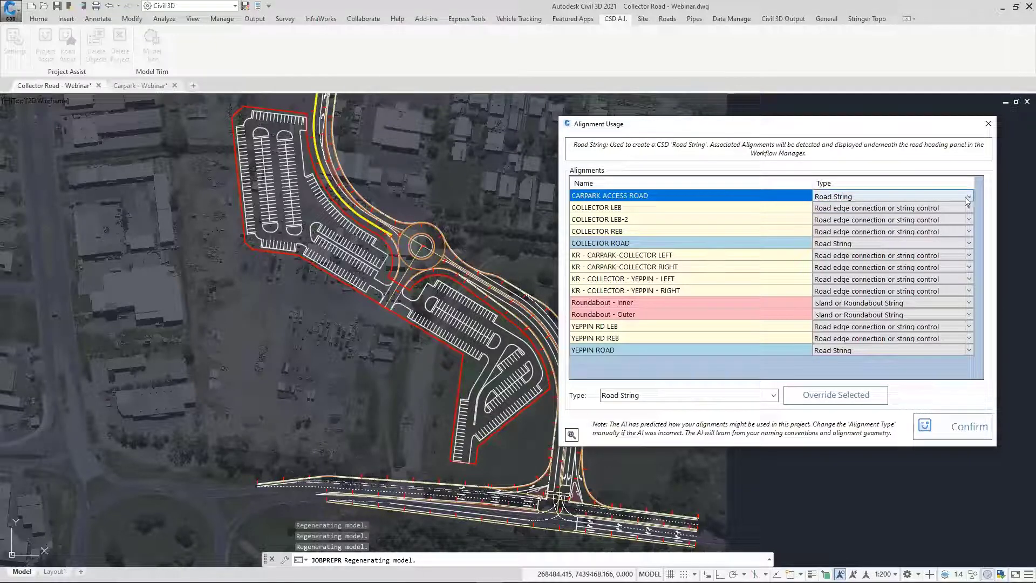
Keep COLLECTOR LEB as Road edge connection or string control and confirm the alignment usage for the project
{"action": "left_click", "coordinate": [689, 197]}
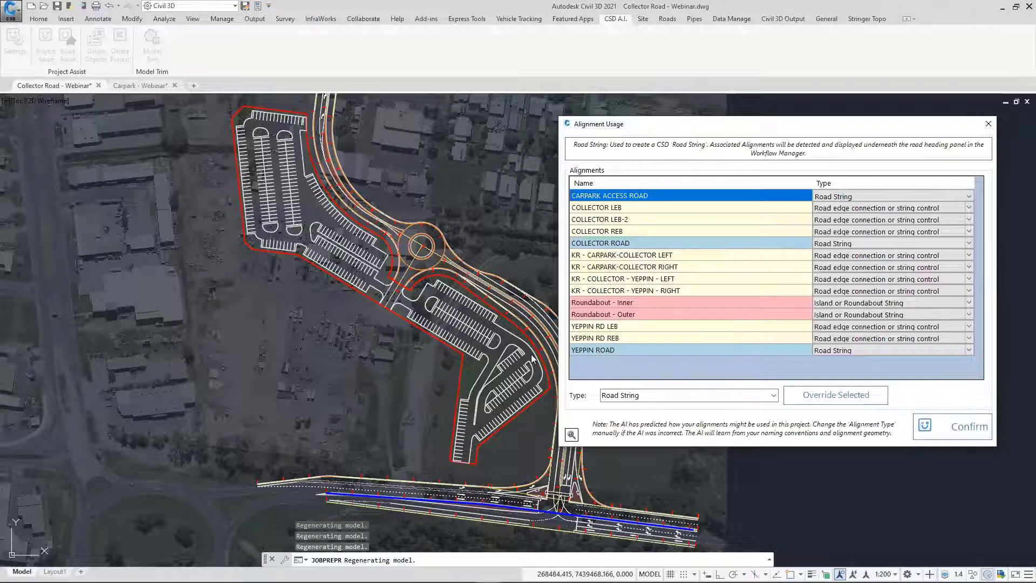
{"action": "left_click", "coordinate": [969, 209]}
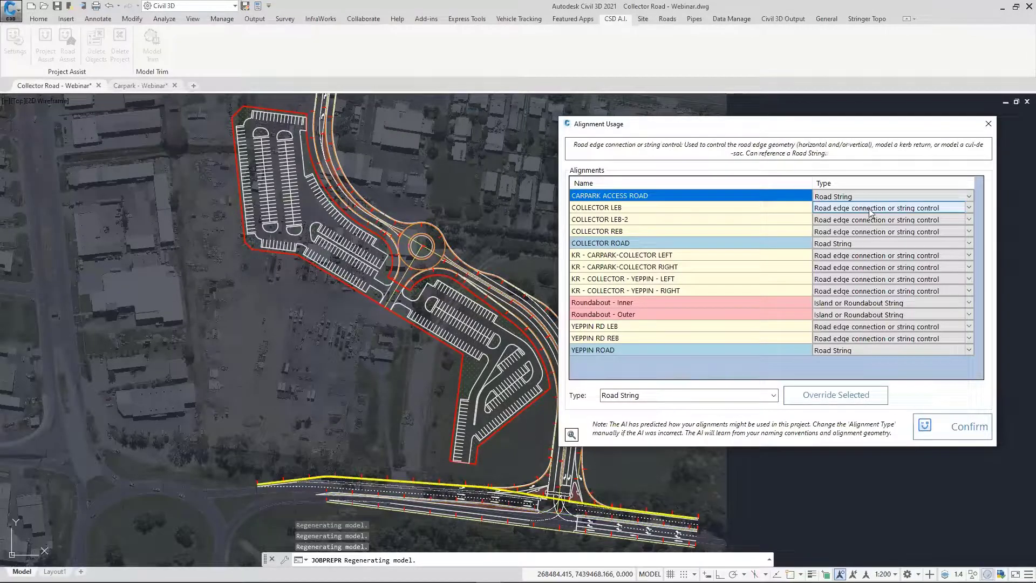
{"action": "left_click", "coordinate": [969, 209]}
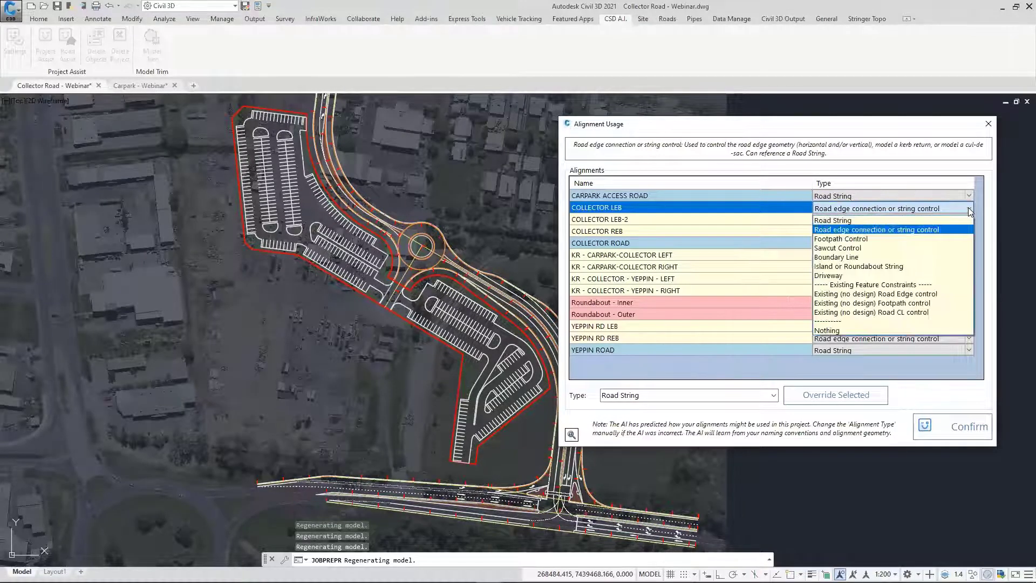
{"action": "left_click", "coordinate": [941, 230]}
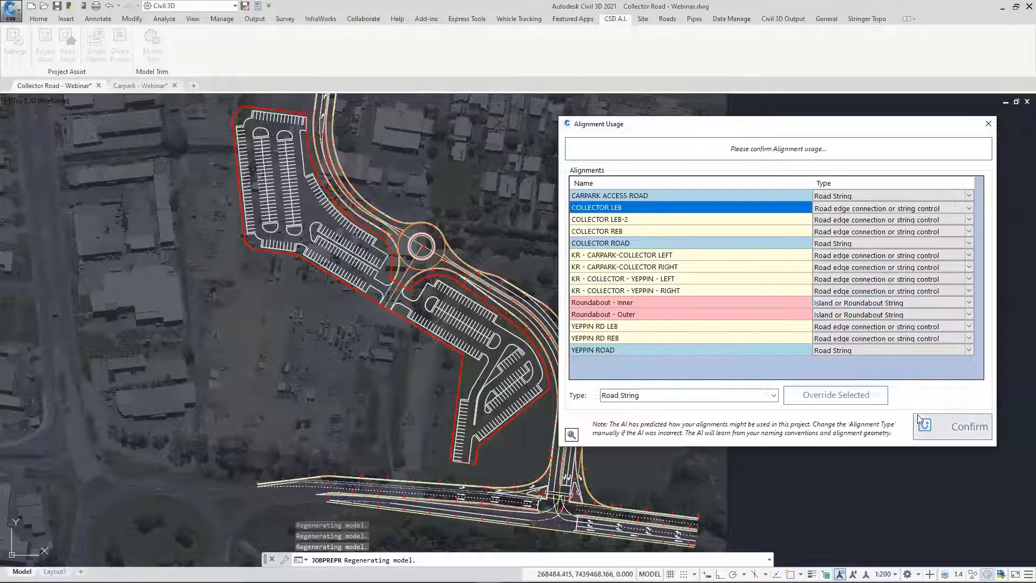
{"action": "left_click", "coordinate": [943, 427]}
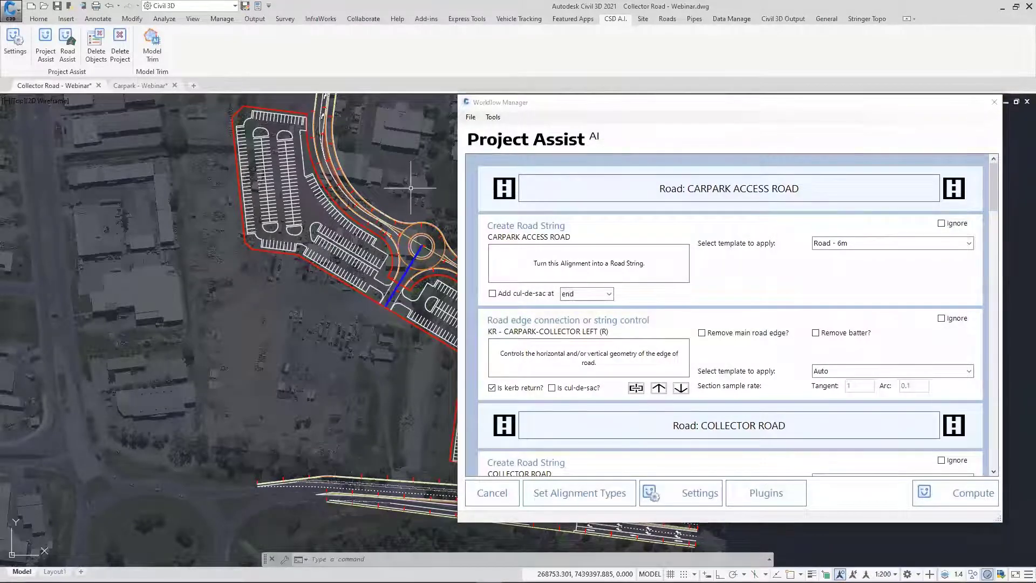
Apply the Roads - Major Collector template to the CARPARK ACCESS ROAD road string
{"action": "middle_click_drag", "start_coordinate": [410, 189], "coordinate": [274, 187]}
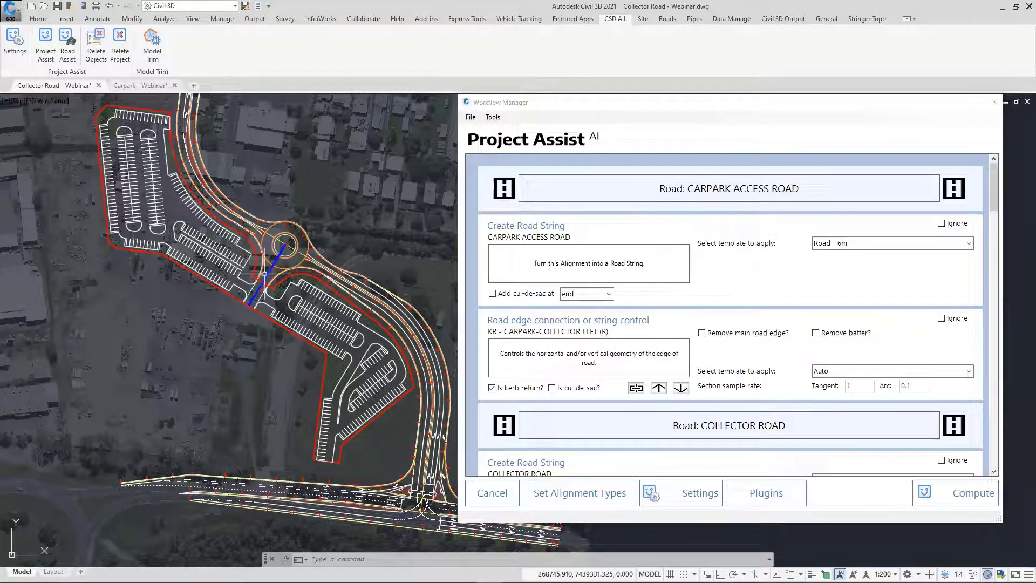
{"action": "left_click", "coordinate": [969, 244]}
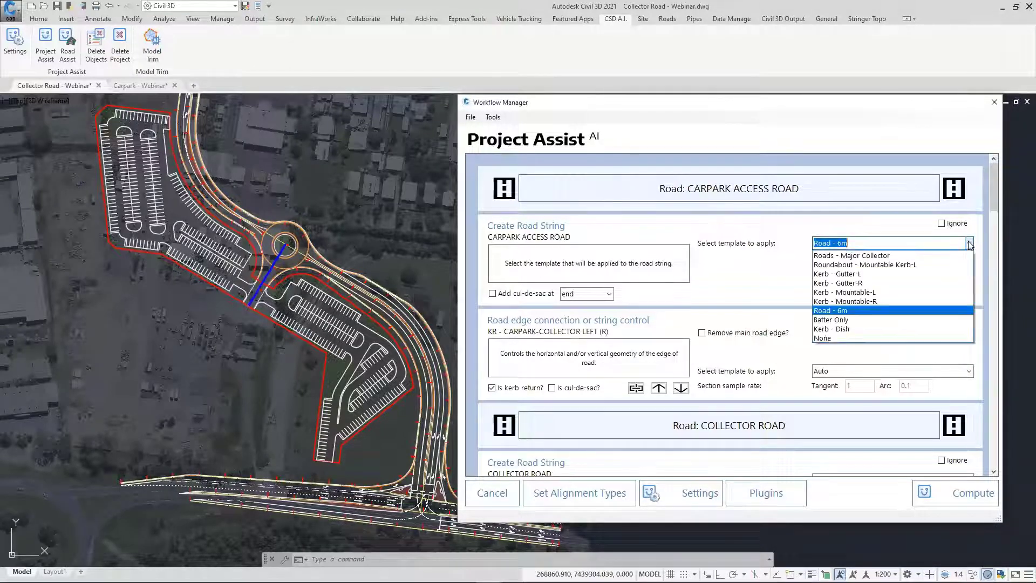
{"action": "left_click", "coordinate": [851, 256]}
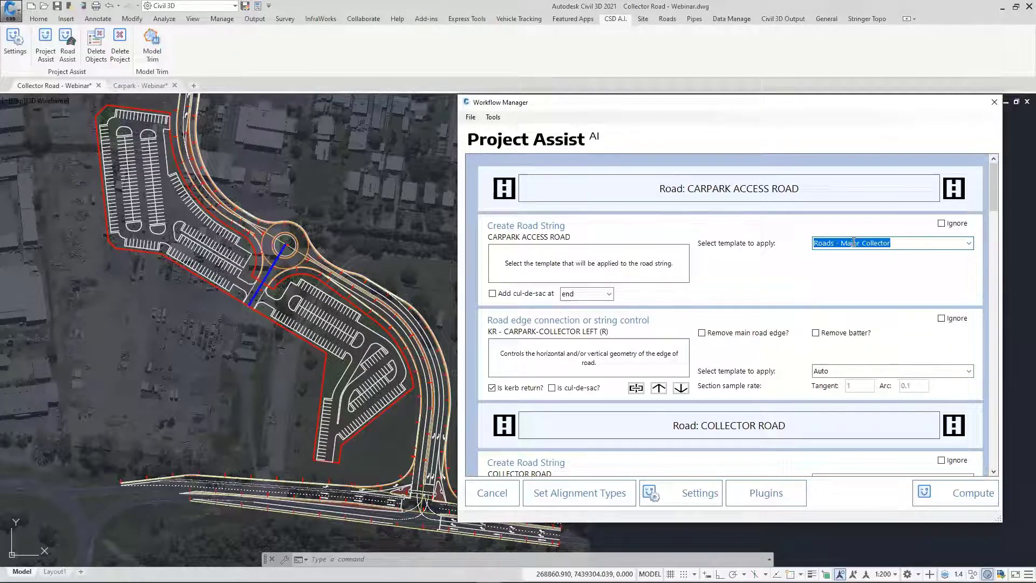
Review the KR - CARPARK-COLLECTOR LEFT entry and its kerb return option under the car park access road
{"action": "scroll", "coordinate": [852, 192], "scroll_direction": "down", "scroll_amount": 2}
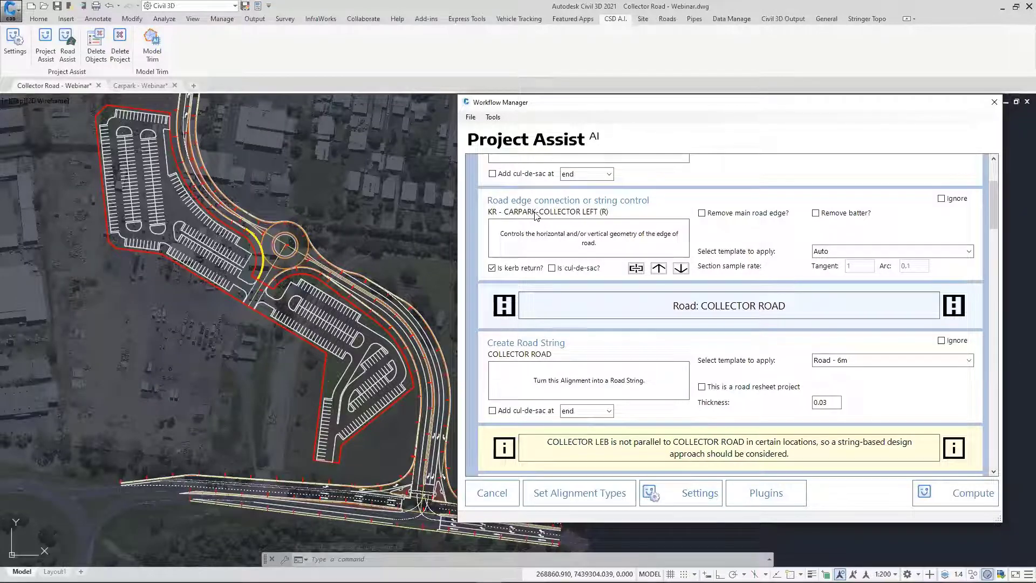
{"action": "left_click", "coordinate": [492, 269]}
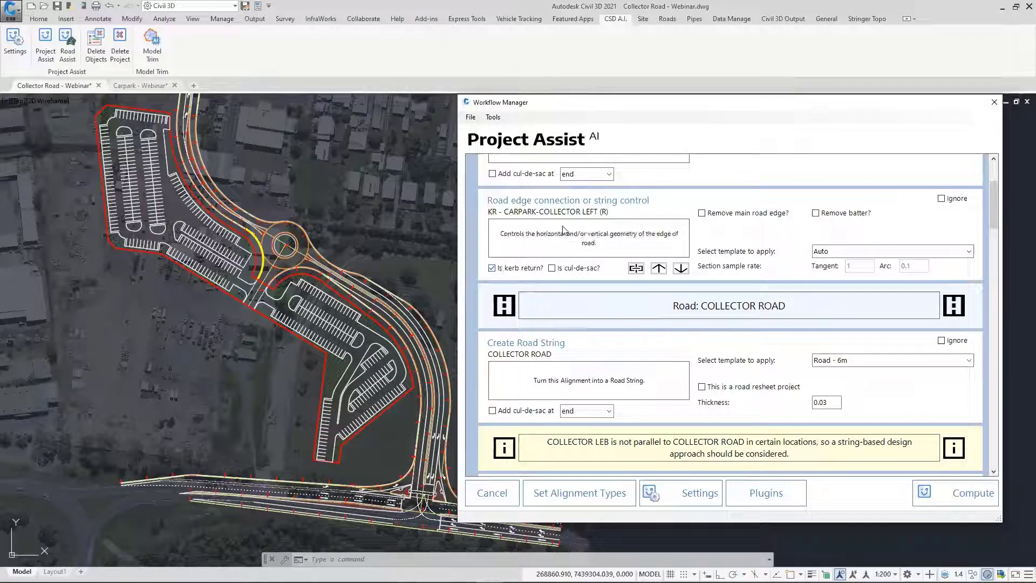
{"action": "left_click_drag", "start_coordinate": [994, 210], "coordinate": [994, 185]}
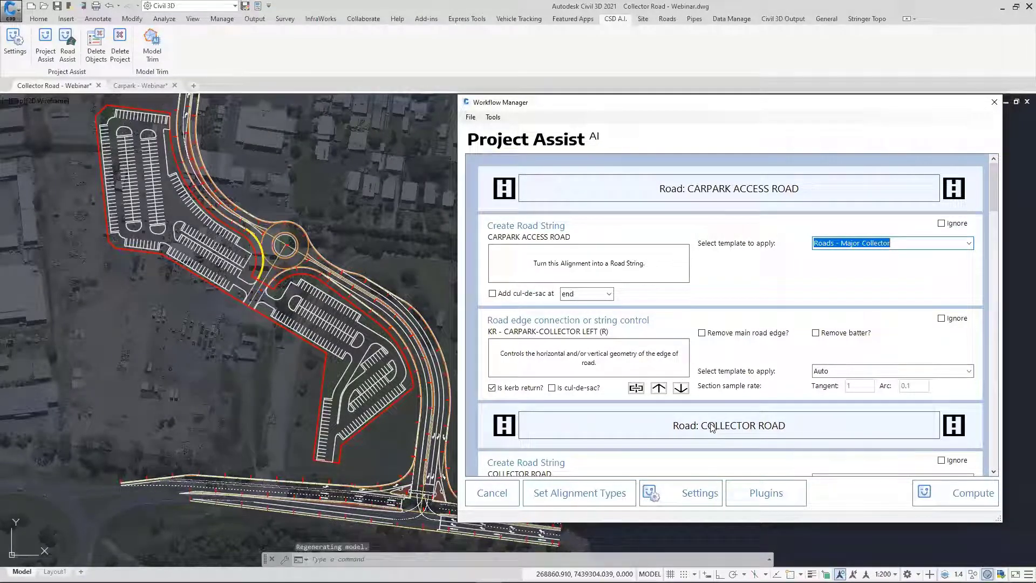
Associate the unassigned KR - CARPARK-COLLECTOR RIGHT alignment with CARPARK ACCESS ROAD
{"action": "left_click_drag", "start_coordinate": [995, 196], "coordinate": [985, 351]}
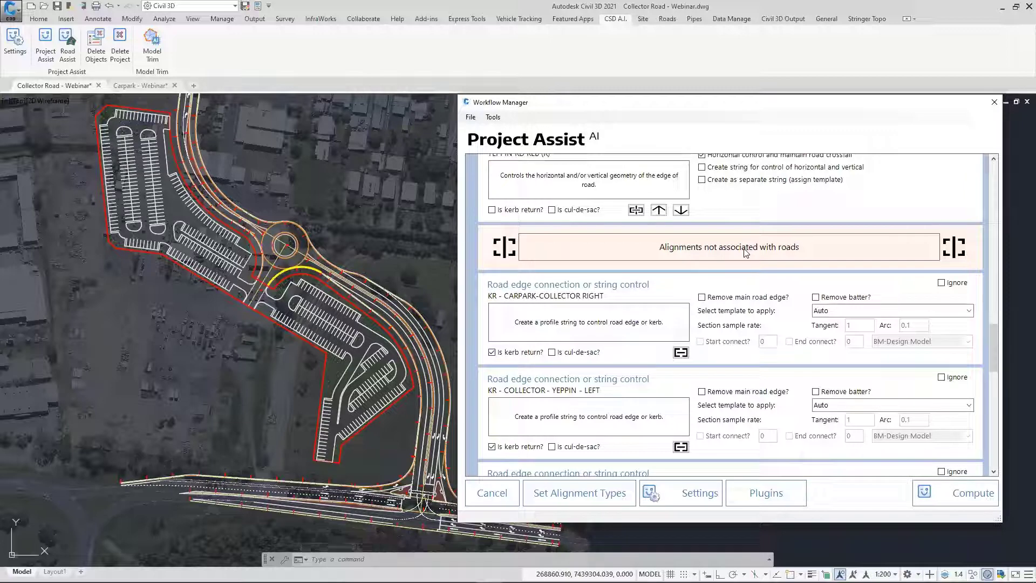
{"action": "left_click", "coordinate": [578, 312]}
{"action": "left_click", "coordinate": [681, 354]}
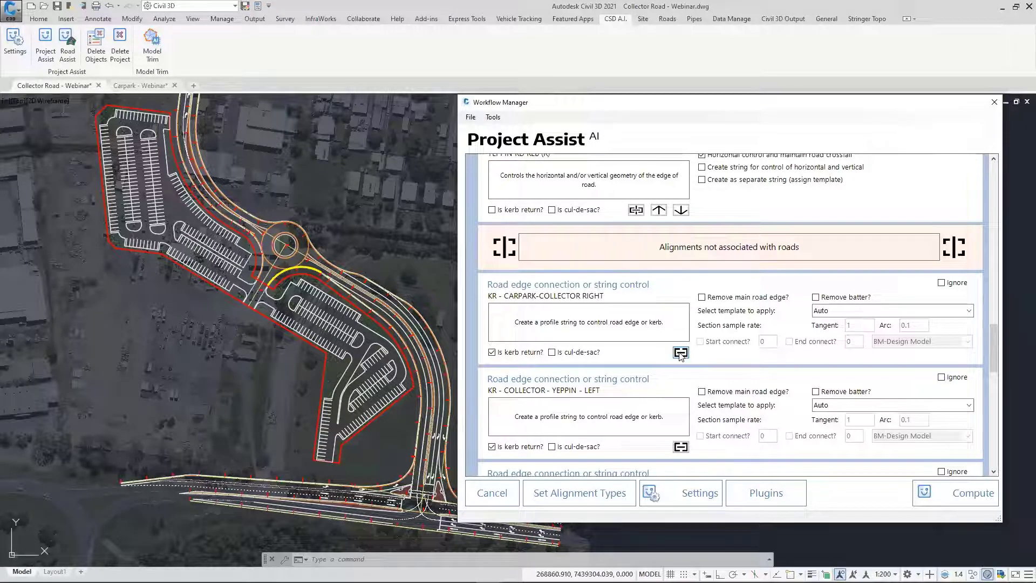
{"action": "left_click", "coordinate": [867, 157]}
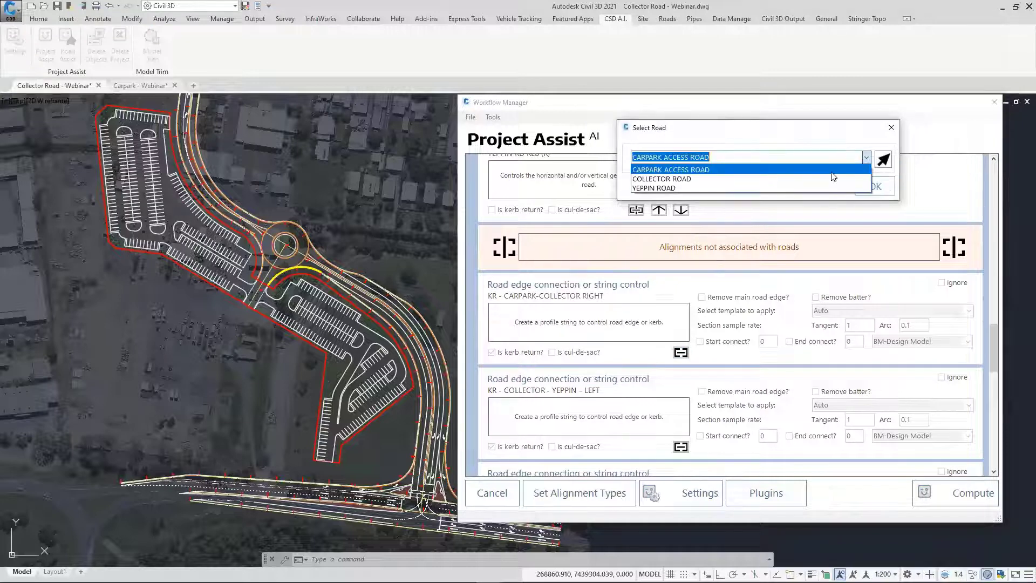
{"action": "left_click", "coordinate": [832, 171]}
{"action": "left_click", "coordinate": [877, 186]}
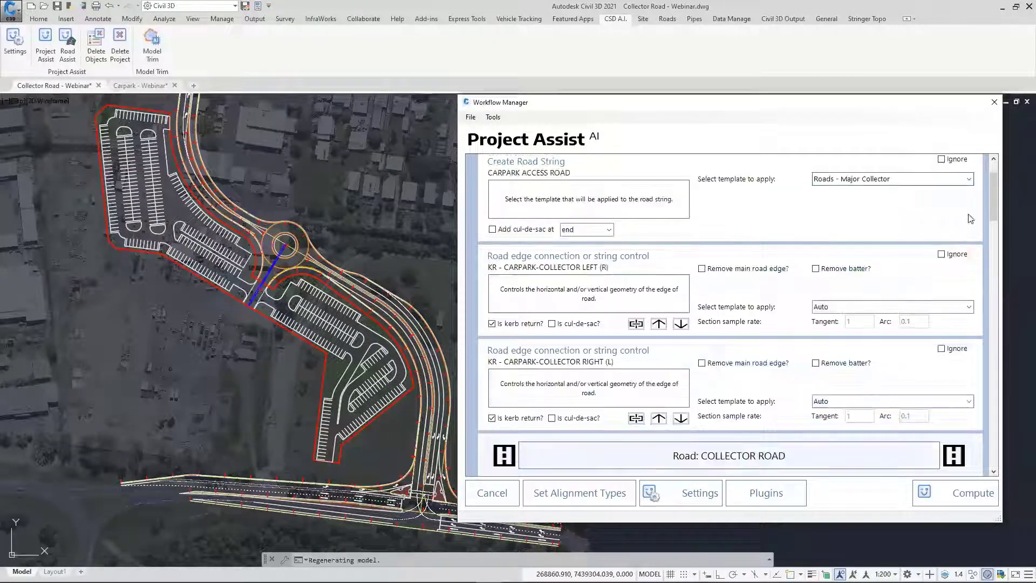
Check the left and right car park kerb return entries and the template assigned under CARPARK ACCESS ROAD
{"action": "left_click_drag", "start_coordinate": [995, 209], "coordinate": [995, 201]}
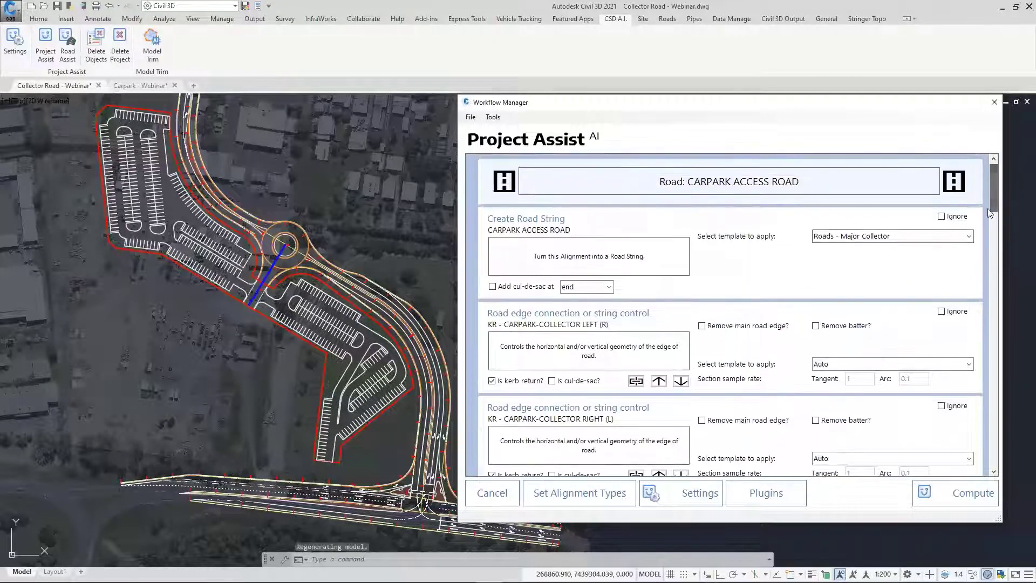
{"action": "left_click", "coordinate": [525, 330]}
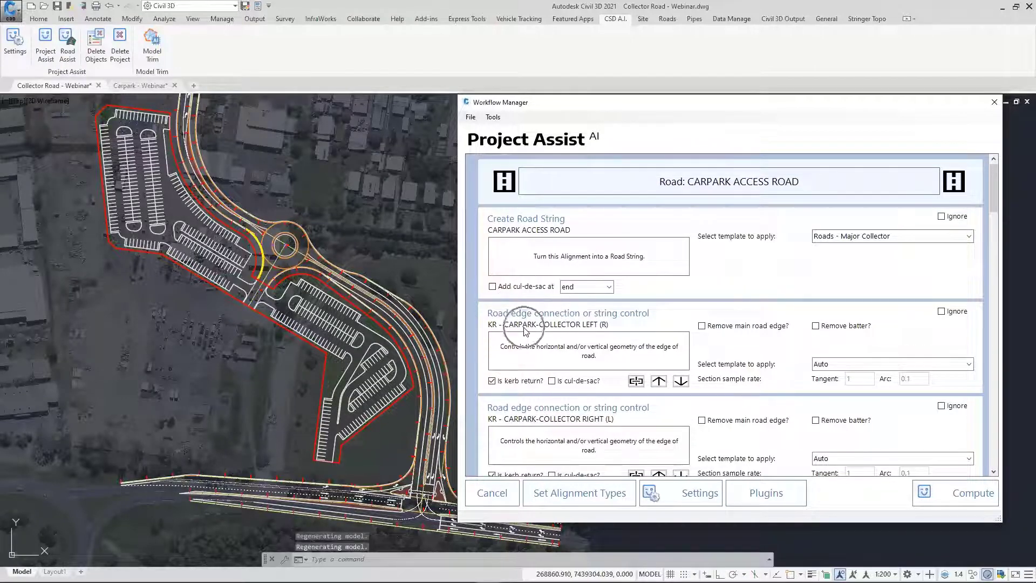
{"action": "left_click", "coordinate": [552, 442]}
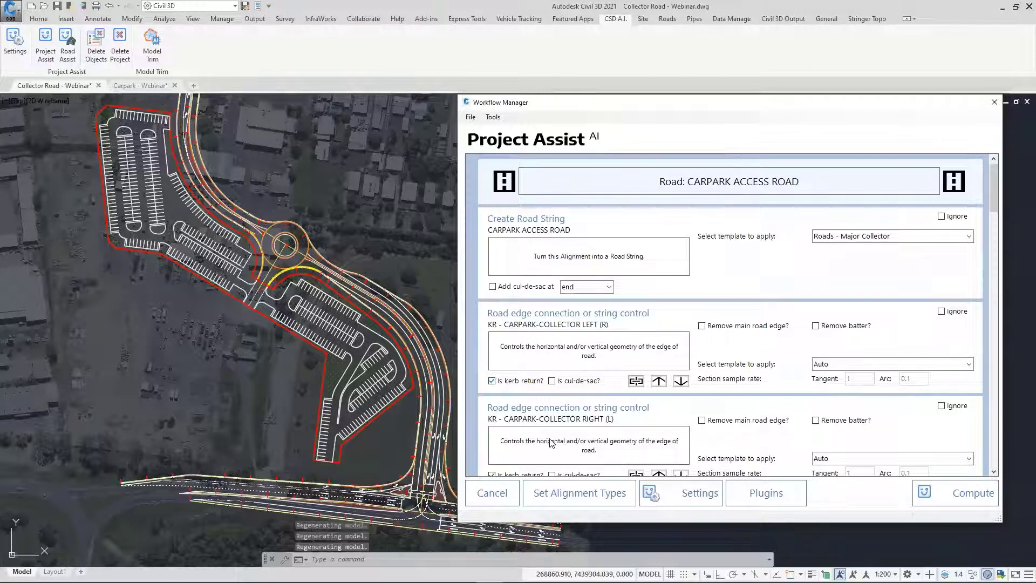
{"action": "left_click", "coordinate": [901, 248]}
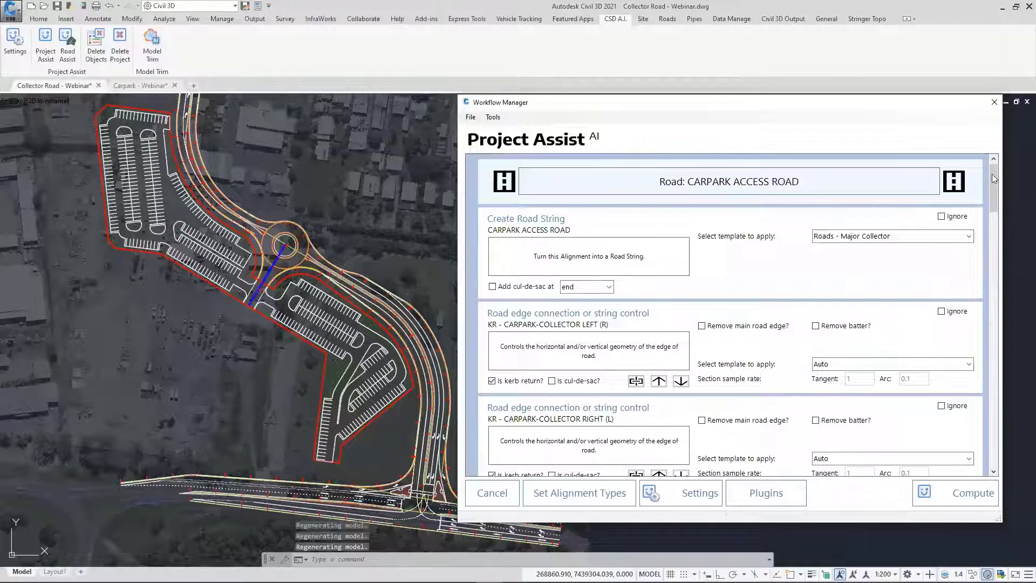
Apply the Roads - Major Collector template to the COLLECTOR ROAD road string
{"action": "left_click_drag", "start_coordinate": [995, 188], "coordinate": [994, 239]}
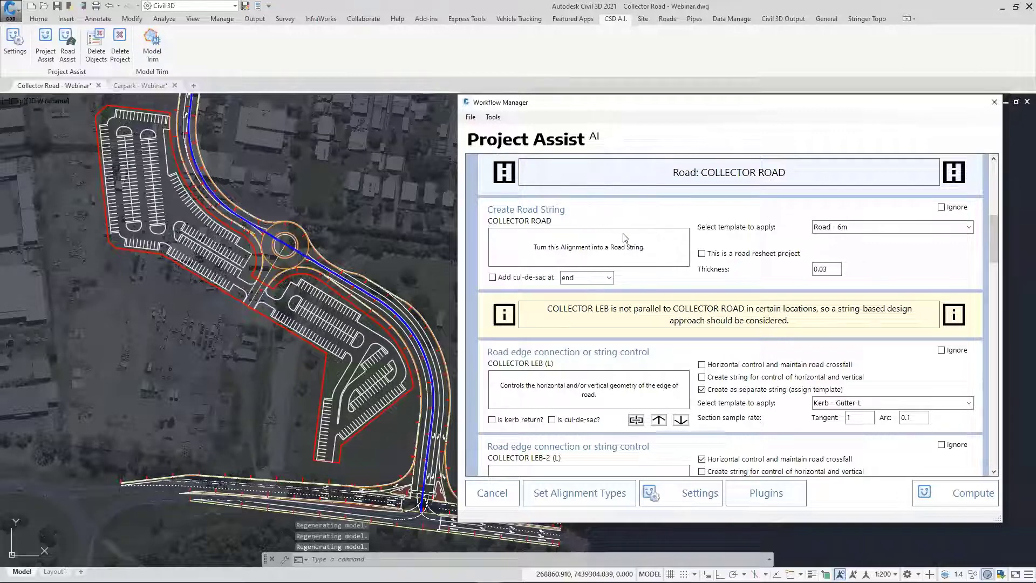
{"action": "left_click", "coordinate": [937, 232]}
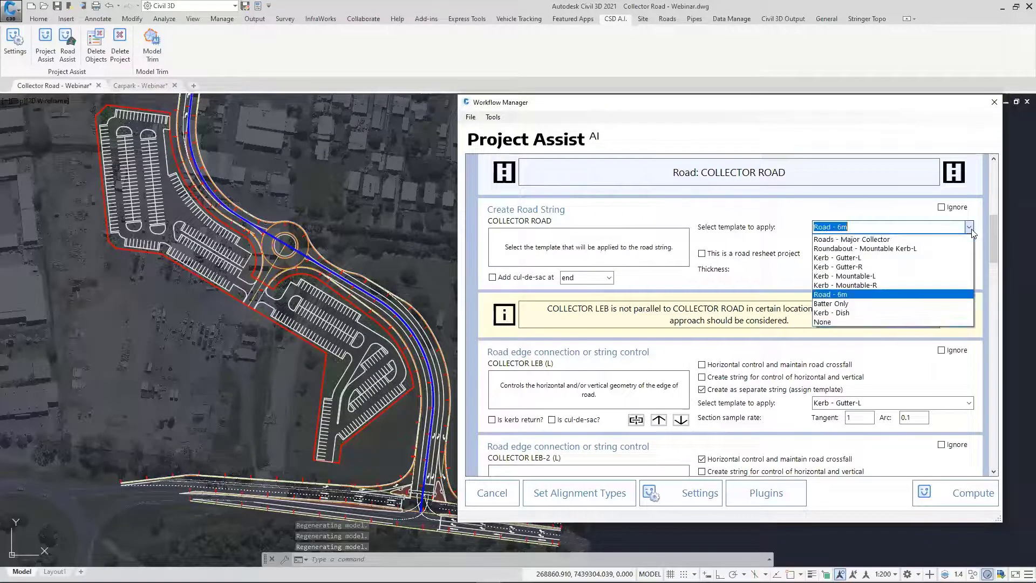
{"action": "left_click", "coordinate": [905, 241]}
Switch the COLLECTOR LEB road edge to horizontal control that maintains the road crossfall, like COLLECTOR LEB-2
{"action": "left_click_drag", "start_coordinate": [994, 228], "coordinate": [999, 251]}
{"action": "left_click", "coordinate": [539, 215]}
{"action": "left_click", "coordinate": [521, 298]}
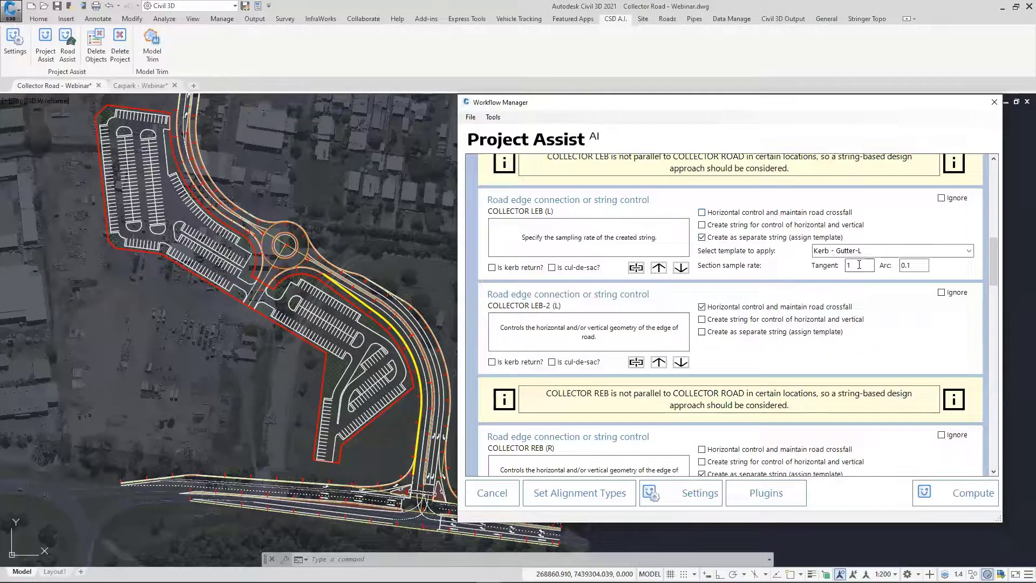
{"action": "left_click", "coordinate": [732, 214]}
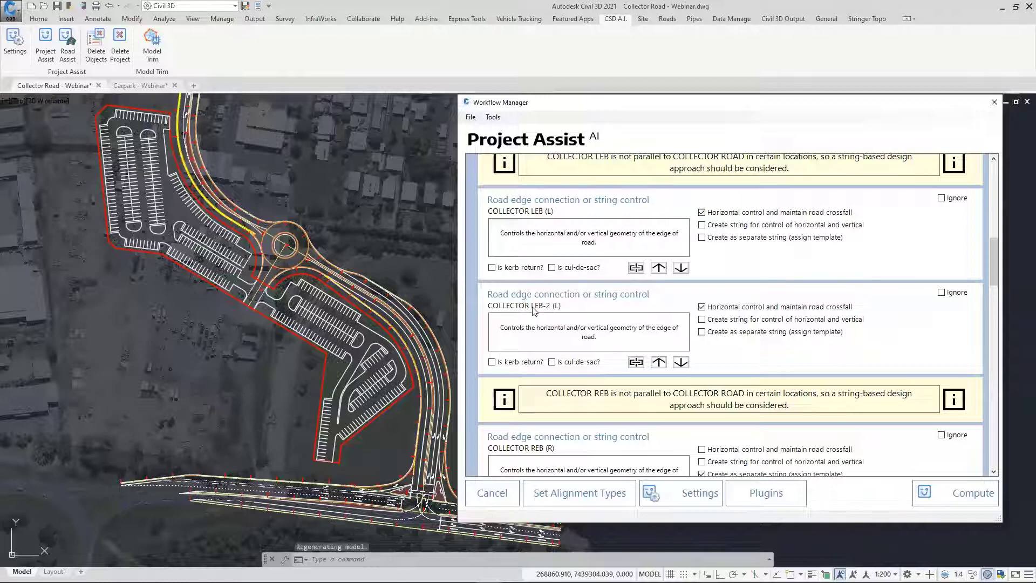
Switch the COLLECTOR REB road edge from a separate string to horizontal control that maintains the road crossfall
{"action": "left_click_drag", "start_coordinate": [993, 261], "coordinate": [995, 289]}
{"action": "mouse_move", "coordinate": [741, 298]}
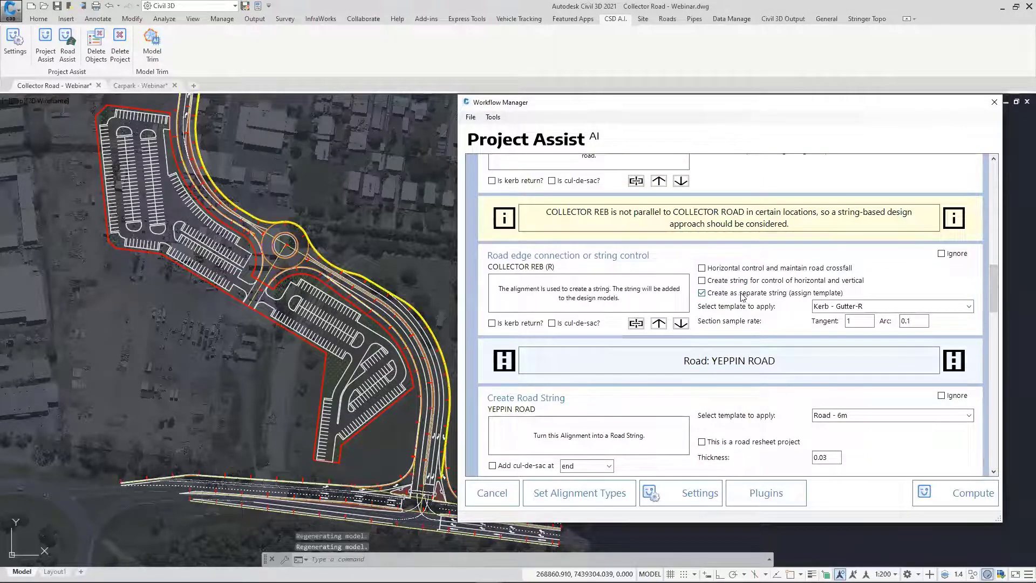
{"action": "left_click", "coordinate": [740, 268]}
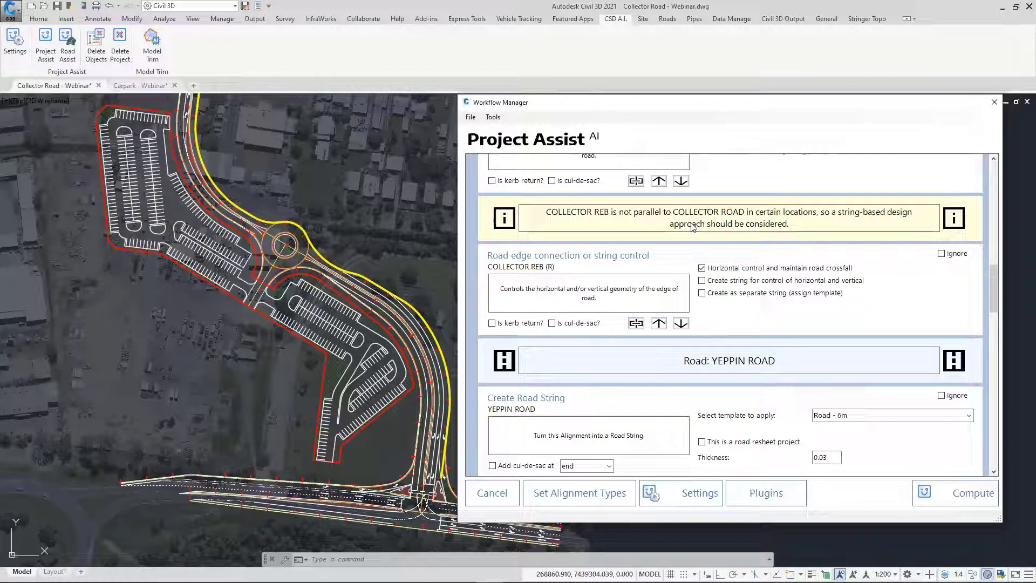
{"action": "mouse_move", "coordinate": [726, 273]}
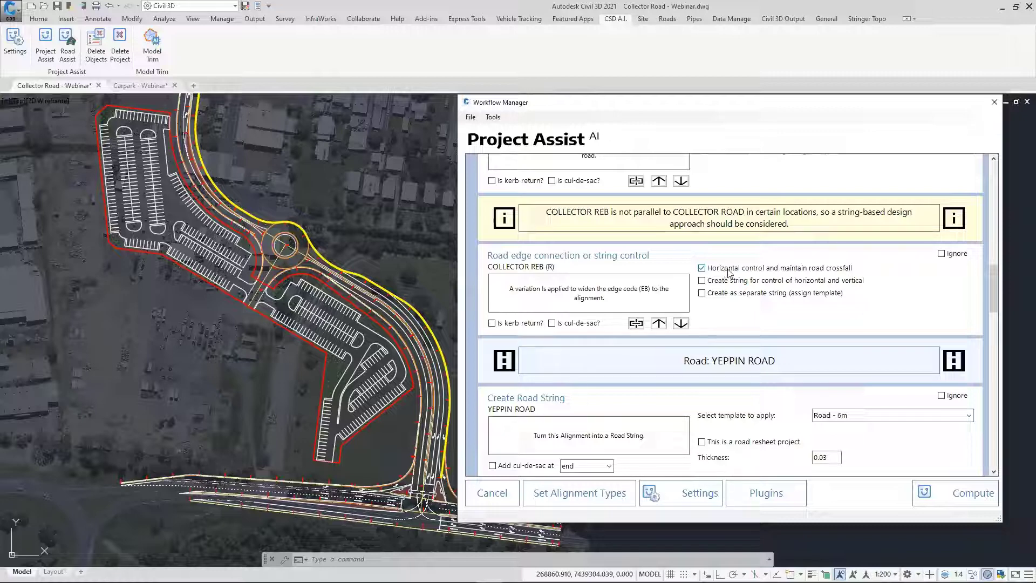
{"action": "mouse_move", "coordinate": [722, 298]}
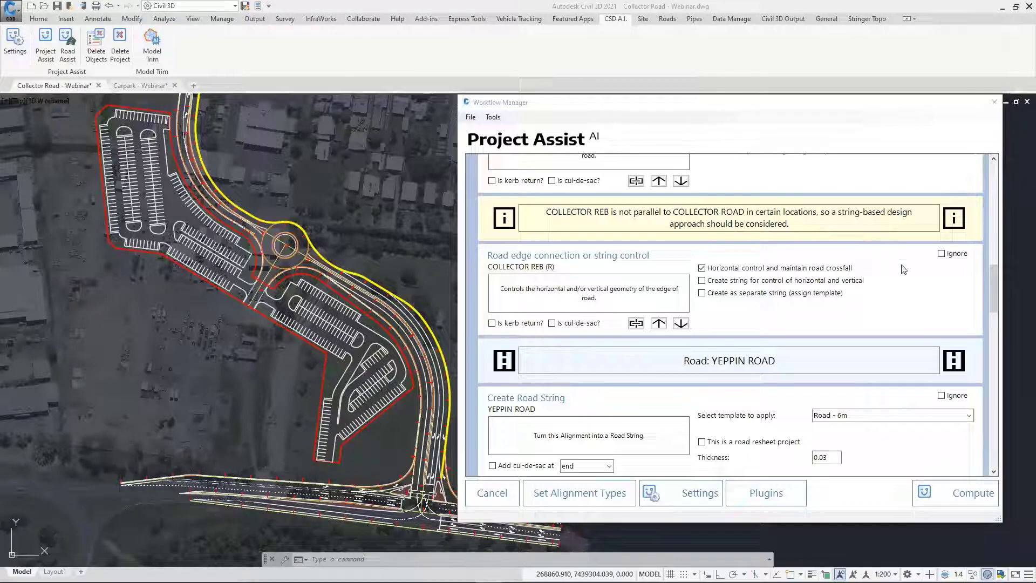
Apply the Roads - Major Collector template to the YEPPIN ROAD road string and check its left and right edge controls
{"action": "left_click_drag", "start_coordinate": [993, 279], "coordinate": [991, 310]}
{"action": "left_click", "coordinate": [966, 208]}
{"action": "left_click", "coordinate": [939, 220]}
{"action": "left_click_drag", "start_coordinate": [993, 306], "coordinate": [993, 318]}
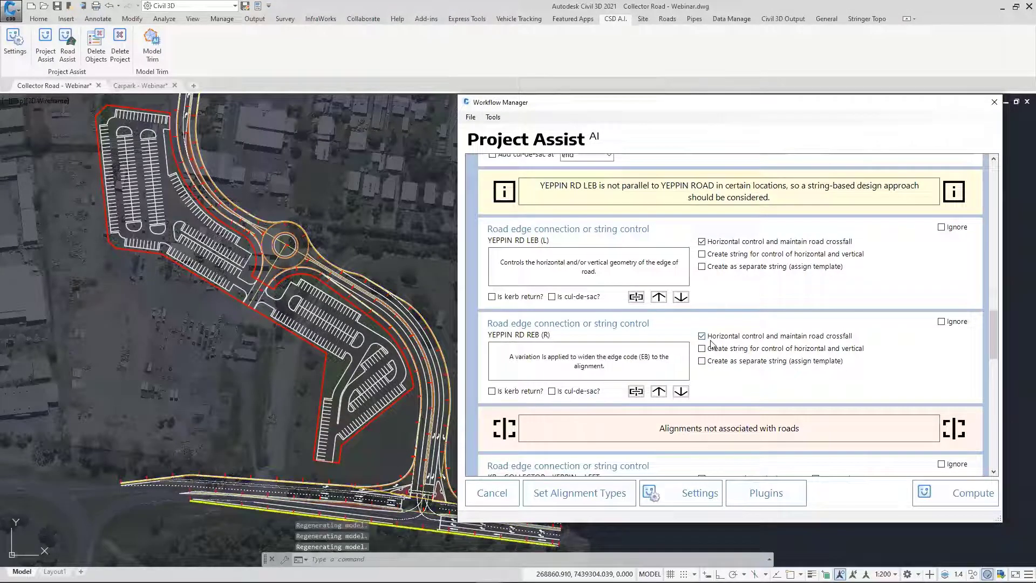
Associate the unassigned KR - COLLECTOR - YEPPIN - LEFT kerb return alignment with COLLECTOR ROAD
{"action": "left_click_drag", "start_coordinate": [993, 319], "coordinate": [992, 360]}
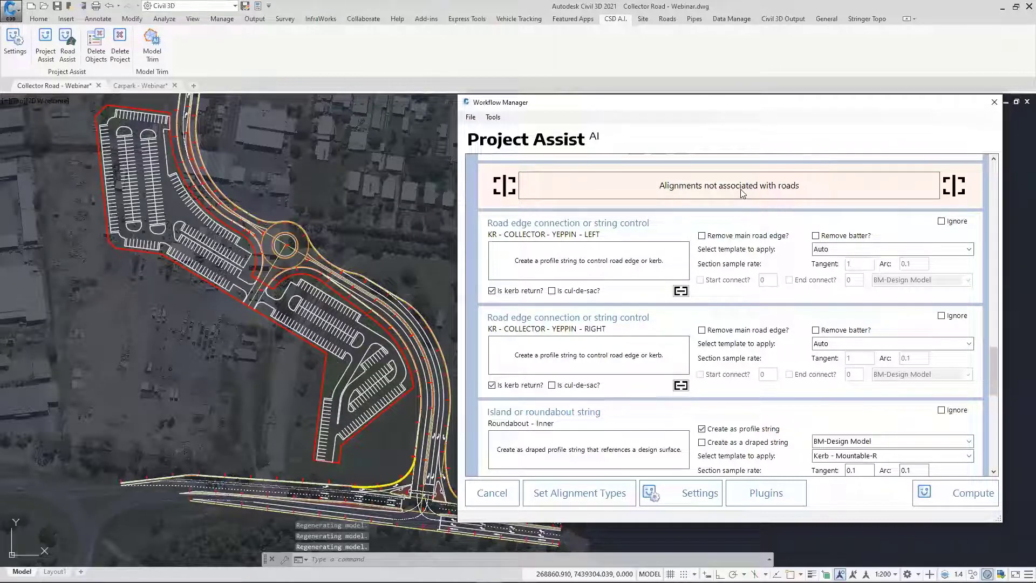
{"action": "left_click", "coordinate": [681, 293]}
{"action": "left_click", "coordinate": [866, 157]}
{"action": "left_click", "coordinate": [863, 169]}
{"action": "left_click", "coordinate": [875, 186]}
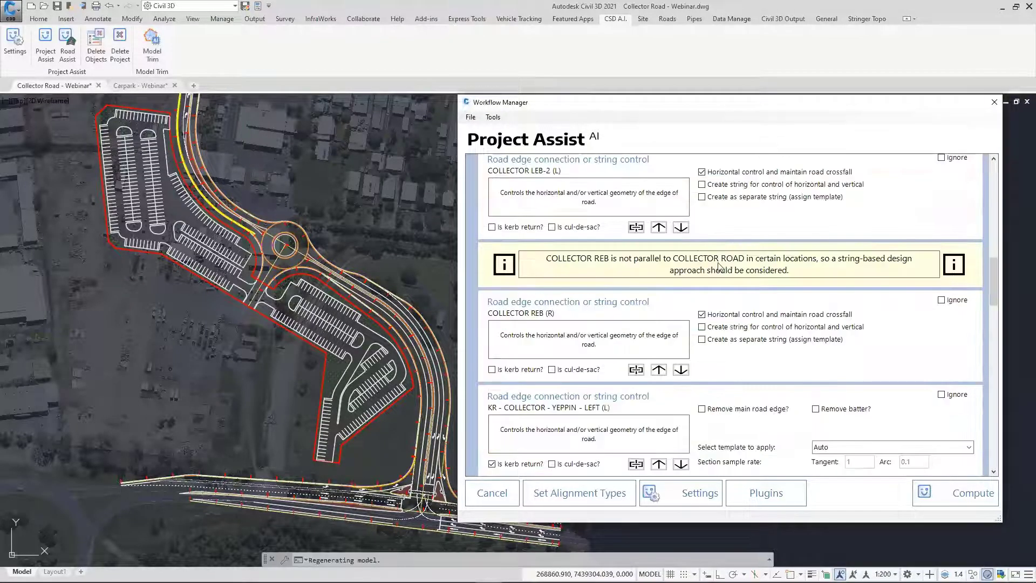
Associate the unassigned KR - COLLECTOR - YEPPIN - RIGHT kerb return alignment with COLLECTOR ROAD
{"action": "left_click_drag", "start_coordinate": [993, 280], "coordinate": [995, 365]}
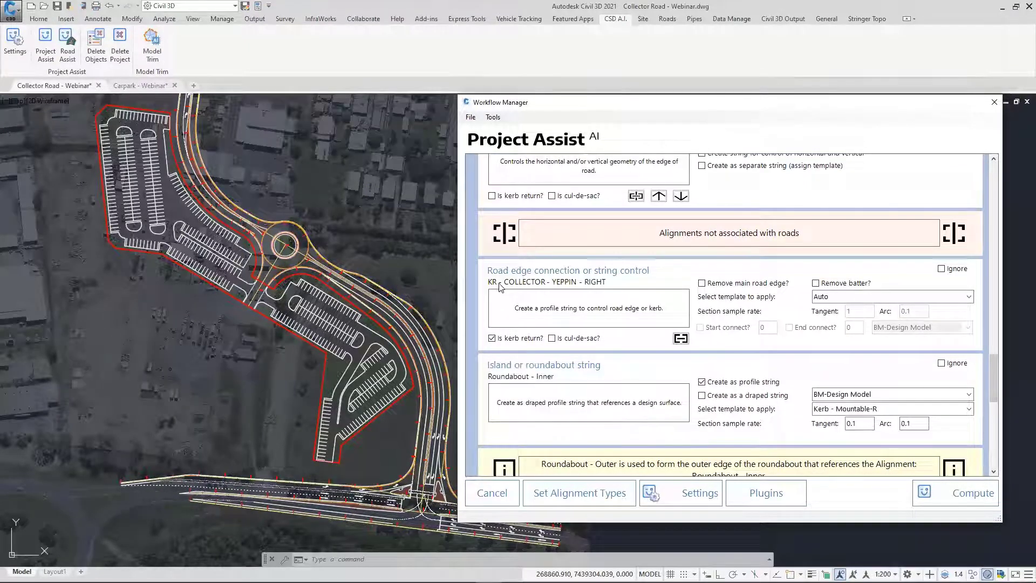
{"action": "left_click", "coordinate": [681, 338]}
{"action": "left_click", "coordinate": [866, 157]}
{"action": "left_click", "coordinate": [854, 176]}
{"action": "left_click", "coordinate": [868, 186]}
Check the roundabout entry, review the usage types available for CARPARK ACCESS ROAD in the alignment types, and confirm the existing assignments
{"action": "left_click_drag", "start_coordinate": [995, 282], "coordinate": [995, 374]}
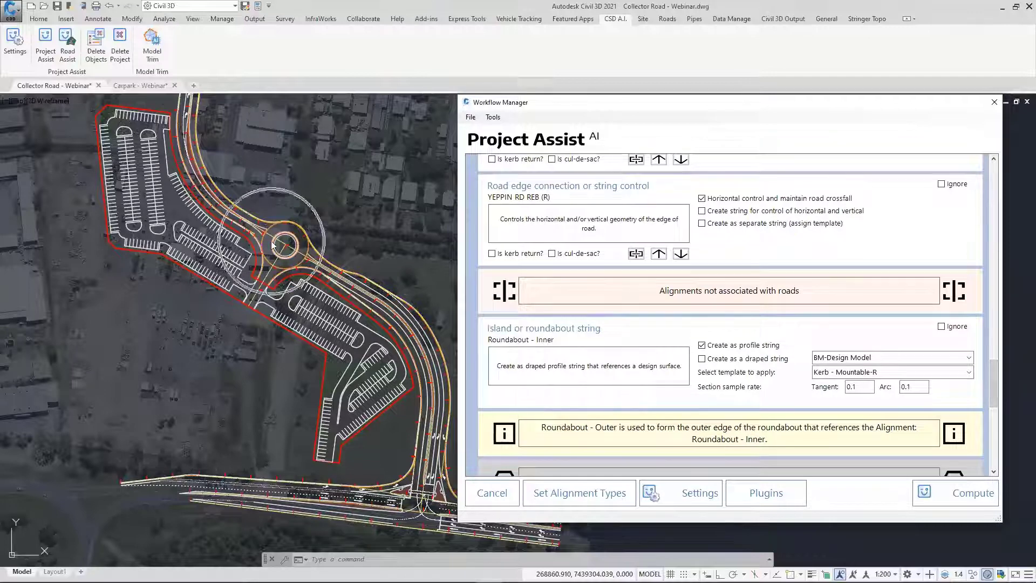
{"action": "left_click", "coordinate": [602, 493]}
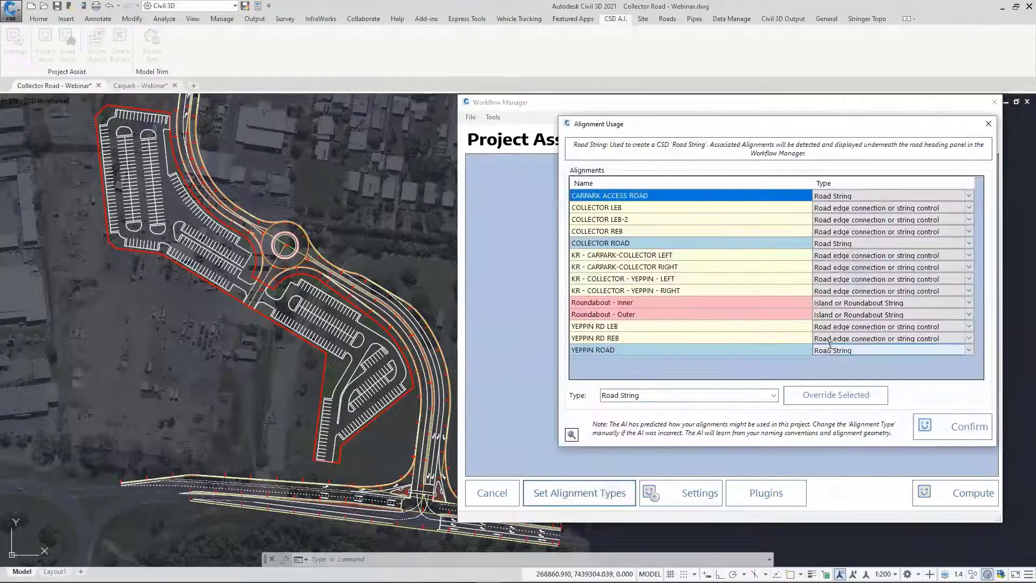
{"action": "left_click", "coordinate": [970, 198]}
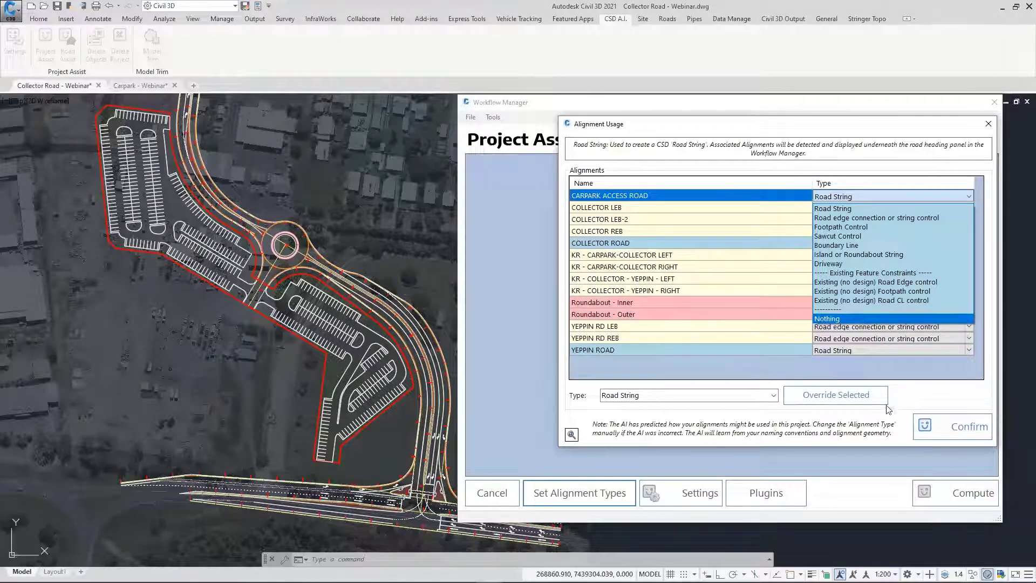
{"action": "left_click", "coordinate": [819, 436]}
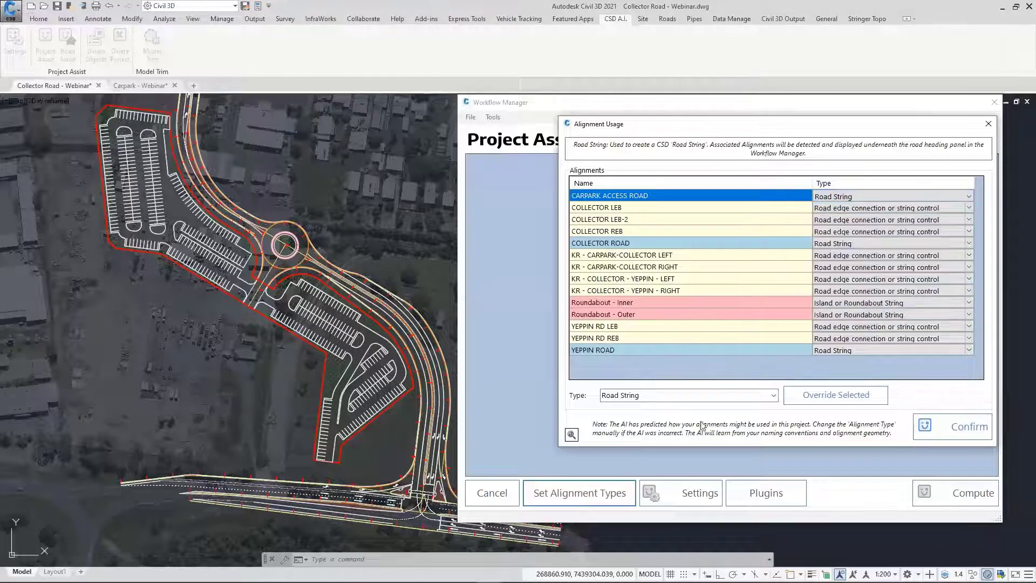
{"action": "left_click", "coordinate": [953, 427]}
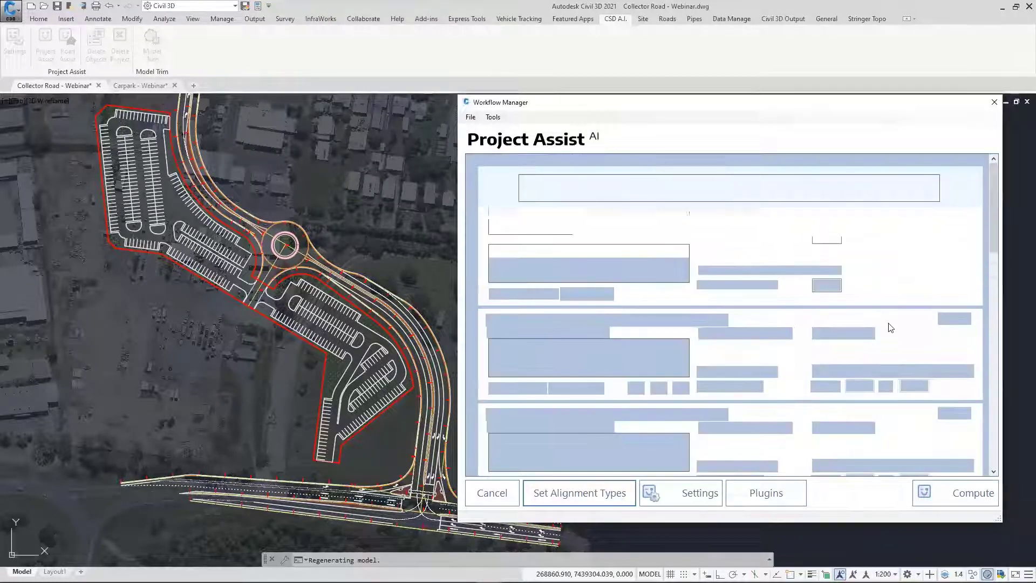
Set the Roundabout - Inner island string to be ignored and check the auto kerb return radius under the standard actions
{"action": "left_click_drag", "start_coordinate": [996, 183], "coordinate": [1001, 400]}
{"action": "left_click", "coordinate": [942, 313]}
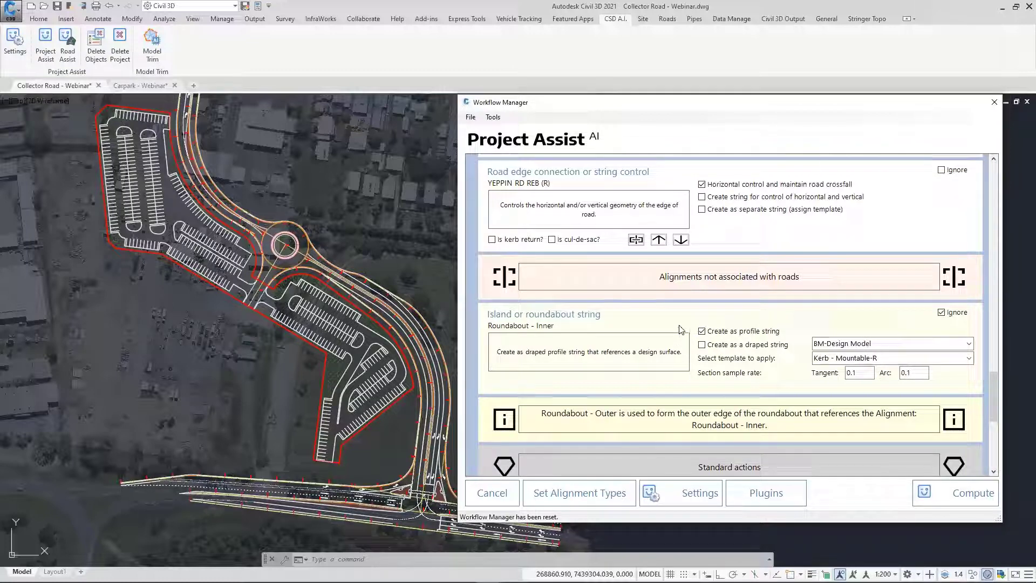
{"action": "left_click_drag", "start_coordinate": [995, 381], "coordinate": [1005, 430]}
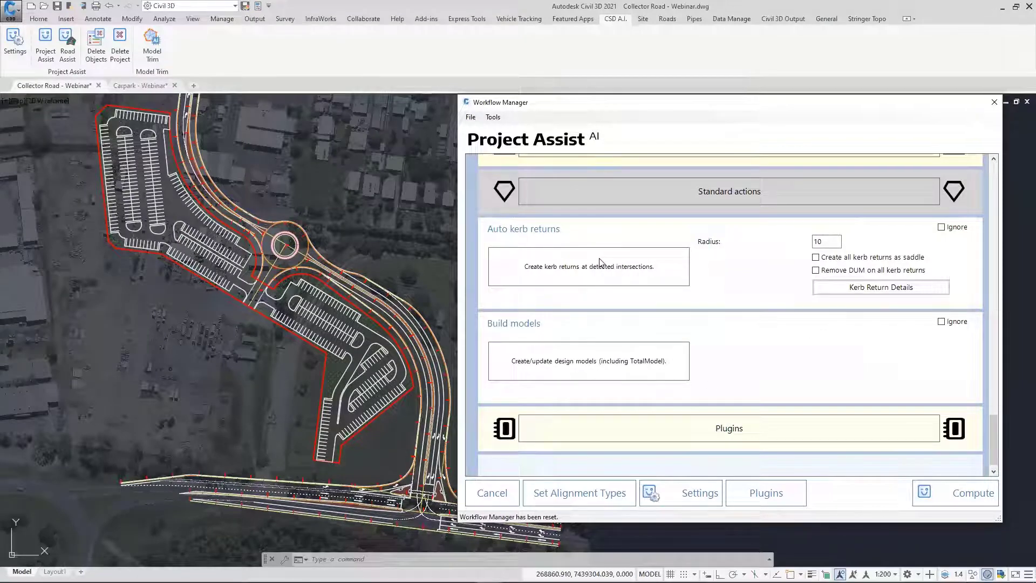
{"action": "double_click", "coordinate": [826, 242]}
{"action": "scroll", "coordinate": [999, 440], "scroll_direction": "down", "scroll_amount": 1}
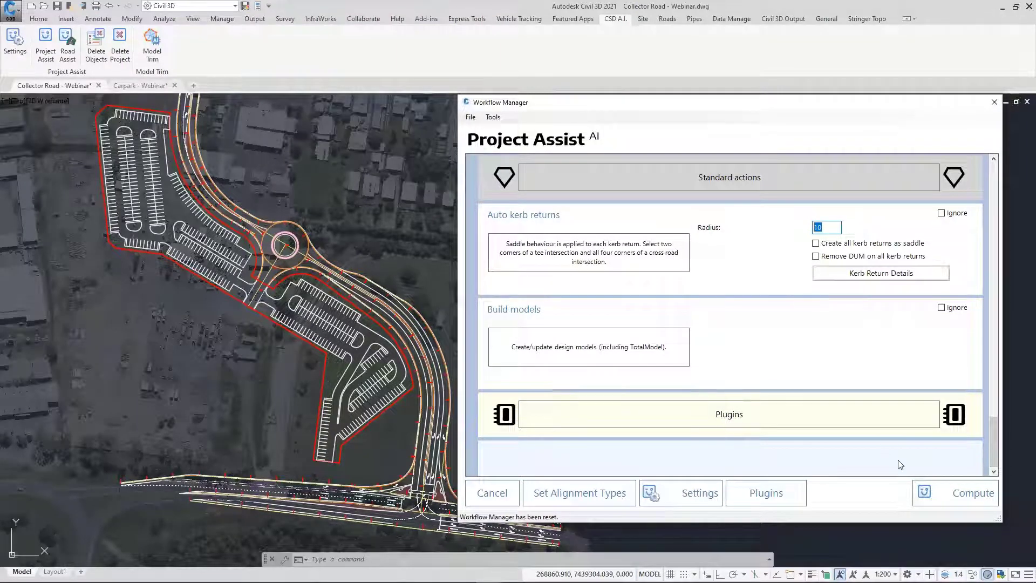
Compute the Project Assist workflow with the thread name Ori
{"action": "left_click", "coordinate": [958, 495]}
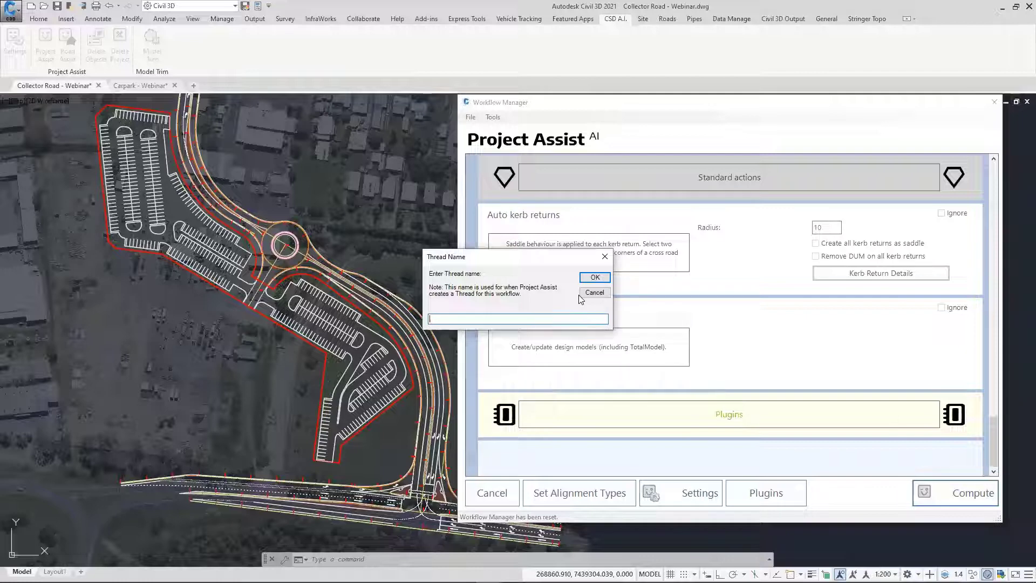
{"action": "type", "text": "Ori"}
{"action": "left_click", "coordinate": [596, 278]}
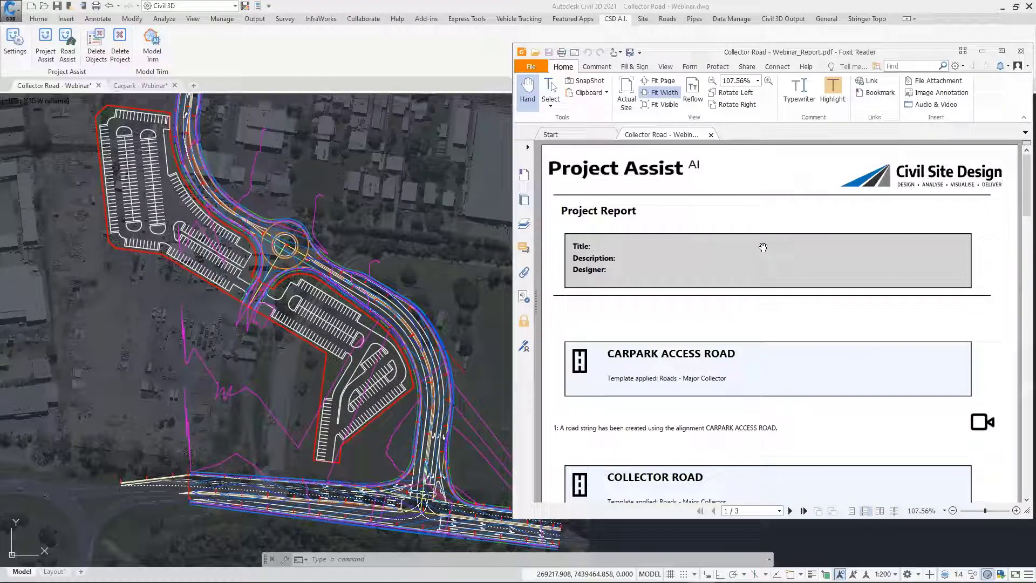
Read through the generated project report for the actions on COLLECTOR ROAD, YEPPIN ROAD and unassociated alignments, and close it
{"action": "scroll", "coordinate": [1022, 203], "scroll_direction": "down", "scroll_amount": 5}
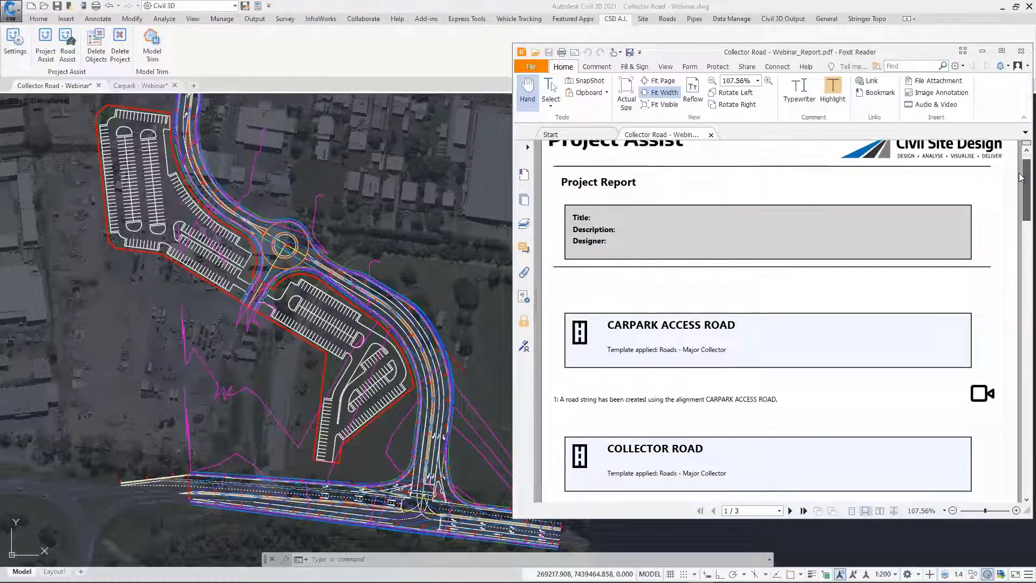
{"action": "left_click_drag", "start_coordinate": [1021, 202], "coordinate": [1021, 298]}
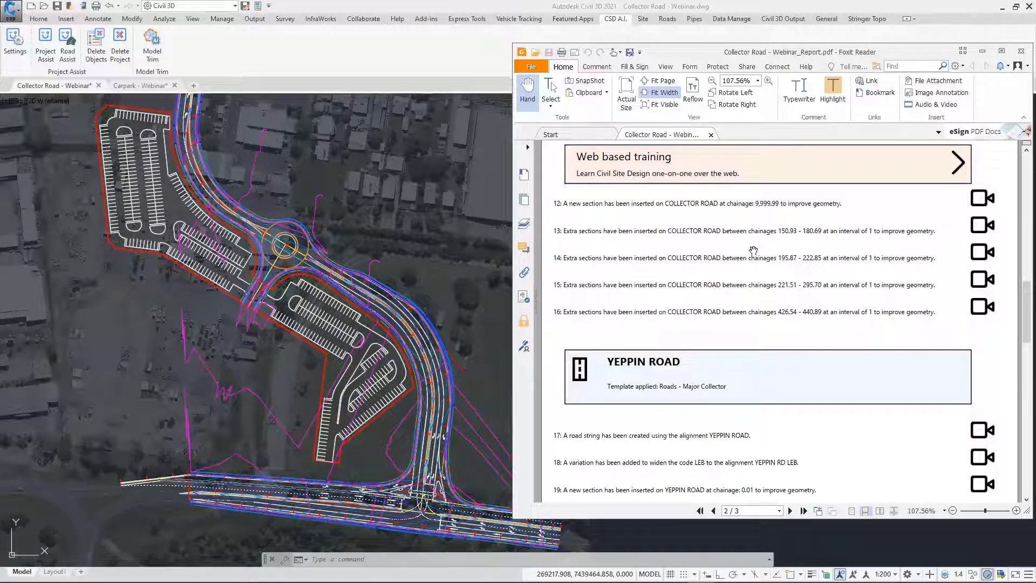
{"action": "left_click_drag", "start_coordinate": [1021, 295], "coordinate": [1022, 349]}
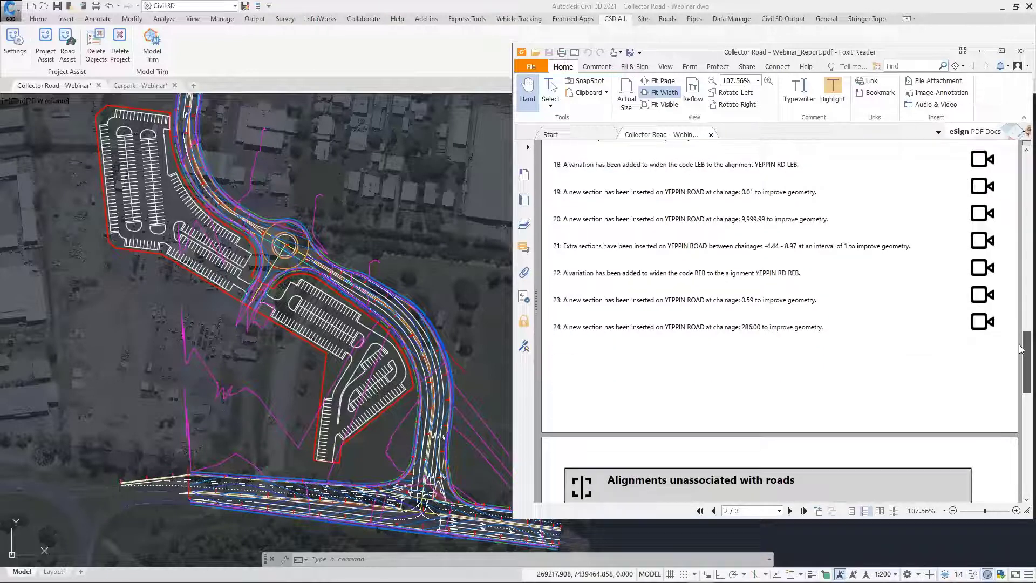
{"action": "left_click_drag", "start_coordinate": [1022, 350], "coordinate": [1015, 231]}
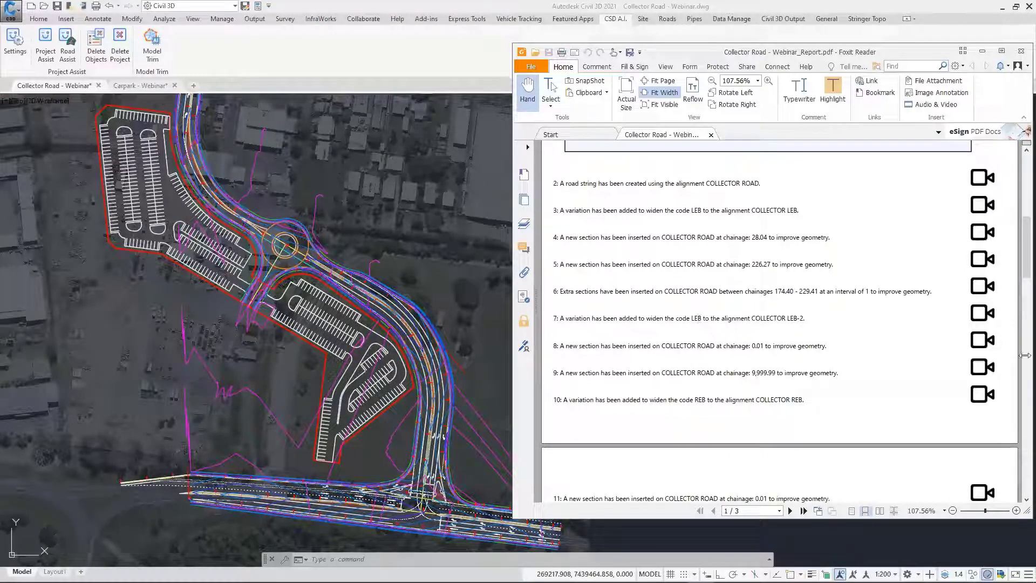
{"action": "scroll", "coordinate": [828, 309], "scroll_direction": "down", "scroll_amount": 3}
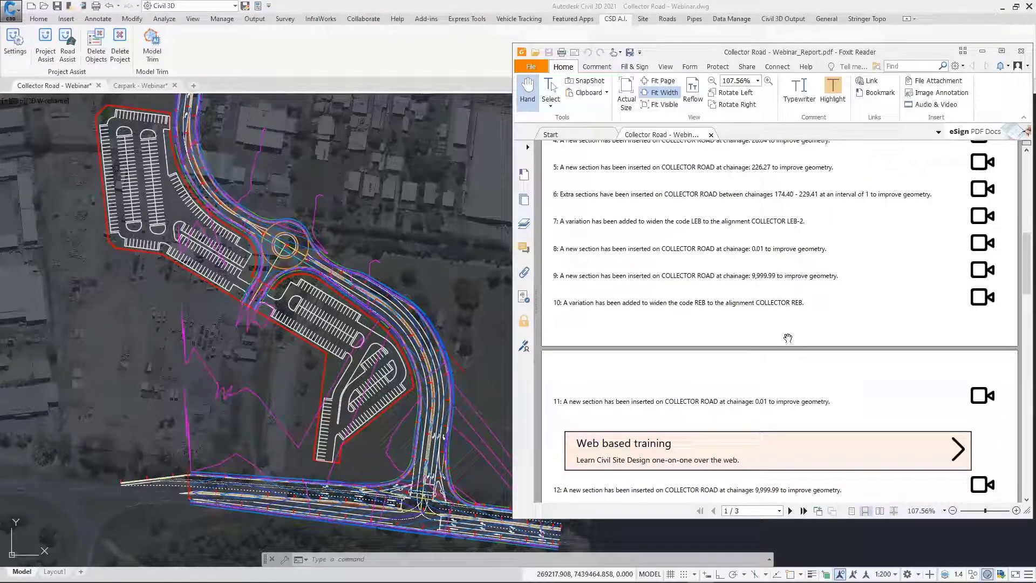
{"action": "scroll", "coordinate": [787, 334], "scroll_direction": "down", "scroll_amount": 7}
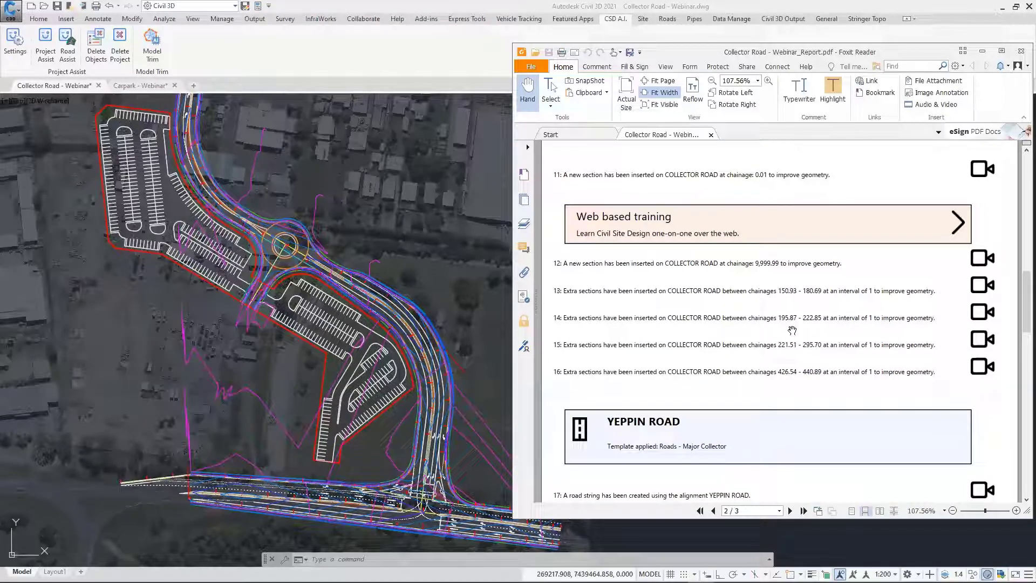
{"action": "scroll", "coordinate": [792, 328], "scroll_direction": "down", "scroll_amount": 5}
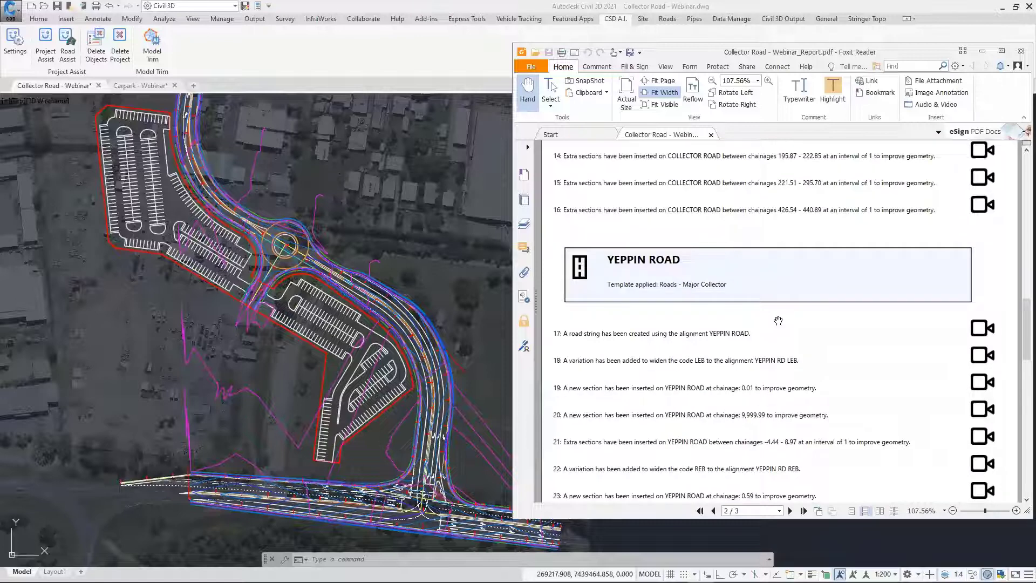
{"action": "left_click", "coordinate": [1021, 51]}
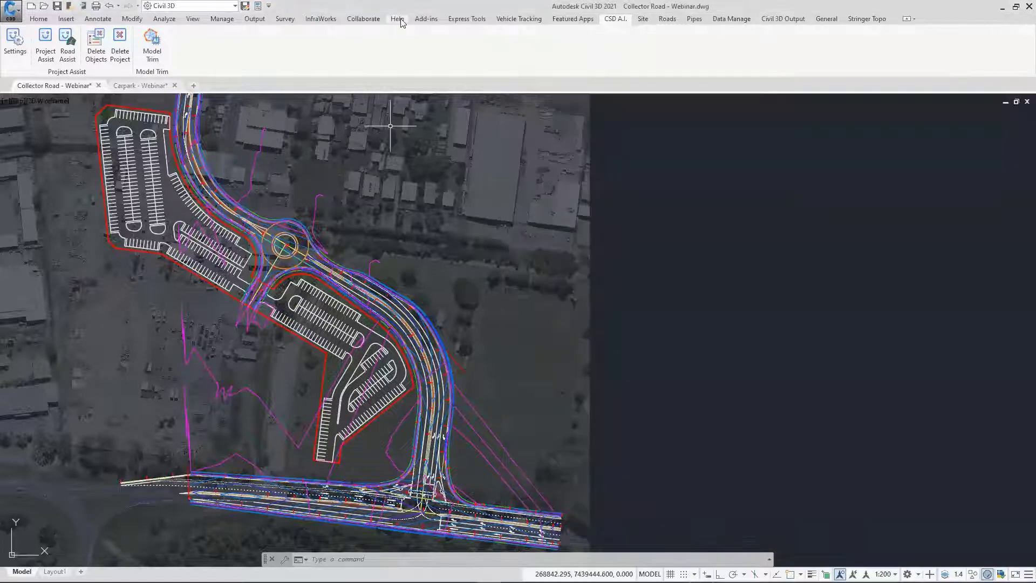
Open the Model Viewer and set TotalModel as the primary design surface in the display settings
{"action": "left_click", "coordinate": [667, 20]}
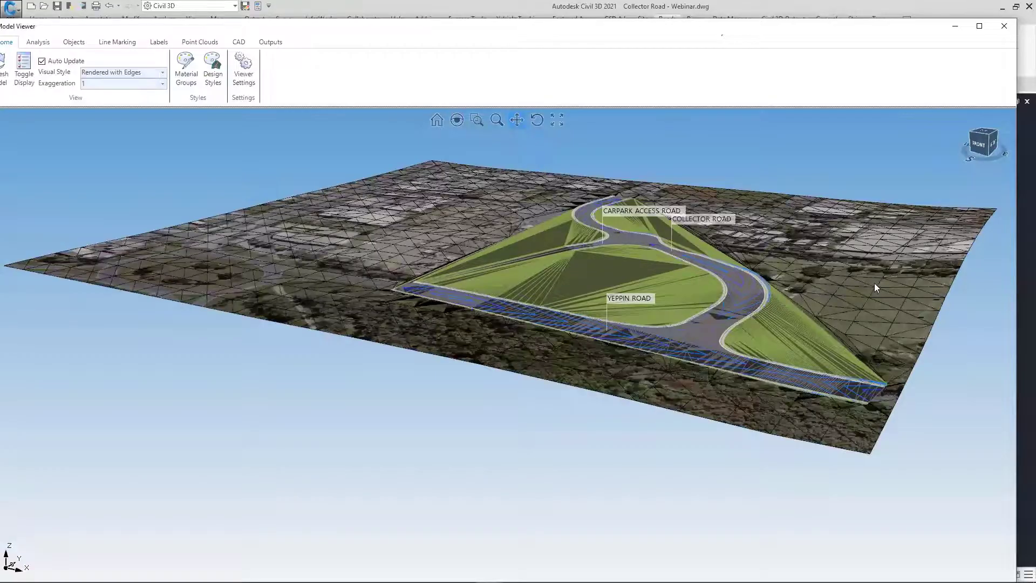
{"action": "scroll", "coordinate": [712, 308], "scroll_direction": "up", "scroll_amount": 5}
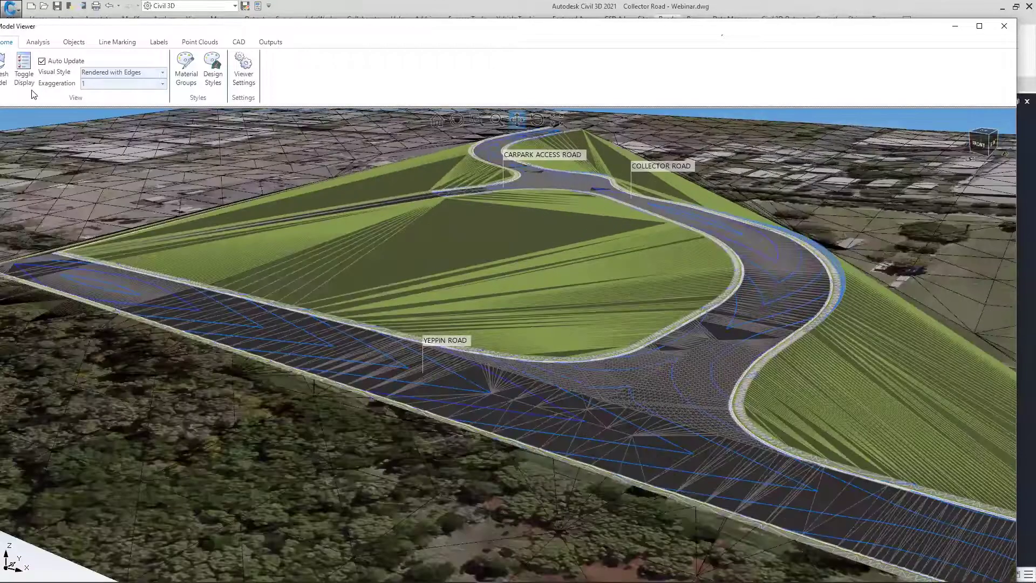
{"action": "left_click", "coordinate": [28, 90]}
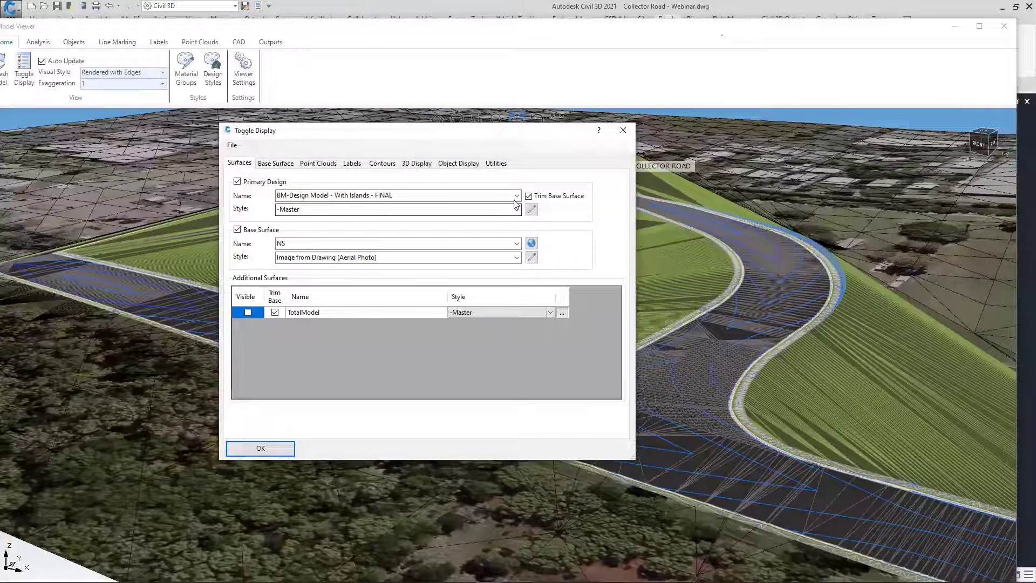
{"action": "left_click", "coordinate": [487, 196]}
{"action": "left_click", "coordinate": [321, 223]}
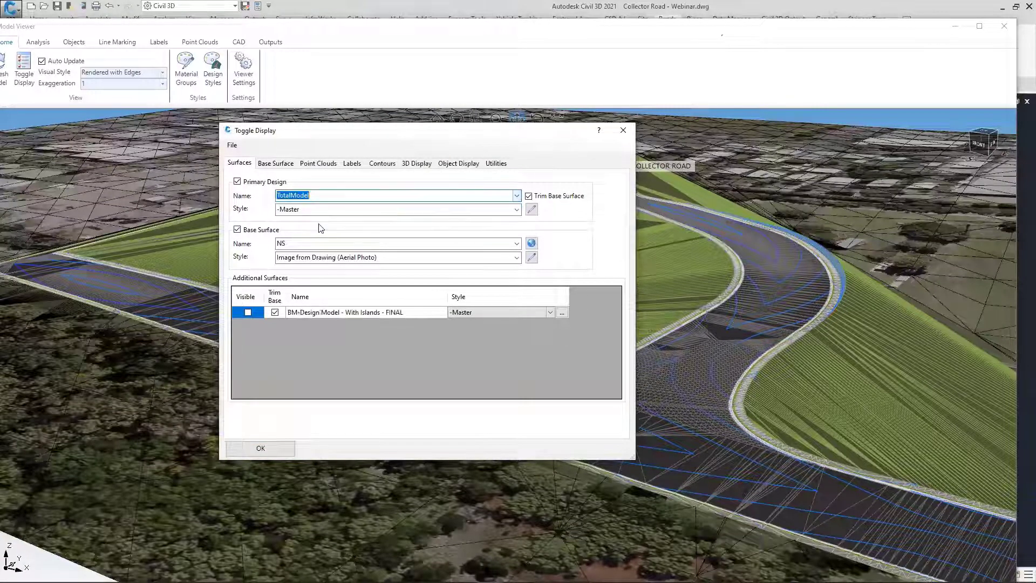
{"action": "left_click", "coordinate": [260, 448]}
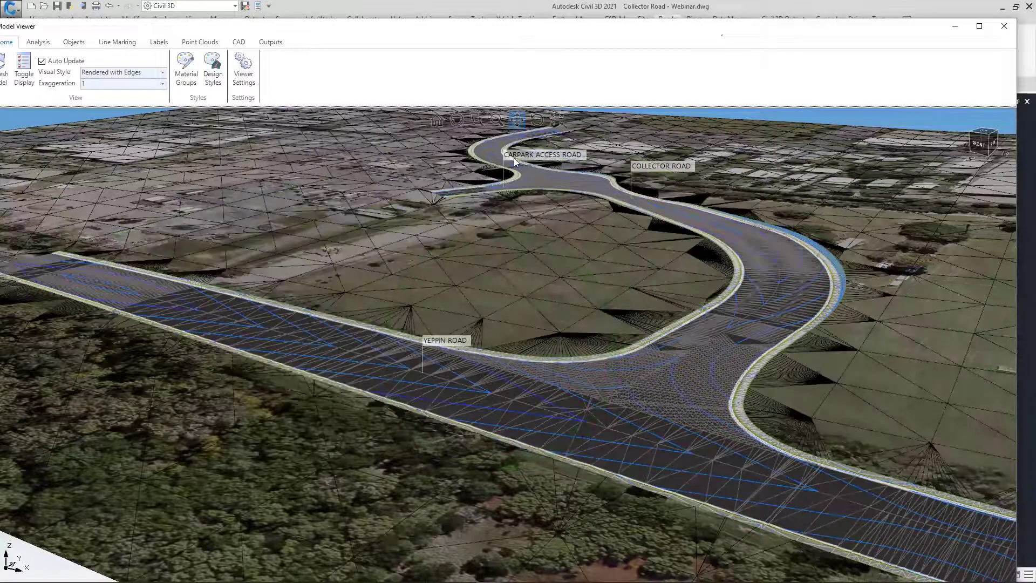
Examine the 3D model of COLLECTOR ROAD, CARPARK ACCESS ROAD and the YEPPIN ROAD intersection from several angles
{"action": "middle_click_drag", "start_coordinate": [575, 177], "coordinate": [594, 206]}
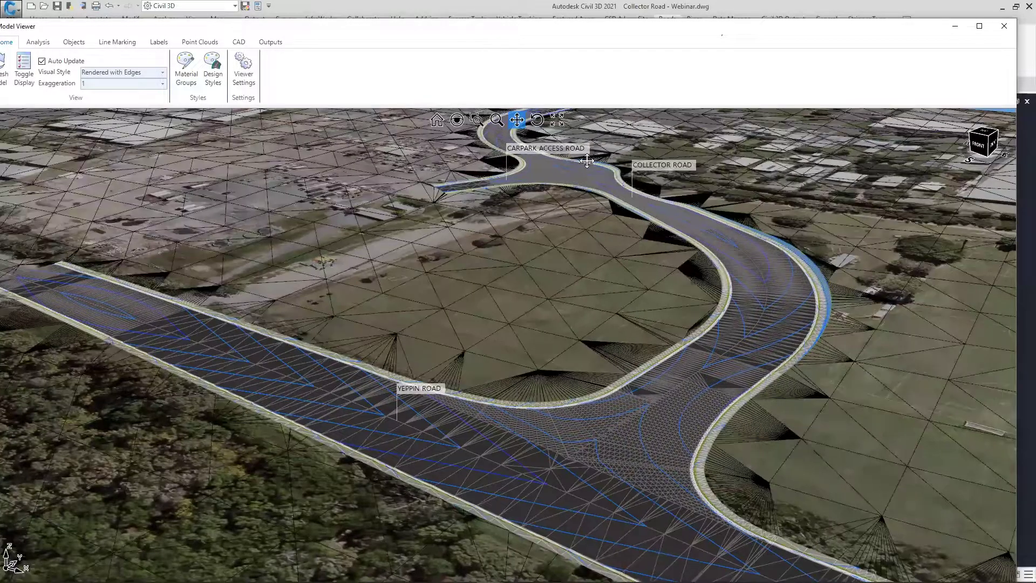
{"action": "scroll", "coordinate": [587, 161], "scroll_direction": "up", "scroll_amount": 4}
{"action": "middle_click_drag", "start_coordinate": [509, 199], "coordinate": [498, 176]}
{"action": "scroll", "coordinate": [497, 176], "scroll_direction": "up", "scroll_amount": 1}
{"action": "scroll", "coordinate": [535, 228], "scroll_direction": "down", "scroll_amount": 6}
{"action": "scroll", "coordinate": [530, 315], "scroll_direction": "up", "scroll_amount": 2}
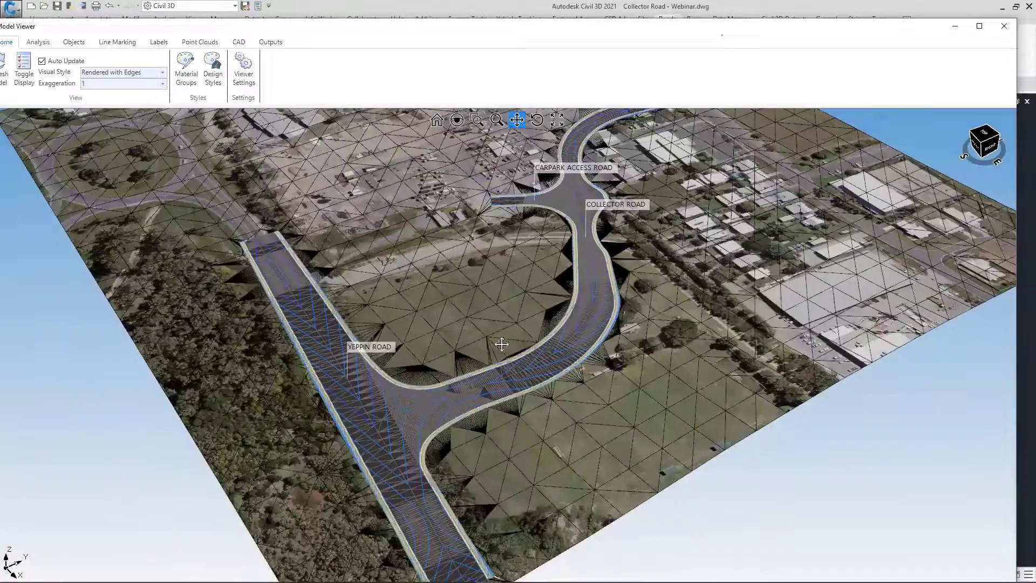
{"action": "scroll", "coordinate": [424, 407], "scroll_direction": "up", "scroll_amount": 2}
{"action": "middle_click_drag", "start_coordinate": [444, 308], "coordinate": [428, 283]}
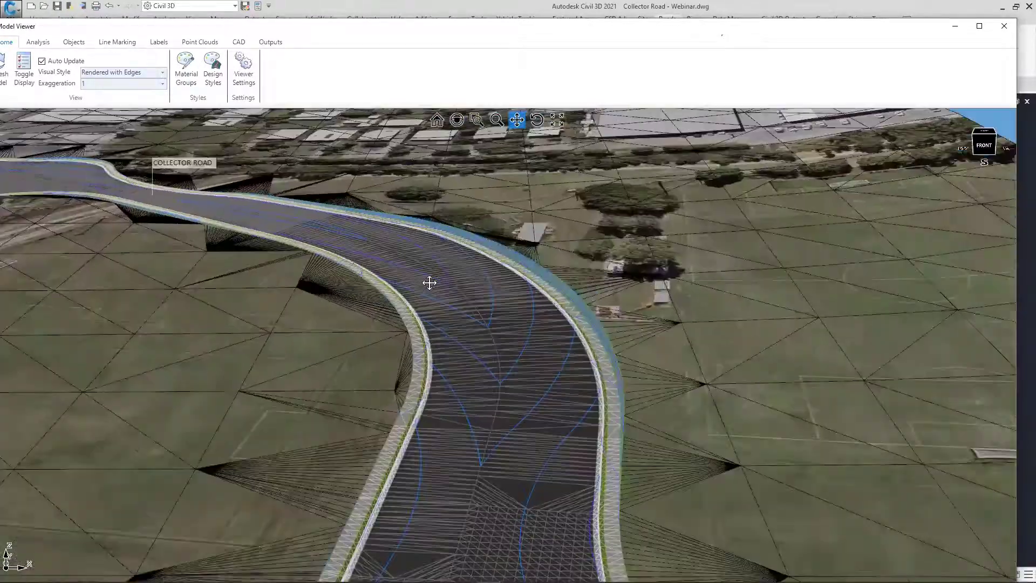
Display the cross section of COLLECTOR ROAD at the bend beyond the intersection and bring the full section into view
{"action": "scroll", "coordinate": [451, 281], "scroll_direction": "up", "scroll_amount": 1}
{"action": "right_click", "coordinate": [451, 281]}
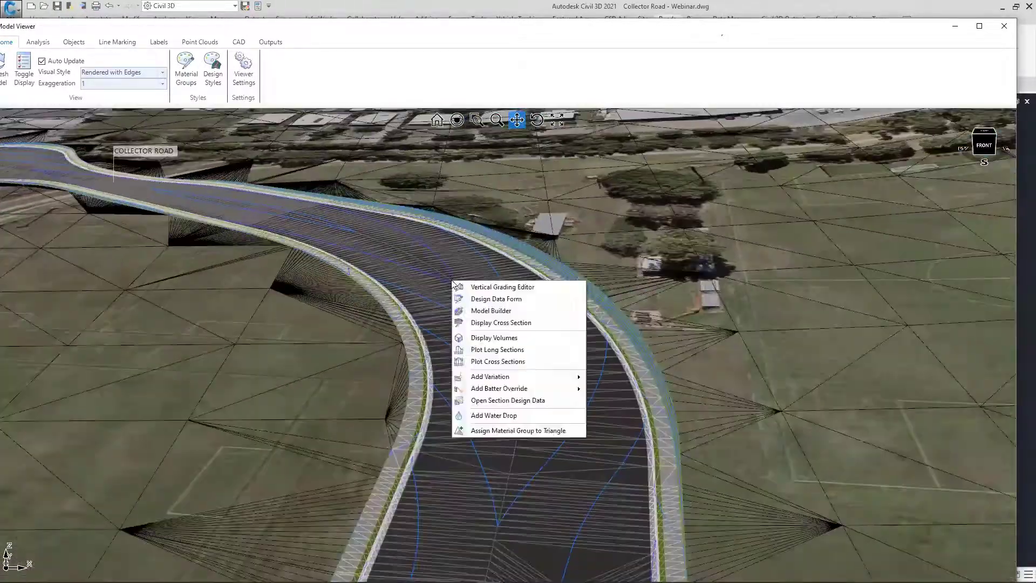
{"action": "left_click", "coordinate": [485, 320]}
{"action": "scroll", "coordinate": [180, 207], "scroll_direction": "up", "scroll_amount": 2}
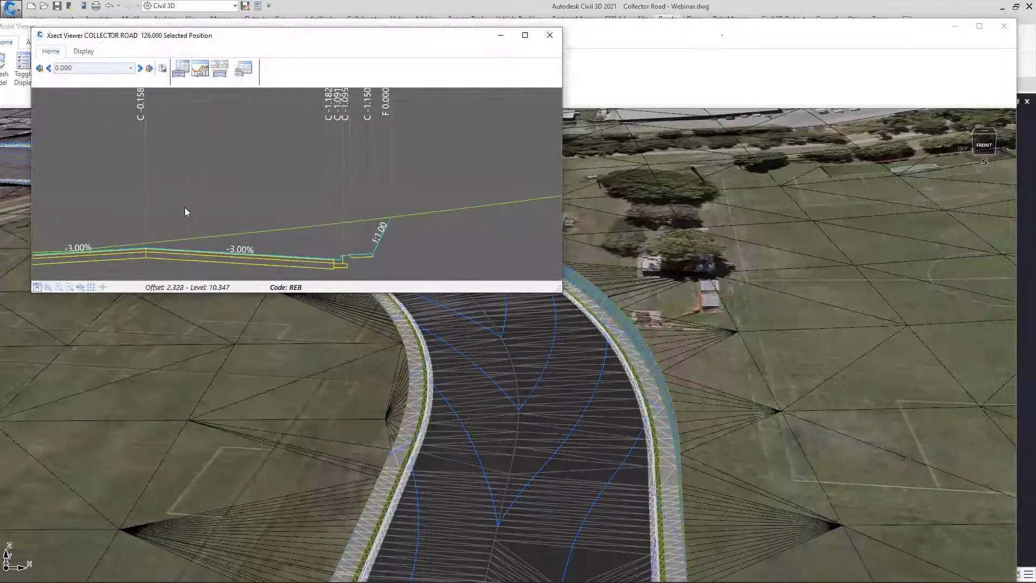
{"action": "middle_click_drag", "start_coordinate": [180, 207], "coordinate": [323, 207]}
Replace the YEPPIN RD alignments in the cross section's display objects with COLLECTOR LEB and the collector road's right edge alignment
{"action": "left_click", "coordinate": [84, 51]}
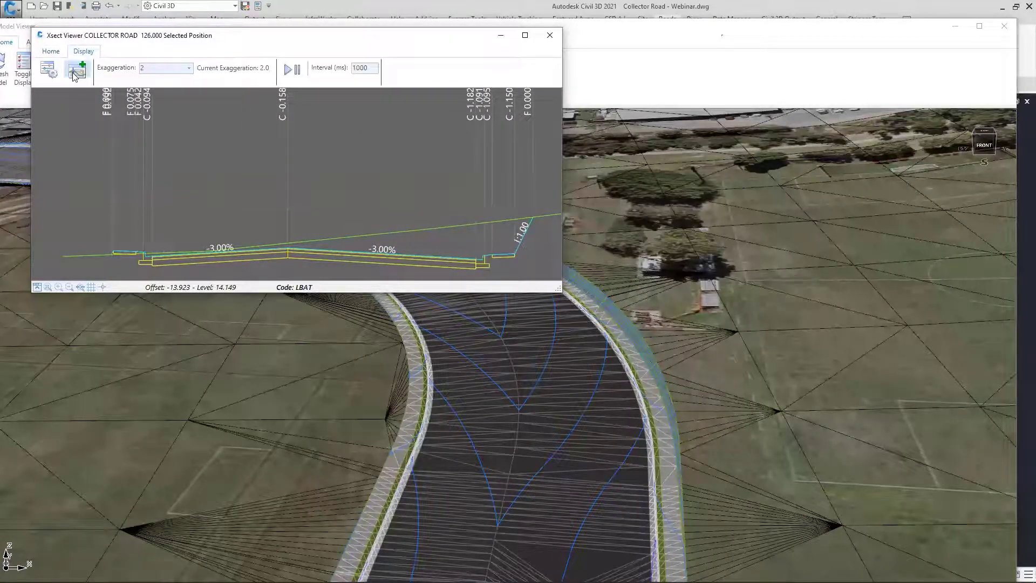
{"action": "left_click", "coordinate": [77, 69]}
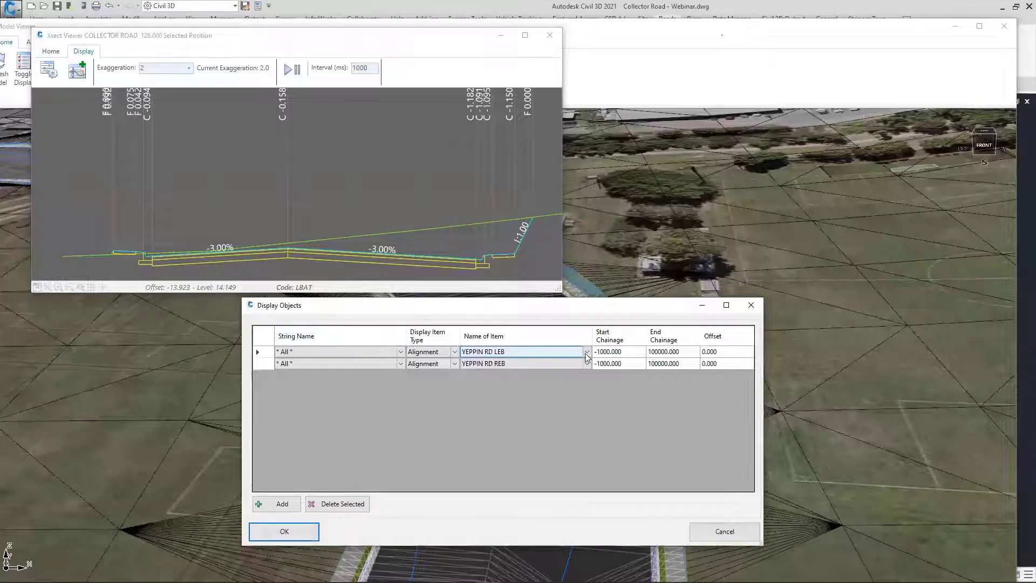
{"action": "left_click", "coordinate": [586, 353]}
{"action": "left_click", "coordinate": [567, 371]}
{"action": "left_click", "coordinate": [562, 364]}
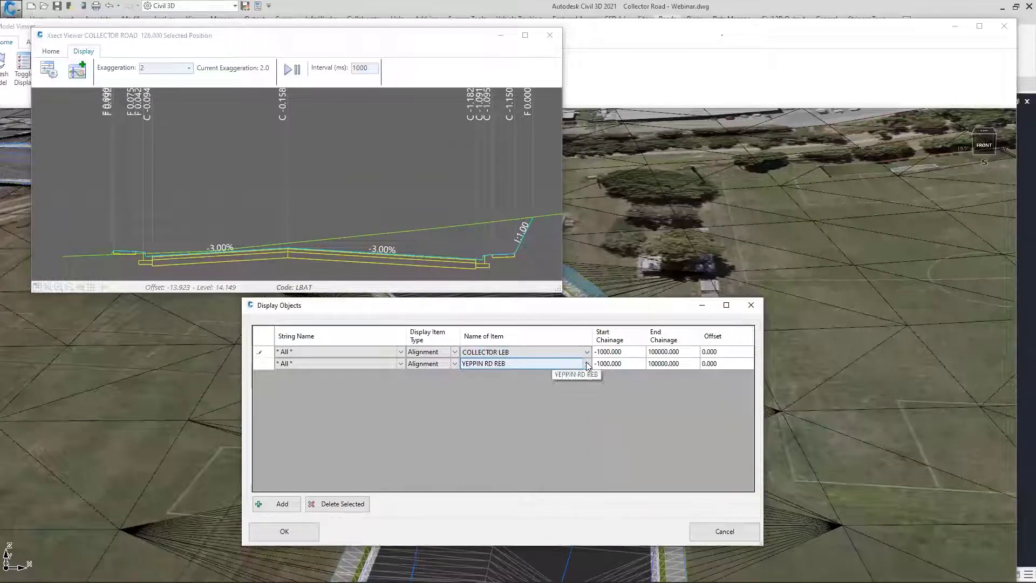
{"action": "left_click", "coordinate": [586, 364]}
{"action": "left_click", "coordinate": [518, 399]}
{"action": "left_click", "coordinate": [300, 534]}
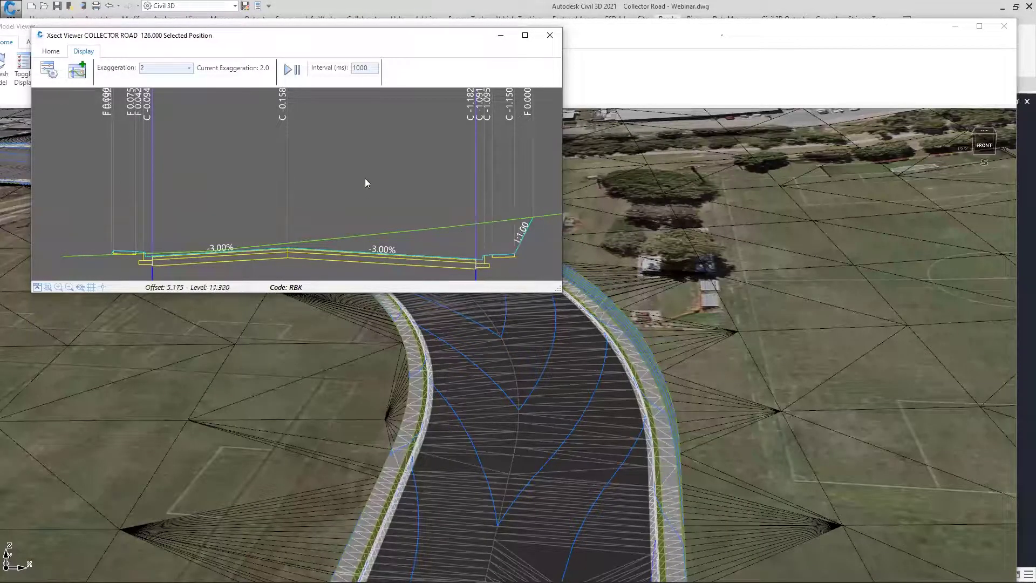
Review the LEB and REB Match Code to Alignment variations in COLLECTOR ROAD's design data, and close the form and the cross section
{"action": "right_click", "coordinate": [344, 139]}
{"action": "left_click", "coordinate": [395, 169]}
{"action": "left_click", "coordinate": [559, 253]}
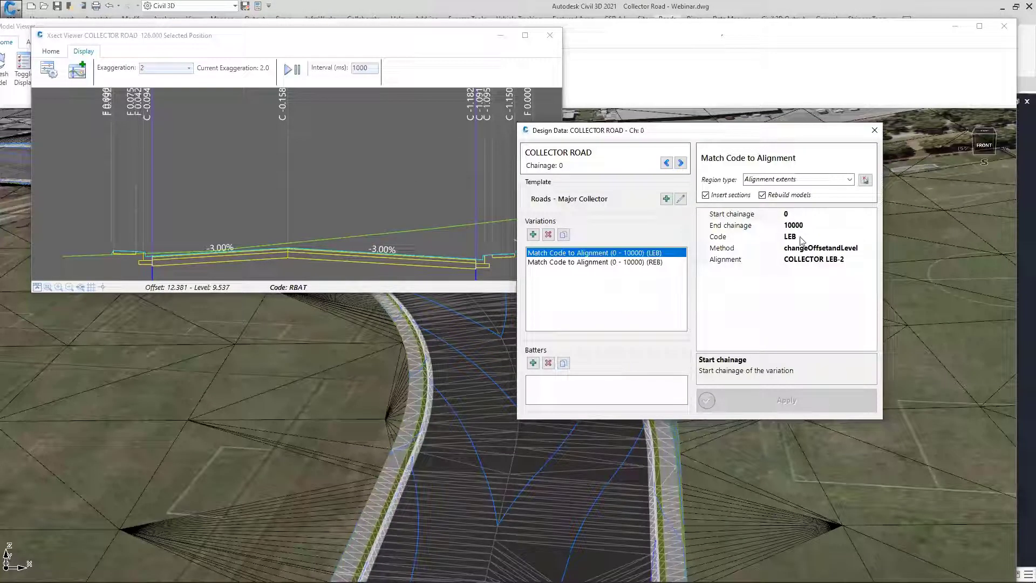
{"action": "left_click", "coordinate": [592, 263]}
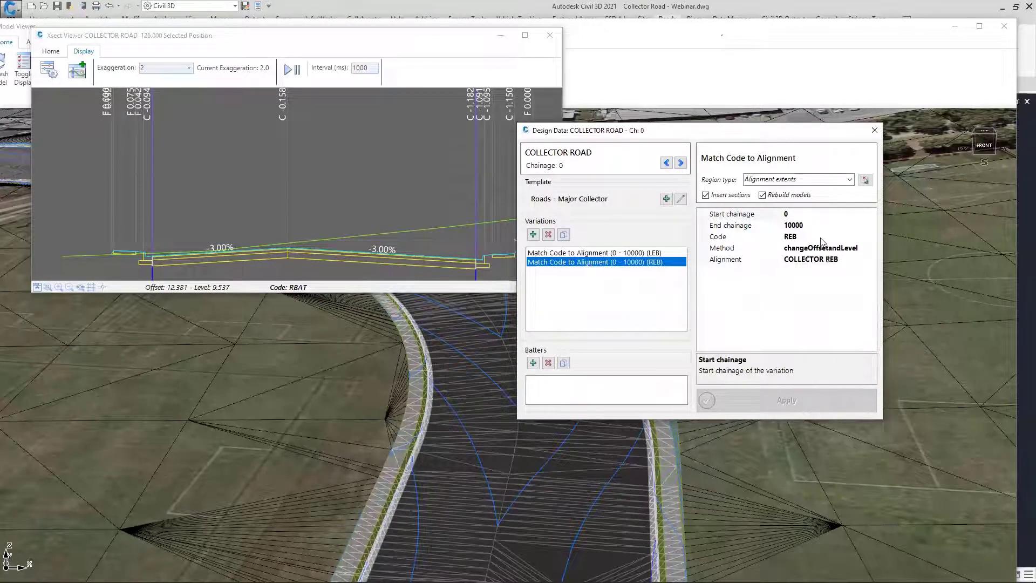
{"action": "left_click", "coordinate": [874, 130]}
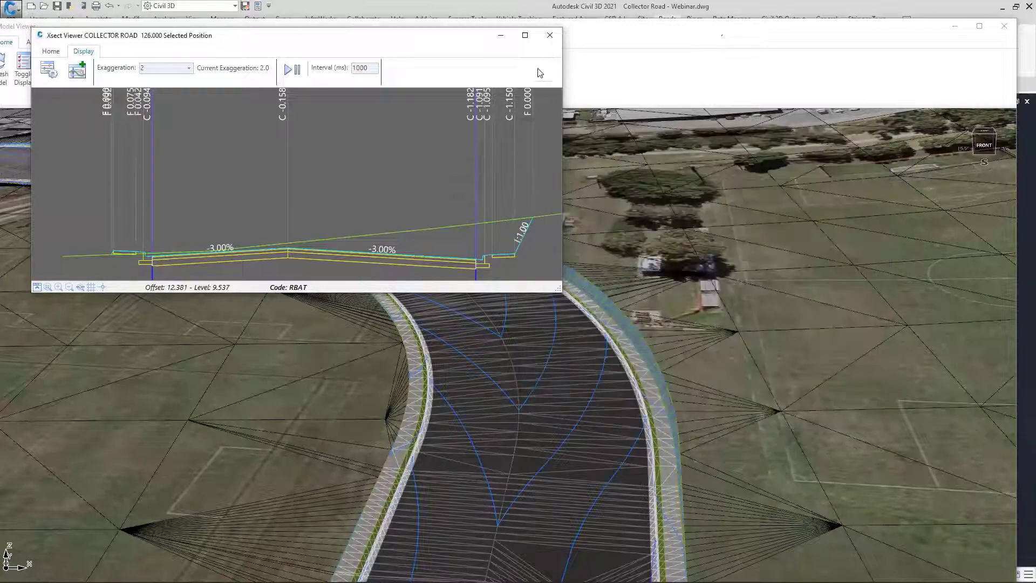
{"action": "left_click", "coordinate": [551, 35]}
Look over the whole collector road model once more and close the Model Viewer
{"action": "scroll", "coordinate": [478, 227], "scroll_direction": "down", "scroll_amount": 3}
{"action": "scroll", "coordinate": [486, 347], "scroll_direction": "down", "scroll_amount": 3}
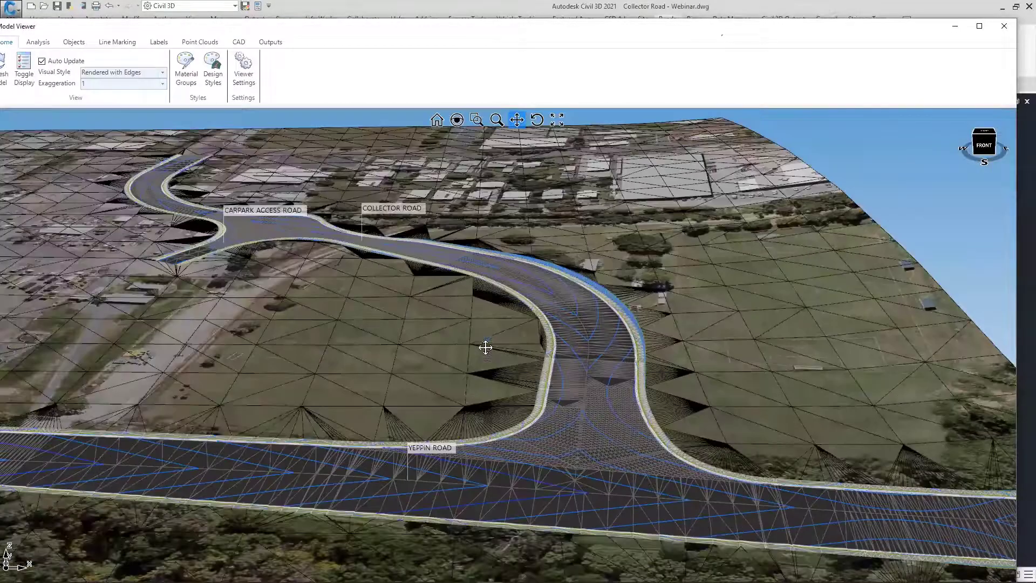
{"action": "scroll", "coordinate": [500, 302], "scroll_direction": "up", "scroll_amount": 1}
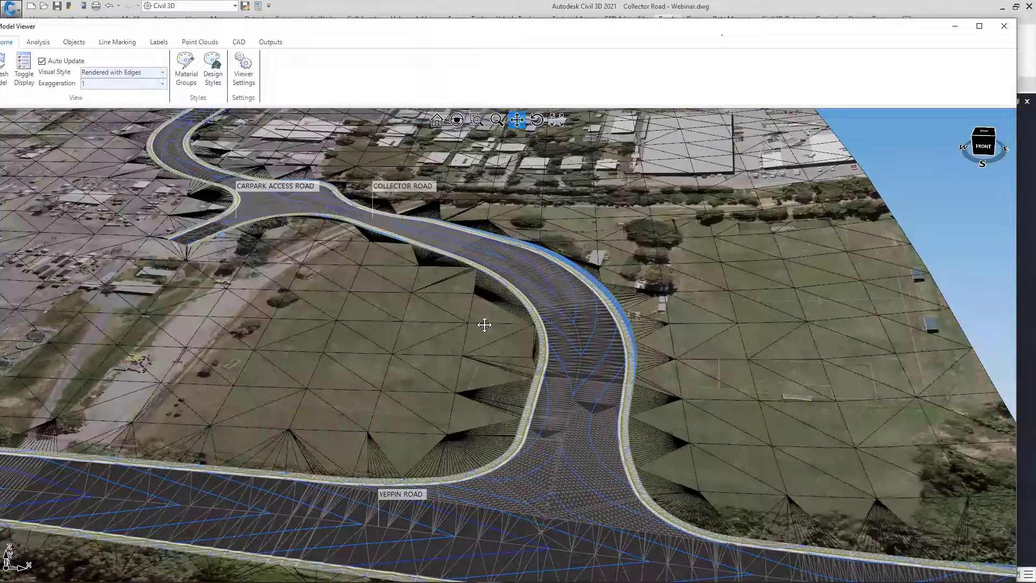
{"action": "left_click", "coordinate": [1005, 27]}
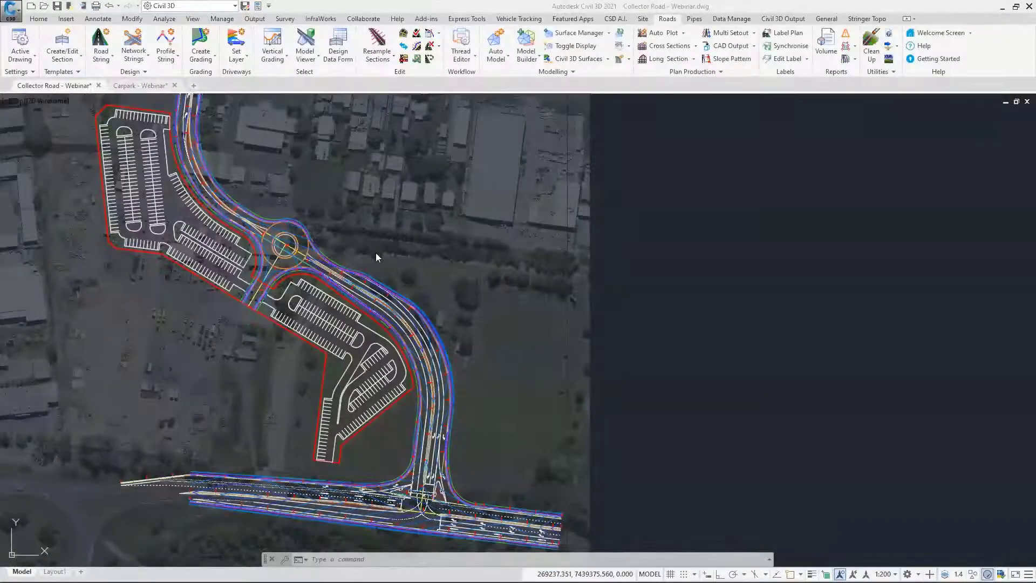
Start a LandXML import and open Islands.xml from the Alignment XML folder
{"action": "middle_click_drag", "start_coordinate": [248, 230], "coordinate": [301, 240]}
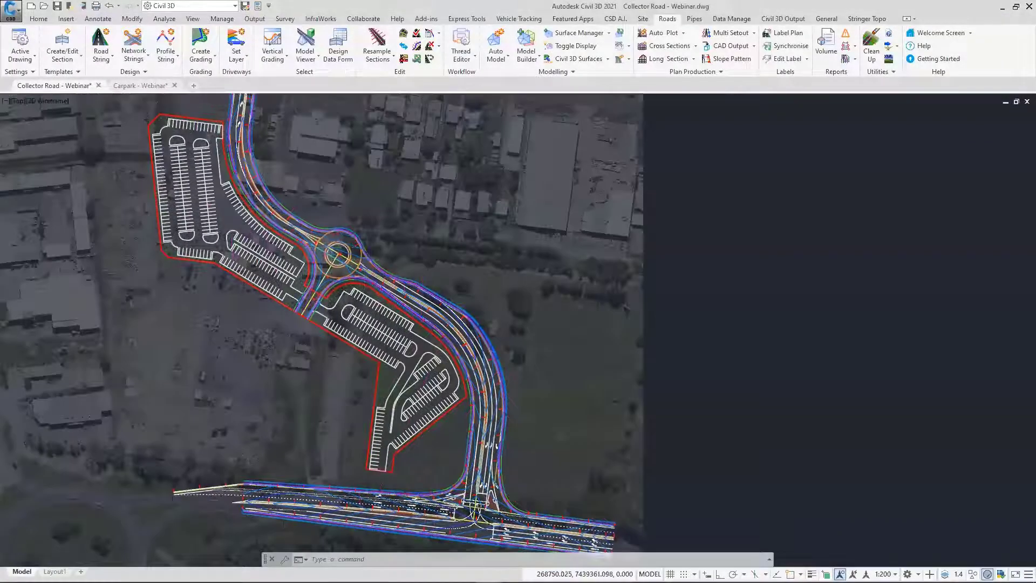
{"action": "scroll", "coordinate": [301, 239], "scroll_direction": "up", "scroll_amount": 8}
{"action": "scroll", "coordinate": [361, 193], "scroll_direction": "up", "scroll_amount": 2}
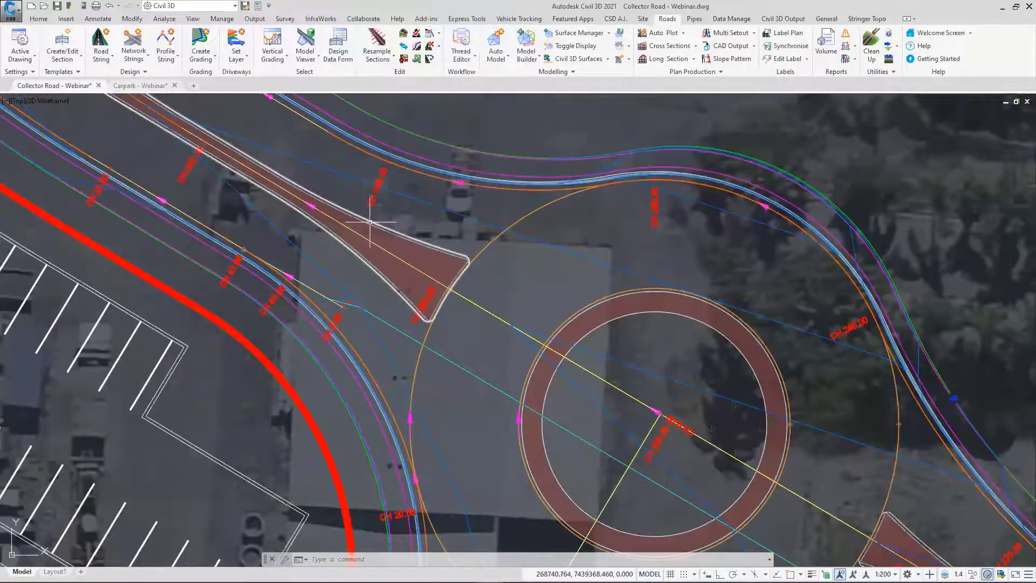
{"action": "scroll", "coordinate": [413, 232], "scroll_direction": "down", "scroll_amount": 4}
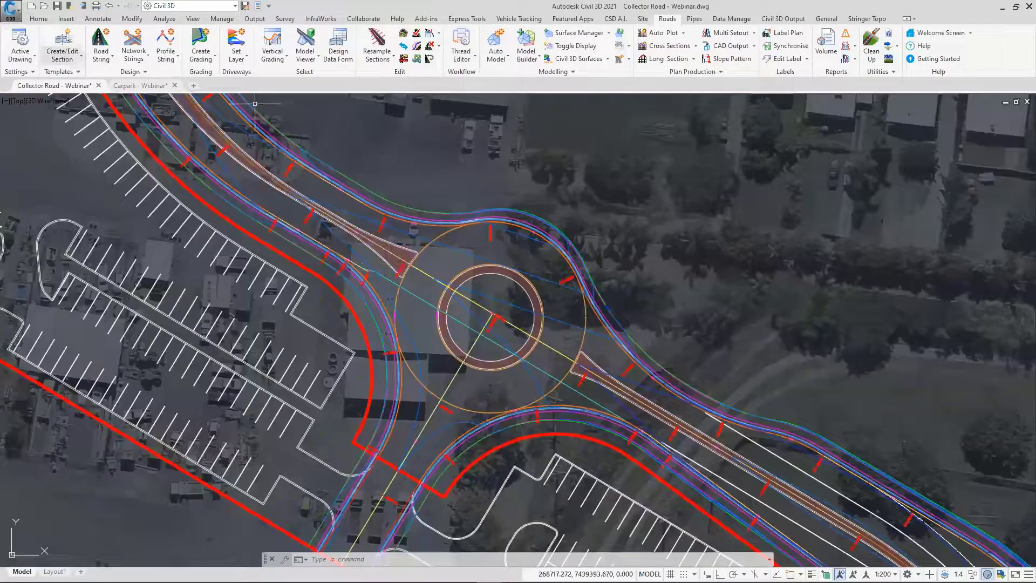
{"action": "left_click", "coordinate": [66, 18]}
{"action": "left_click", "coordinate": [52, 46]}
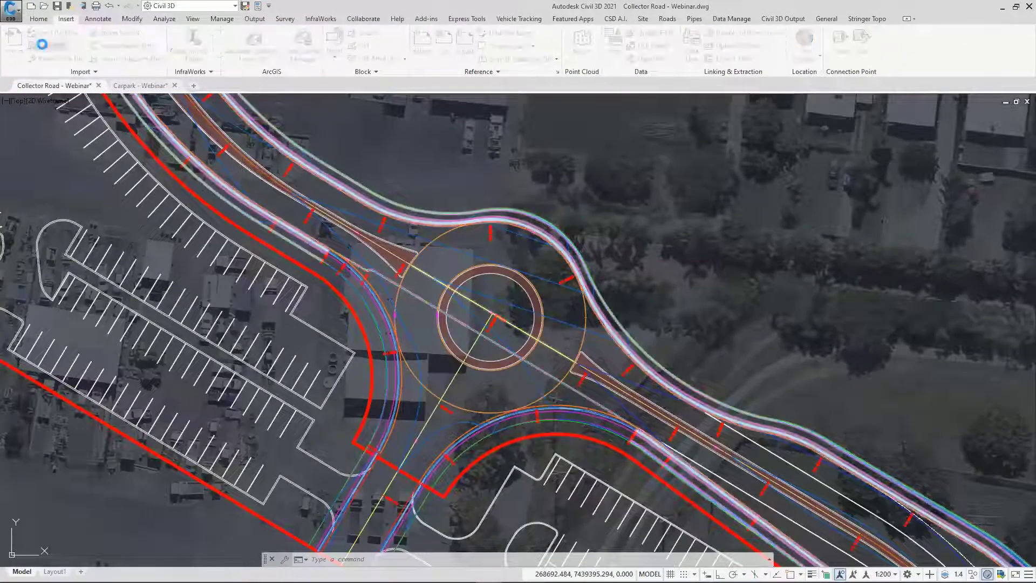
{"action": "left_click", "coordinate": [451, 207]}
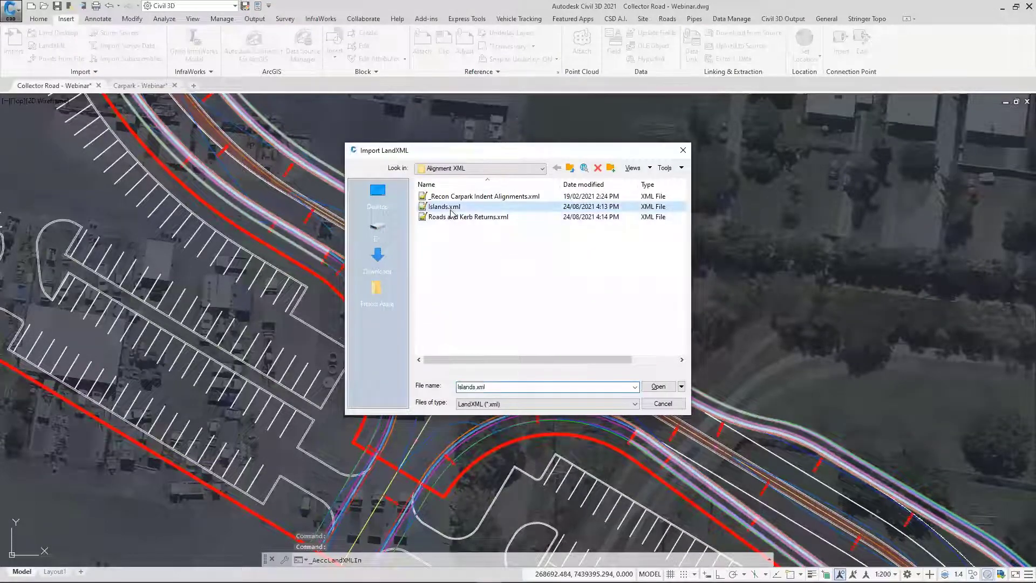
{"action": "left_click", "coordinate": [657, 387]}
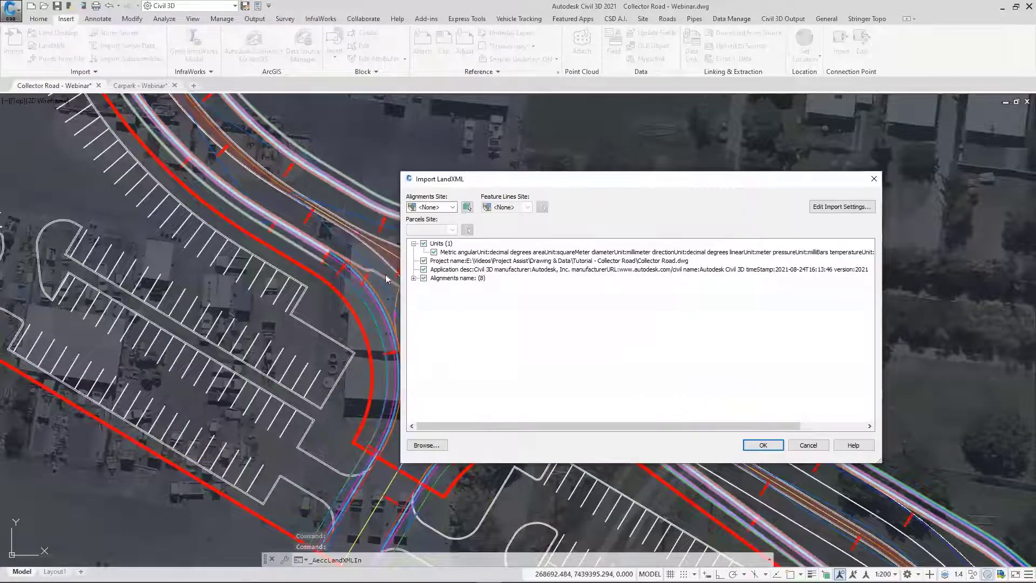
Exclude the Roundabout - Inner and Roundabout - Outer alignments and import the Island1 to Island6 alignments
{"action": "left_click", "coordinate": [414, 278]}
{"action": "left_click", "coordinate": [434, 338]}
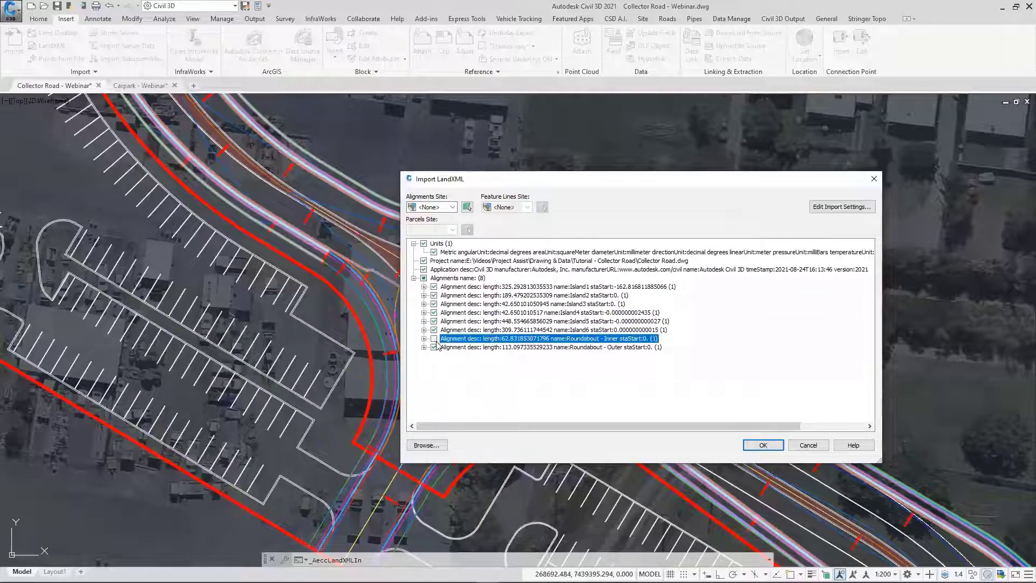
{"action": "left_click", "coordinate": [434, 347]}
{"action": "left_click", "coordinate": [764, 446]}
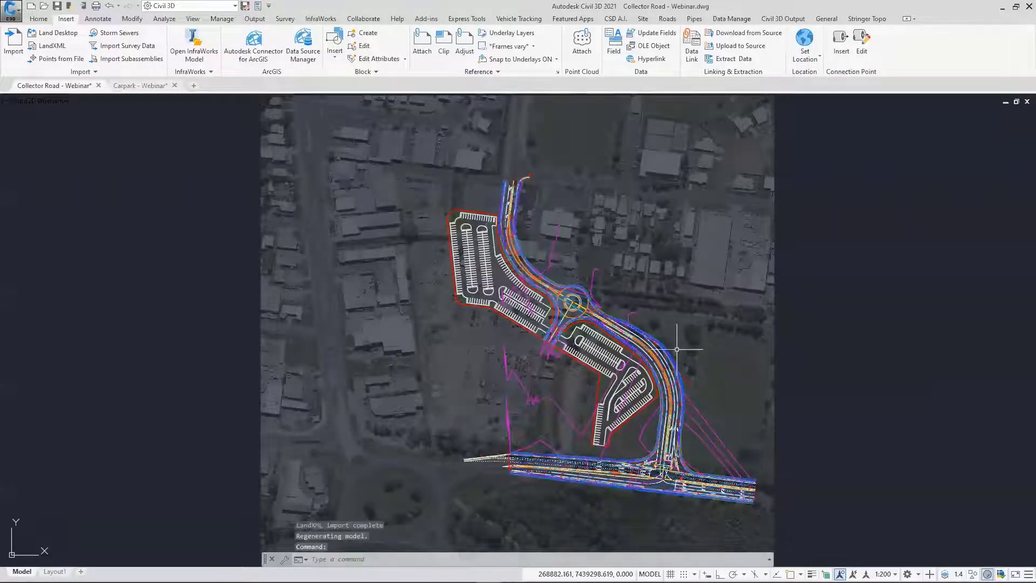
Select the imported island alignments on both sides of the roundabout to check where they run along the collector road
{"action": "scroll", "coordinate": [594, 297], "scroll_direction": "up", "scroll_amount": 5}
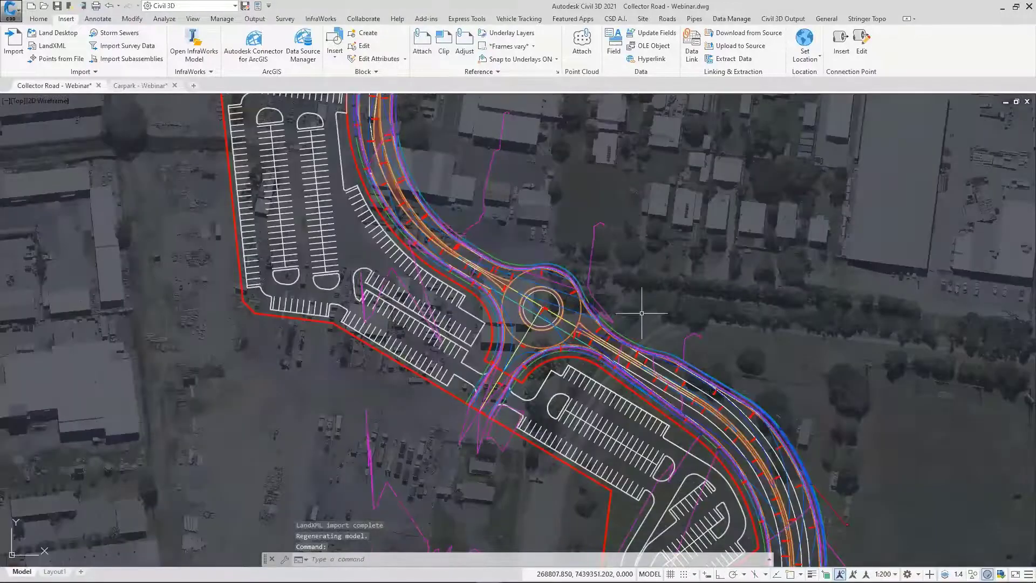
{"action": "scroll", "coordinate": [626, 313], "scroll_direction": "up", "scroll_amount": 2}
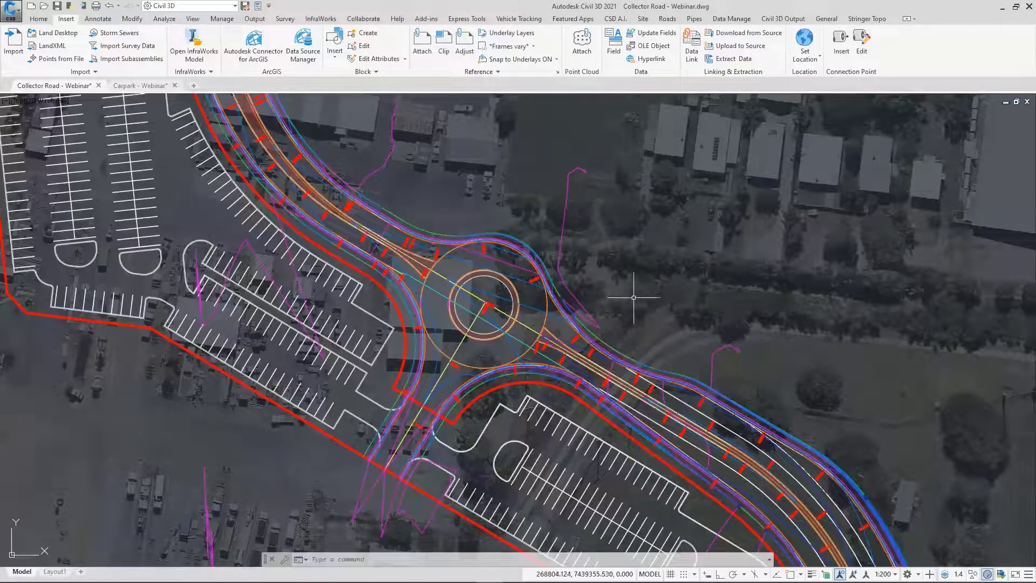
{"action": "scroll", "coordinate": [563, 282], "scroll_direction": "up", "scroll_amount": 2}
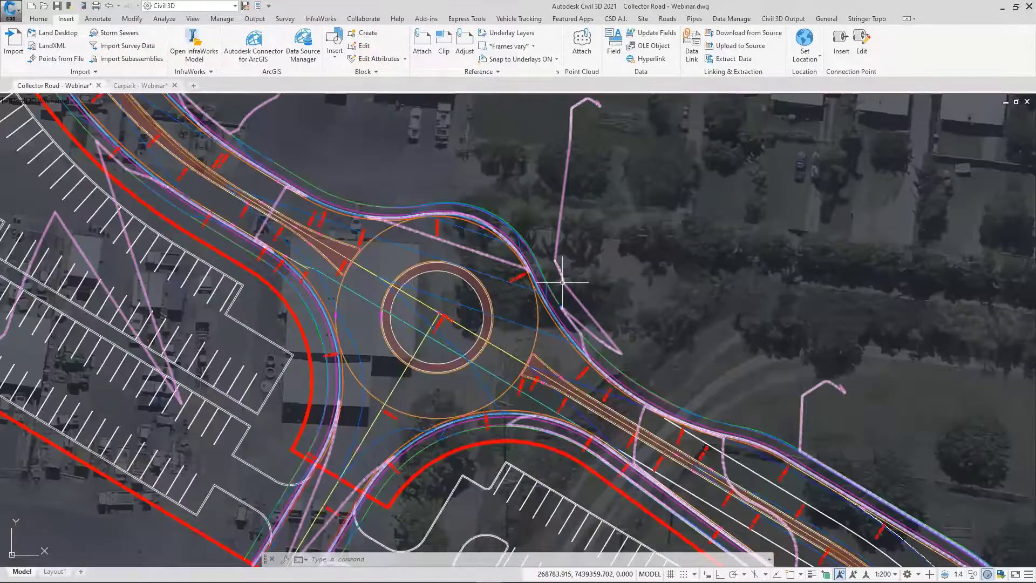
{"action": "scroll", "coordinate": [595, 273], "scroll_direction": "down", "scroll_amount": 2}
{"action": "scroll", "coordinate": [302, 243], "scroll_direction": "up", "scroll_amount": 7}
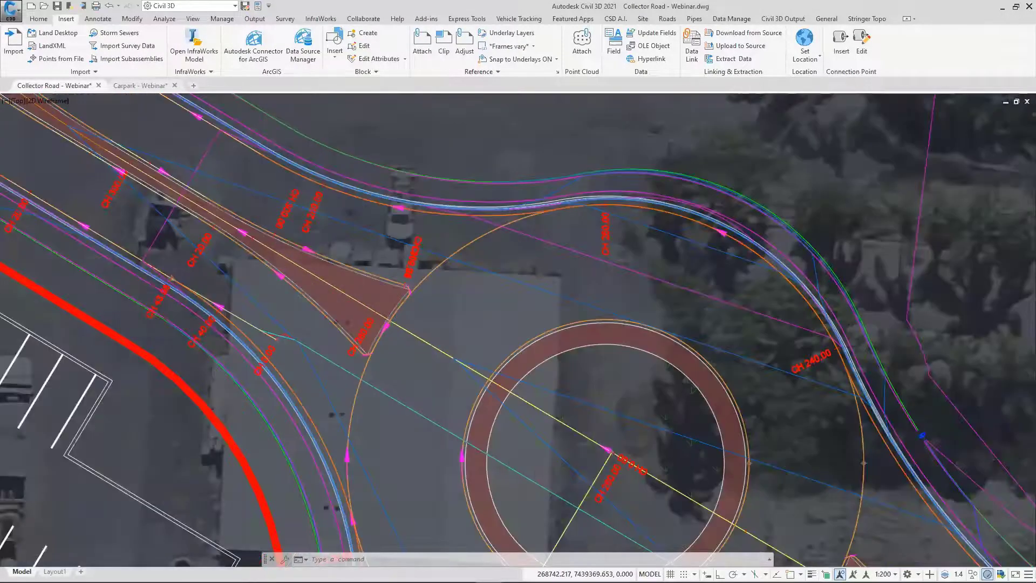
{"action": "left_click", "coordinate": [292, 239]}
{"action": "scroll", "coordinate": [291, 239], "scroll_direction": "down", "scroll_amount": 5}
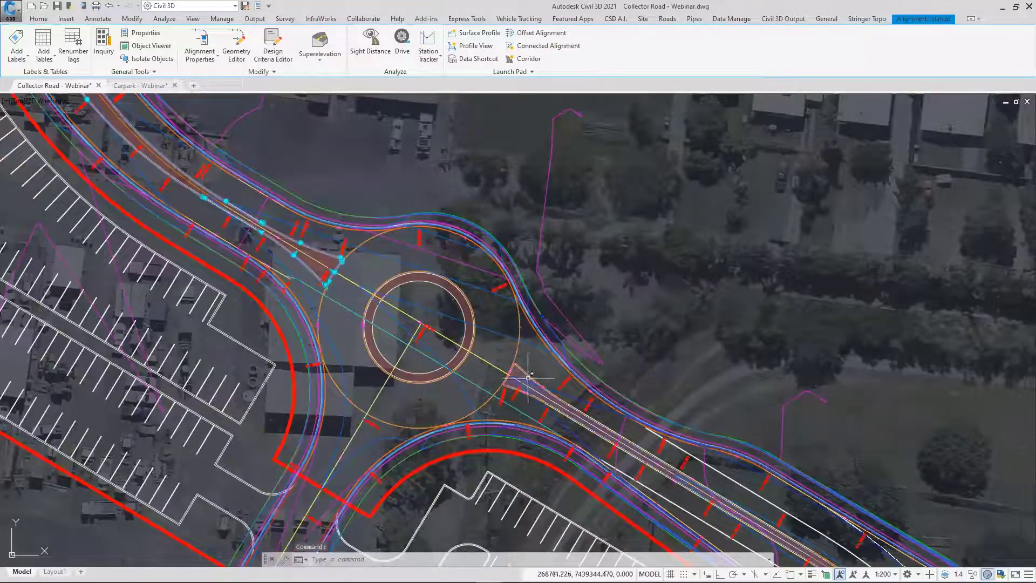
{"action": "scroll", "coordinate": [528, 370], "scroll_direction": "up", "scroll_amount": 5}
{"action": "left_click", "coordinate": [494, 324]}
{"action": "scroll", "coordinate": [491, 293], "scroll_direction": "down", "scroll_amount": 5}
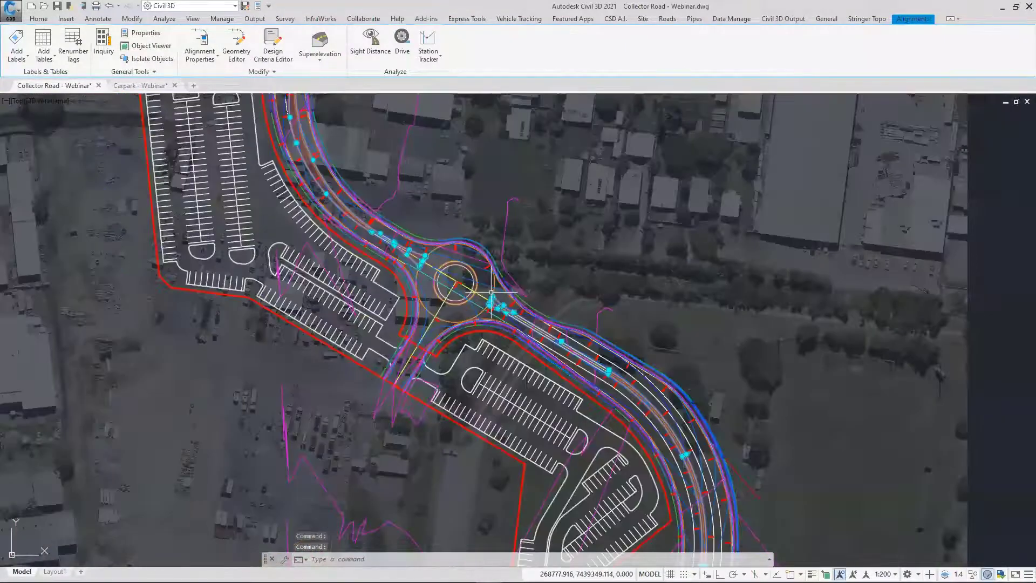
Examine the islands at the Yeppin Road intersection and the roundabout's central island, clearing the alignment selection
{"action": "middle_click_drag", "start_coordinate": [499, 334], "coordinate": [470, 98]}
{"action": "scroll", "coordinate": [637, 486], "scroll_direction": "up", "scroll_amount": 4}
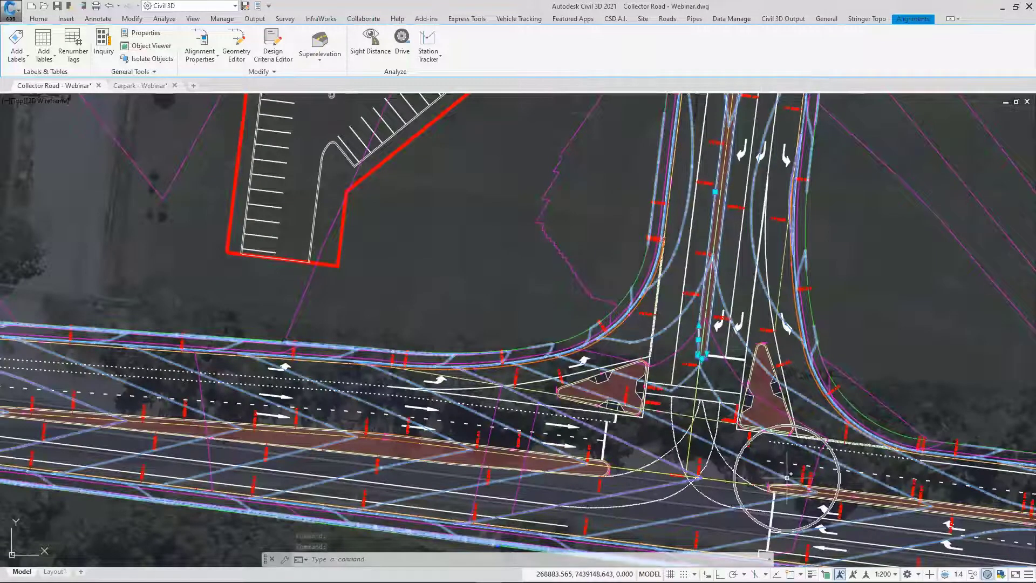
{"action": "scroll", "coordinate": [604, 400], "scroll_direction": "down", "scroll_amount": 4}
{"action": "middle_click_drag", "start_coordinate": [604, 400], "coordinate": [622, 518]}
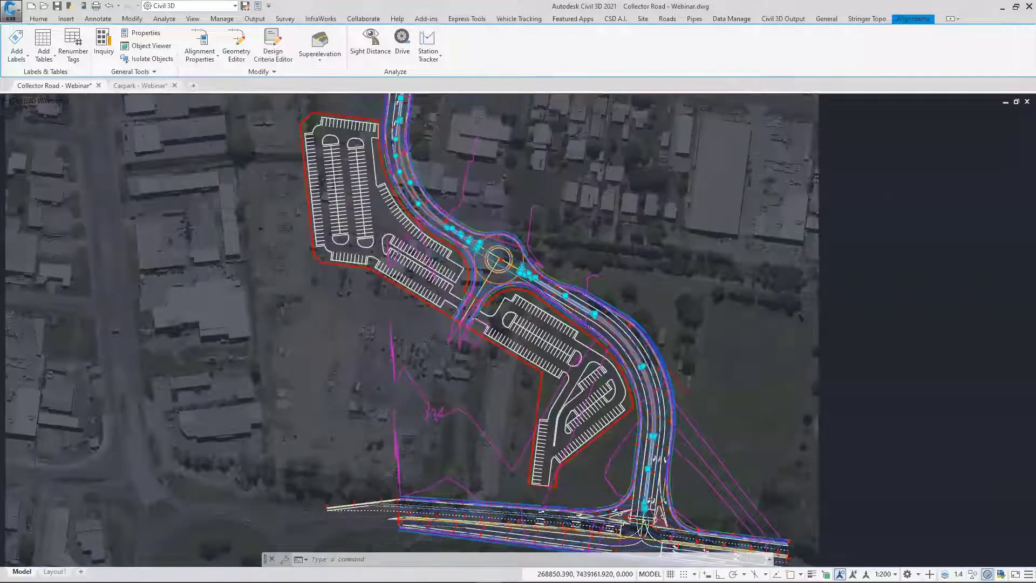
{"action": "scroll", "coordinate": [496, 252], "scroll_direction": "up", "scroll_amount": 8}
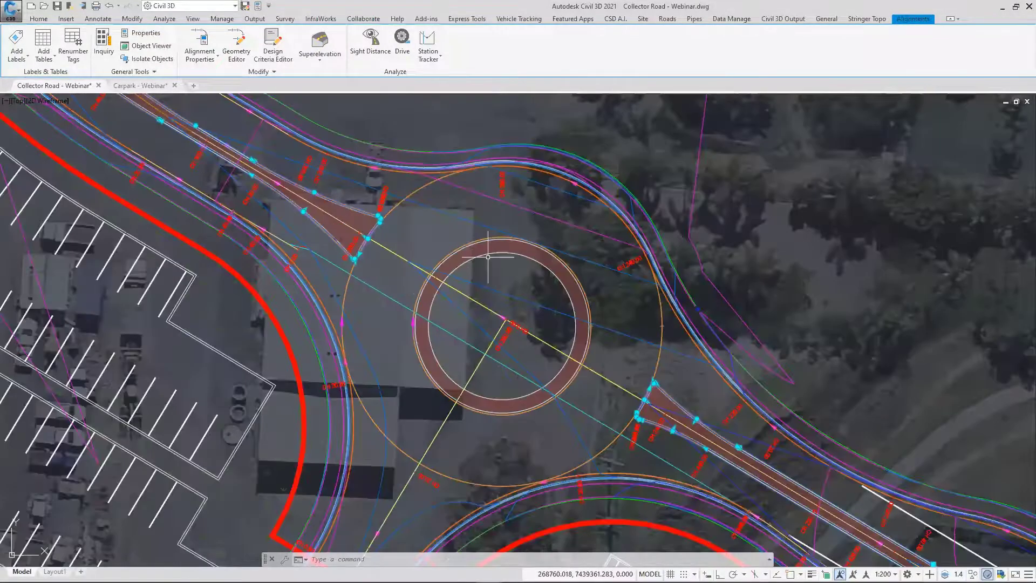
{"action": "key", "text": "Escape"}
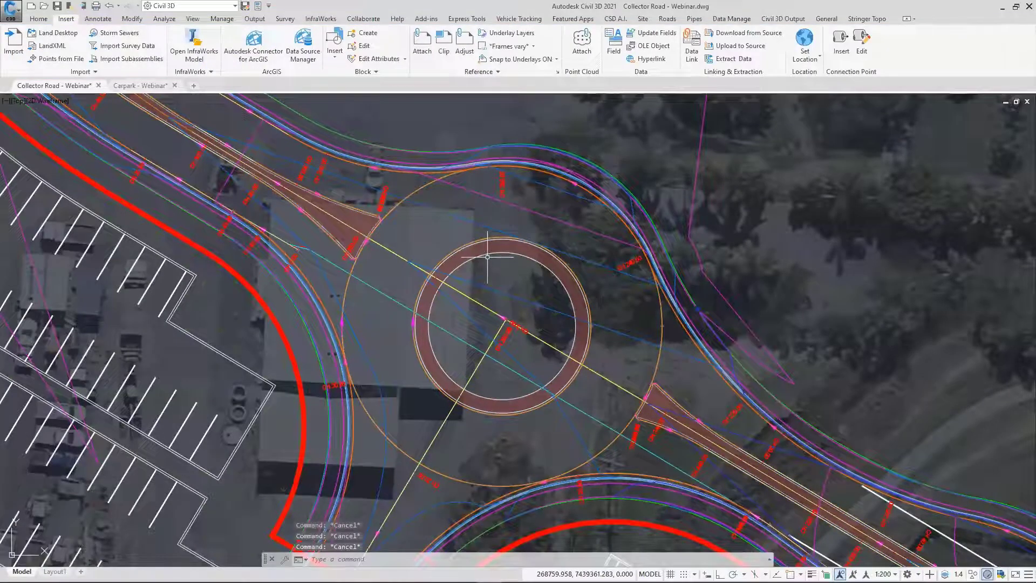
{"action": "left_click", "coordinate": [446, 257]}
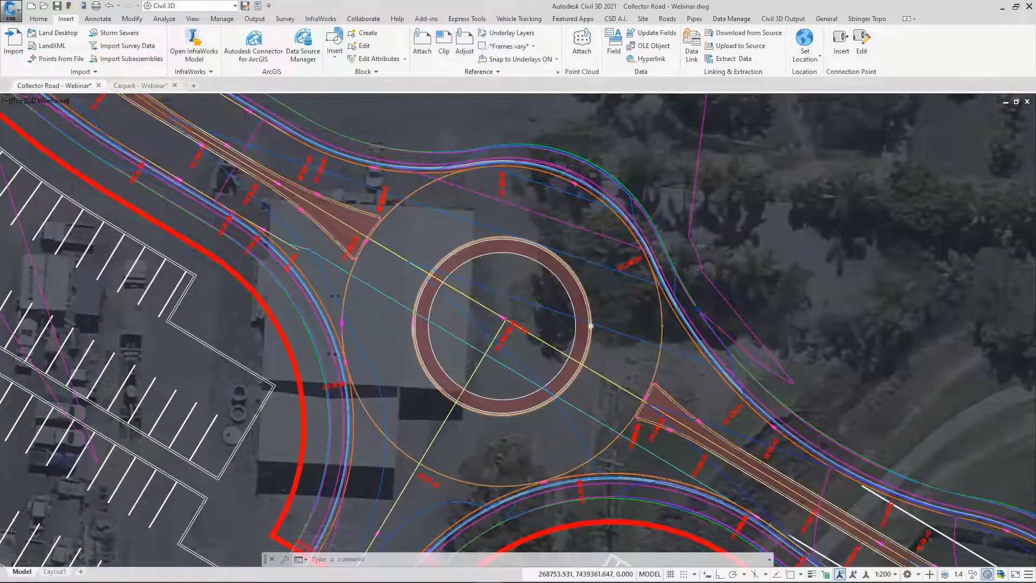
{"action": "scroll", "coordinate": [446, 256], "scroll_direction": "down", "scroll_amount": 2}
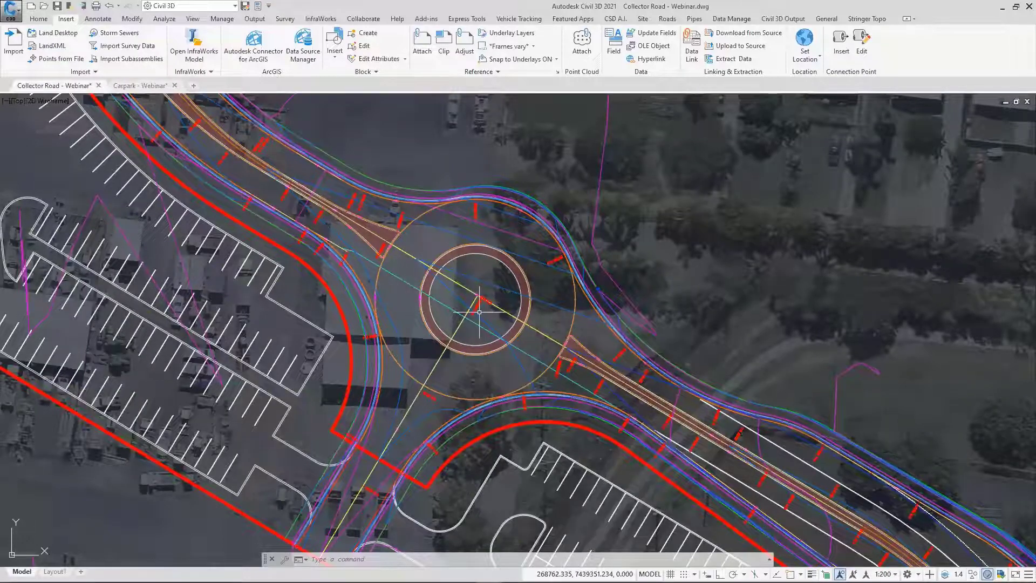
Start Project Assist for the collector road and confirm the predicted Island or Roundabout String usage for the island and roundabout alignments
{"action": "scroll", "coordinate": [488, 294], "scroll_direction": "down", "scroll_amount": 2}
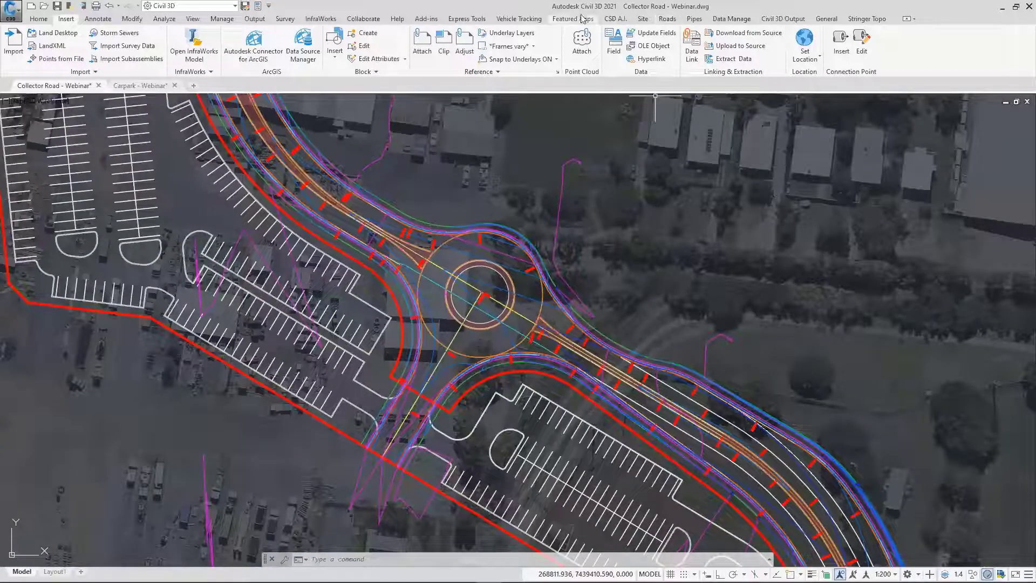
{"action": "left_click", "coordinate": [608, 21]}
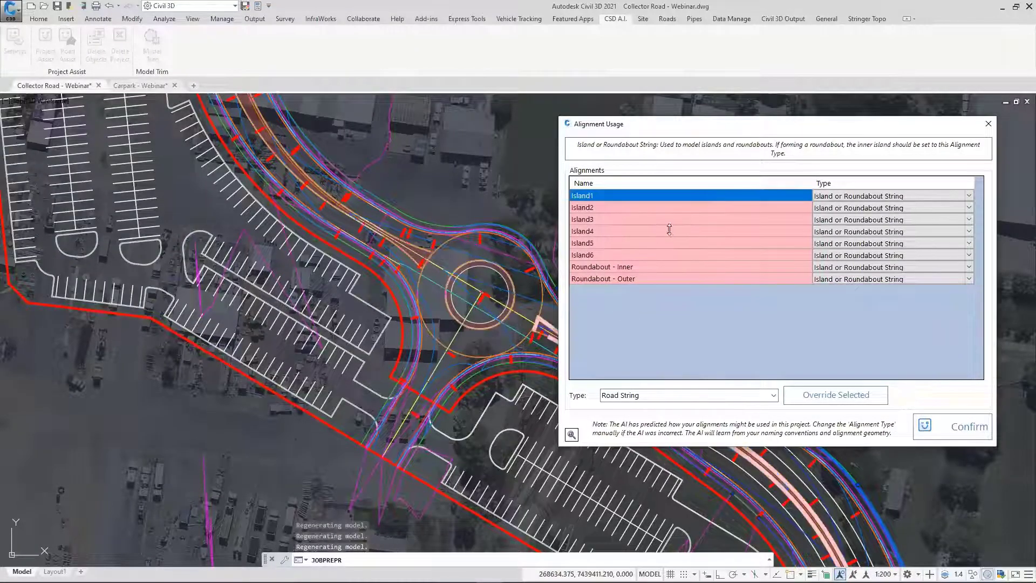
{"action": "left_click", "coordinate": [969, 198]}
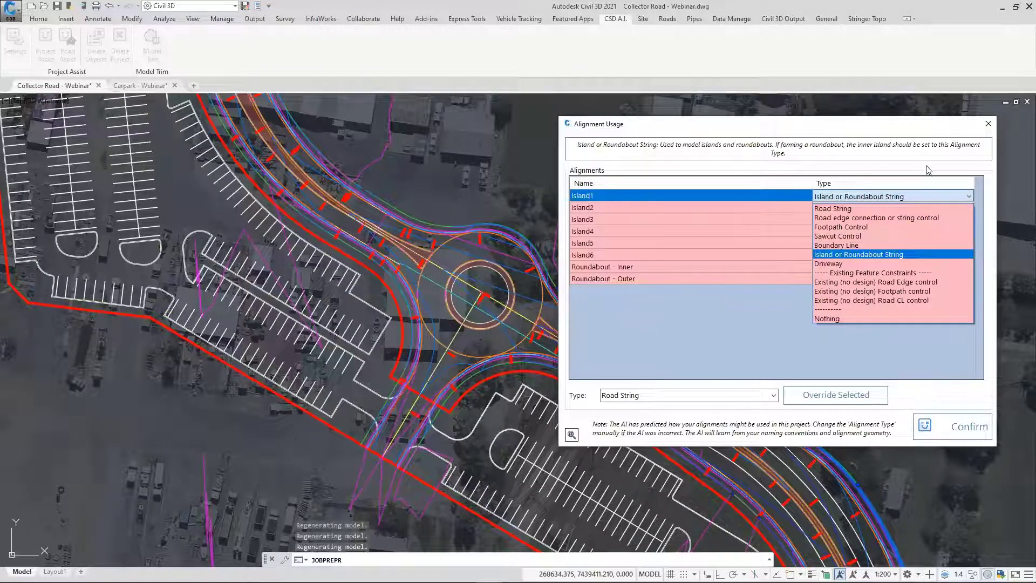
{"action": "key", "text": "Up"}
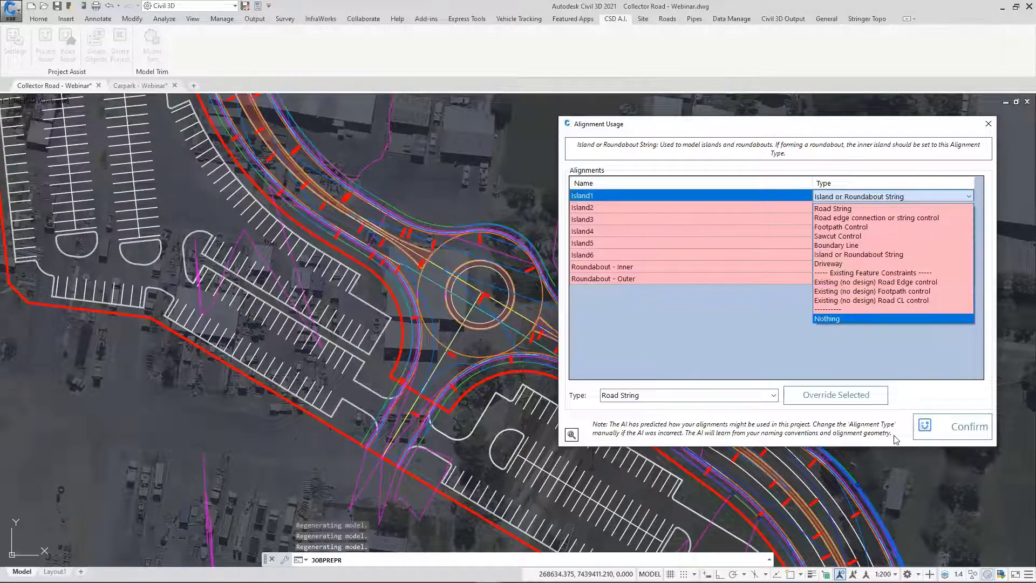
{"action": "left_click", "coordinate": [948, 435]}
{"action": "left_click", "coordinate": [950, 428]}
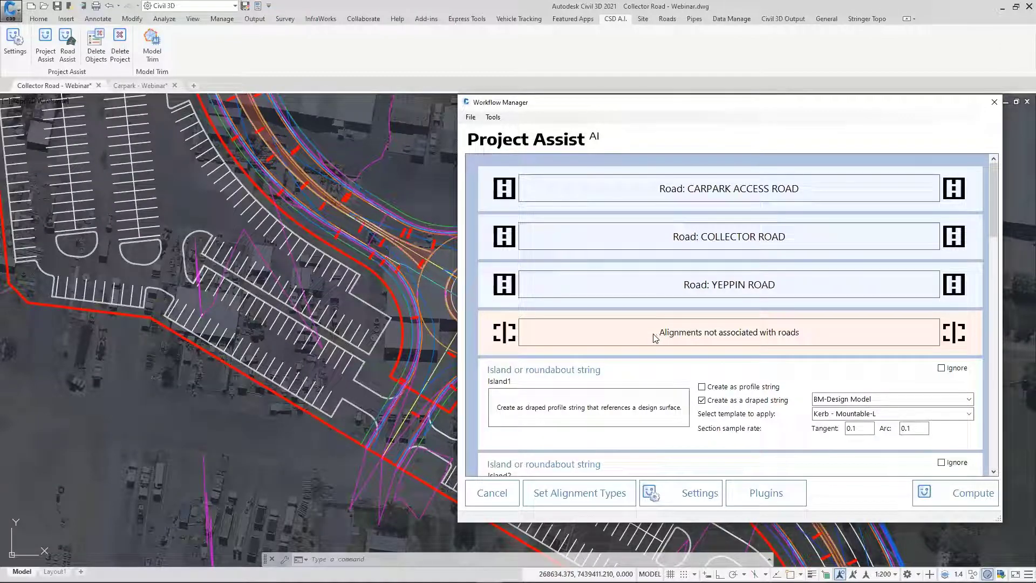
Examine the Island1 string settings among the alignments not associated with roads, including which design surface it is draped onto
{"action": "middle_click_drag", "start_coordinate": [370, 234], "coordinate": [180, 225]}
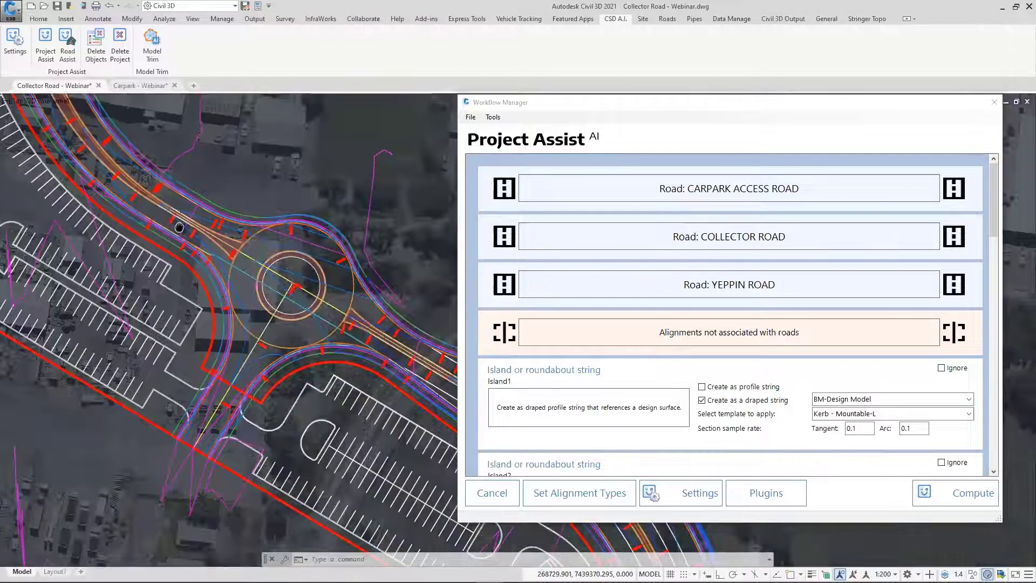
{"action": "scroll", "coordinate": [659, 266], "scroll_direction": "down", "scroll_amount": 5}
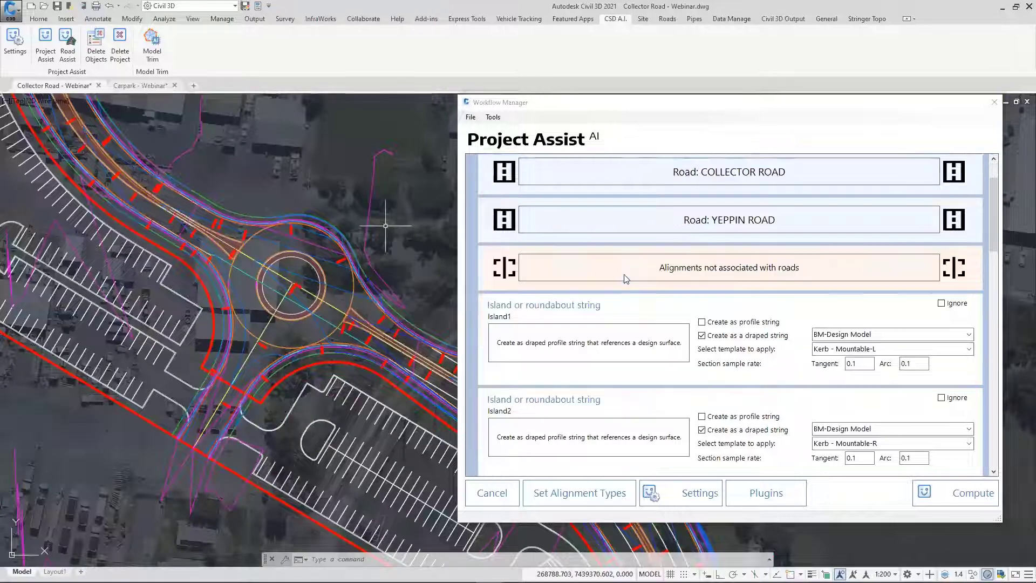
{"action": "left_click", "coordinate": [699, 212]}
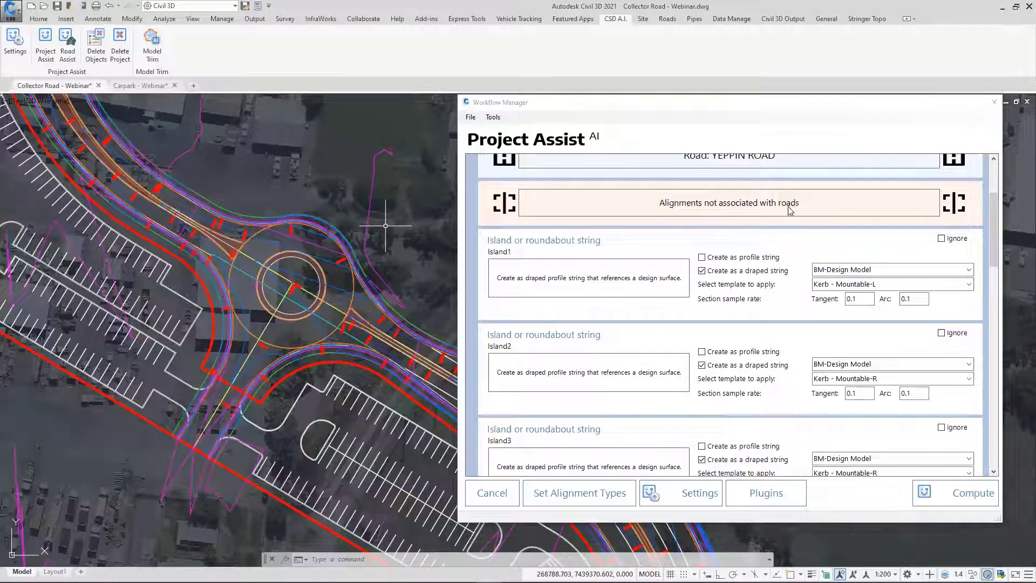
{"action": "left_click", "coordinate": [973, 271]}
{"action": "left_click", "coordinate": [862, 271]}
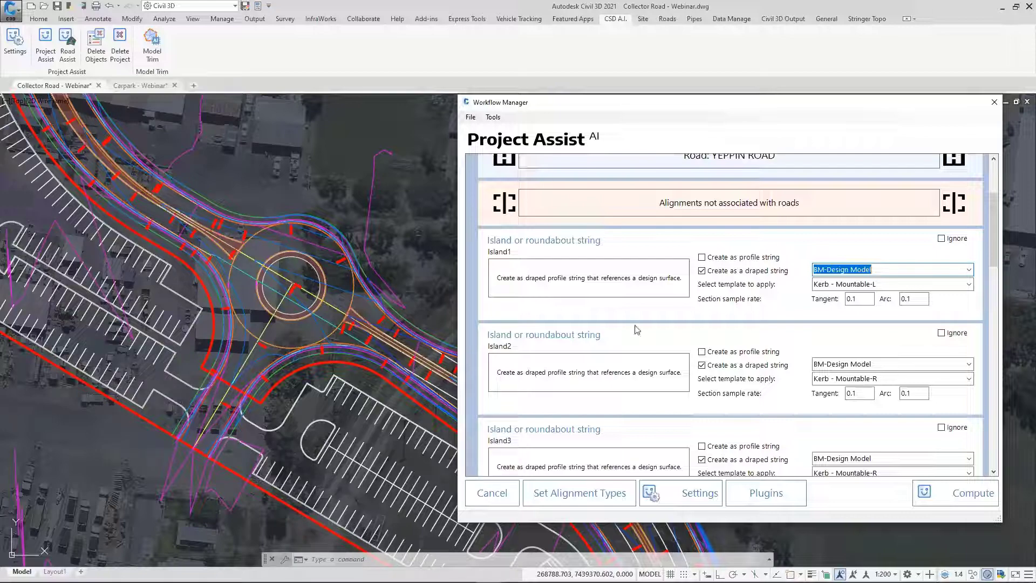
Check the base model and model with islands names under Create Model Builder model, returning to the Island1 settings
{"action": "left_click_drag", "start_coordinate": [991, 225], "coordinate": [992, 397]}
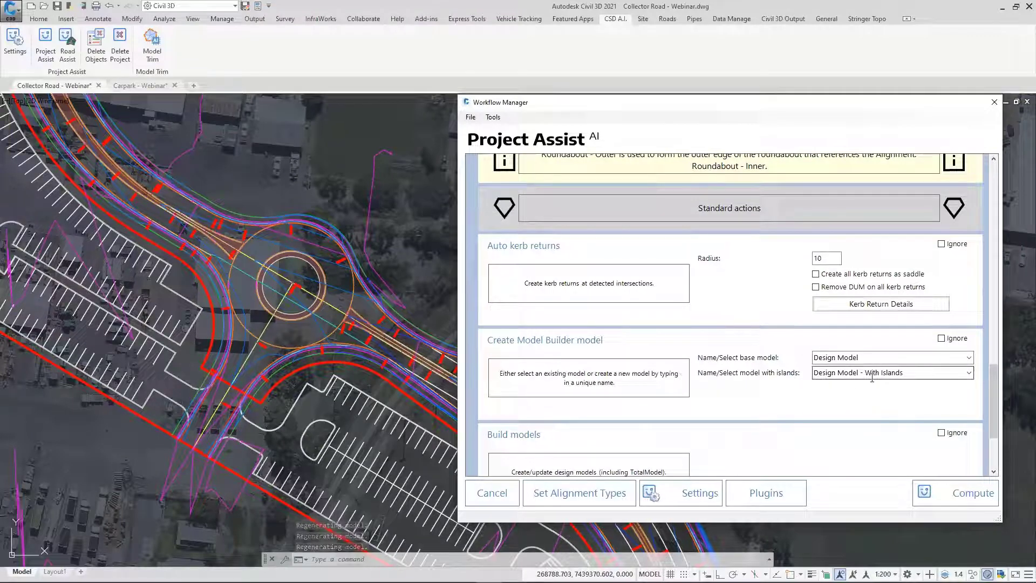
{"action": "left_click", "coordinate": [864, 358]}
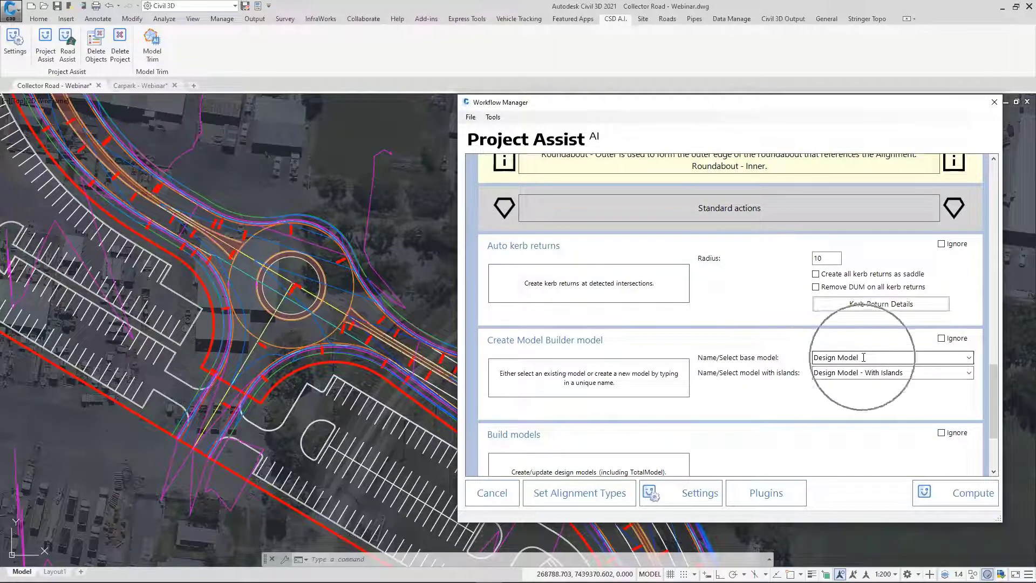
{"action": "left_click", "coordinate": [882, 373]}
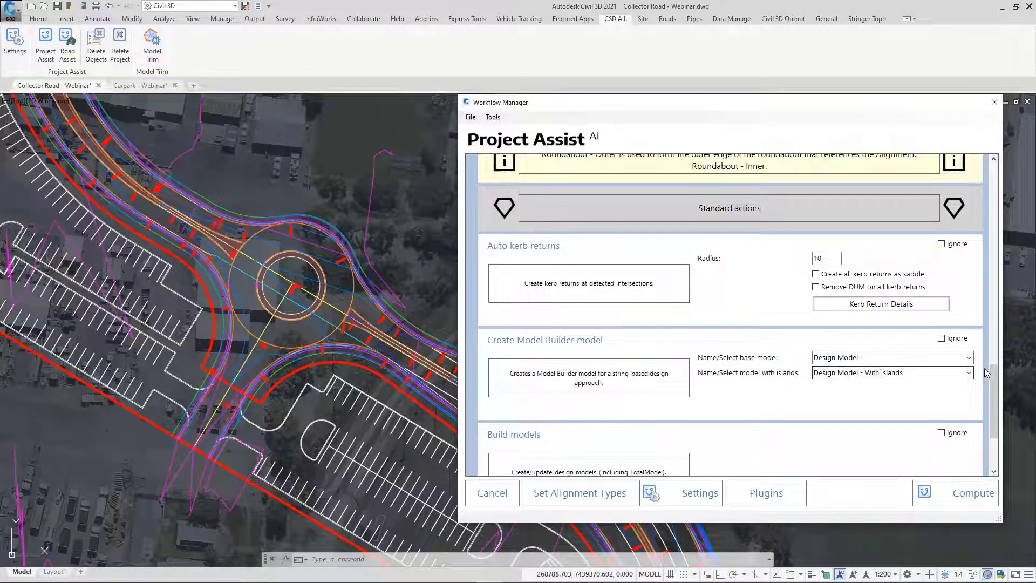
{"action": "left_click_drag", "start_coordinate": [995, 367], "coordinate": [999, 200]}
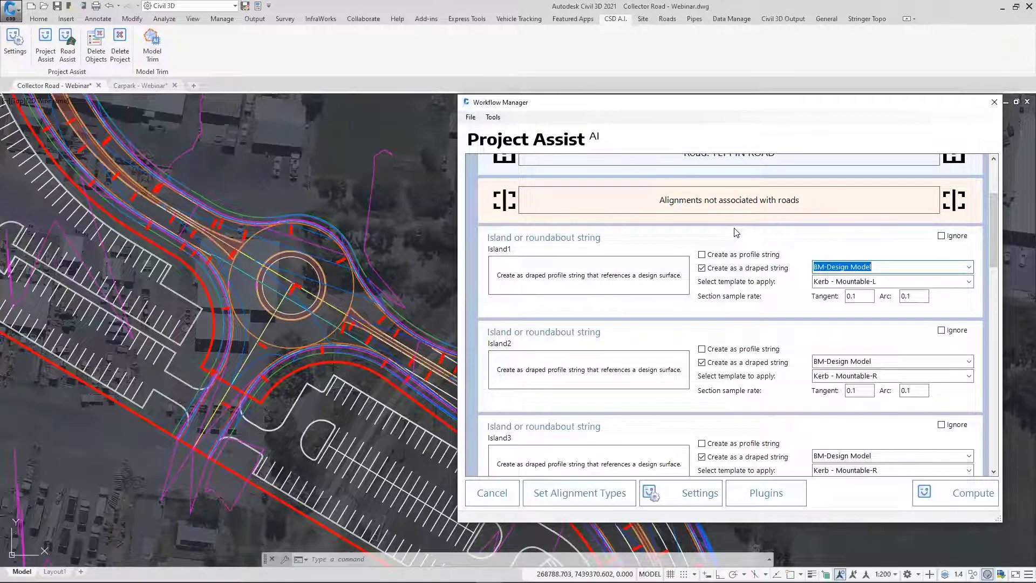
Set the tangent section sample rate to 3 for the Island1 and Island2 strings
{"action": "mouse_move", "coordinate": [724, 255]}
{"action": "mouse_move", "coordinate": [787, 277]}
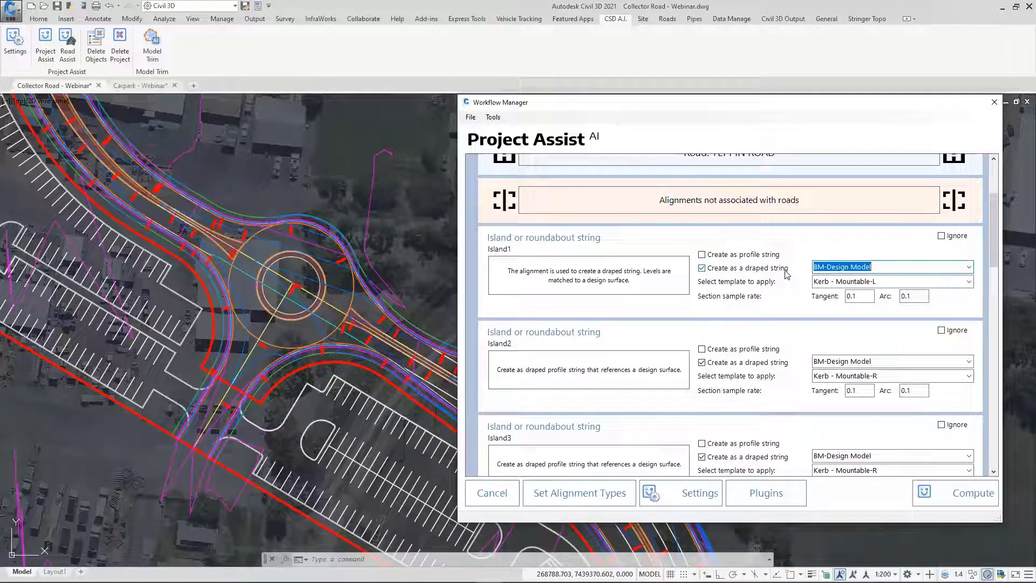
{"action": "left_click_drag", "start_coordinate": [859, 297], "coordinate": [828, 301]}
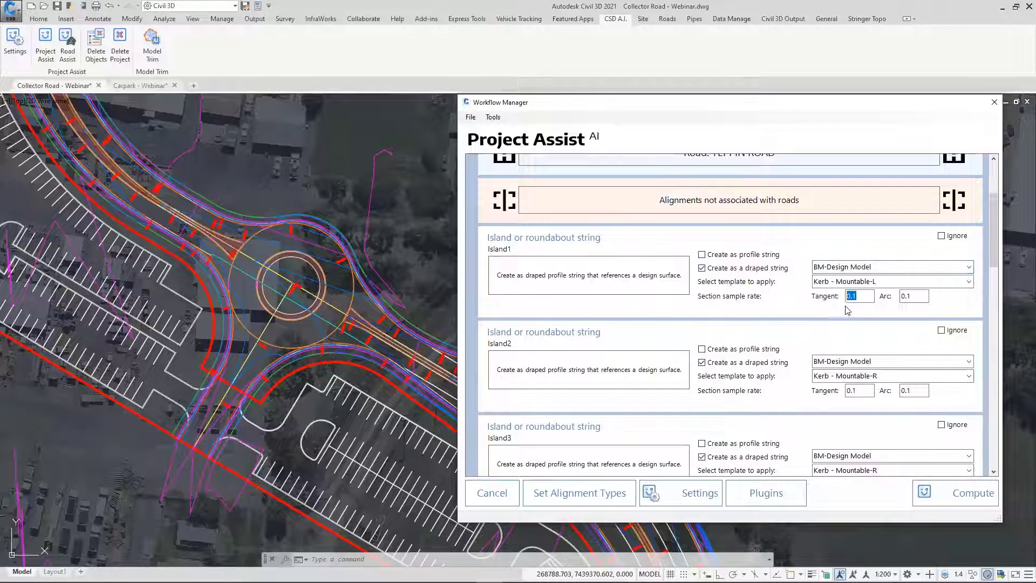
{"action": "type", "text": "3"}
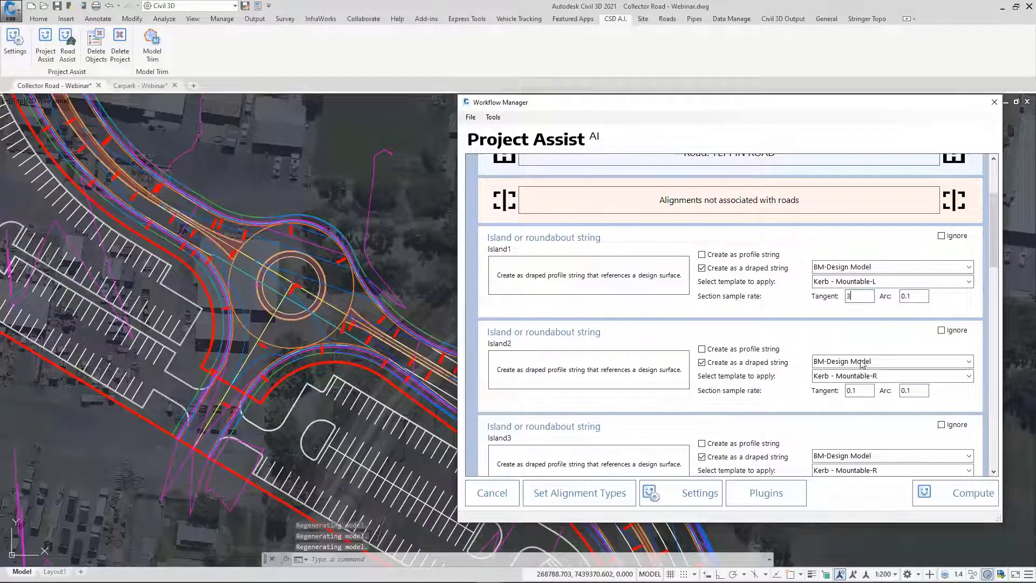
{"action": "left_click_drag", "start_coordinate": [866, 390], "coordinate": [846, 391]}
{"action": "type", "text": "3"}
{"action": "key", "text": "ctrl"}
{"action": "key", "text": "ctrl"}
{"action": "key", "text": "ctrl"}
{"action": "key", "text": "ctrl"}
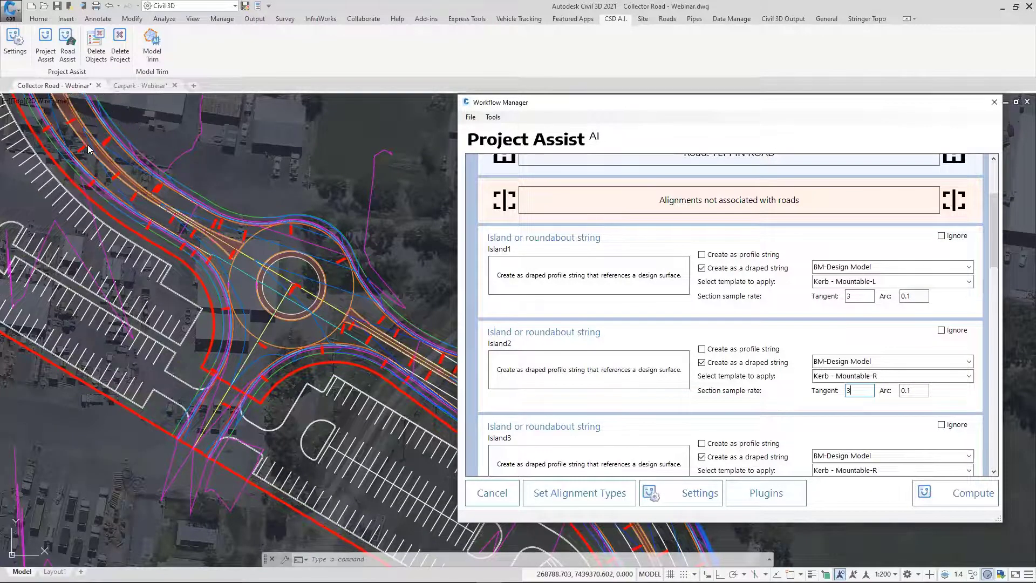
{"action": "key", "text": "ctrl"}
{"action": "key", "text": "ctrl"}
{"action": "key", "text": "ctrl"}
Set the tangent section sample rate to 3 for the Island3, Island4, Island5 and Island6 strings
{"action": "left_click_drag", "start_coordinate": [992, 229], "coordinate": [990, 245]}
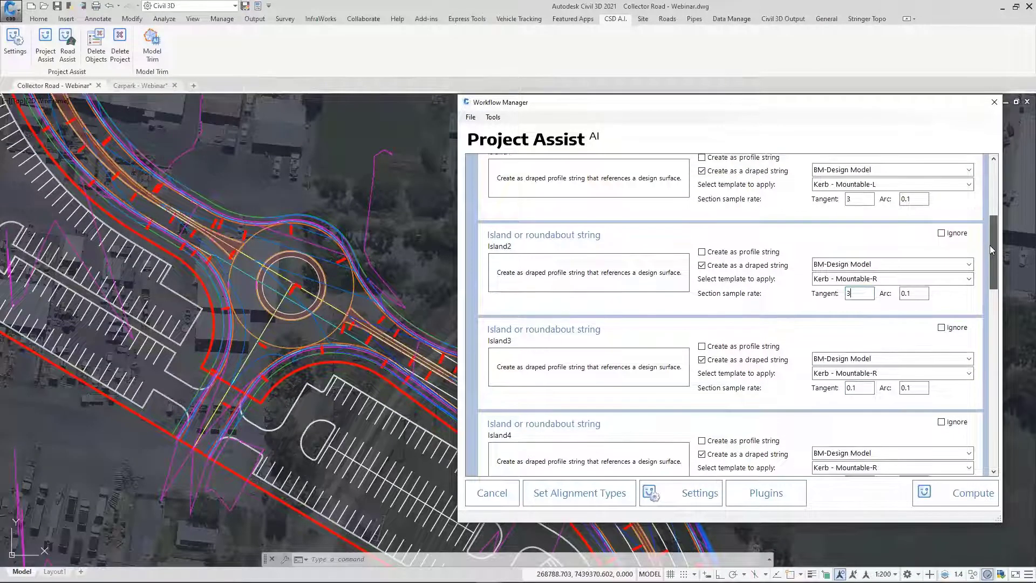
{"action": "double_click", "coordinate": [858, 388]}
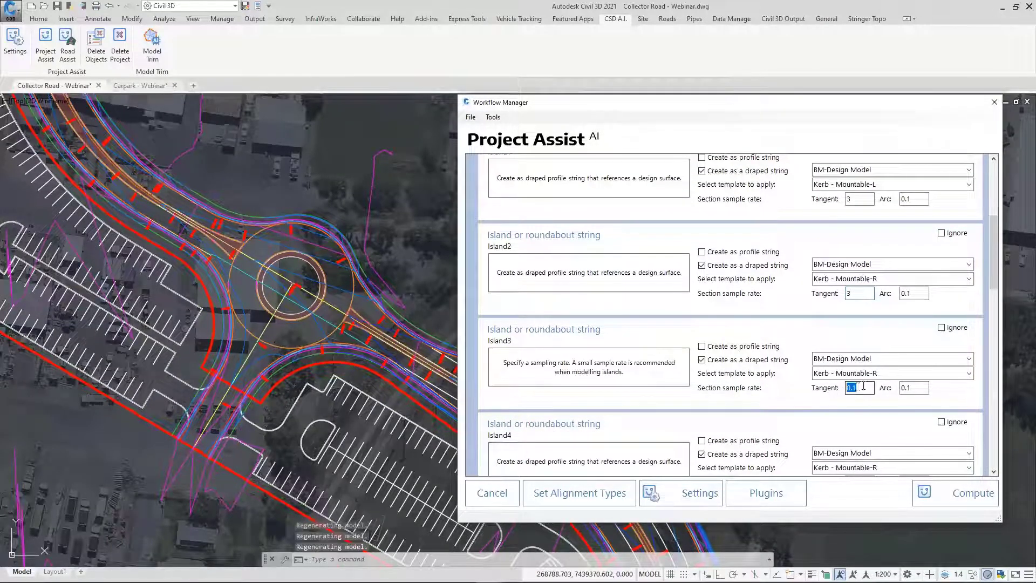
{"action": "type", "text": "3"}
{"action": "scroll", "coordinate": [868, 353], "scroll_direction": "down", "scroll_amount": 3}
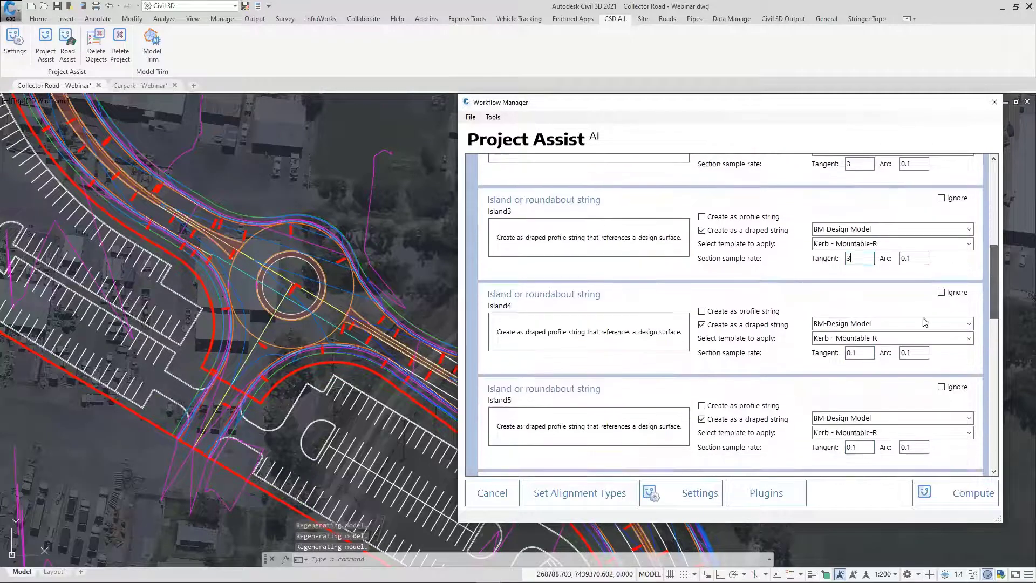
{"action": "double_click", "coordinate": [858, 353]}
{"action": "type", "text": "3"}
{"action": "double_click", "coordinate": [859, 447]}
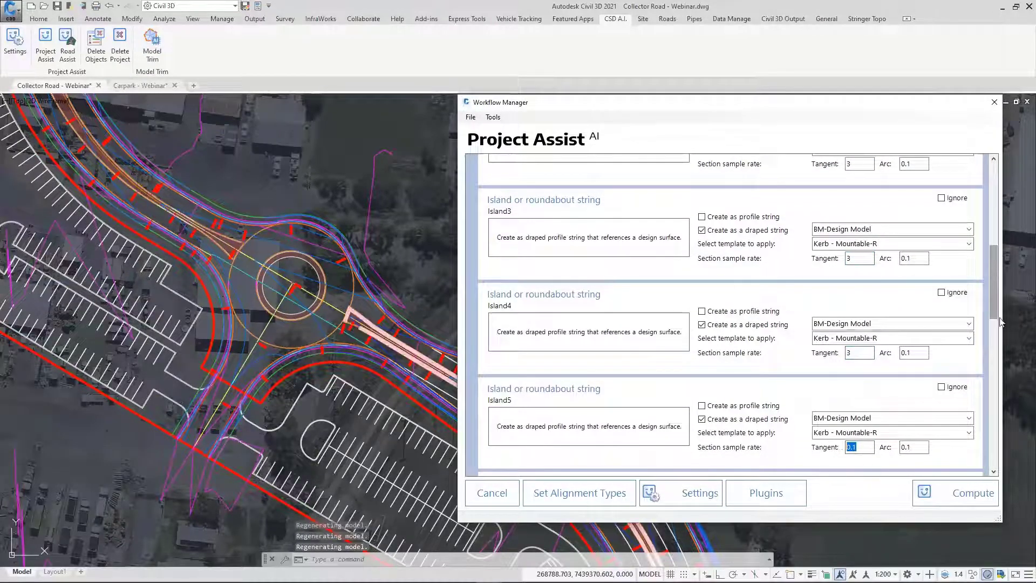
{"action": "type", "text": "3"}
{"action": "left_click_drag", "start_coordinate": [997, 273], "coordinate": [996, 279]}
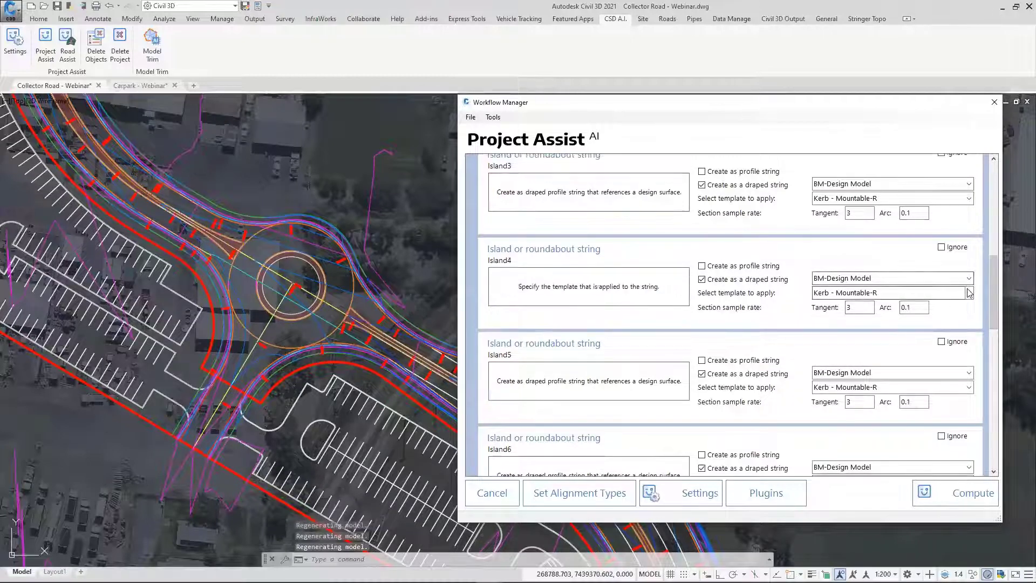
{"action": "left_click_drag", "start_coordinate": [990, 286], "coordinate": [995, 308]}
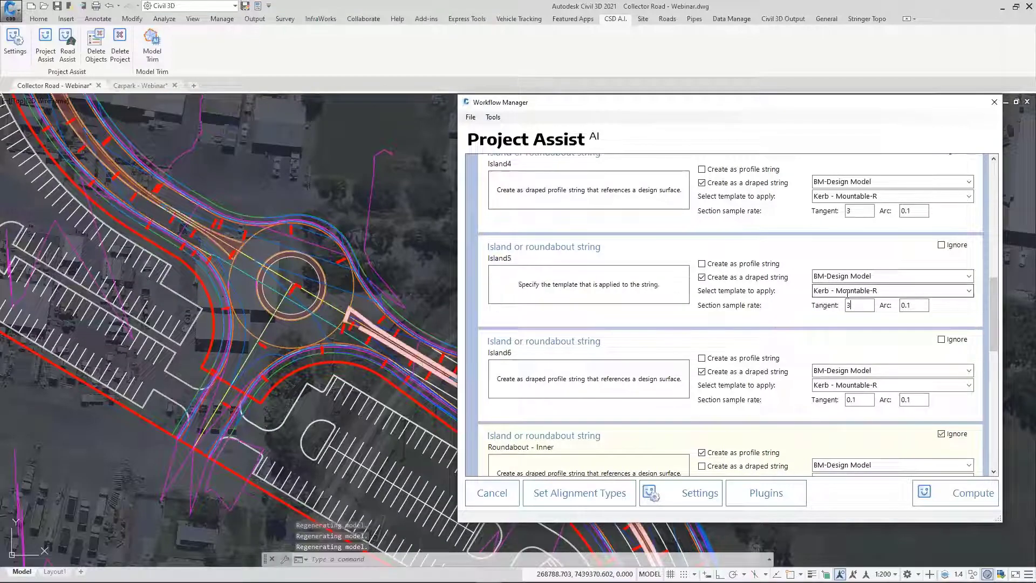
{"action": "left_click", "coordinate": [853, 399]}
{"action": "double_click", "coordinate": [854, 400]}
{"action": "type", "text": "3"}
Stop ignoring the Roundabout - Inner string and set its tangent section sample rate to 0.5
{"action": "scroll", "coordinate": [1001, 324], "scroll_direction": "down", "scroll_amount": 5}
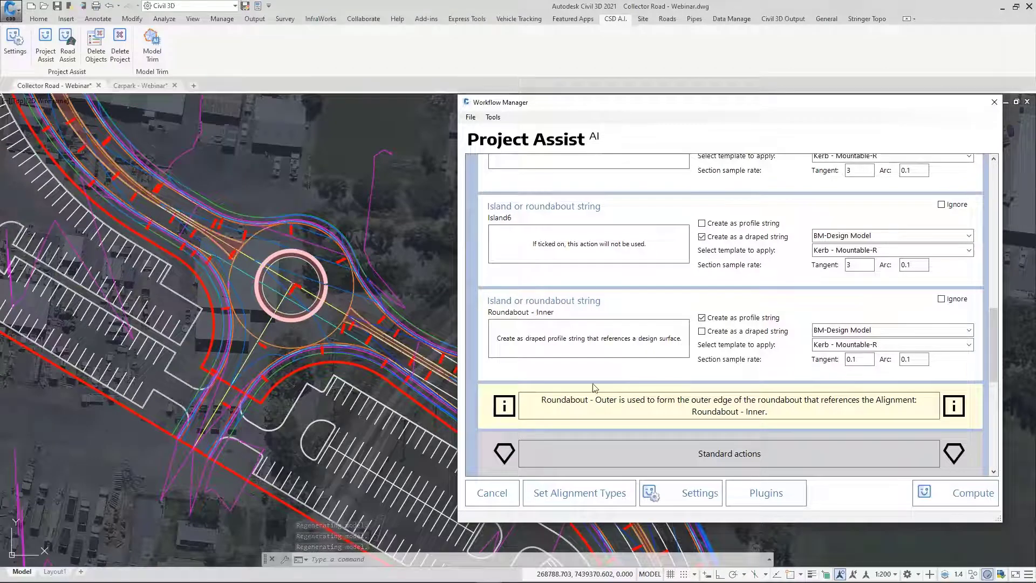
{"action": "left_click", "coordinate": [626, 400]}
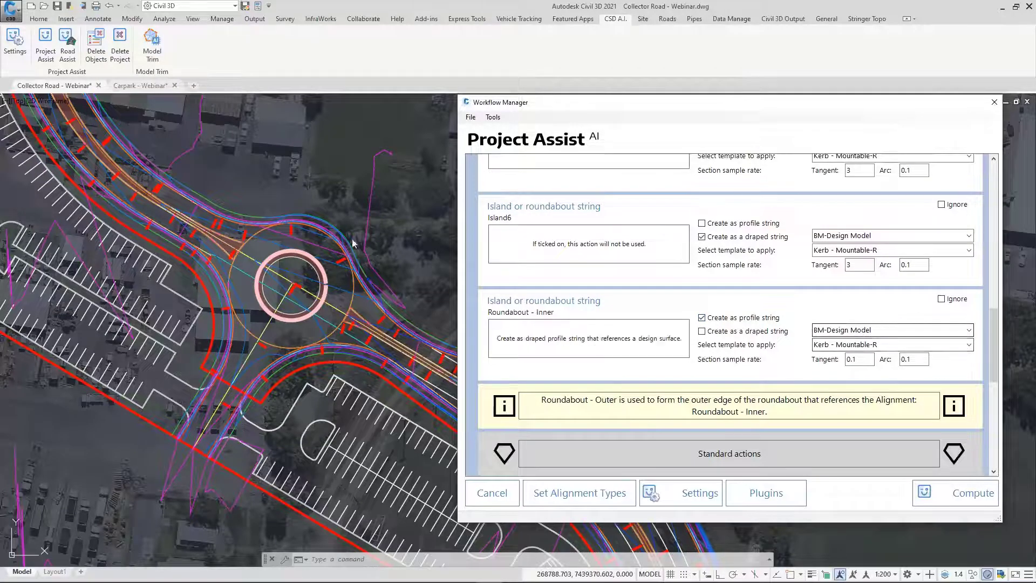
{"action": "left_click", "coordinate": [830, 346]}
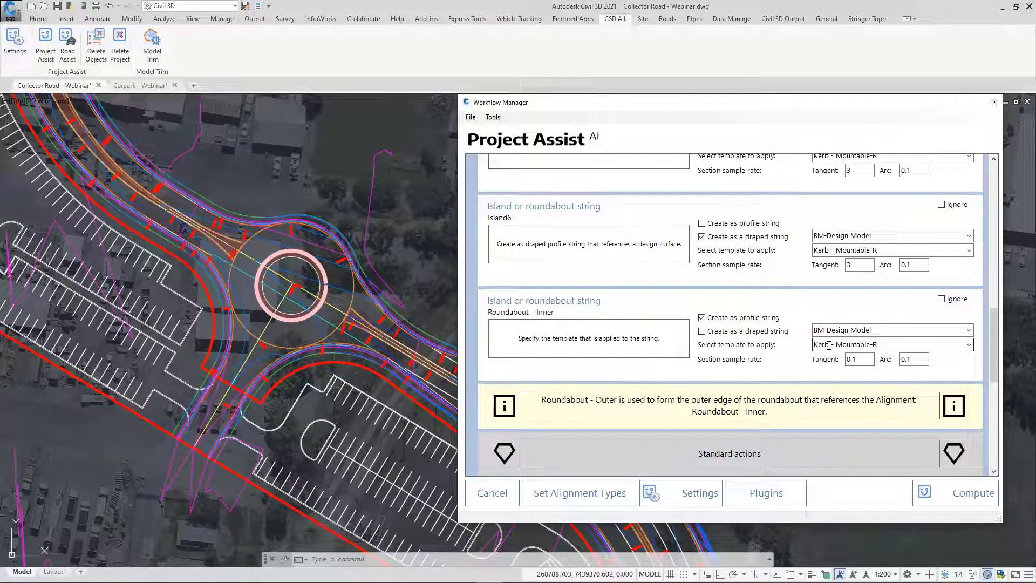
{"action": "double_click", "coordinate": [853, 359]}
{"action": "type", "text": ".5"}
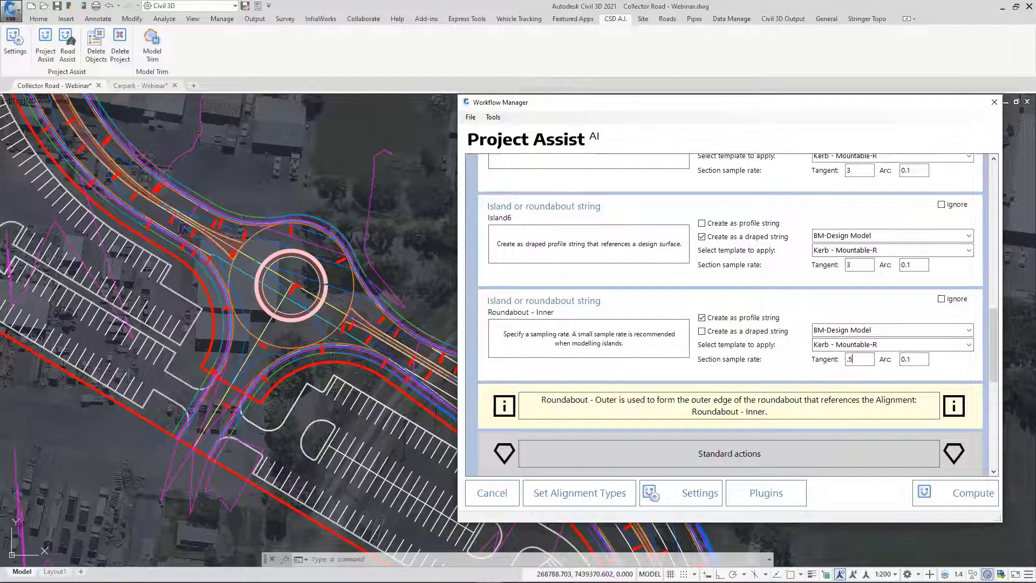
Compute the workflow with the thread name Island, read through the generated PDF report and close it
{"action": "left_click", "coordinate": [960, 497]}
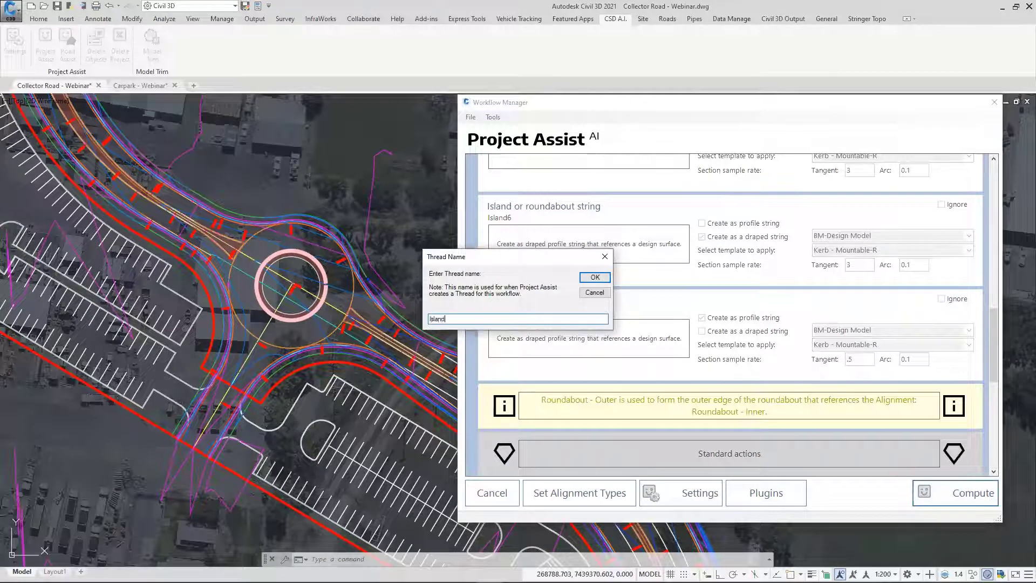
{"action": "key", "text": "Return"}
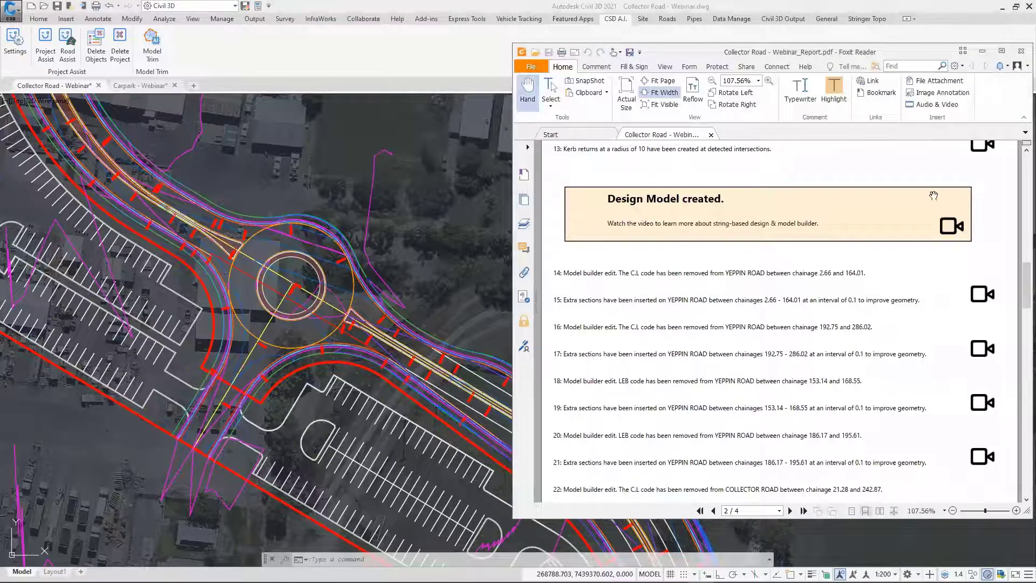
{"action": "left_click_drag", "start_coordinate": [1022, 278], "coordinate": [1022, 441]}
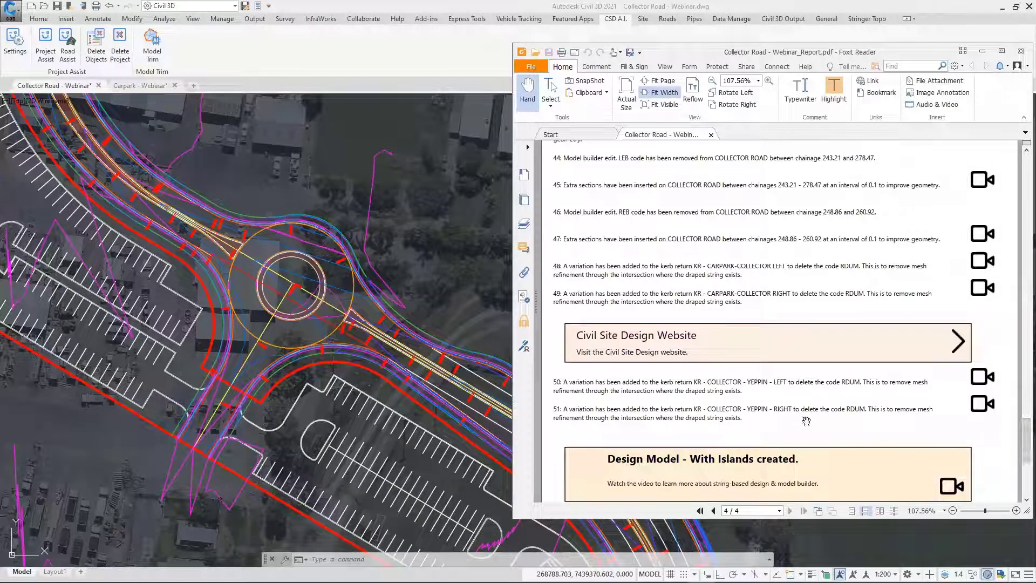
{"action": "left_click", "coordinate": [1018, 51]}
Inspect the islands at the Yeppin Road intersection in plan, and open the Model Viewer to view that intersection in 3D
{"action": "scroll", "coordinate": [555, 323], "scroll_direction": "down", "scroll_amount": 2}
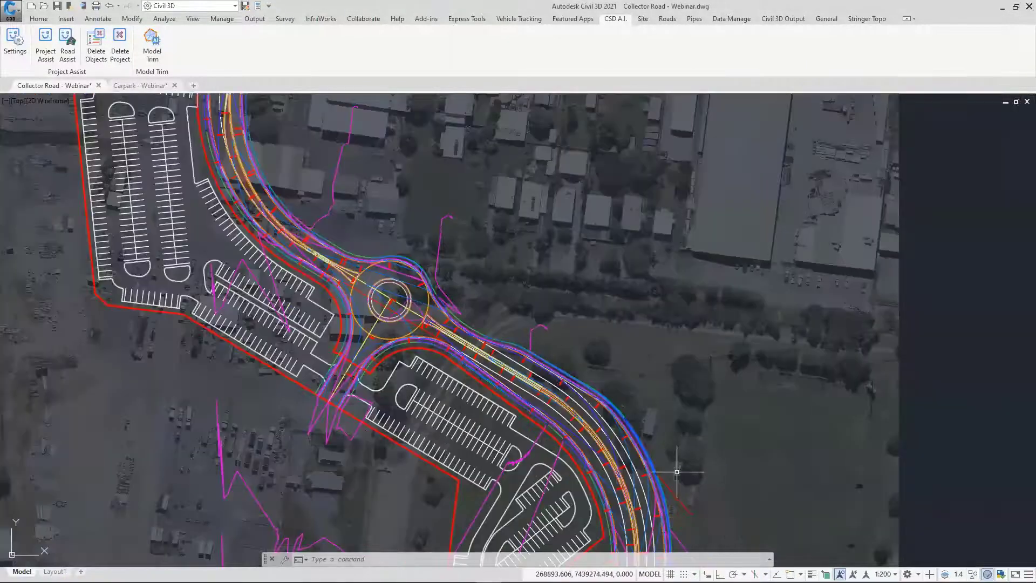
{"action": "middle_click_drag", "start_coordinate": [678, 471], "coordinate": [594, 257]}
{"action": "scroll", "coordinate": [540, 513], "scroll_direction": "up", "scroll_amount": 3}
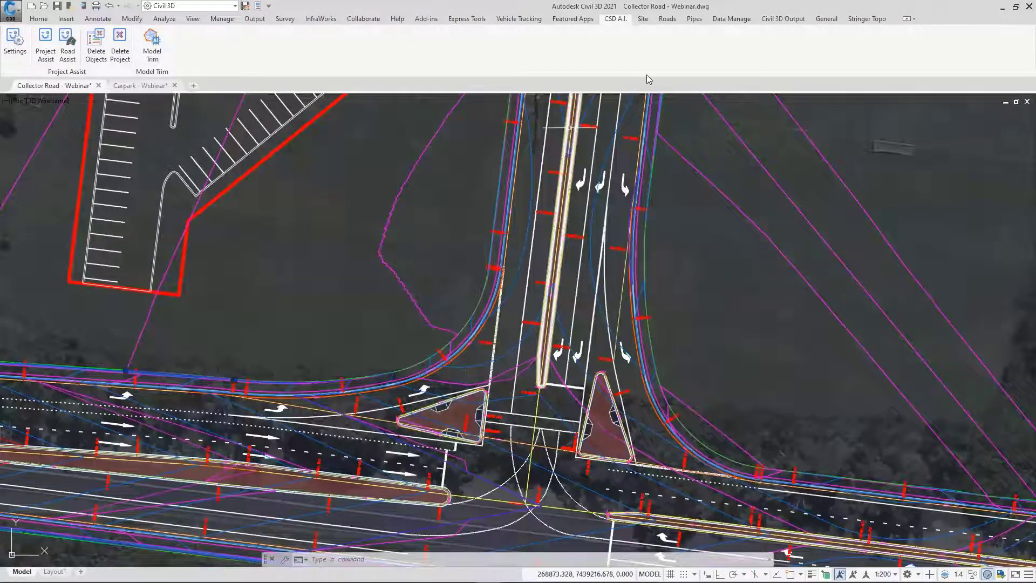
{"action": "left_click", "coordinate": [666, 22]}
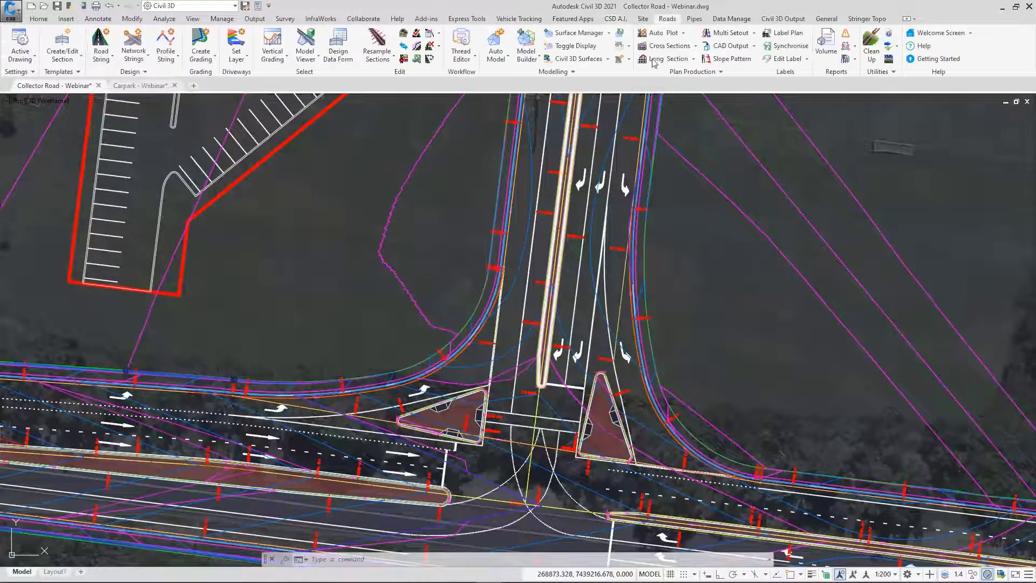
{"action": "left_click", "coordinate": [305, 43]}
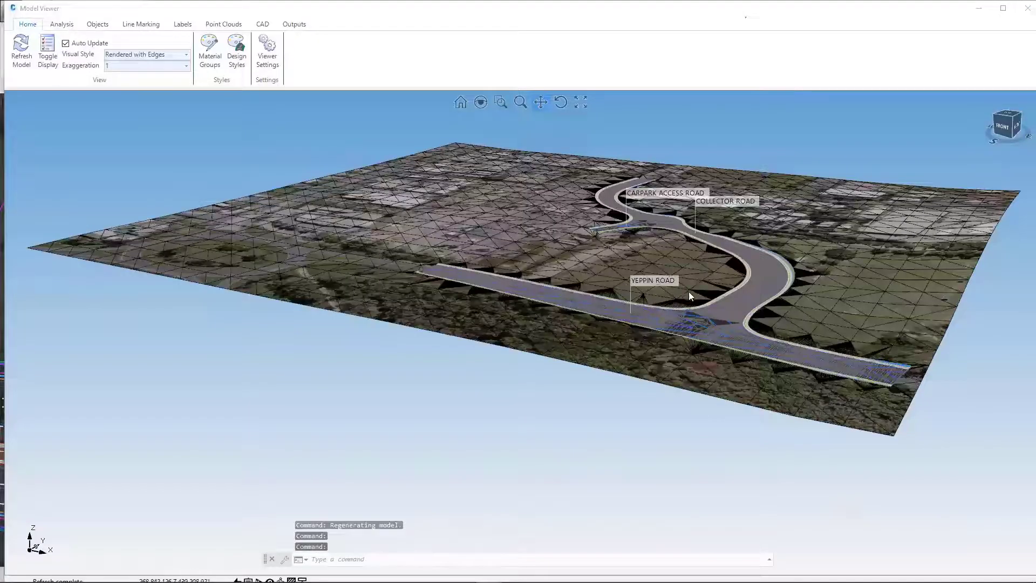
{"action": "scroll", "coordinate": [615, 413], "scroll_direction": "up", "scroll_amount": 3}
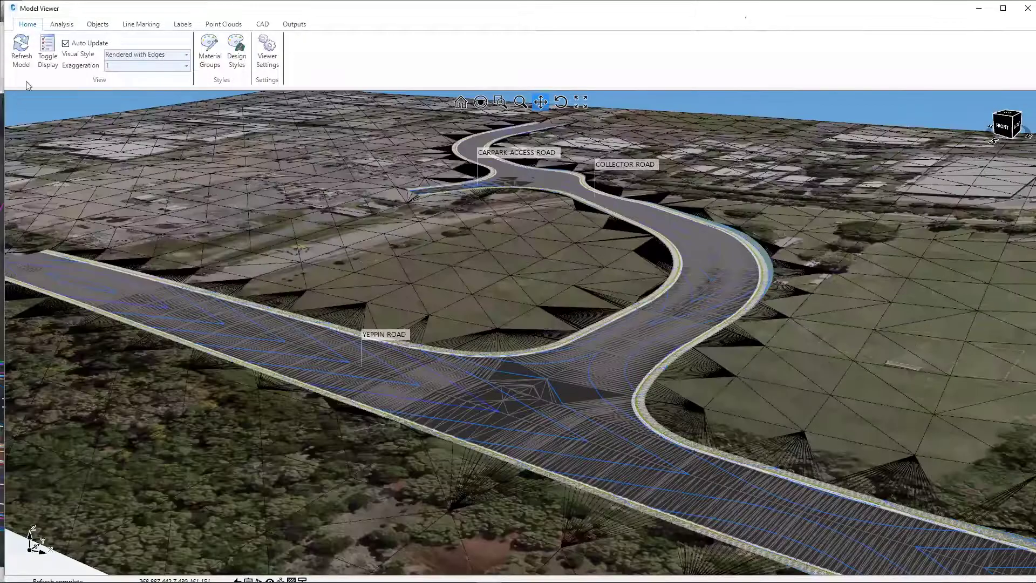
Display the BM-Design Model surface as the primary design in the 3D view and check the collector road
{"action": "left_click", "coordinate": [47, 52]}
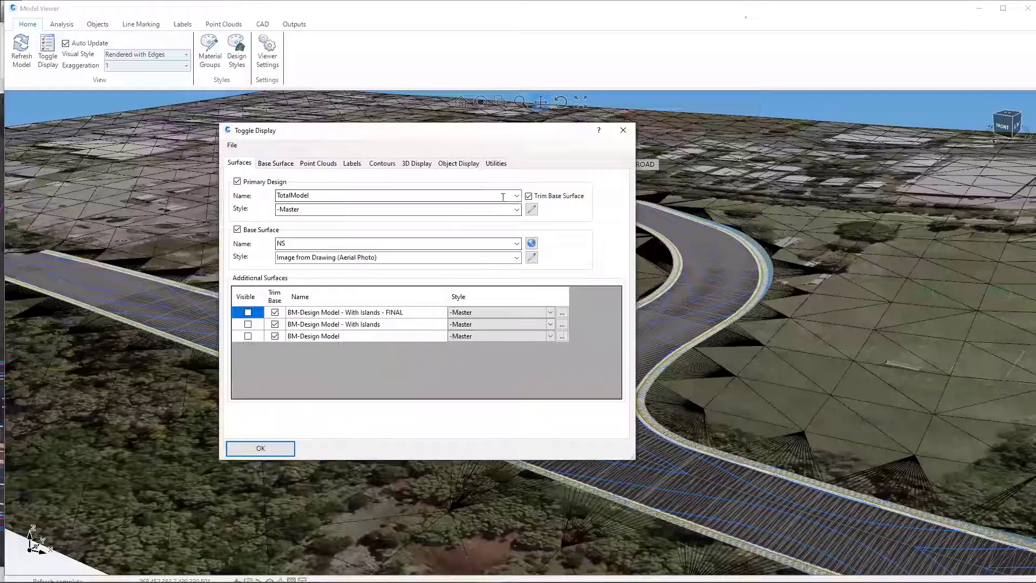
{"action": "left_click", "coordinate": [394, 196]}
{"action": "left_click", "coordinate": [382, 223]}
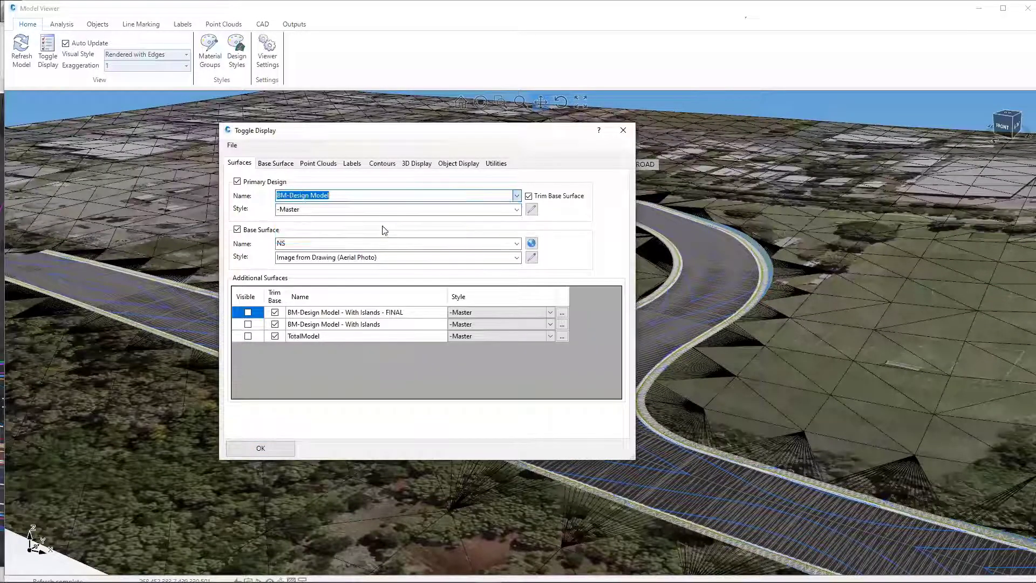
{"action": "left_click", "coordinate": [262, 448]}
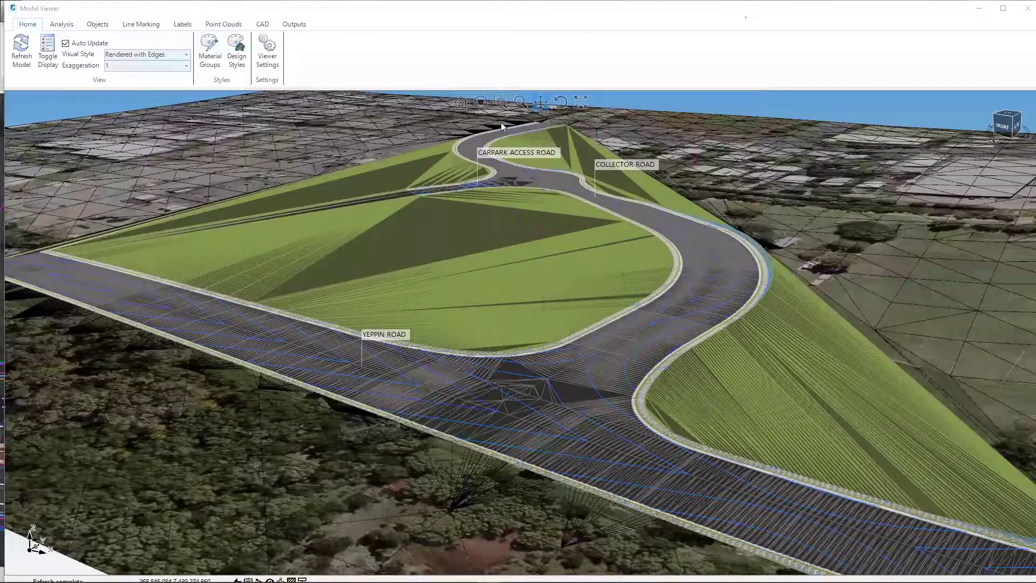
{"action": "mouse_move", "coordinate": [594, 387]}
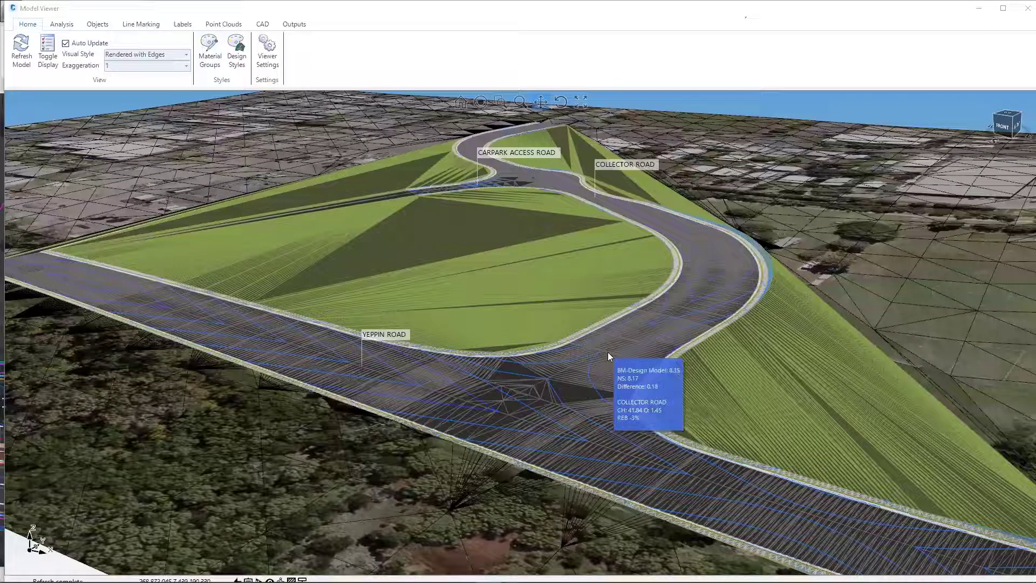
Switch the displayed primary design surface to BM-Design Model - With Islands
{"action": "left_click", "coordinate": [41, 56]}
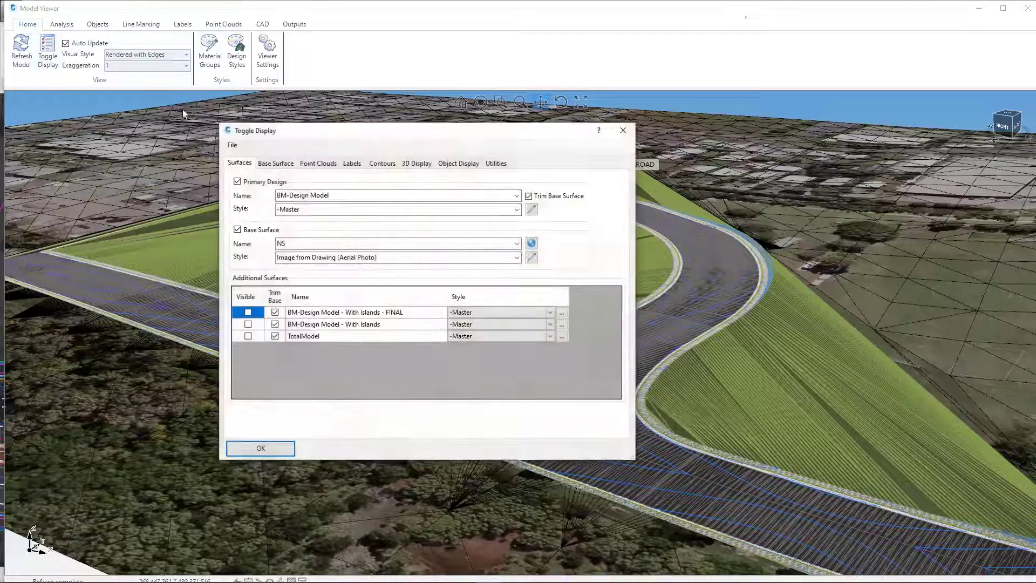
{"action": "left_click", "coordinate": [517, 195]}
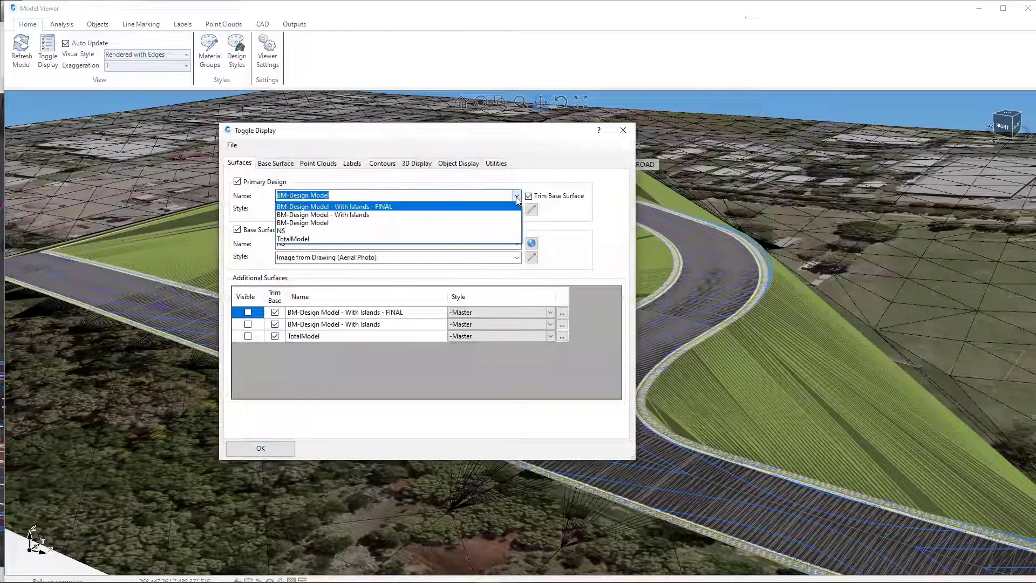
{"action": "left_click", "coordinate": [389, 215]}
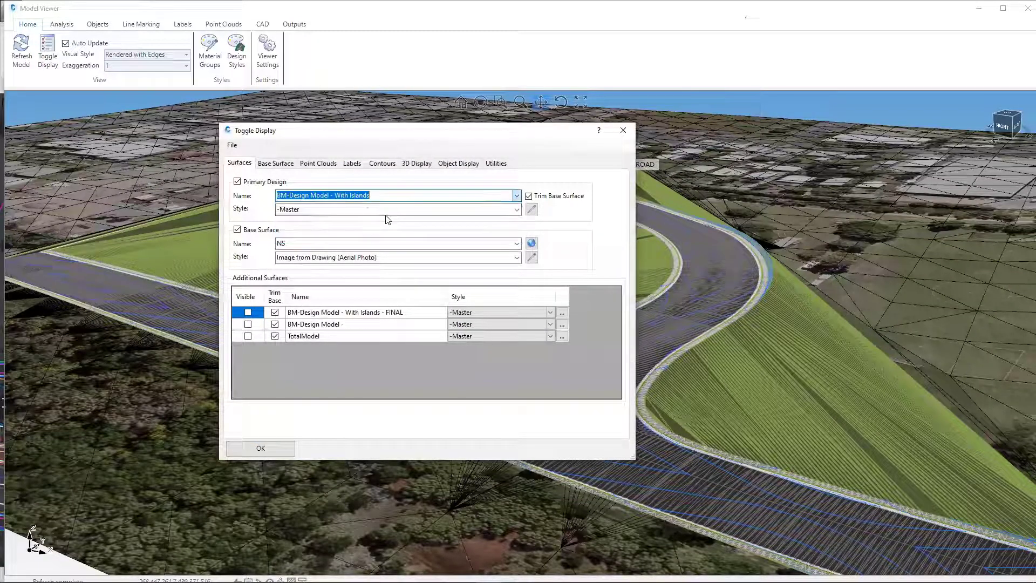
{"action": "left_click", "coordinate": [268, 453]}
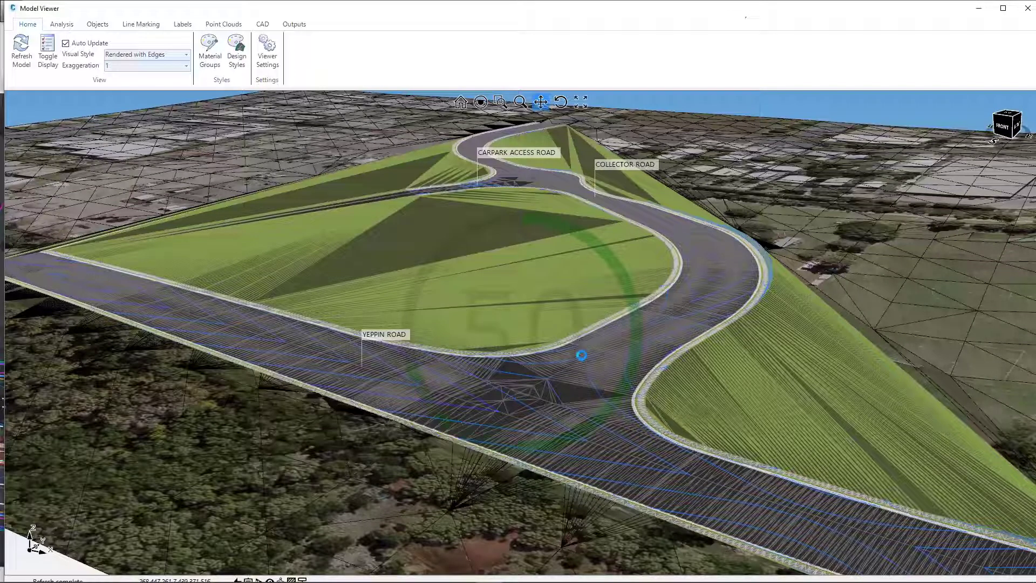
Examine the traffic islands at the Yeppin Road intersection up close, and follow the collector road to the roundabout
{"action": "scroll", "coordinate": [567, 405], "scroll_direction": "up", "scroll_amount": 1}
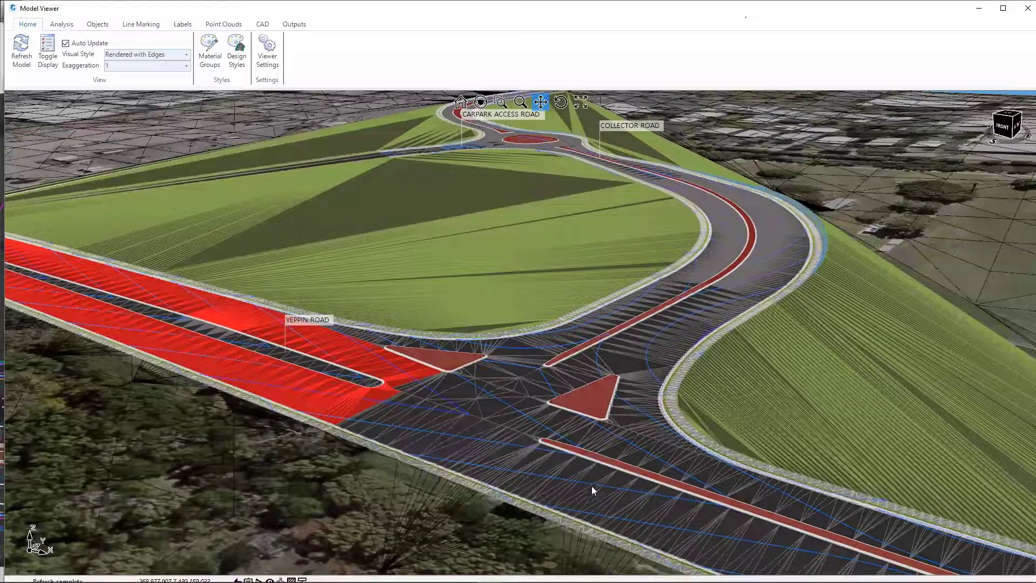
{"action": "scroll", "coordinate": [599, 492], "scroll_direction": "up", "scroll_amount": 2}
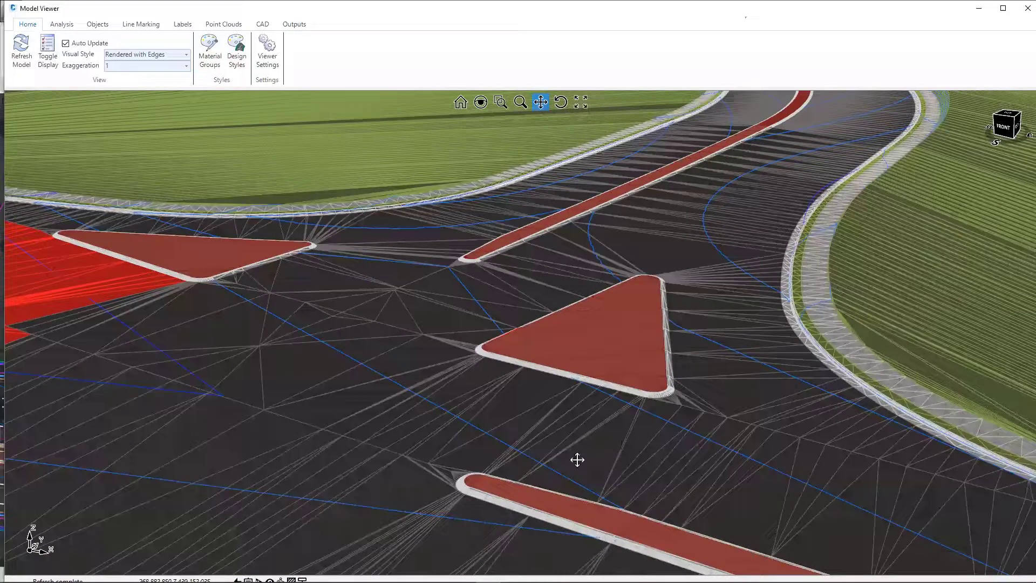
{"action": "scroll", "coordinate": [592, 416], "scroll_direction": "up", "scroll_amount": 1}
{"action": "left_click_drag", "start_coordinate": [594, 367], "coordinate": [510, 484]}
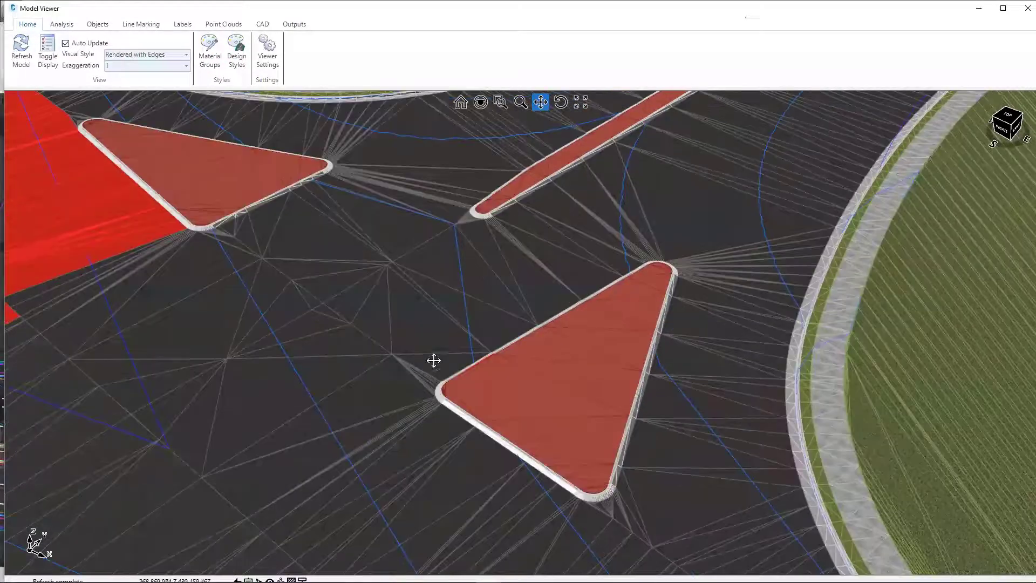
{"action": "left_click_drag", "start_coordinate": [489, 399], "coordinate": [560, 433]}
{"action": "left_click_drag", "start_coordinate": [634, 420], "coordinate": [527, 347]}
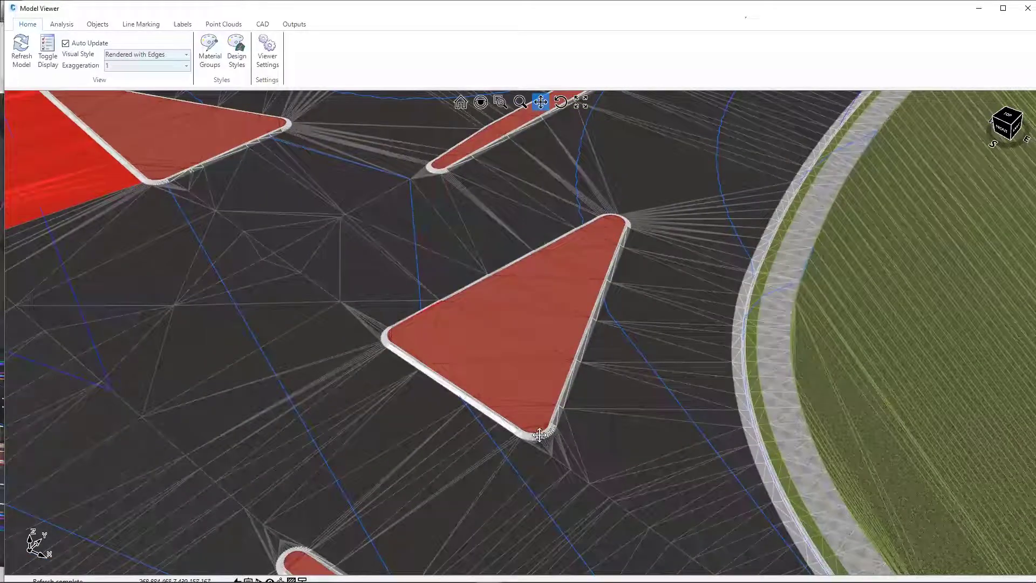
{"action": "left_click", "coordinate": [535, 445]}
{"action": "left_click", "coordinate": [536, 446]}
{"action": "left_click", "coordinate": [380, 325]}
{"action": "key", "text": "ctrl"}
{"action": "mouse_move", "coordinate": [482, 386]}
{"action": "middle_mouse_down"}
{"action": "mouse_move", "coordinate": [456, 367]}
{"action": "mouse_move", "coordinate": [496, 373]}
{"action": "middle_mouse_up"}
{"action": "scroll", "coordinate": [488, 479], "scroll_direction": "down", "scroll_amount": 2}
{"action": "left_click_drag", "start_coordinate": [723, 173], "coordinate": [708, 400]}
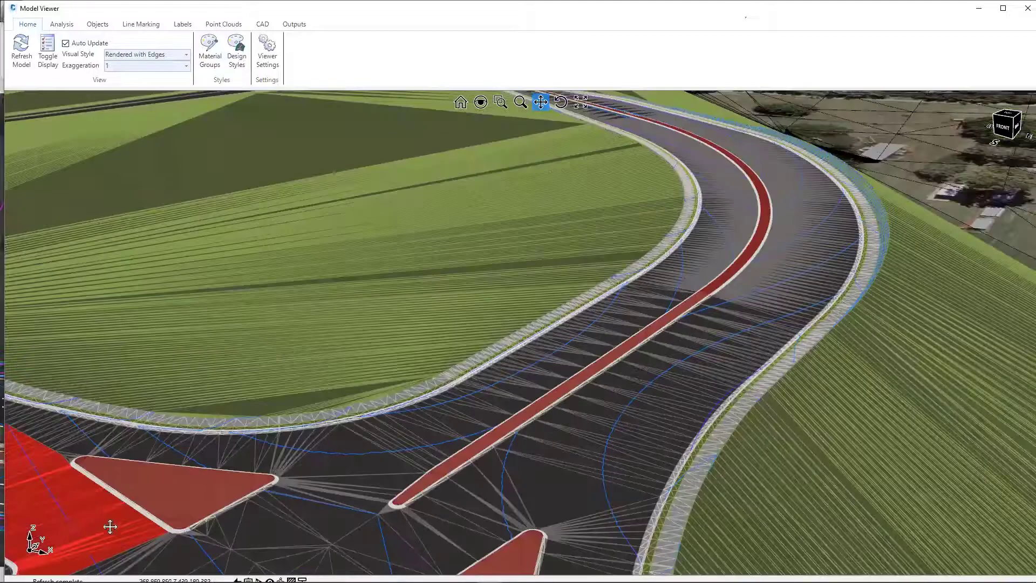
{"action": "left_click_drag", "start_coordinate": [545, 157], "coordinate": [583, 324]}
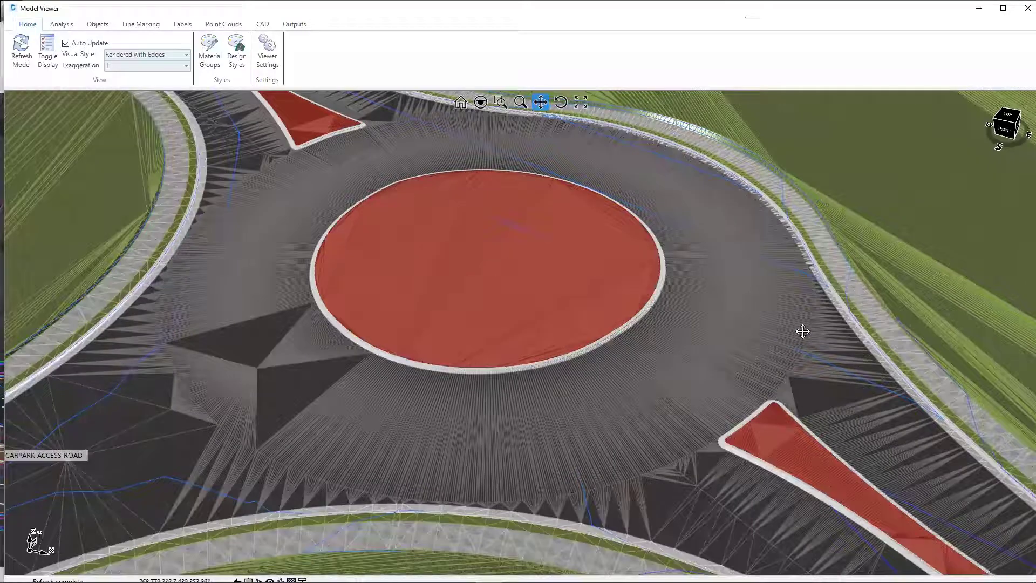
Open the Vertical Grading Editor for the roundabout's inner string from its kerb in the 3D model
{"action": "right_click", "coordinate": [651, 301]}
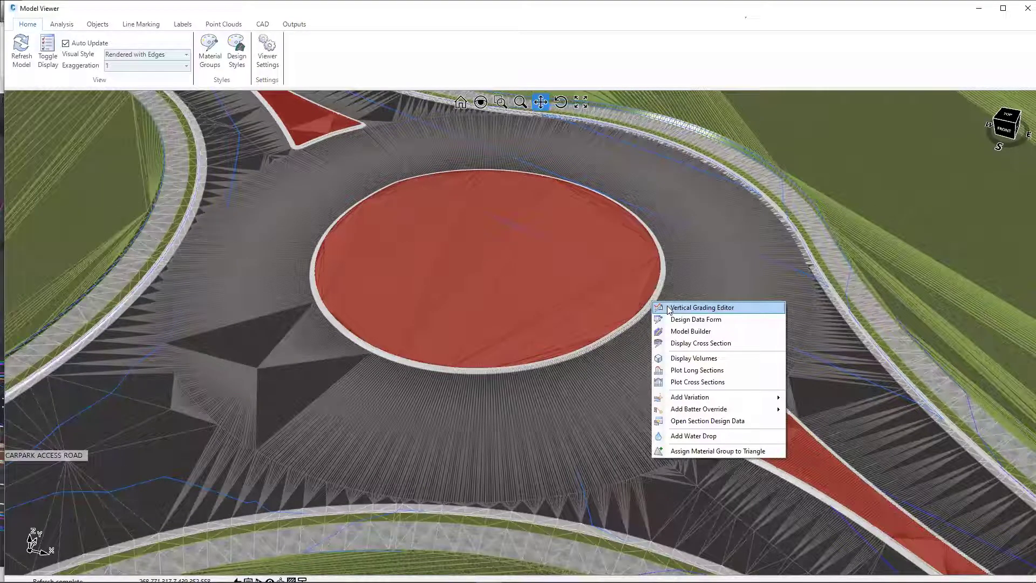
{"action": "left_click", "coordinate": [669, 308]}
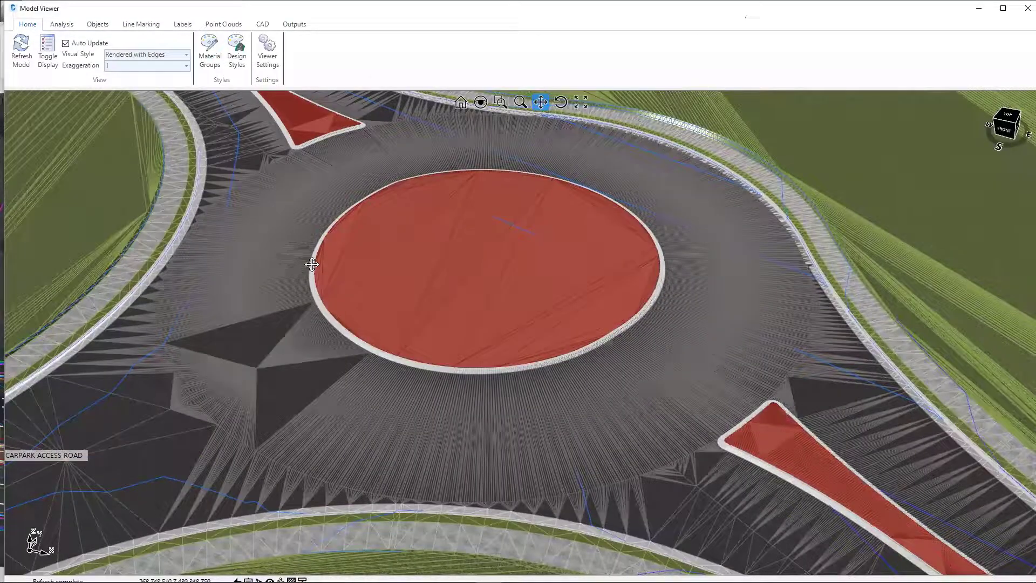
{"action": "left_click_drag", "start_coordinate": [312, 266], "coordinate": [144, 262]}
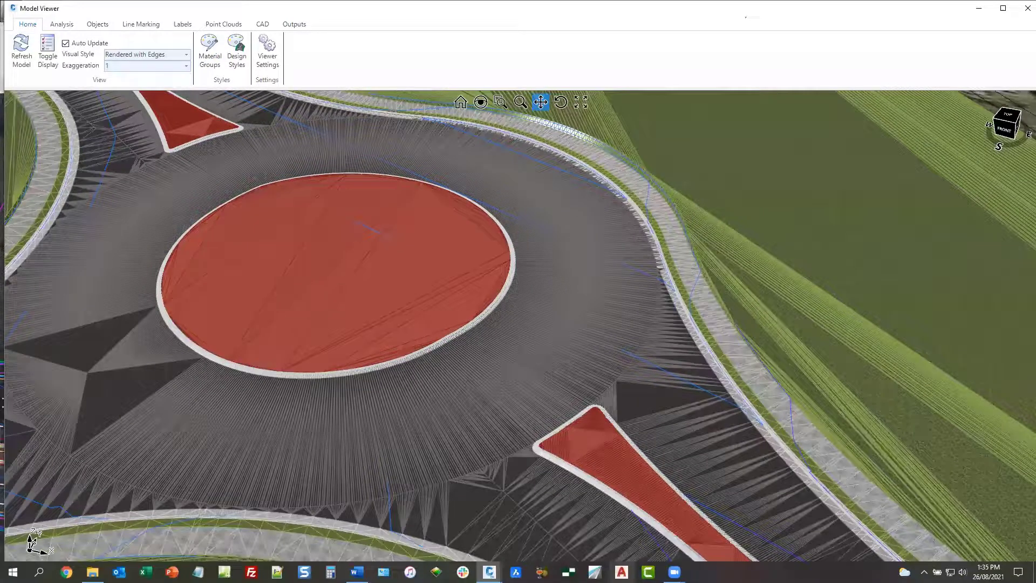
{"action": "mouse_move", "coordinate": [489, 572]}
{"action": "left_click", "coordinate": [676, 526]}
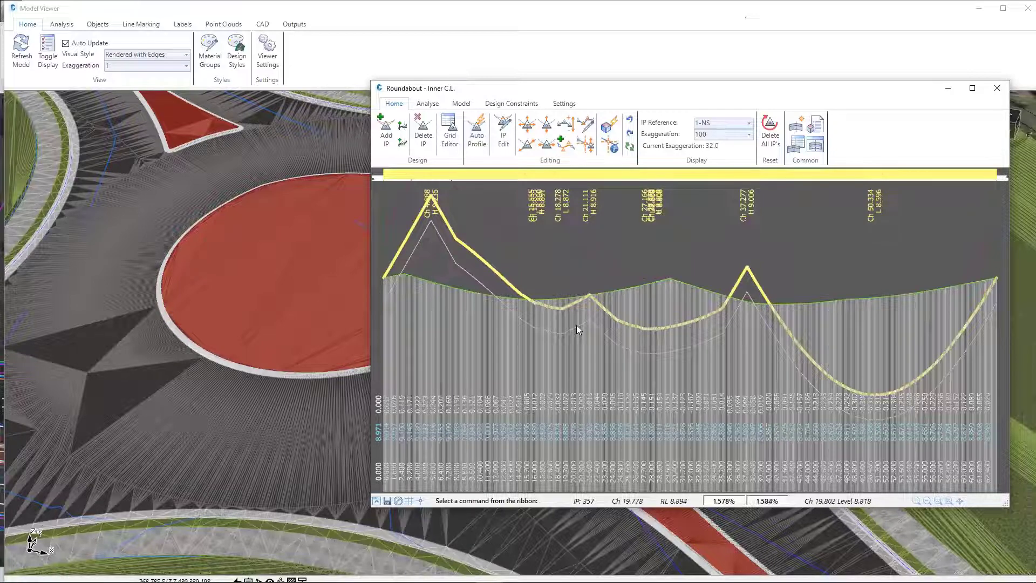
Review the inner roundabout string's Auto Profile Reference Point entry and its constant slope, and close the grading editor without changes
{"action": "left_click", "coordinate": [477, 139]}
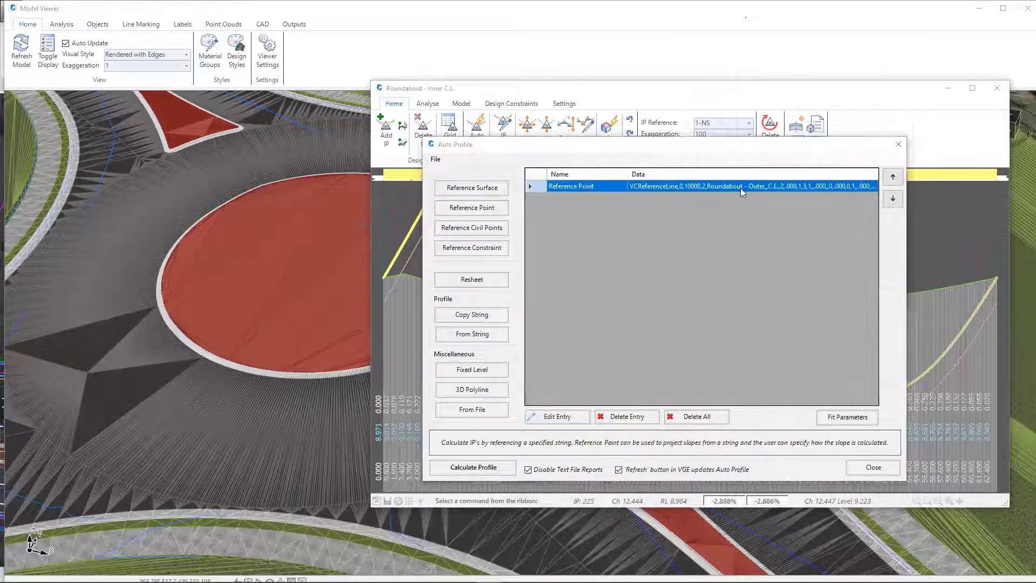
{"action": "double_click", "coordinate": [741, 187]}
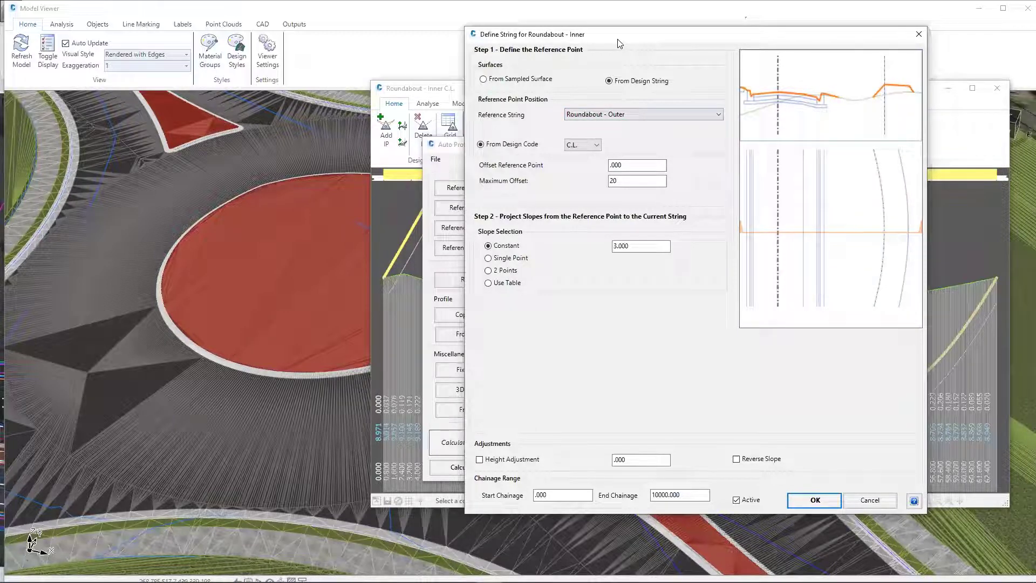
{"action": "left_click_drag", "start_coordinate": [620, 44], "coordinate": [700, 53]}
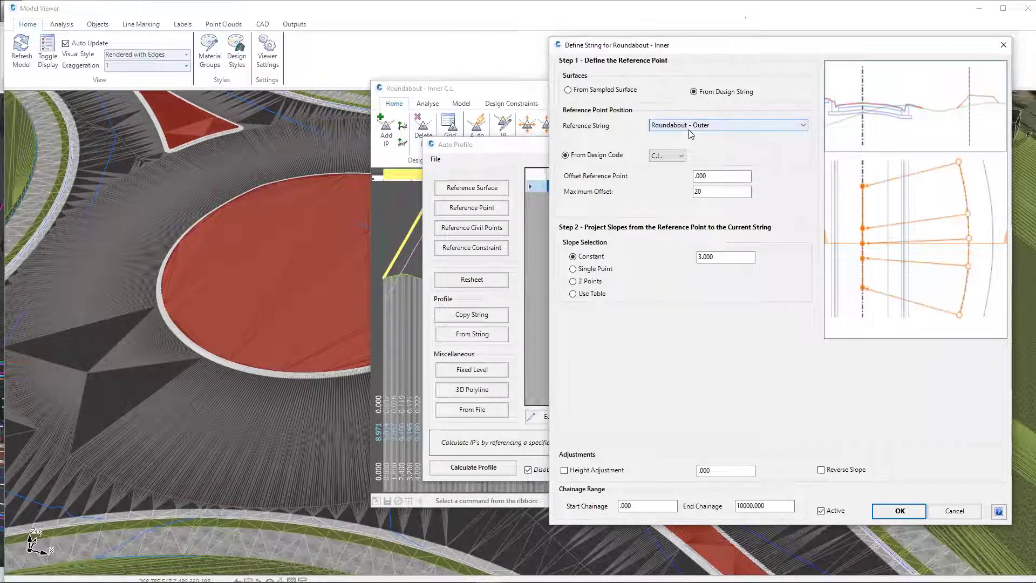
{"action": "left_click", "coordinate": [726, 257]}
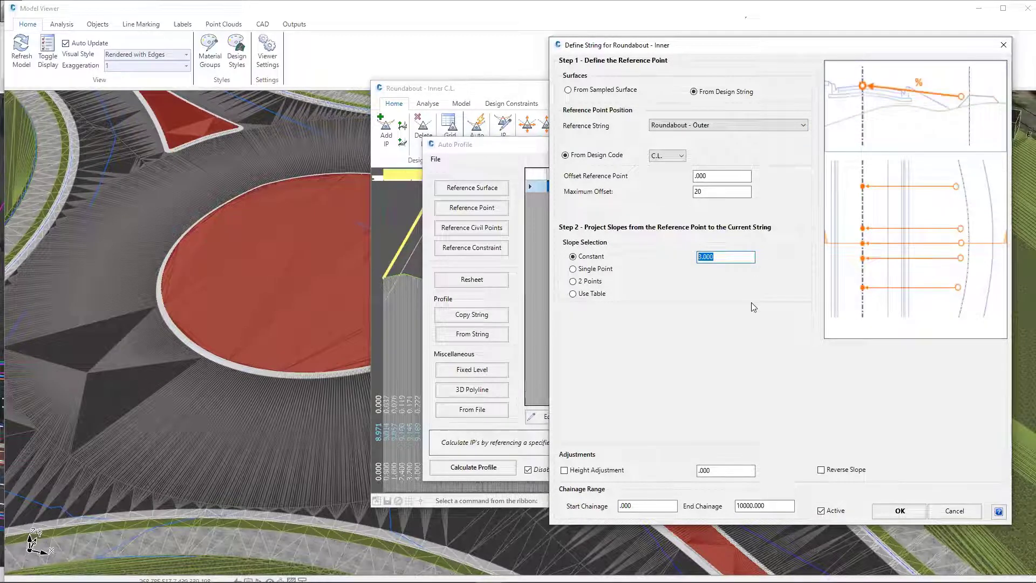
{"action": "left_click", "coordinate": [951, 514]}
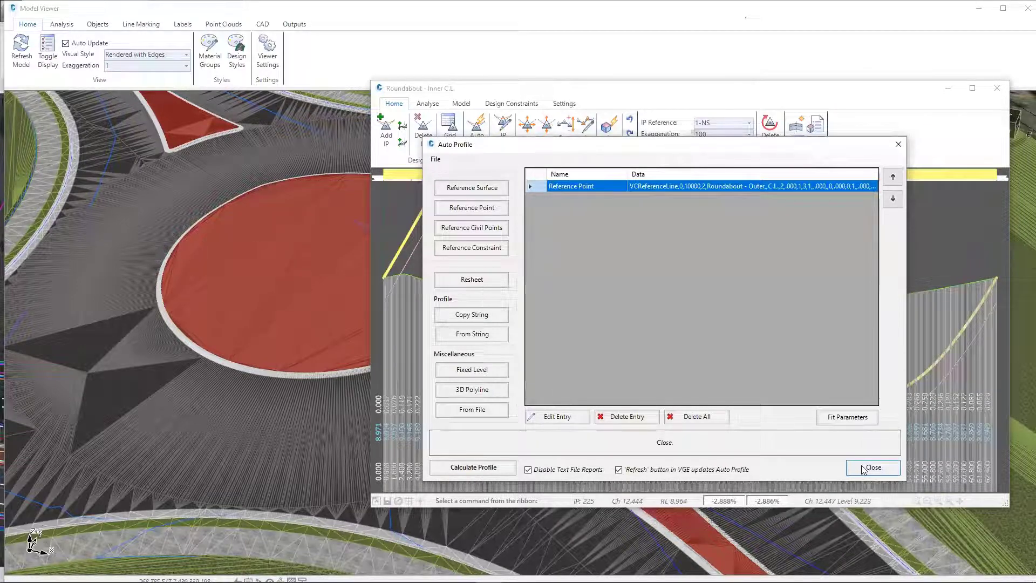
{"action": "left_click", "coordinate": [865, 467]}
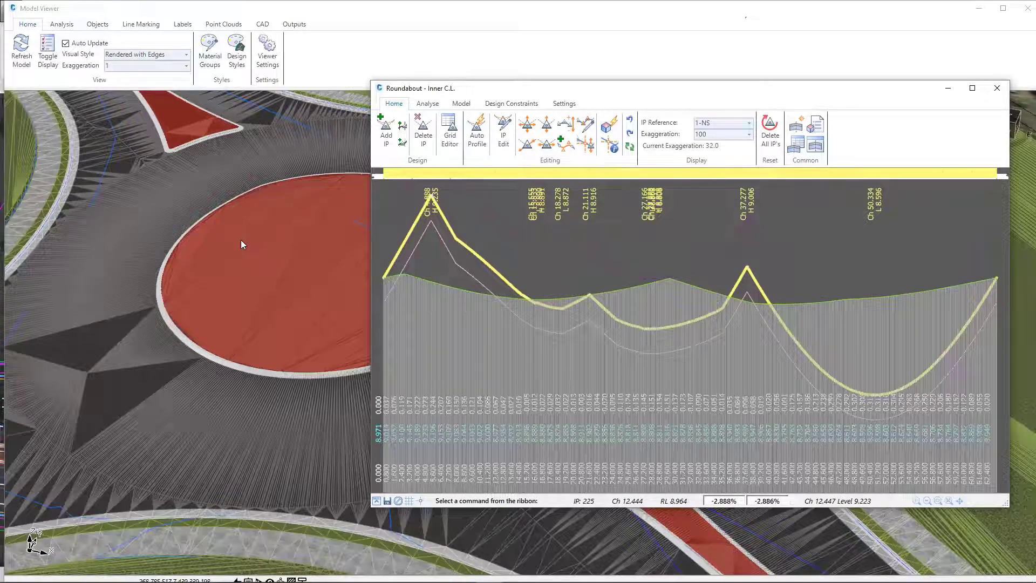
{"action": "left_click", "coordinate": [997, 88]}
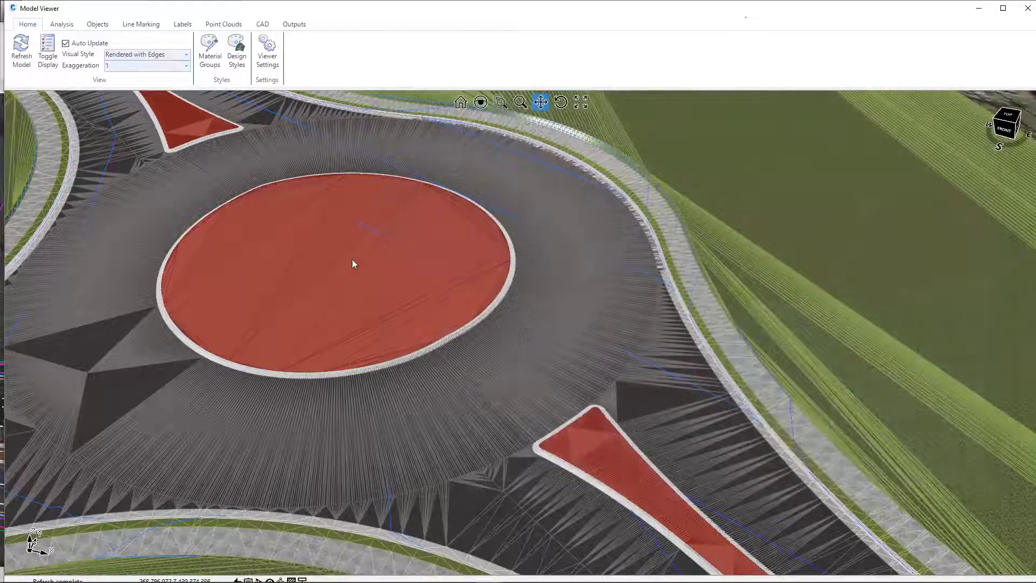
Open the Design Data Form for the unfilled median island on Yeppin Road beside the intersection
{"action": "scroll", "coordinate": [353, 259], "scroll_direction": "down", "scroll_amount": 5}
{"action": "scroll", "coordinate": [518, 340], "scroll_direction": "up", "scroll_amount": 5}
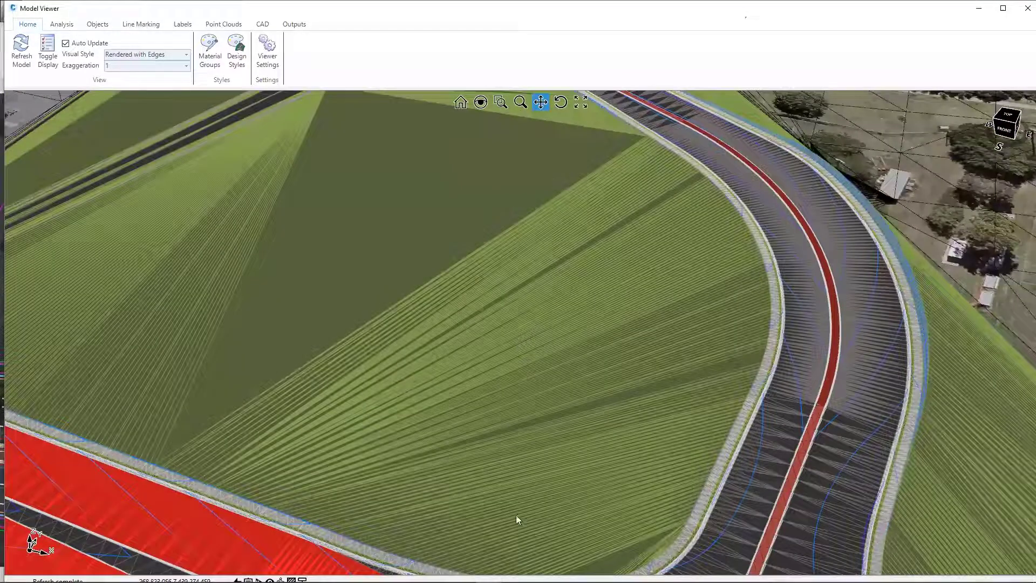
{"action": "middle_click_drag", "start_coordinate": [538, 465], "coordinate": [651, 382]}
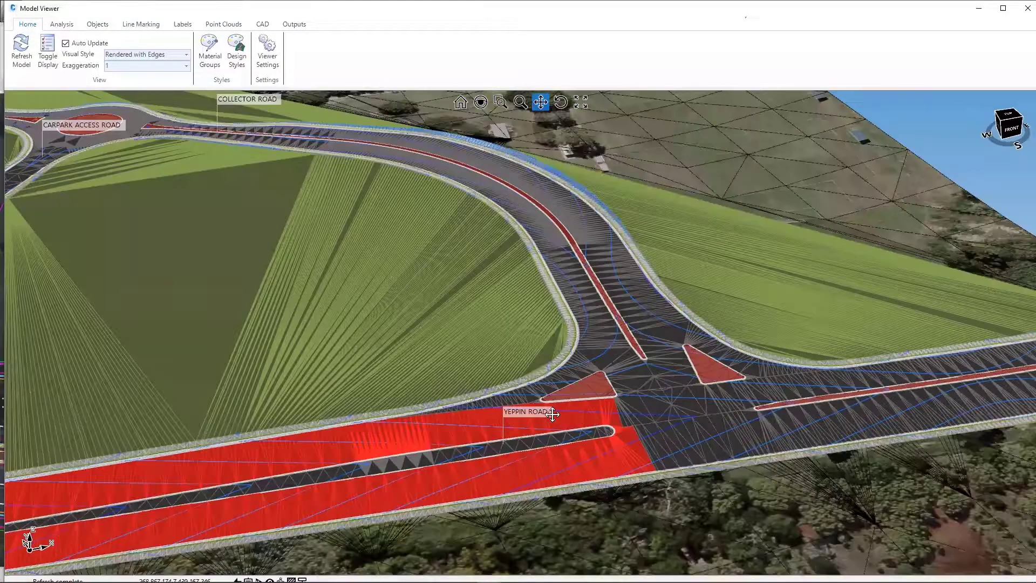
{"action": "scroll", "coordinate": [488, 409], "scroll_direction": "up", "scroll_amount": 5}
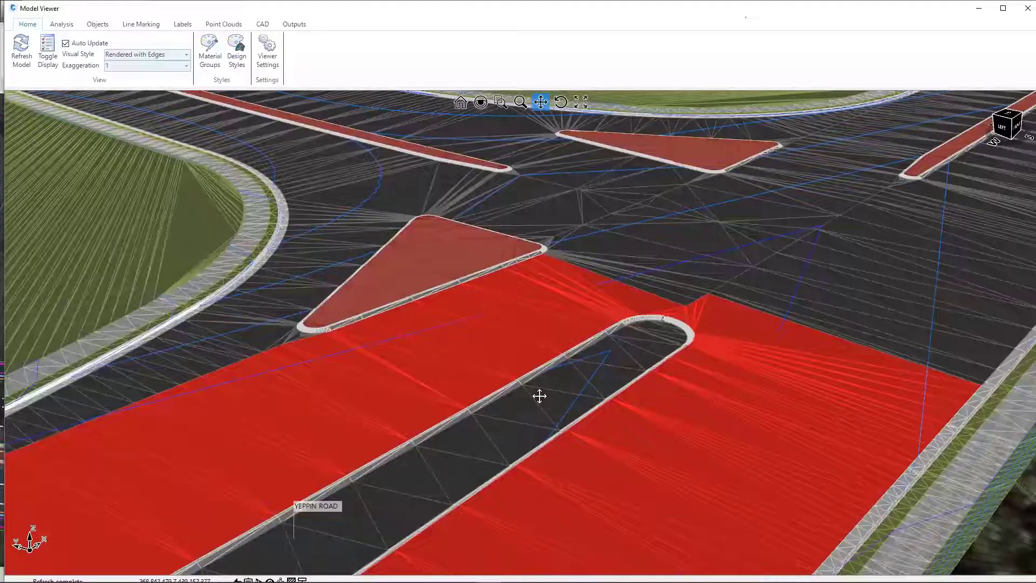
{"action": "scroll", "coordinate": [489, 403], "scroll_direction": "up", "scroll_amount": 2}
{"action": "scroll", "coordinate": [486, 403], "scroll_direction": "down", "scroll_amount": 2}
{"action": "right_click", "coordinate": [482, 398]}
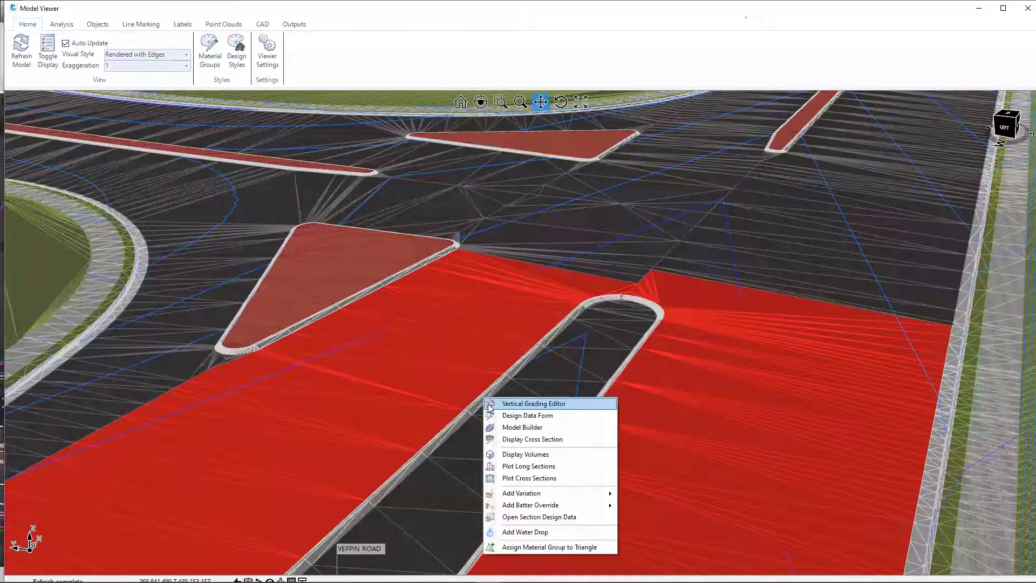
{"action": "left_click", "coordinate": [505, 416]}
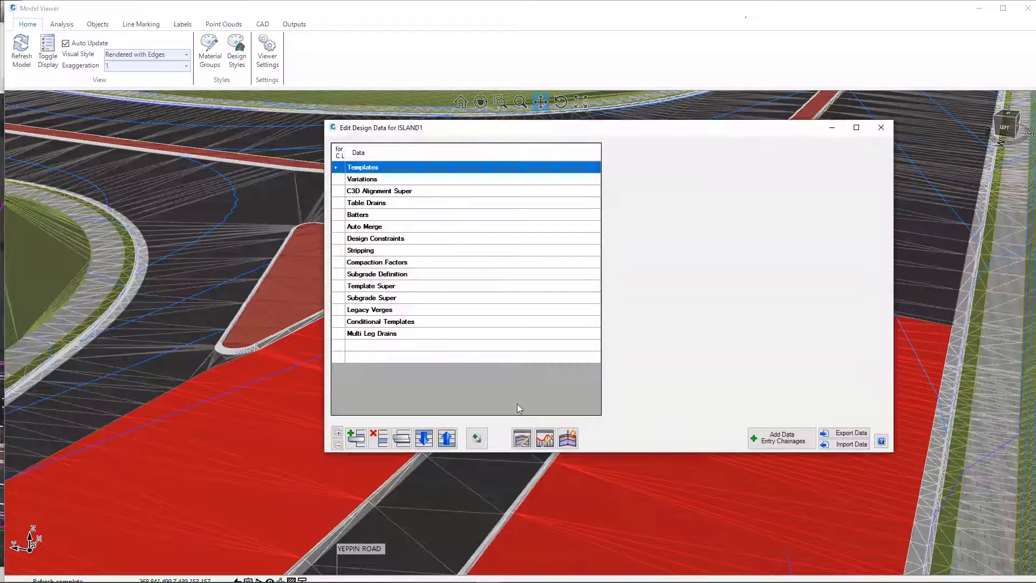
Set the ISLAND1 template to Kerb - Mountable-R, rebuild the model and close the design data
{"action": "left_click", "coordinate": [336, 170]}
{"action": "left_click", "coordinate": [527, 180]}
{"action": "left_click", "coordinate": [767, 208]}
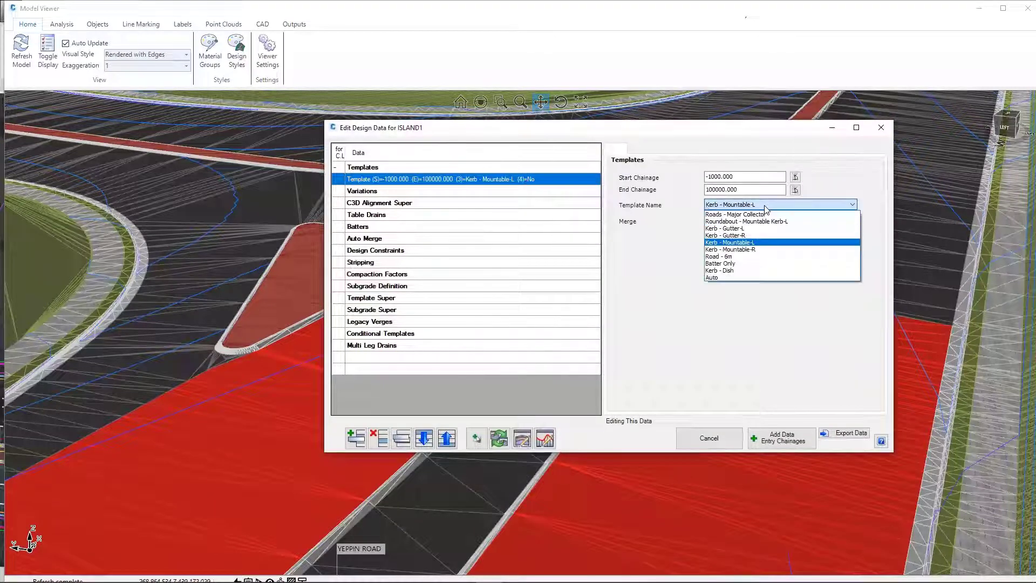
{"action": "left_click", "coordinate": [758, 251]}
{"action": "left_click", "coordinate": [631, 440]}
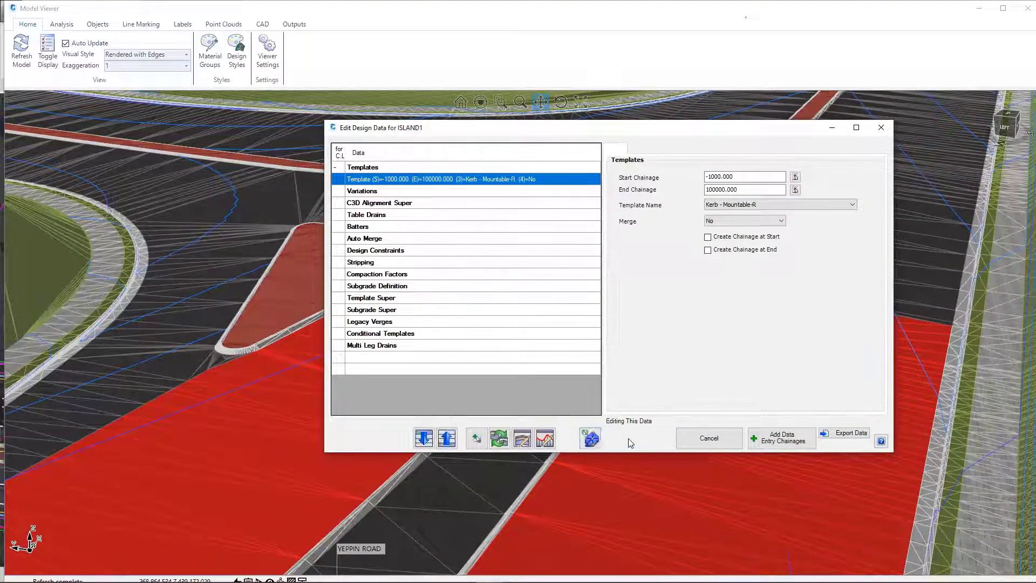
{"action": "left_click", "coordinate": [594, 439]}
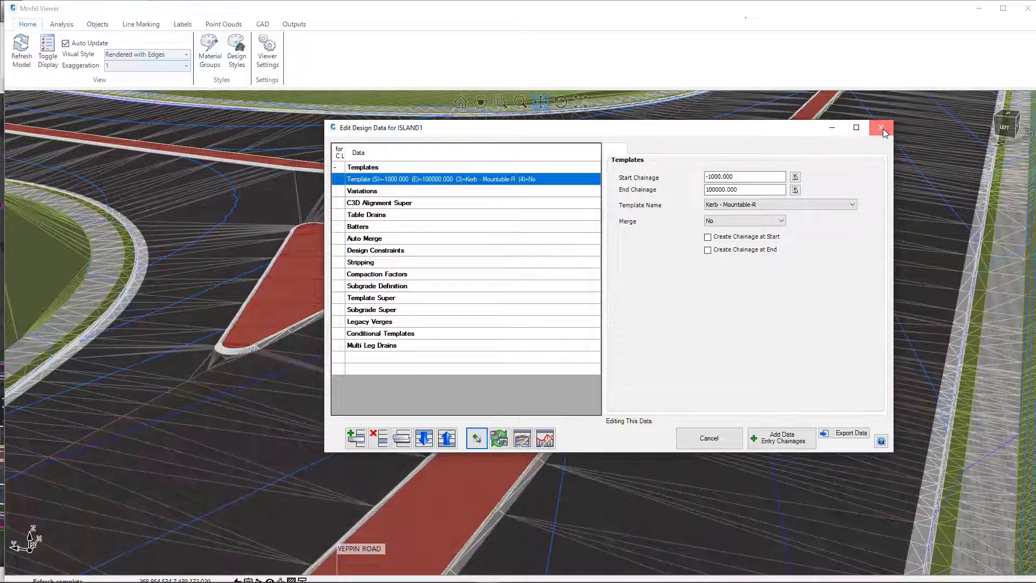
{"action": "left_click", "coordinate": [883, 129]}
Inspect the rebuilt median island and the whole Yeppin Road intersection in 3D
{"action": "scroll", "coordinate": [548, 306], "scroll_direction": "down", "scroll_amount": 3}
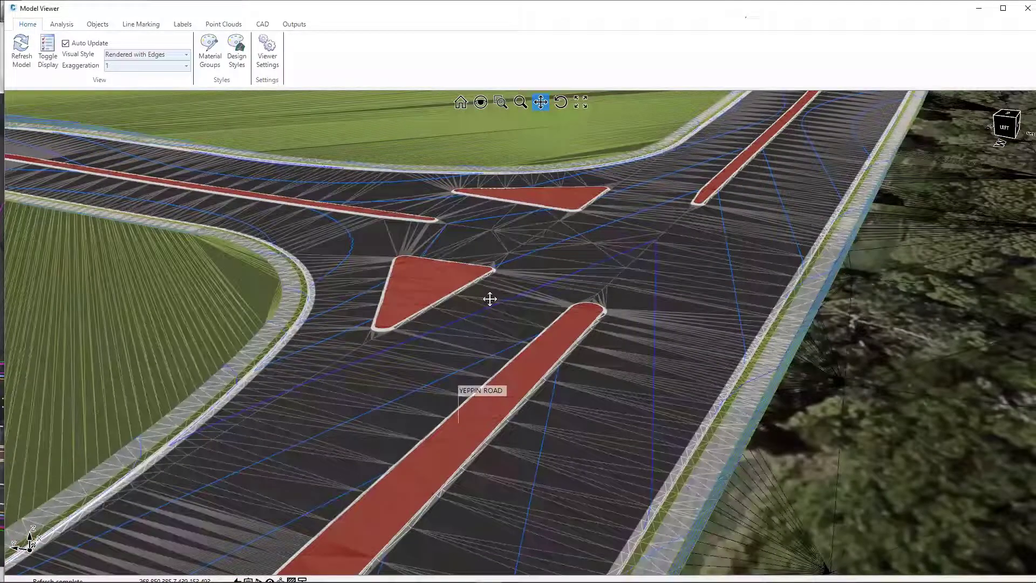
{"action": "middle_click_drag", "start_coordinate": [643, 236], "coordinate": [479, 384]}
{"action": "left_click_drag", "start_coordinate": [685, 186], "coordinate": [539, 322]}
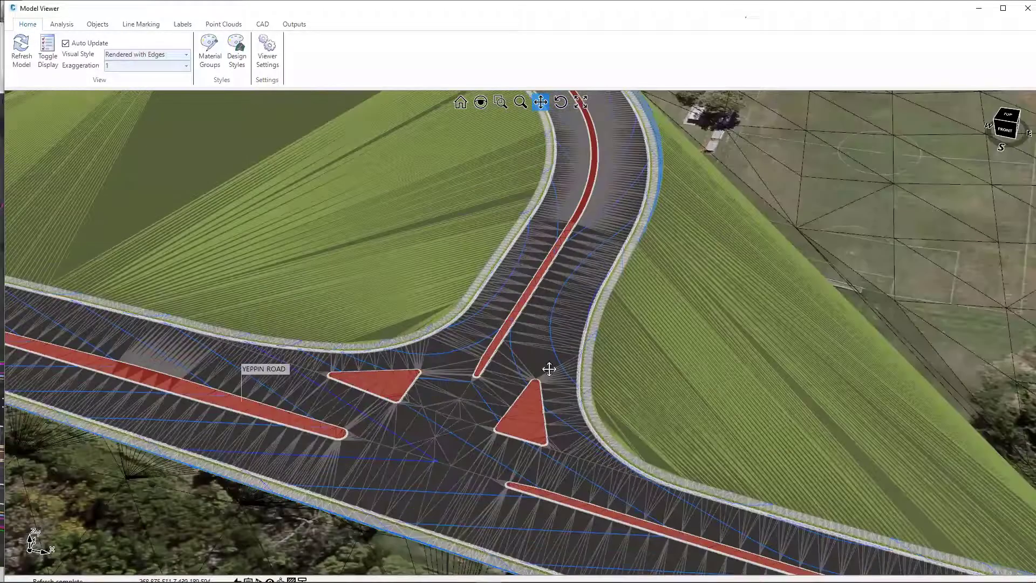
Inspect the roundabout, its splitter islands and the collector road down to the Yeppin Road intersection in 3D, and close the Model Viewer
{"action": "left_click_drag", "start_coordinate": [545, 121], "coordinate": [603, 435]}
{"action": "scroll", "coordinate": [365, 174], "scroll_direction": "up", "scroll_amount": 1}
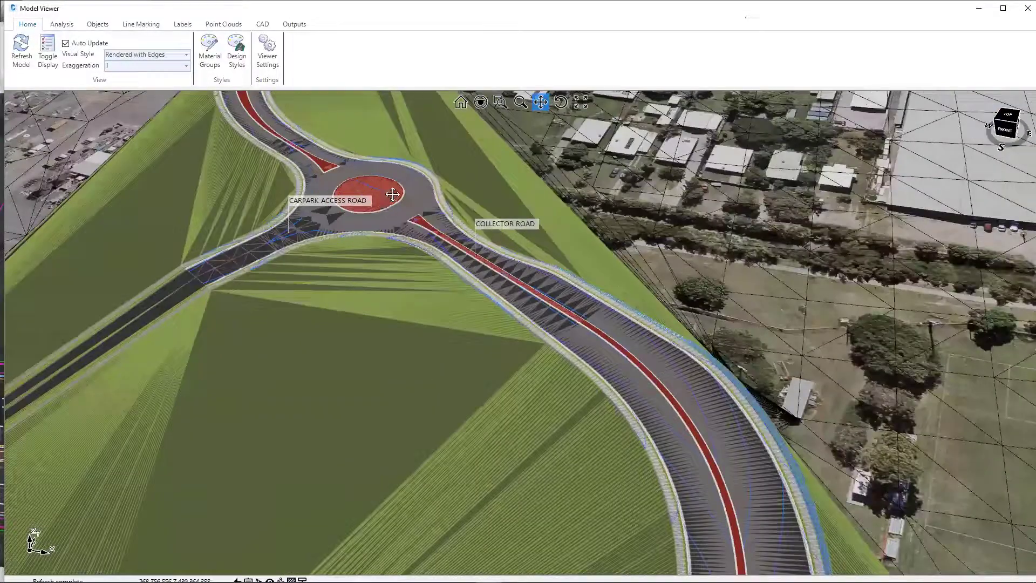
{"action": "scroll", "coordinate": [392, 195], "scroll_direction": "up", "scroll_amount": 2}
{"action": "scroll", "coordinate": [465, 306], "scroll_direction": "up", "scroll_amount": 1}
{"action": "scroll", "coordinate": [468, 298], "scroll_direction": "up", "scroll_amount": 2}
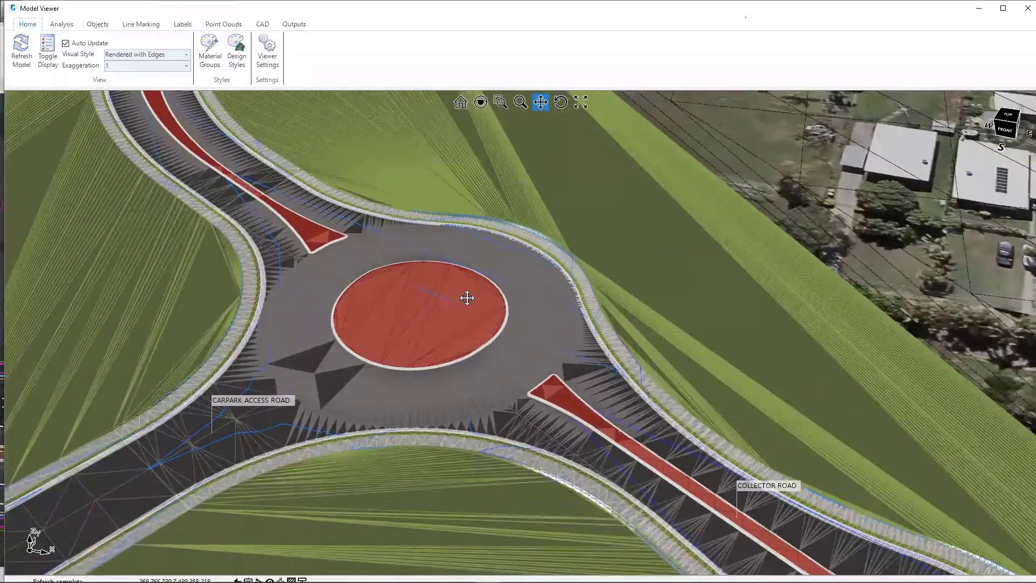
{"action": "scroll", "coordinate": [466, 293], "scroll_direction": "down", "scroll_amount": 1}
{"action": "scroll", "coordinate": [467, 291], "scroll_direction": "down", "scroll_amount": 5}
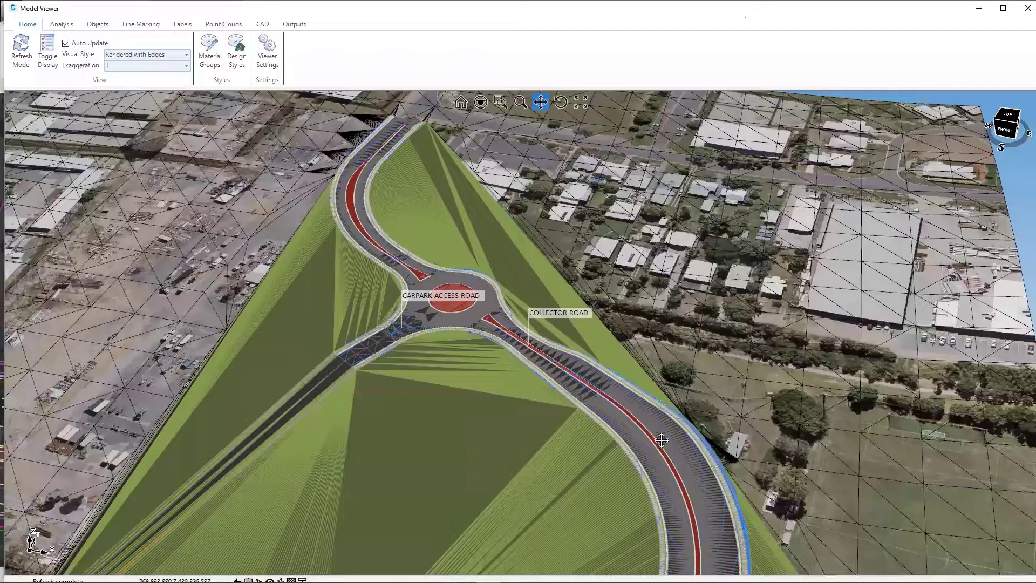
{"action": "left_click_drag", "start_coordinate": [682, 474], "coordinate": [661, 421]}
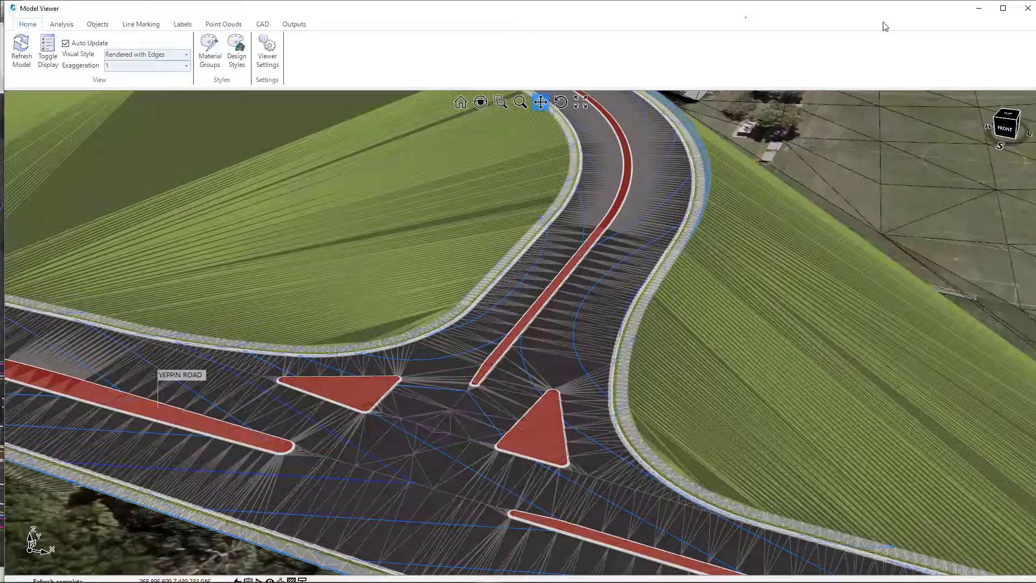
{"action": "left_click", "coordinate": [1022, 13]}
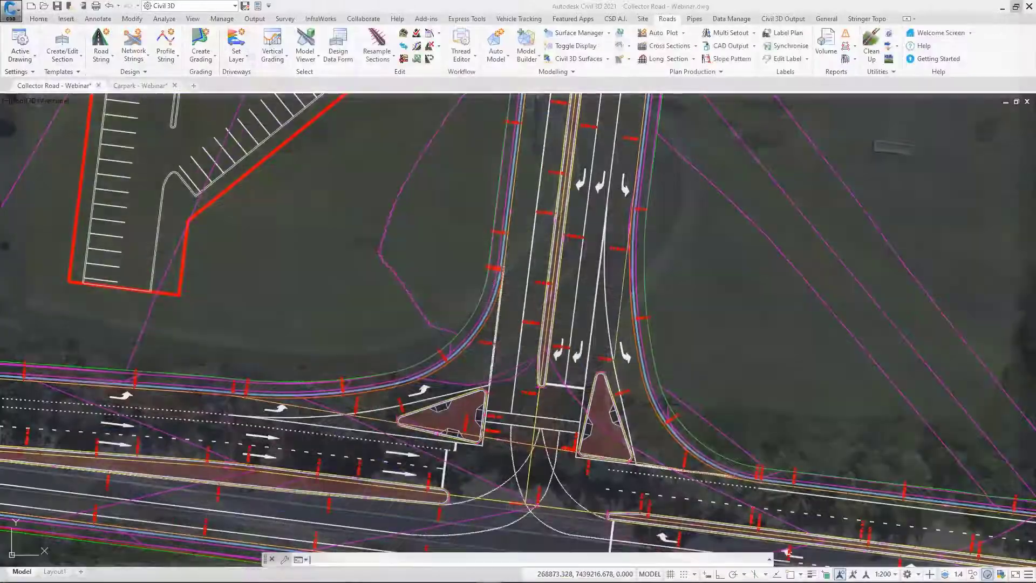
Review the computation actions of the Road Only and Islands threads in the Thread Editor
{"action": "left_click", "coordinate": [458, 56]}
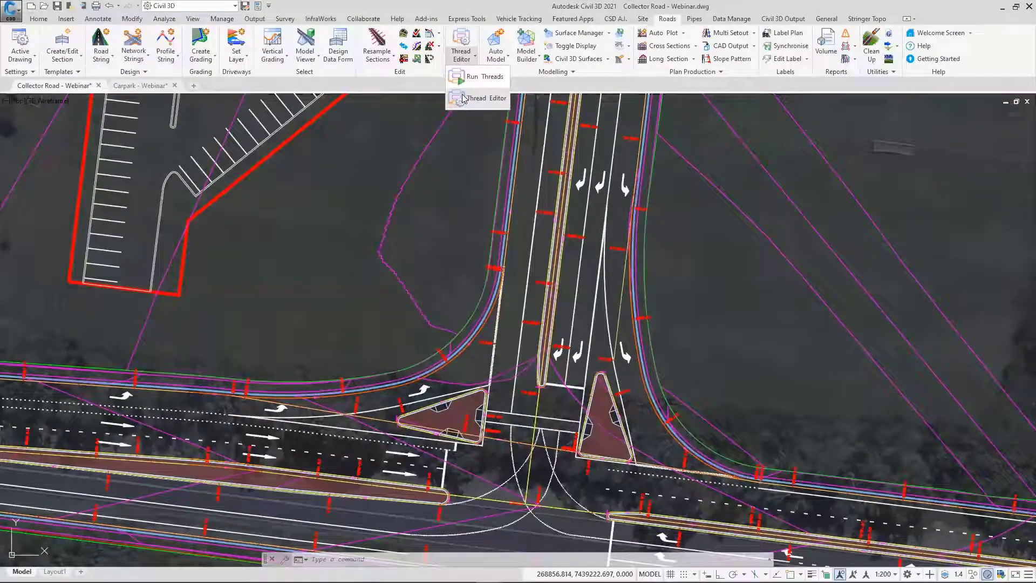
{"action": "left_click", "coordinate": [463, 97]}
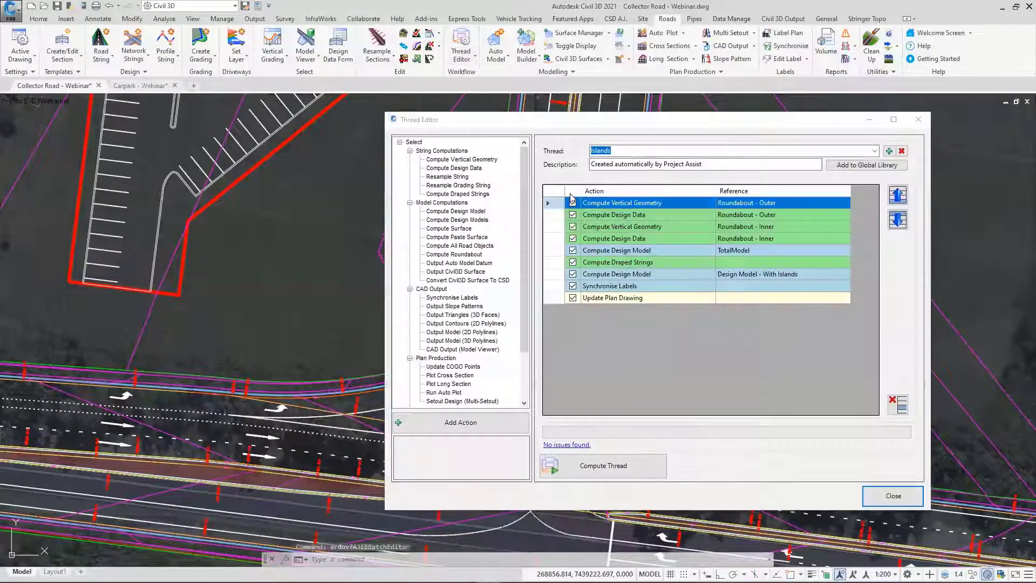
{"action": "left_click", "coordinate": [875, 151]}
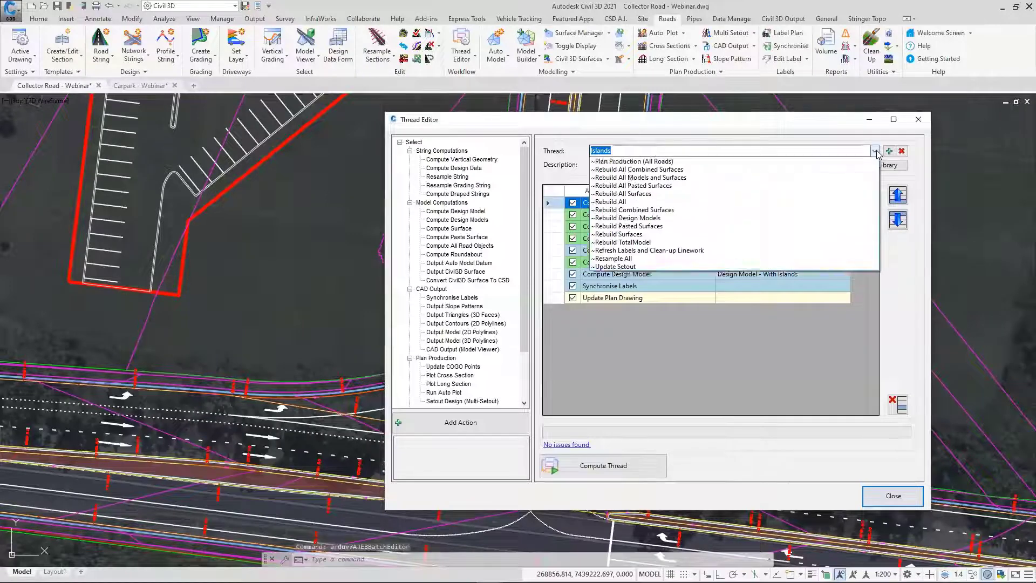
{"action": "left_click", "coordinate": [836, 170]}
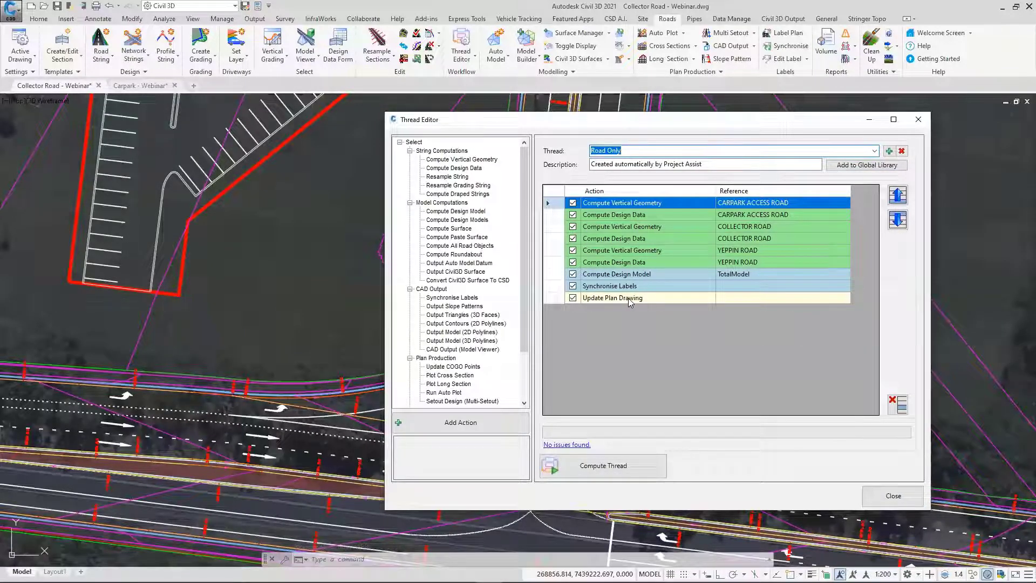
{"action": "left_click", "coordinate": [875, 151]}
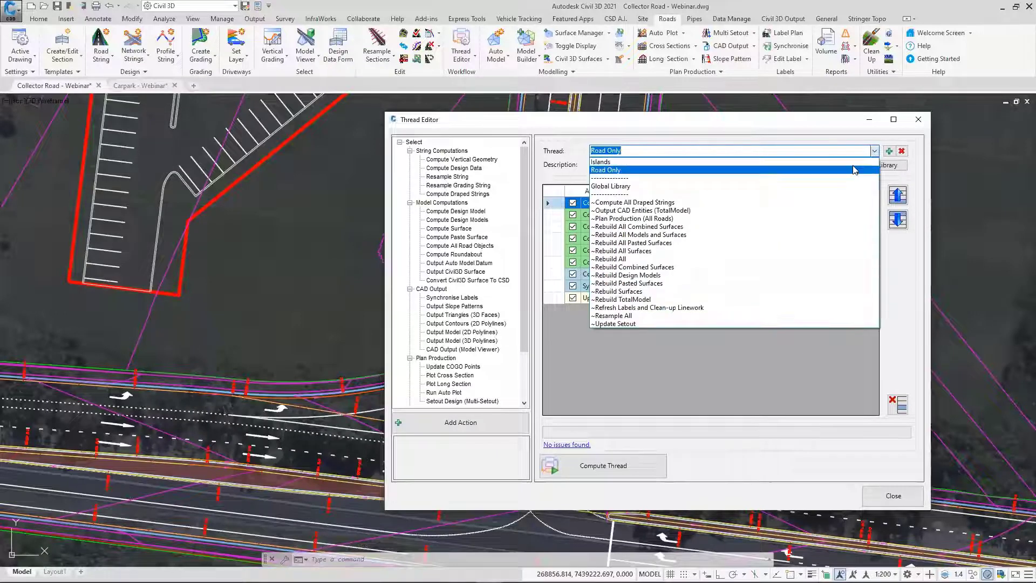
{"action": "left_click", "coordinate": [684, 162]}
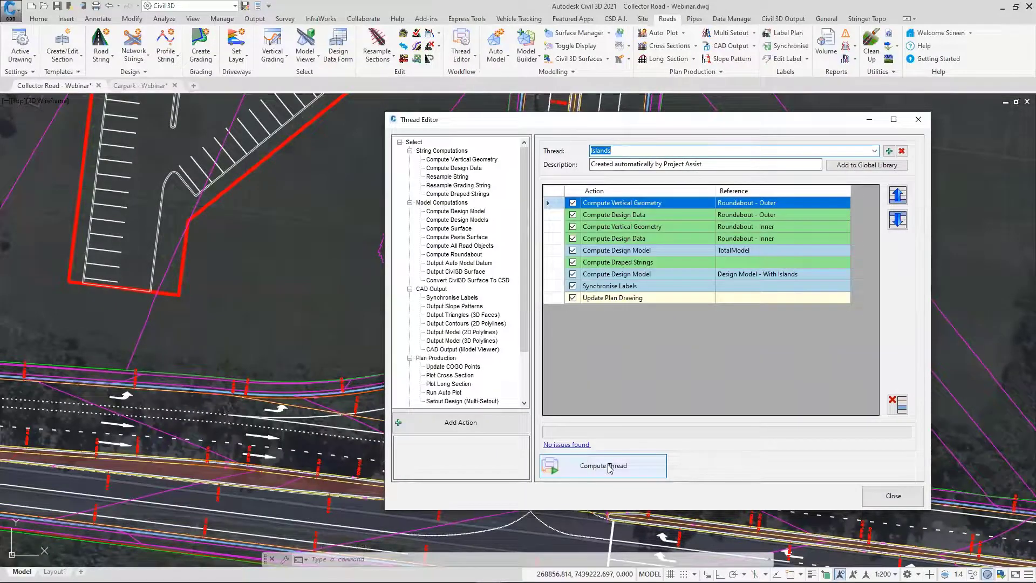
{"action": "left_click", "coordinate": [663, 472]}
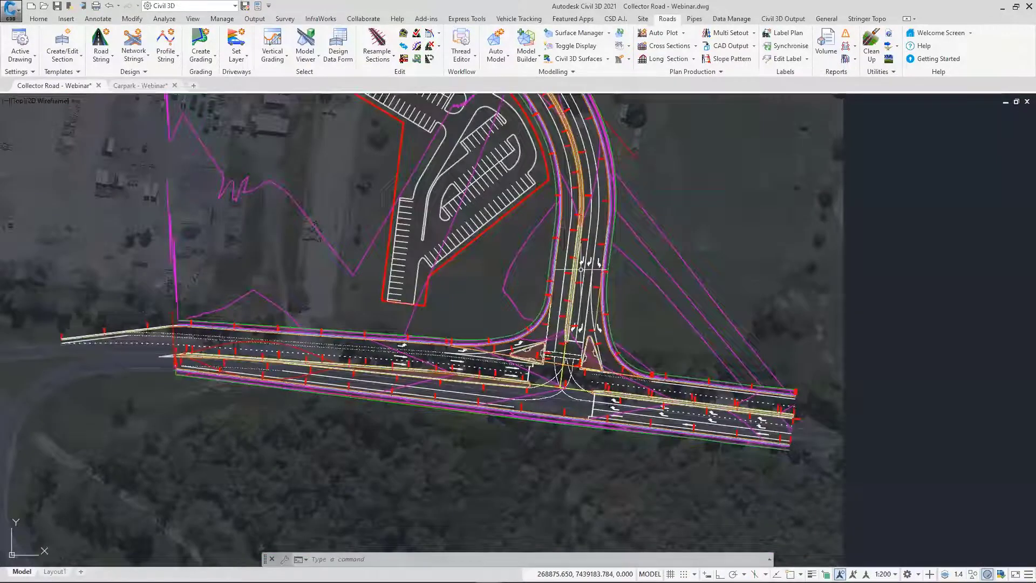
Save the Collector Road drawing, view the open Carpark drawing and return to the Collector Road drawing
{"action": "middle_click_drag", "start_coordinate": [580, 269], "coordinate": [578, 372]}
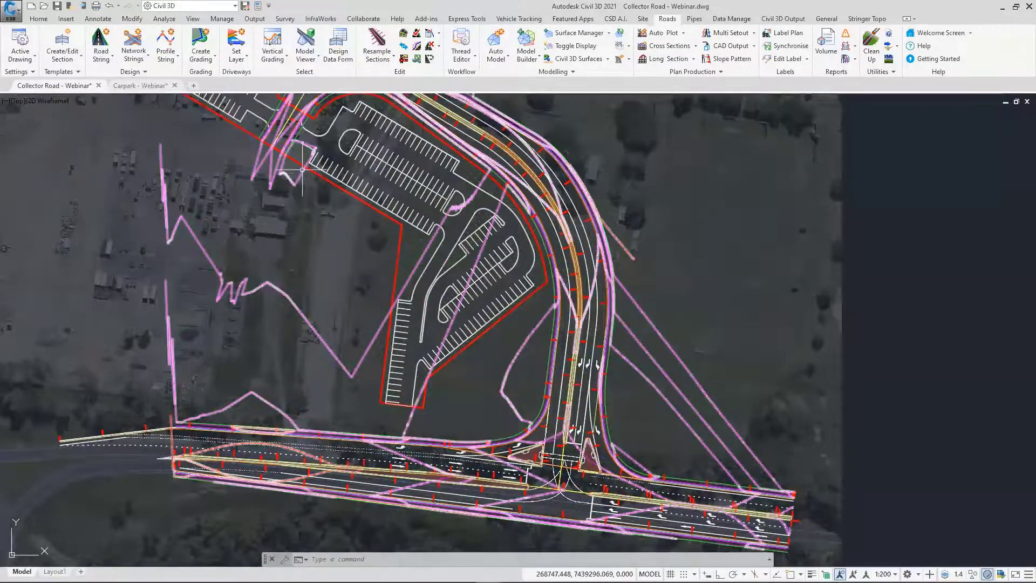
{"action": "left_click", "coordinate": [57, 6]}
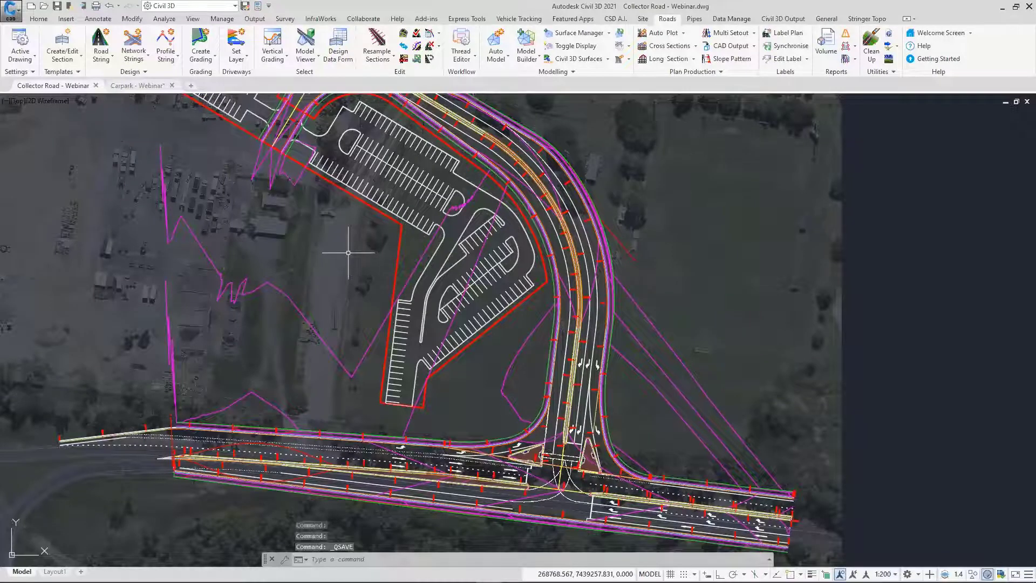
{"action": "left_click", "coordinate": [137, 85]}
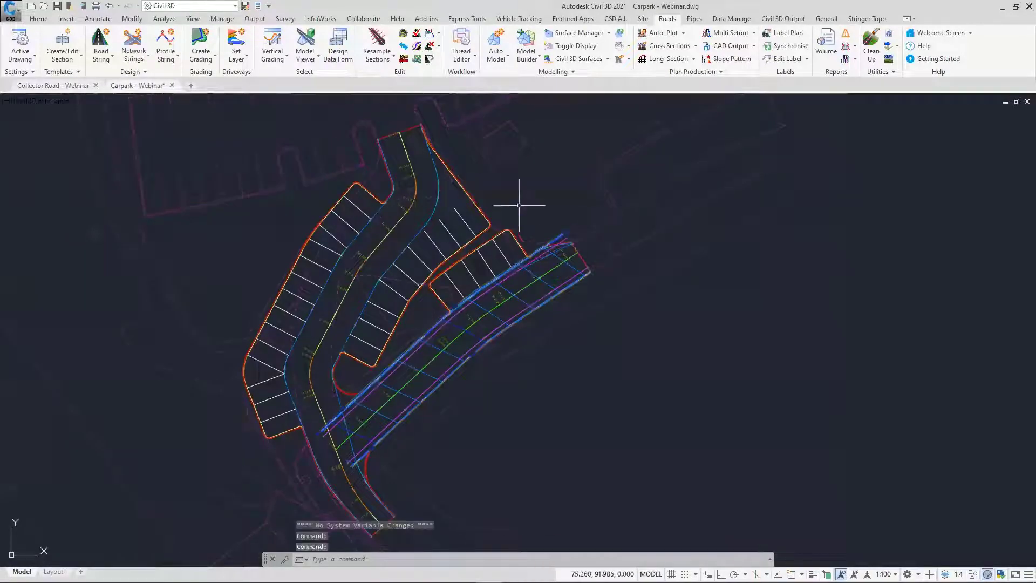
{"action": "left_click", "coordinate": [53, 86]}
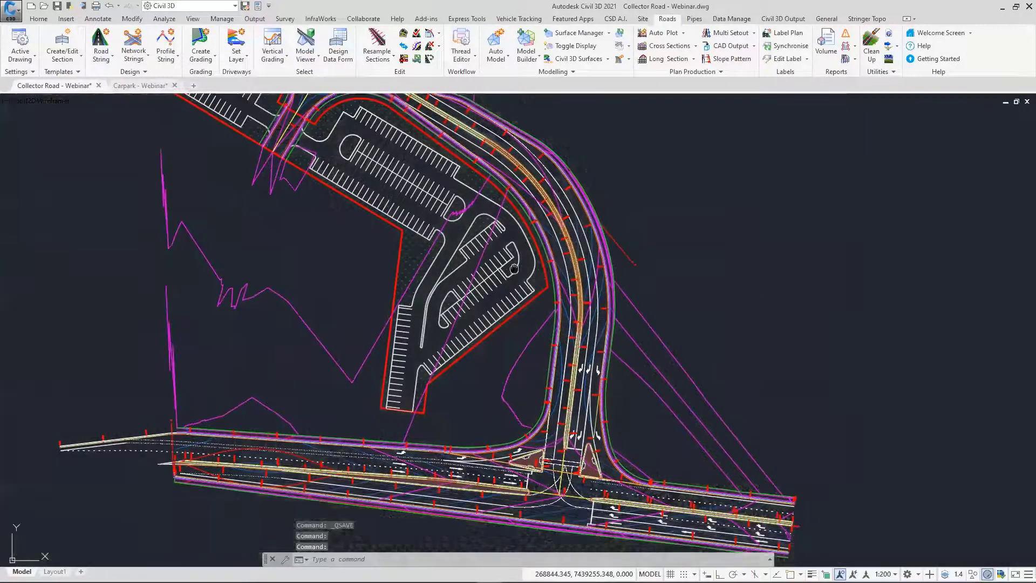
Open the Vertical Grading Editor for the inner roundabout string
{"action": "middle_click_drag", "start_coordinate": [514, 263], "coordinate": [528, 343]}
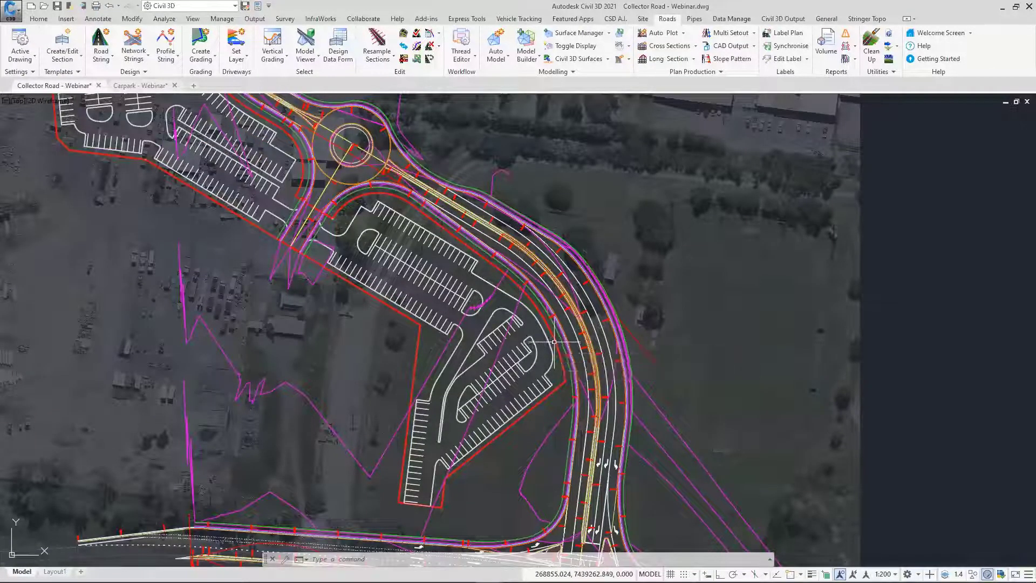
{"action": "left_click", "coordinate": [555, 342]}
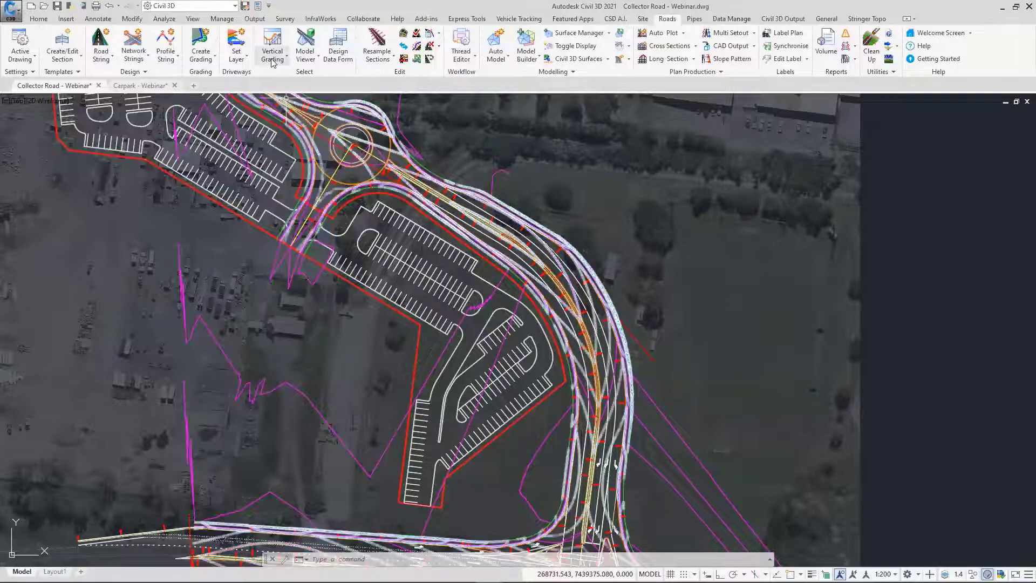
{"action": "left_click", "coordinate": [271, 45]}
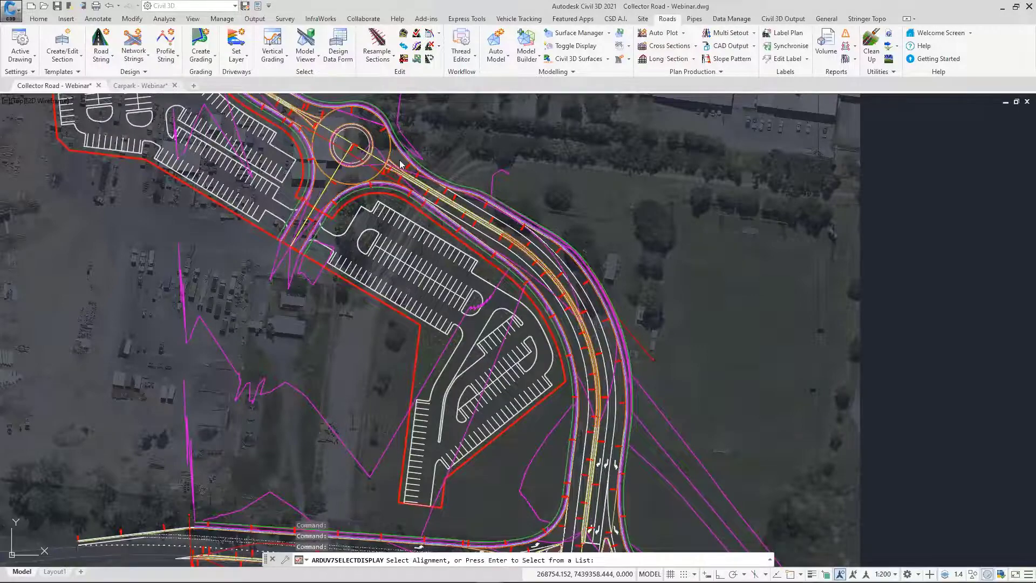
{"action": "left_click", "coordinate": [340, 137]}
{"action": "left_click", "coordinate": [686, 46]}
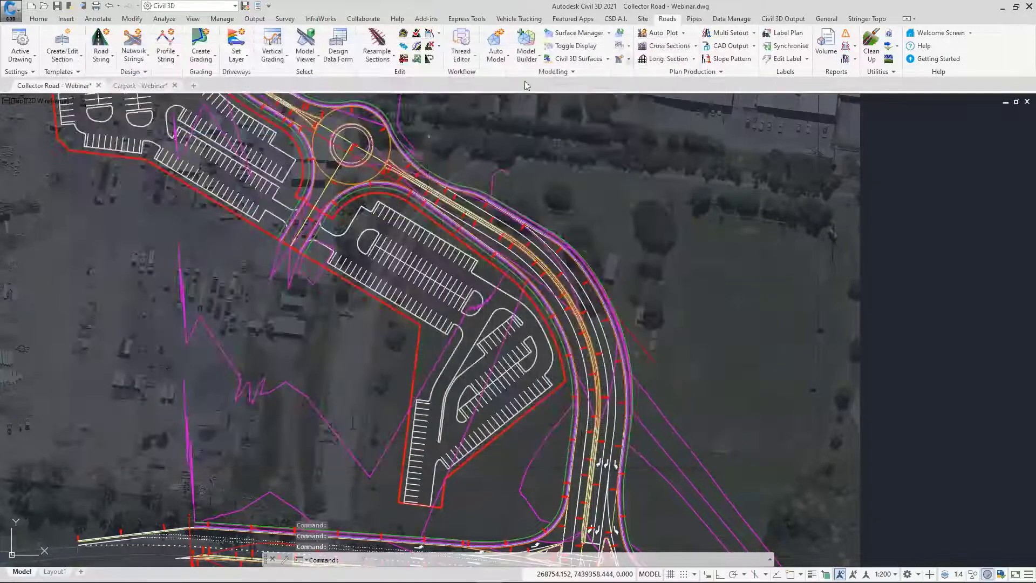
{"action": "key", "text": "Return"}
{"action": "left_click", "coordinate": [362, 126]}
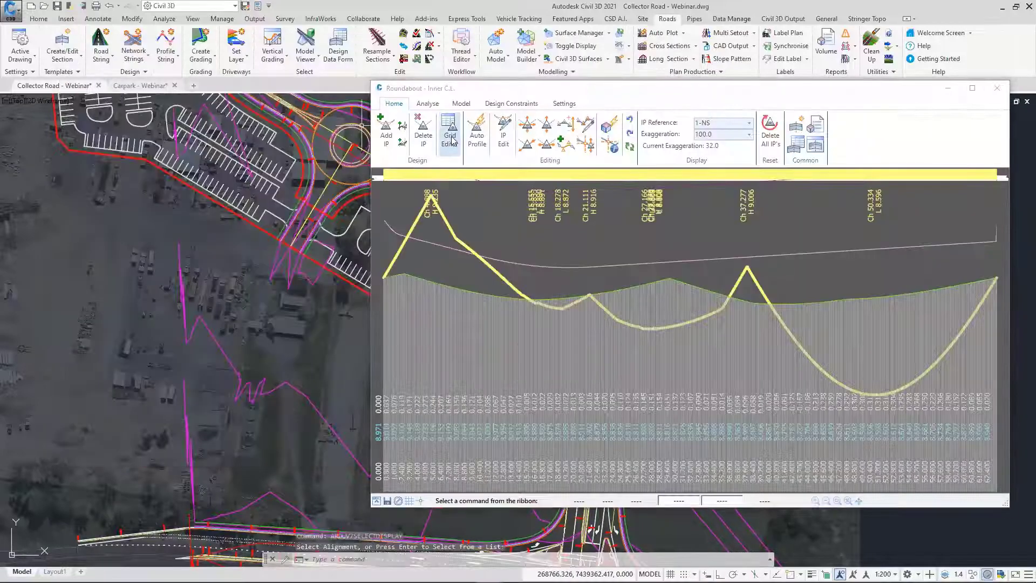
Examine the constant slope in the inner roundabout's Auto Profile Reference Point entry and close the vertical grading without changes
{"action": "left_click", "coordinate": [477, 133]}
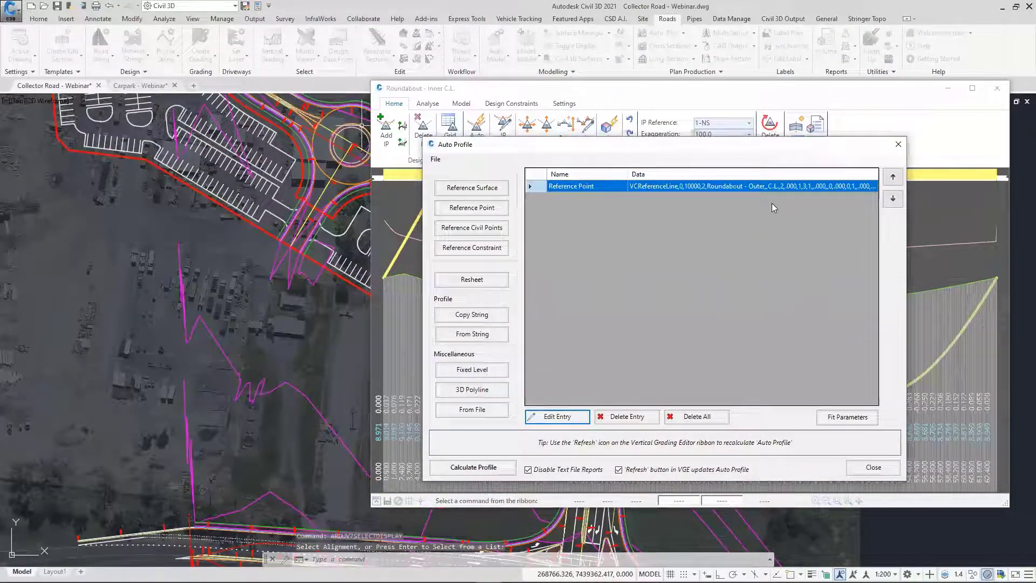
{"action": "double_click", "coordinate": [759, 186]}
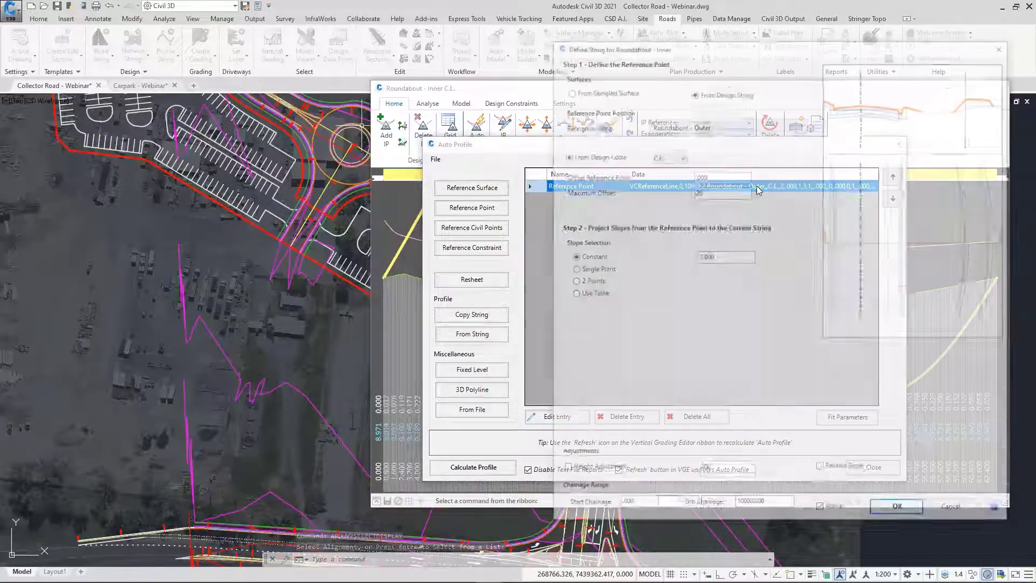
{"action": "double_click", "coordinate": [732, 258]}
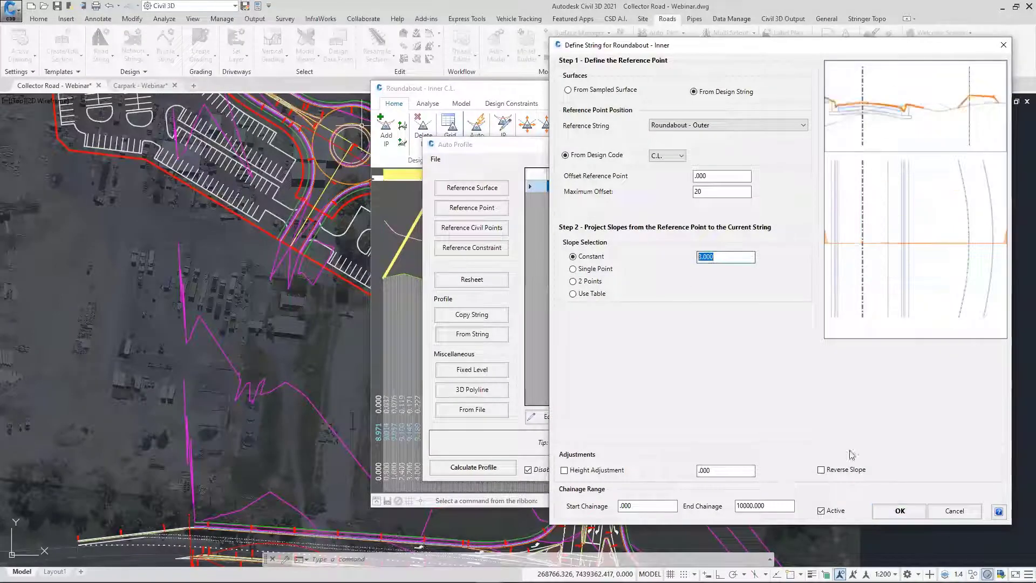
{"action": "left_click", "coordinate": [954, 511]}
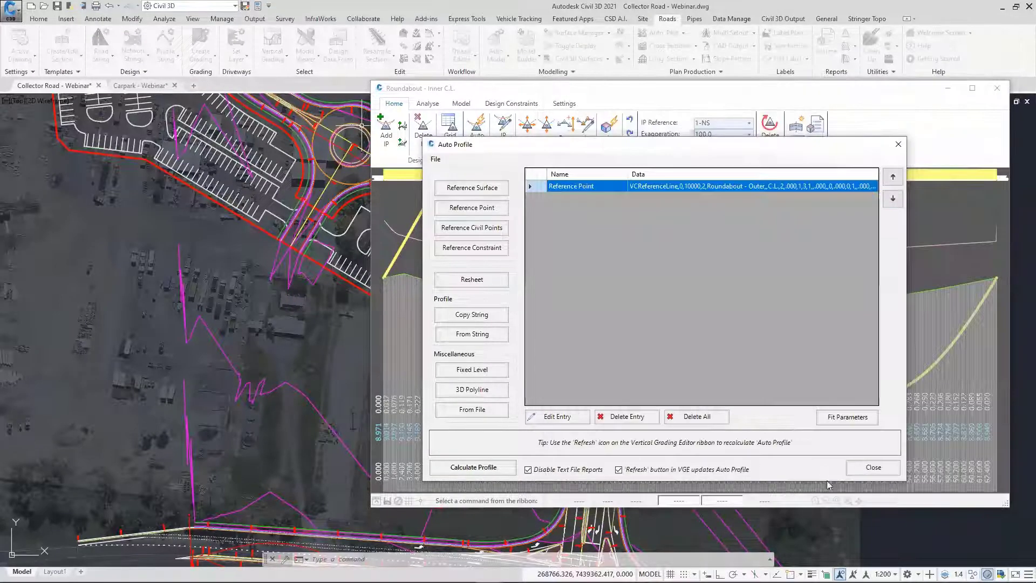
{"action": "left_click", "coordinate": [870, 468]}
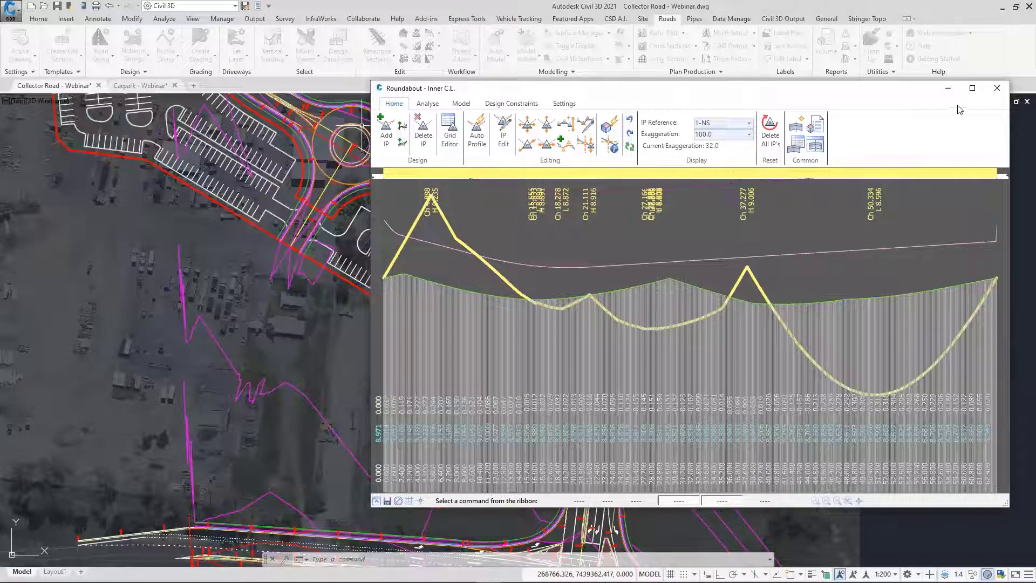
{"action": "left_click", "coordinate": [996, 91]}
Review the surfaces, templates and spacings of the draped island strings, and cancel the Draped Strings form
{"action": "middle_click_drag", "start_coordinate": [666, 301], "coordinate": [600, 208]}
{"action": "middle_click_drag", "start_coordinate": [585, 413], "coordinate": [534, 289]}
{"action": "scroll", "coordinate": [442, 375], "scroll_direction": "up", "scroll_amount": 8}
{"action": "scroll", "coordinate": [443, 375], "scroll_direction": "down", "scroll_amount": 4}
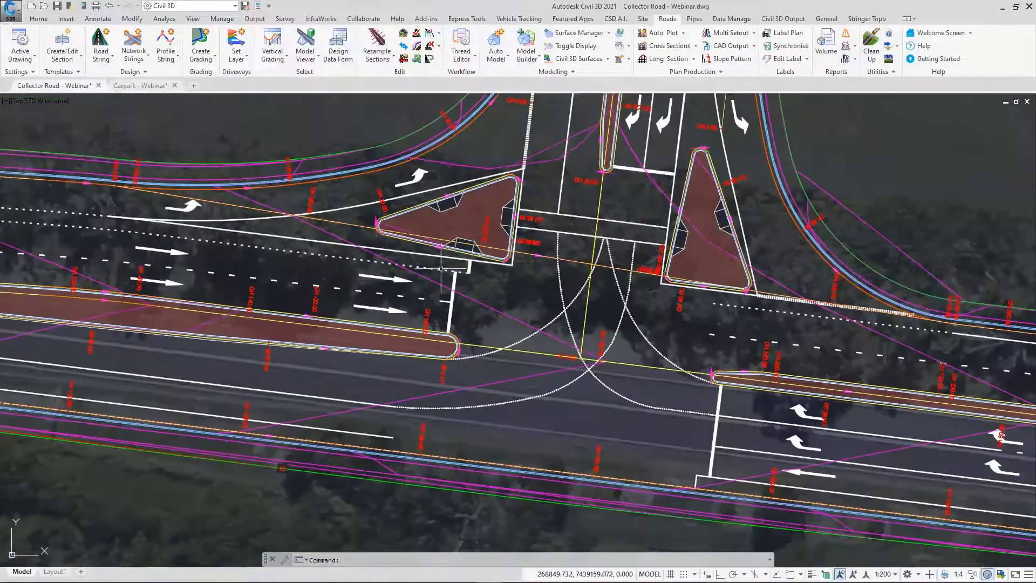
{"action": "left_click", "coordinate": [164, 60]}
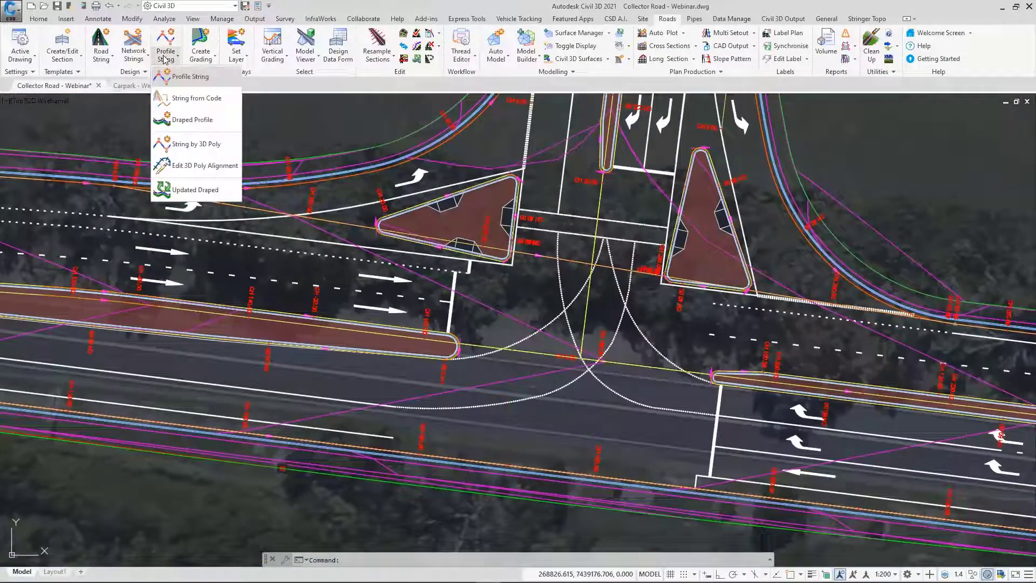
{"action": "left_click", "coordinate": [225, 126]}
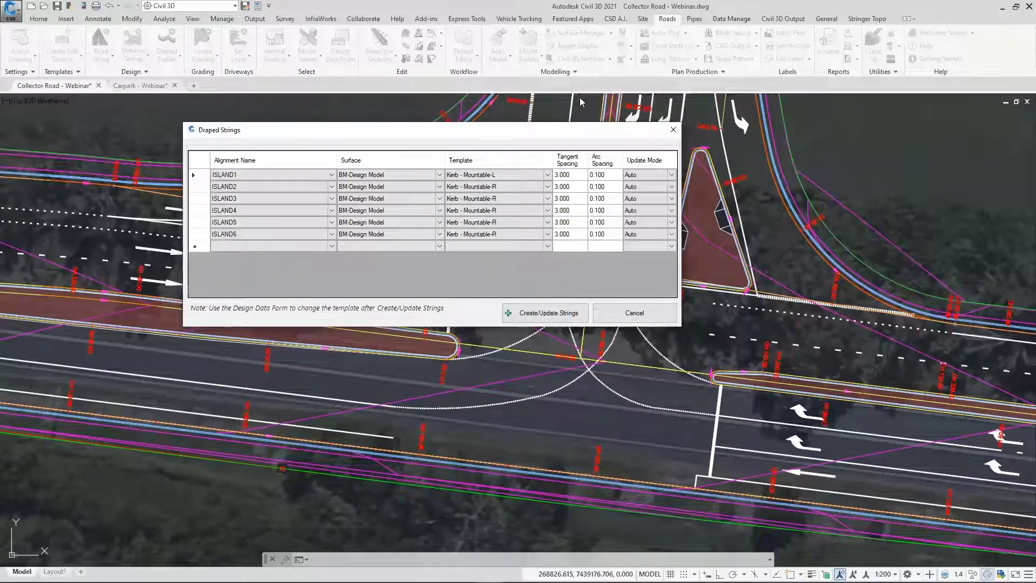
{"action": "left_click", "coordinate": [635, 315]}
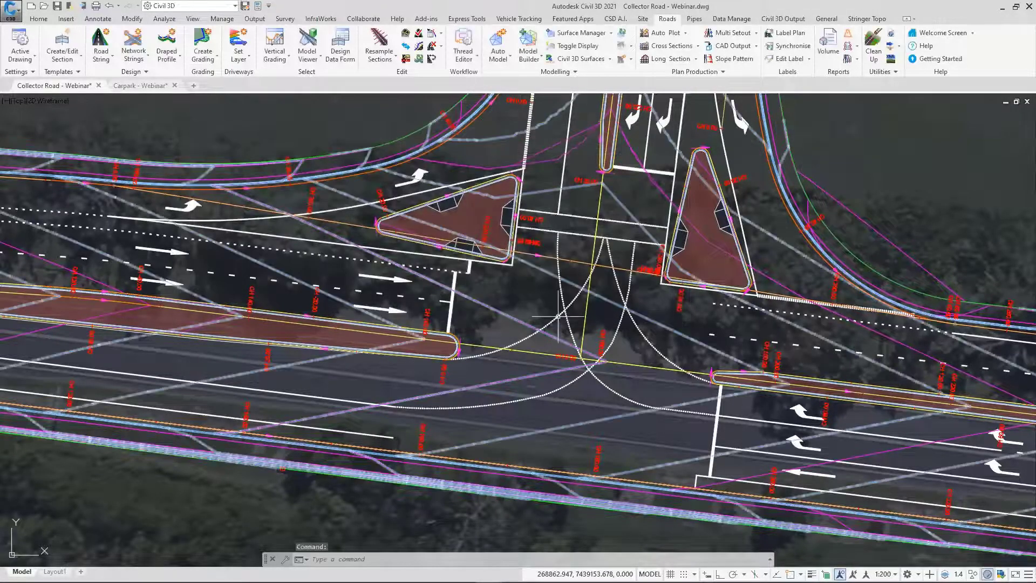
Look at the Carpark drawing again and switch back to the Collector Road drawing
{"action": "left_click", "coordinate": [139, 85]}
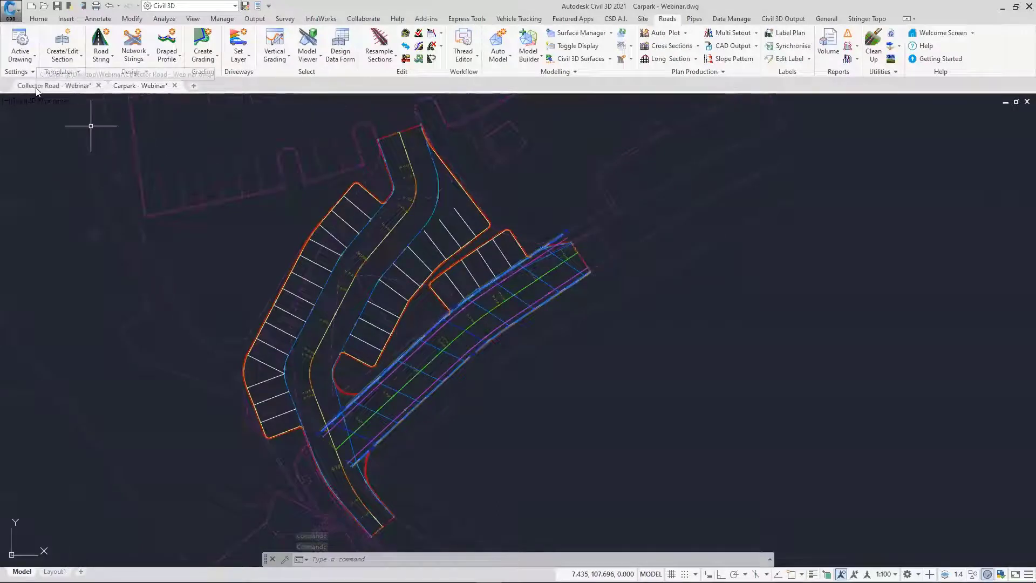
{"action": "mouse_move", "coordinate": [36, 88]}
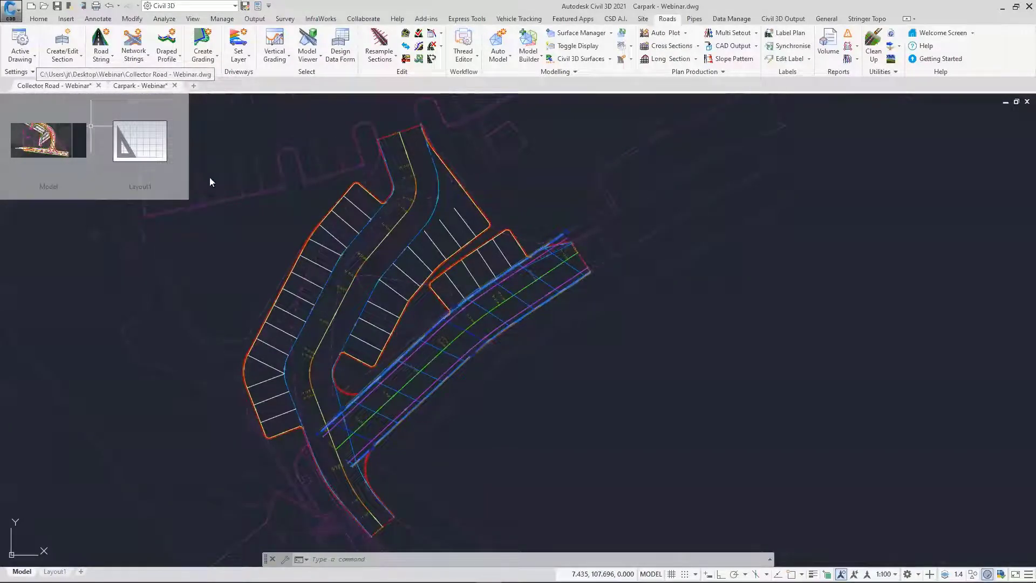
{"action": "left_click", "coordinate": [56, 88]}
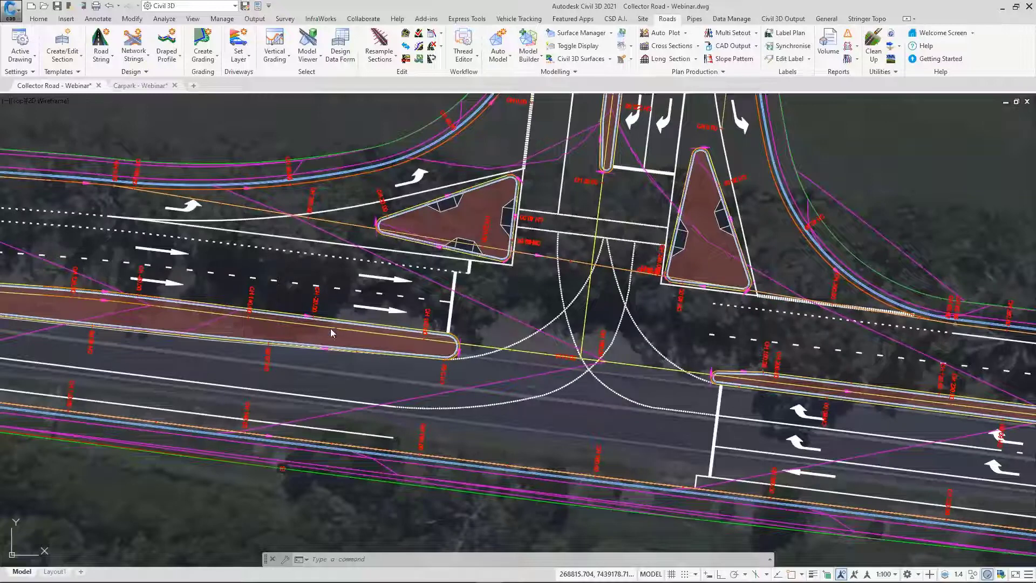
Open the CSD Object Delete list for the Collector Road project and move it clear of the central islands
{"action": "key", "text": "Escape"}
{"action": "key", "text": "Escape"}
{"action": "key", "text": "Escape"}
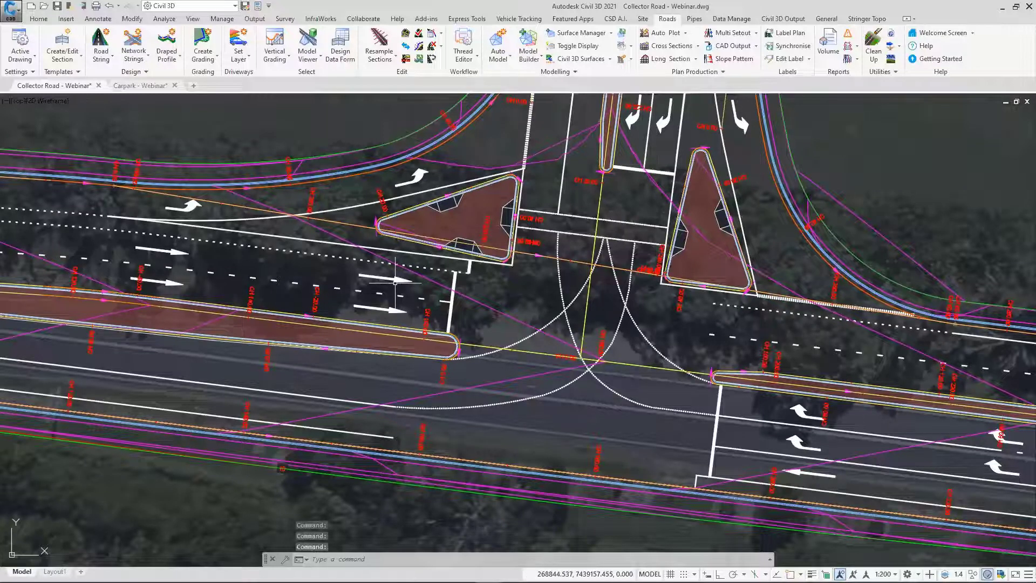
{"action": "left_click", "coordinate": [441, 48]}
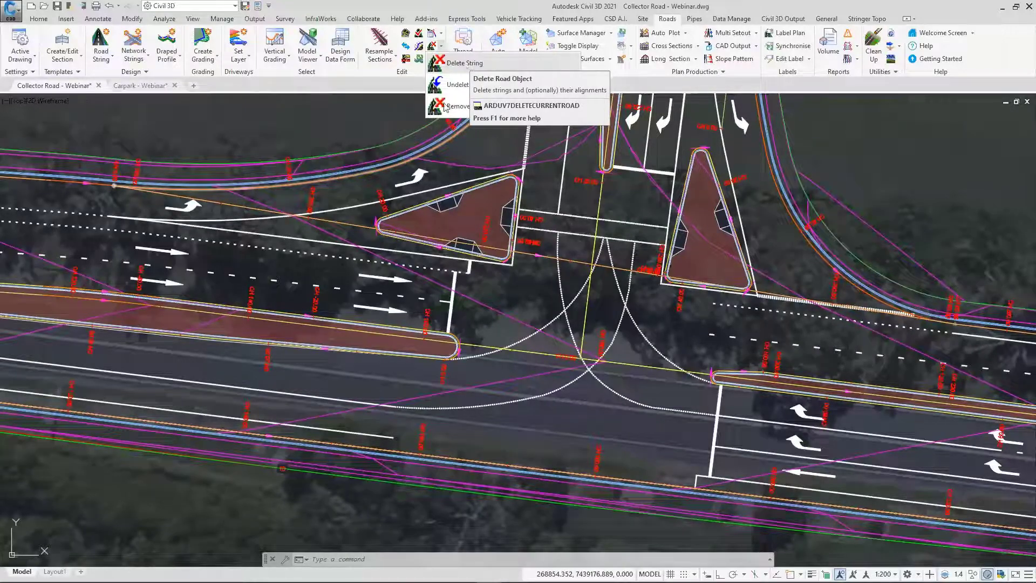
{"action": "scroll", "coordinate": [399, 289], "scroll_direction": "down", "scroll_amount": 2}
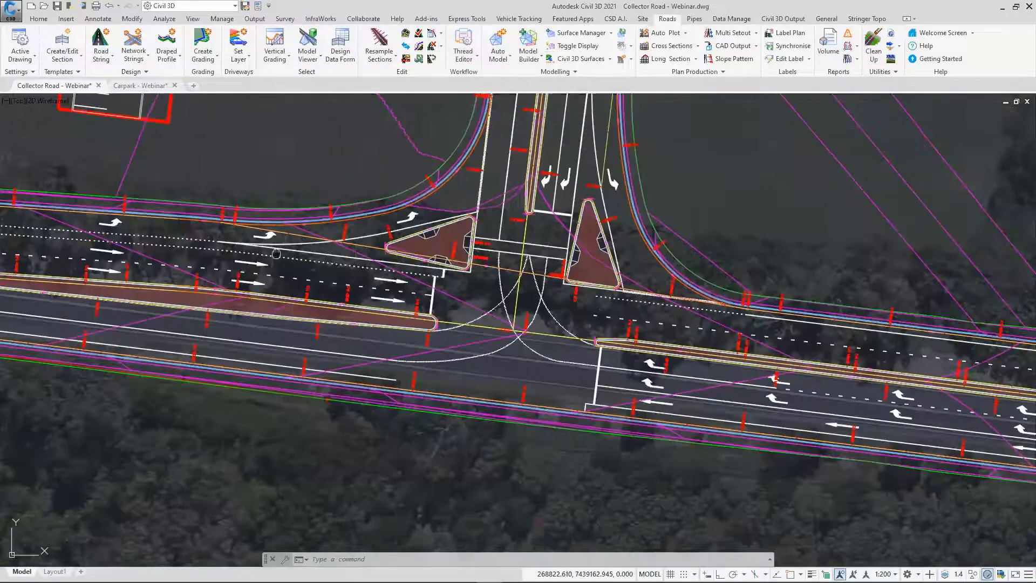
{"action": "middle_click_drag", "start_coordinate": [276, 254], "coordinate": [500, 294]}
{"action": "left_click", "coordinate": [615, 19]}
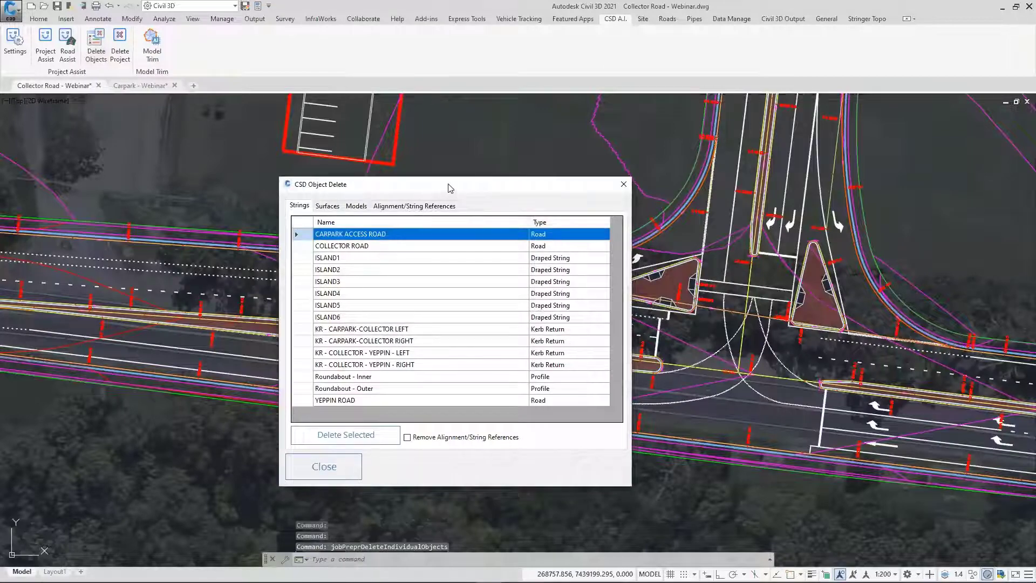
{"action": "left_click_drag", "start_coordinate": [450, 188], "coordinate": [548, 156]}
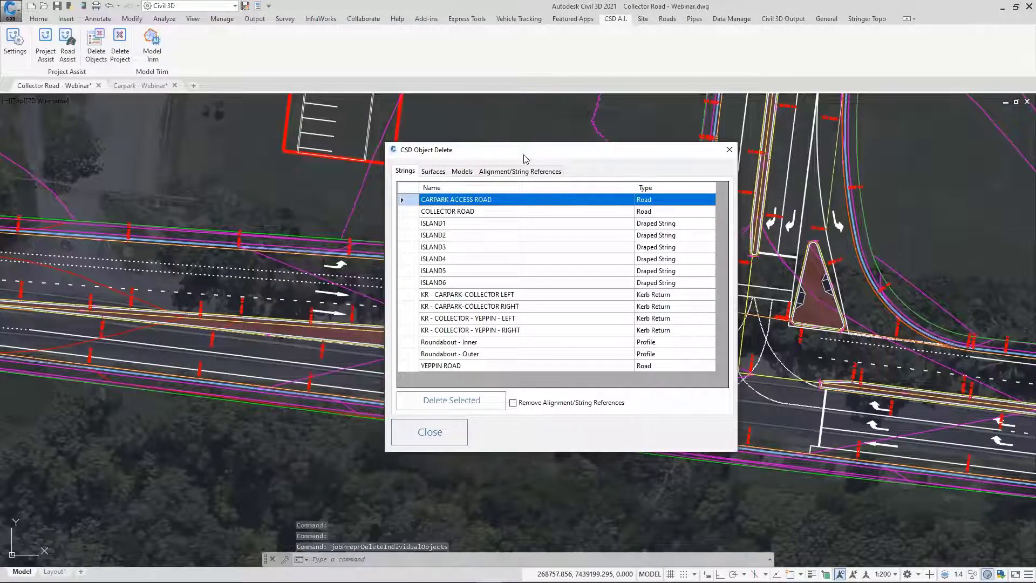
{"action": "left_click_drag", "start_coordinate": [526, 159], "coordinate": [775, 127]}
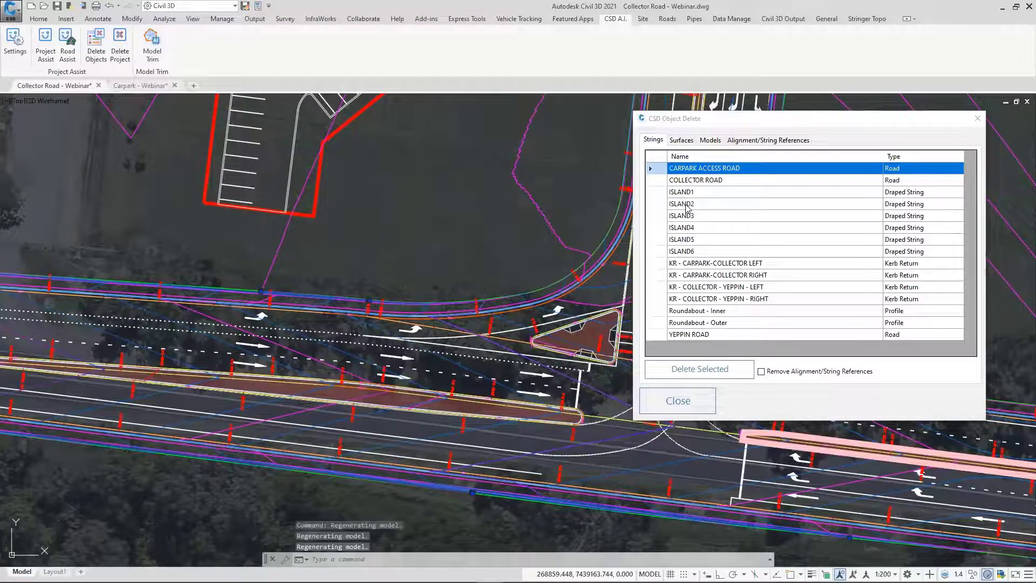
Delete the draped string ISLAND1 together with its alignment/string references, close the object deletion form and inspect the island
{"action": "left_click", "coordinate": [681, 193]}
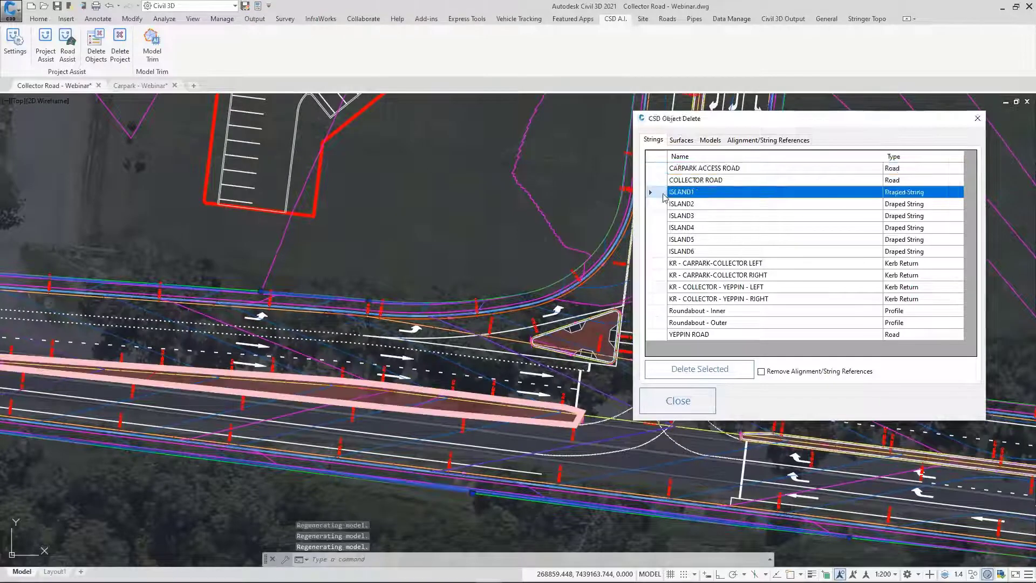
{"action": "left_click", "coordinate": [761, 371]}
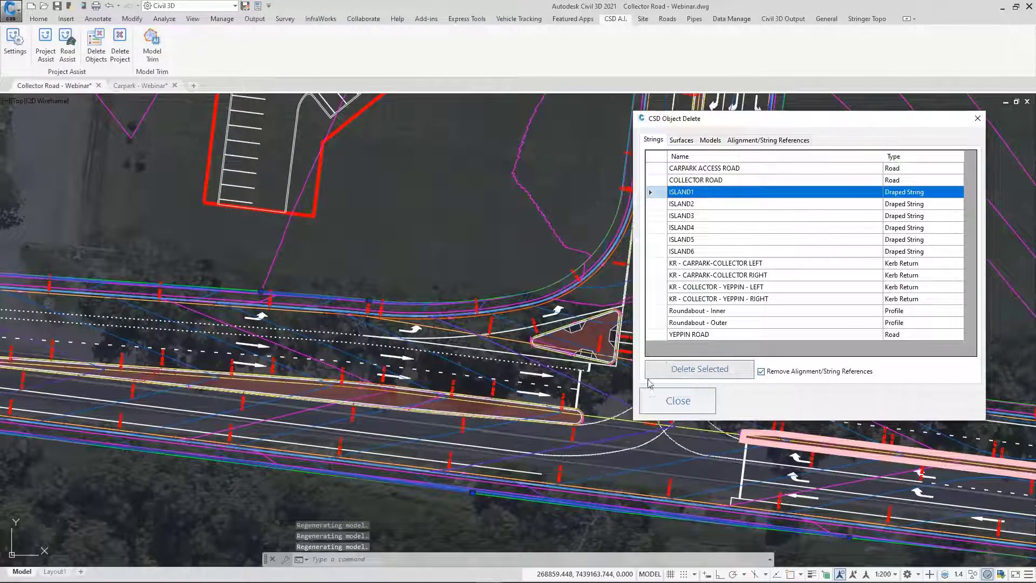
{"action": "left_click", "coordinate": [702, 369]}
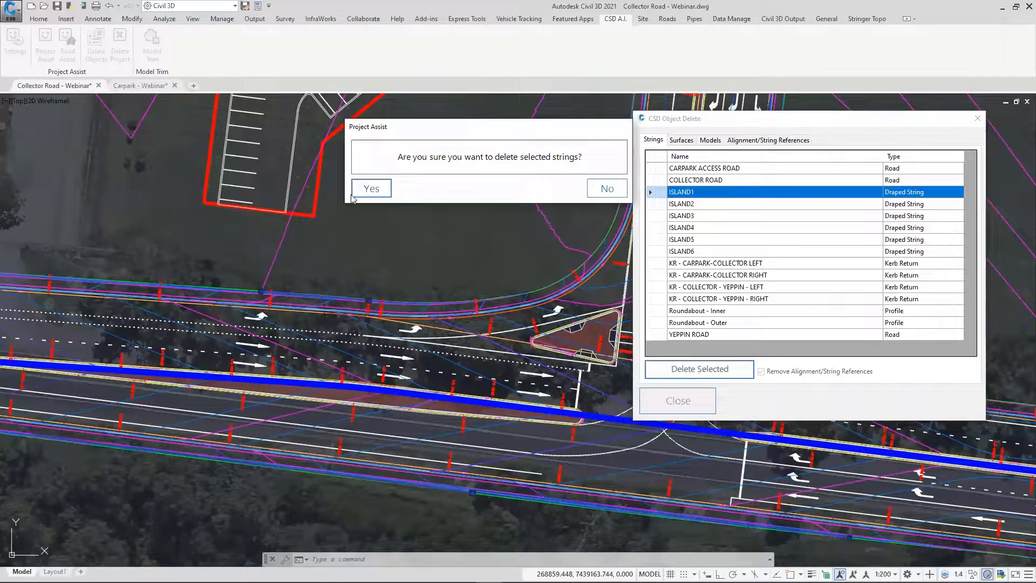
{"action": "left_click", "coordinate": [372, 190]}
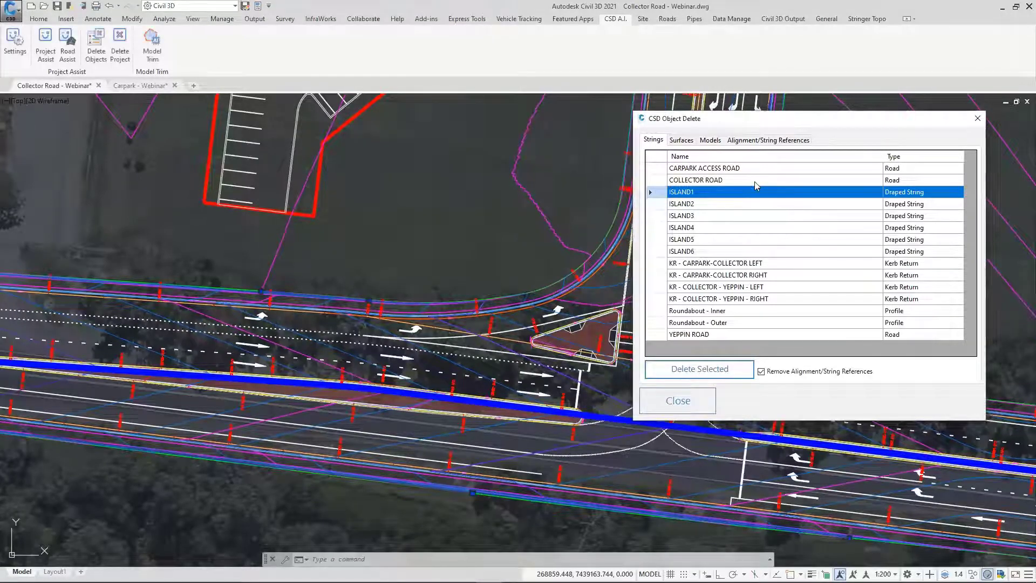
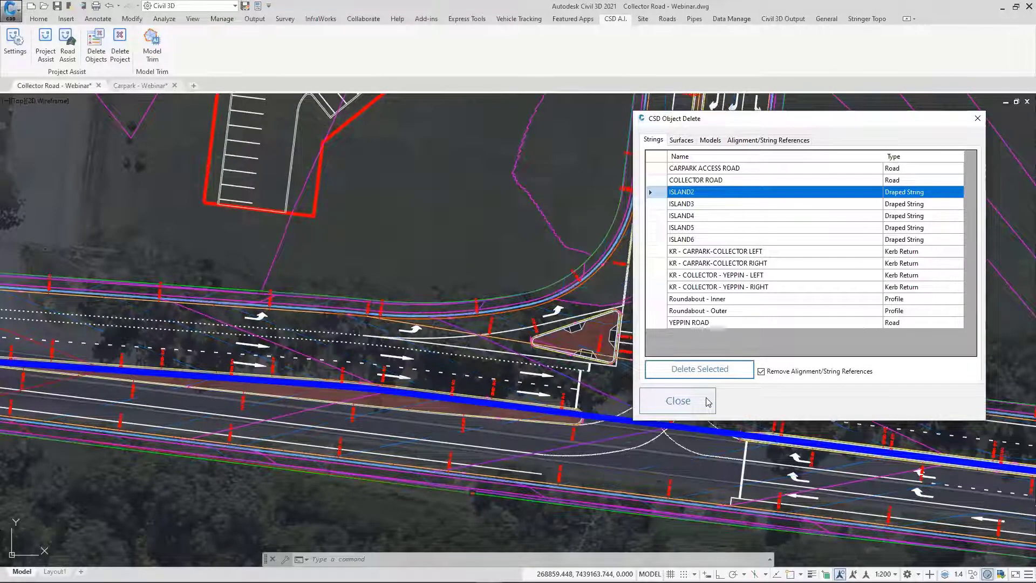
{"action": "left_click", "coordinate": [605, 189]}
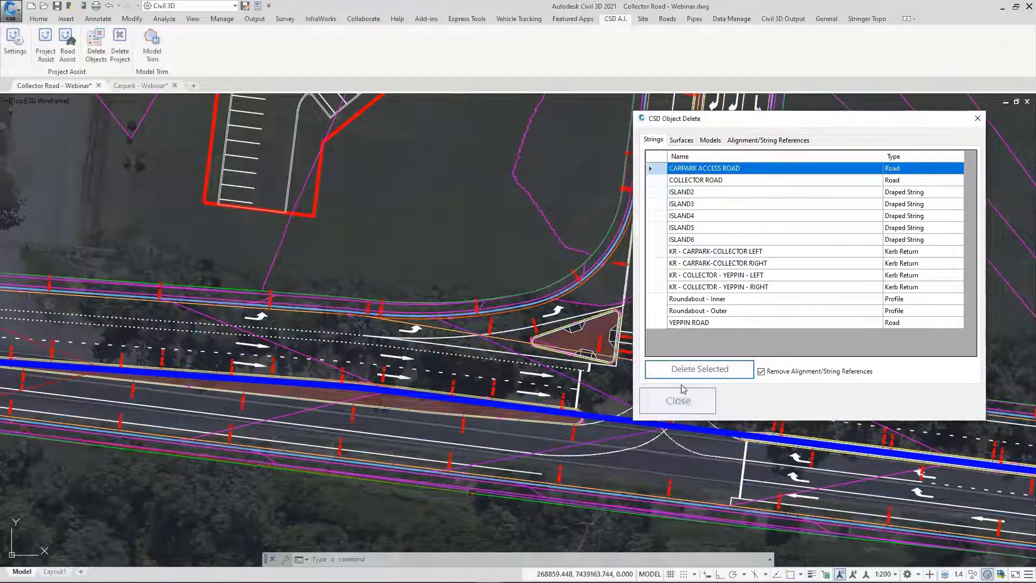
{"action": "left_click", "coordinate": [669, 401]}
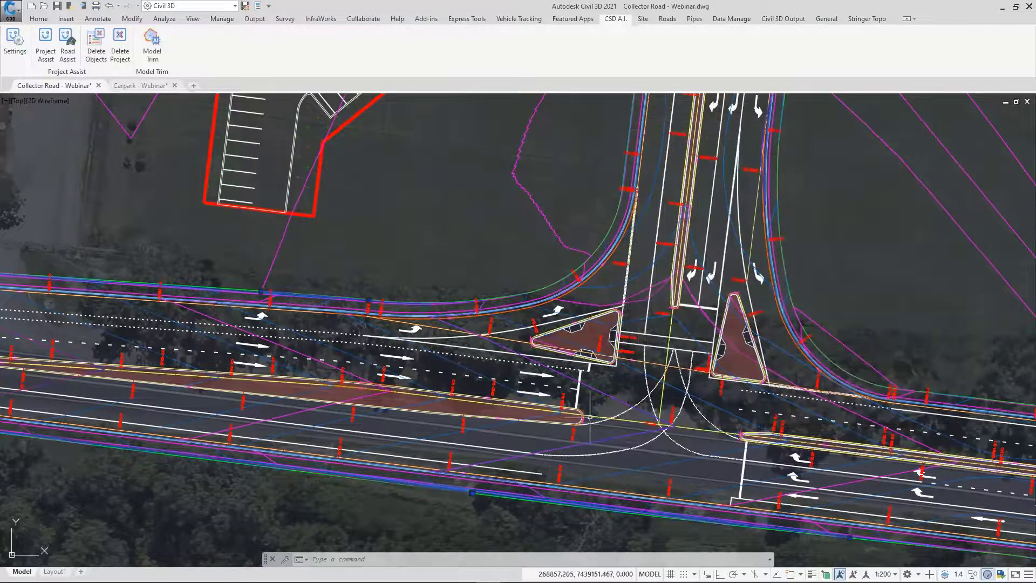
{"action": "scroll", "coordinate": [545, 416], "scroll_direction": "up", "scroll_amount": 5}
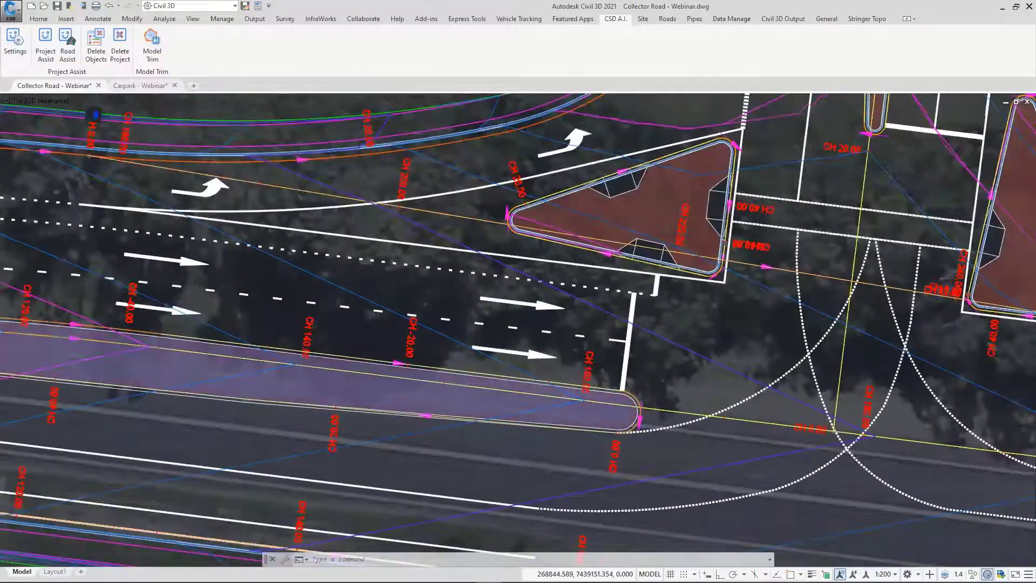
{"action": "scroll", "coordinate": [537, 402], "scroll_direction": "down", "scroll_amount": 5}
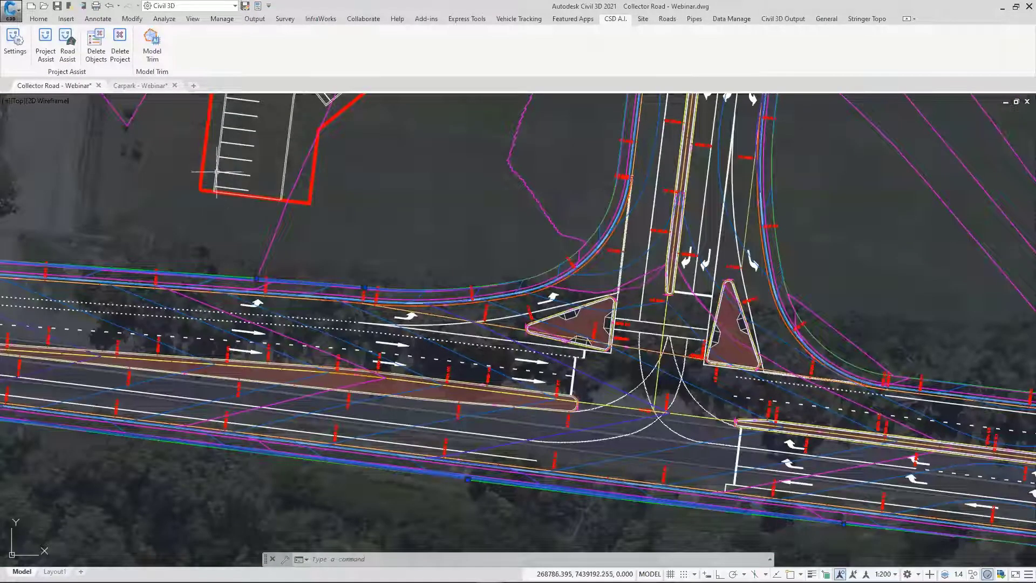
Switch to the Carpark drawing and delete all of its project data
{"action": "left_click", "coordinate": [140, 86]}
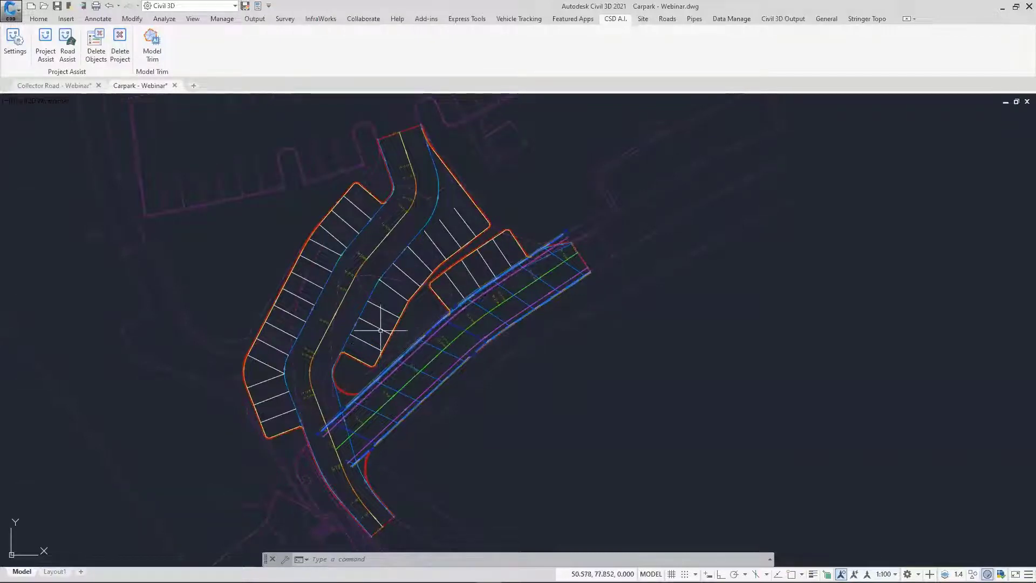
{"action": "left_click", "coordinate": [120, 46]}
{"action": "left_click", "coordinate": [373, 188]}
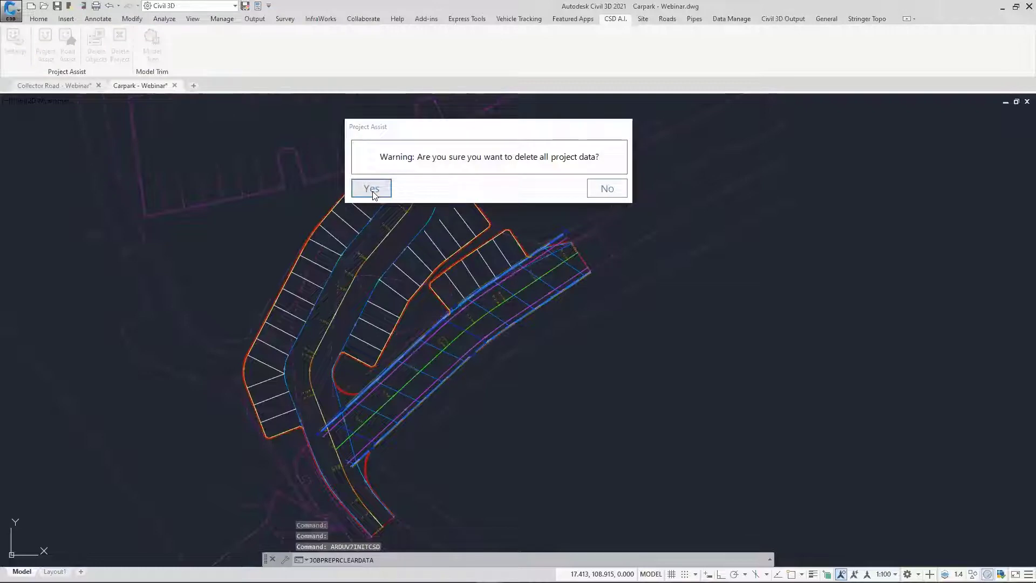
{"action": "left_click", "coordinate": [605, 190]}
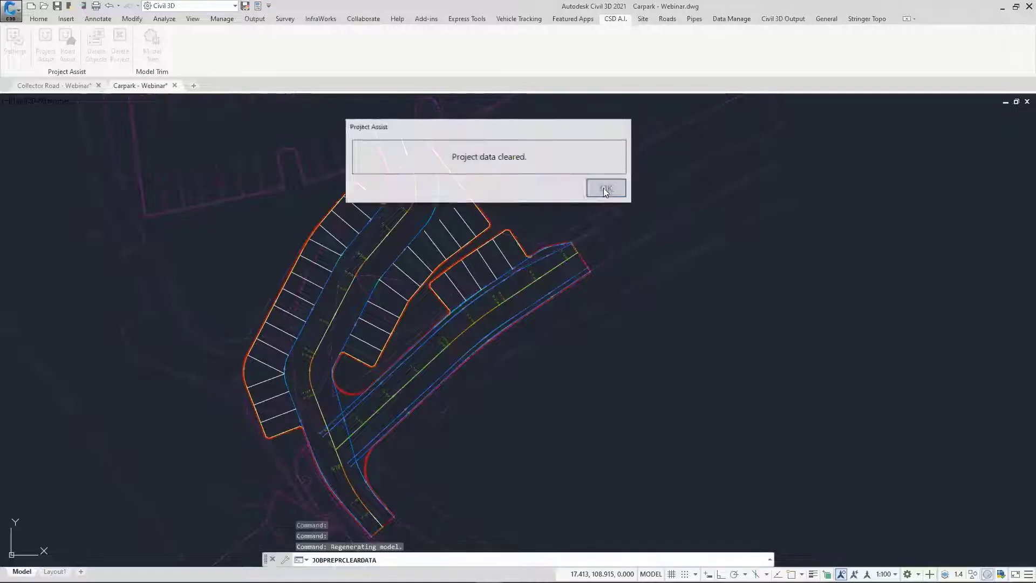
{"action": "left_click", "coordinate": [603, 187]}
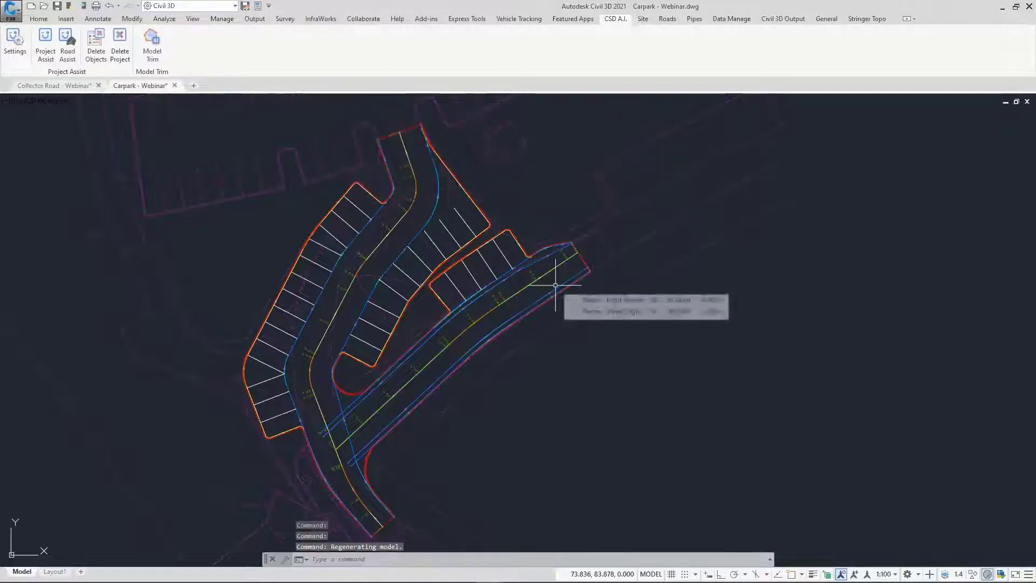
Open the section template editor in the Carpark drawing and move it clear of the car park layout
{"action": "middle_click_drag", "start_coordinate": [662, 254], "coordinate": [594, 266]}
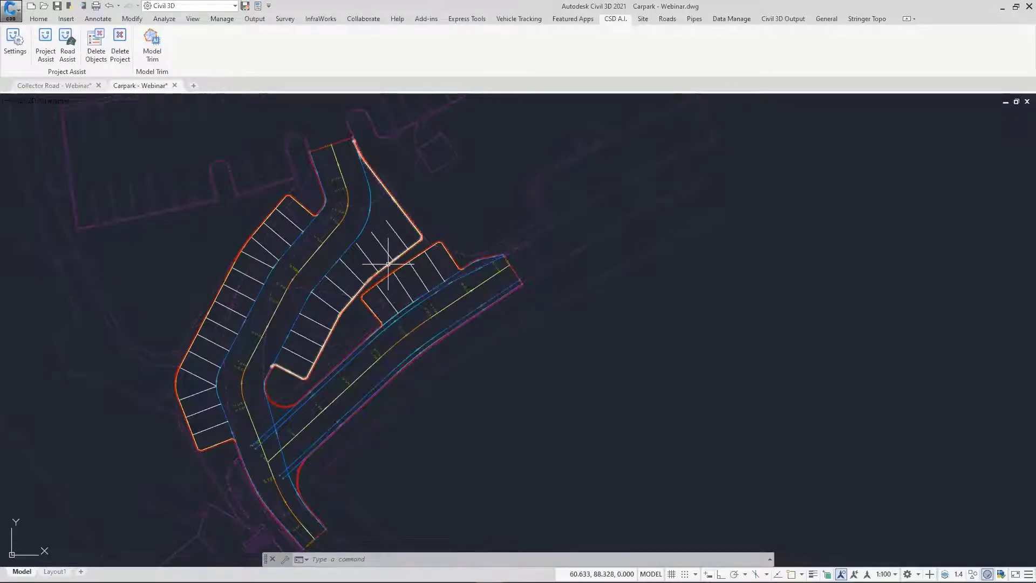
{"action": "mouse_move", "coordinate": [388, 264]}
{"action": "left_click", "coordinate": [667, 19]}
{"action": "left_click", "coordinate": [62, 41]}
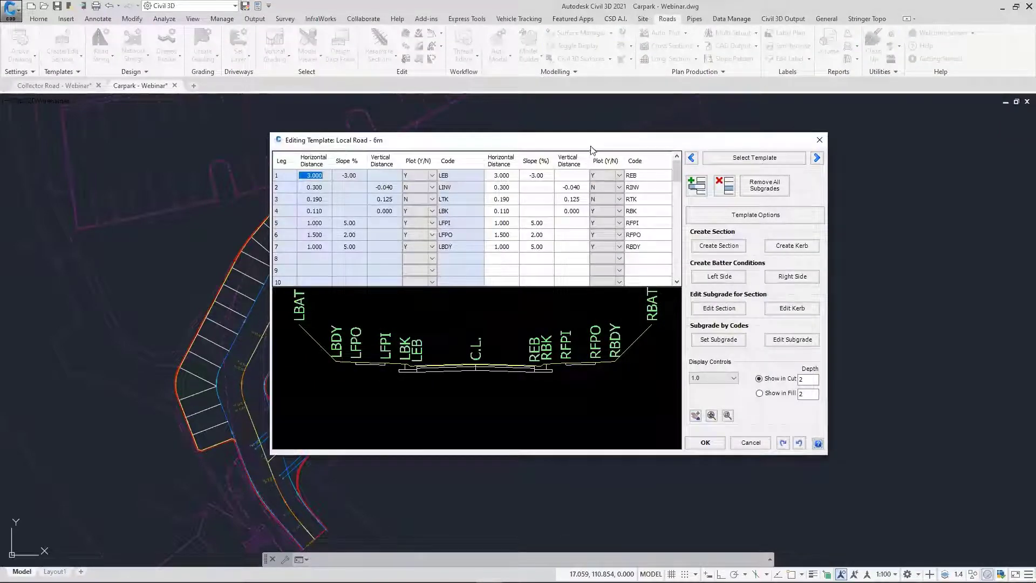
{"action": "left_click_drag", "start_coordinate": [763, 133], "coordinate": [906, 117]}
Load the Local New Road template into the template editor to review its section
{"action": "left_click", "coordinate": [915, 143]}
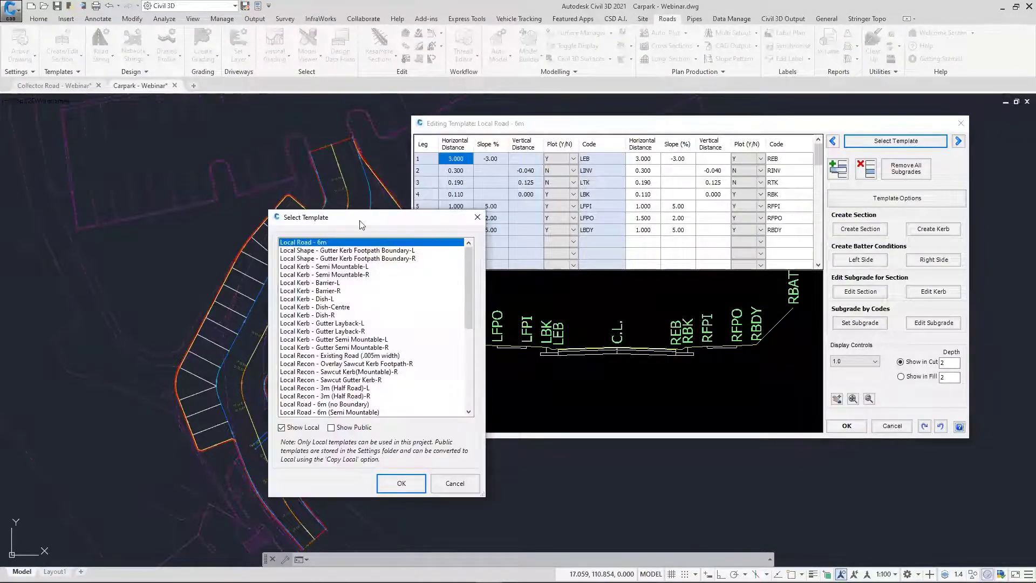
{"action": "left_click_drag", "start_coordinate": [371, 221], "coordinate": [594, 144]}
{"action": "left_click_drag", "start_coordinate": [693, 204], "coordinate": [696, 280]}
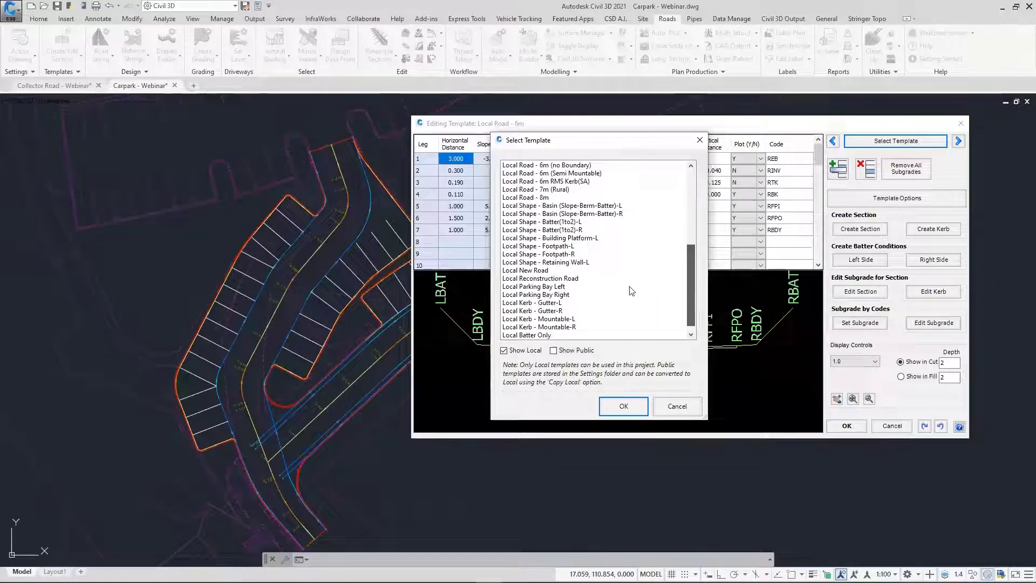
{"action": "left_click", "coordinate": [540, 271]}
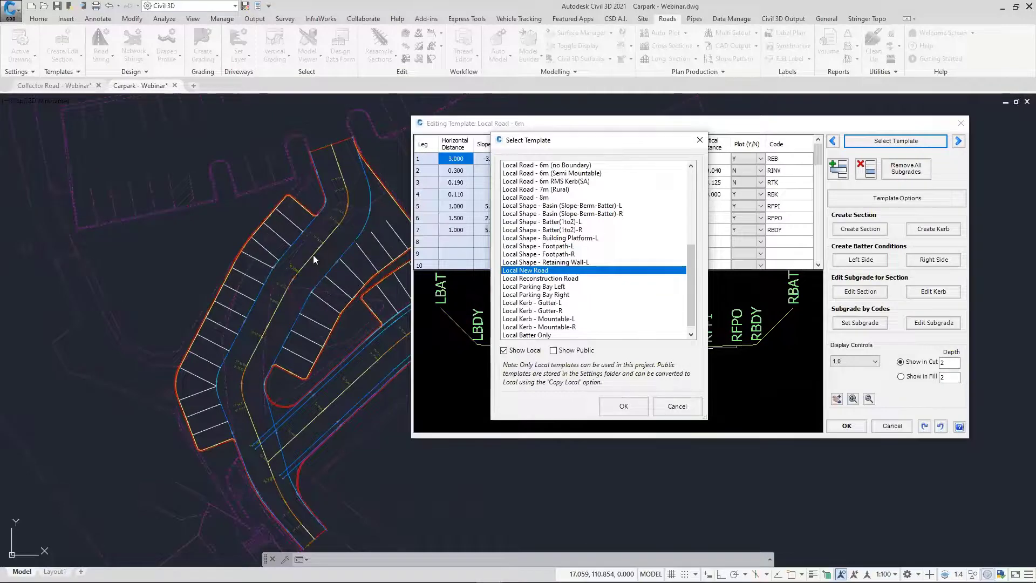
{"action": "left_click", "coordinate": [624, 406]}
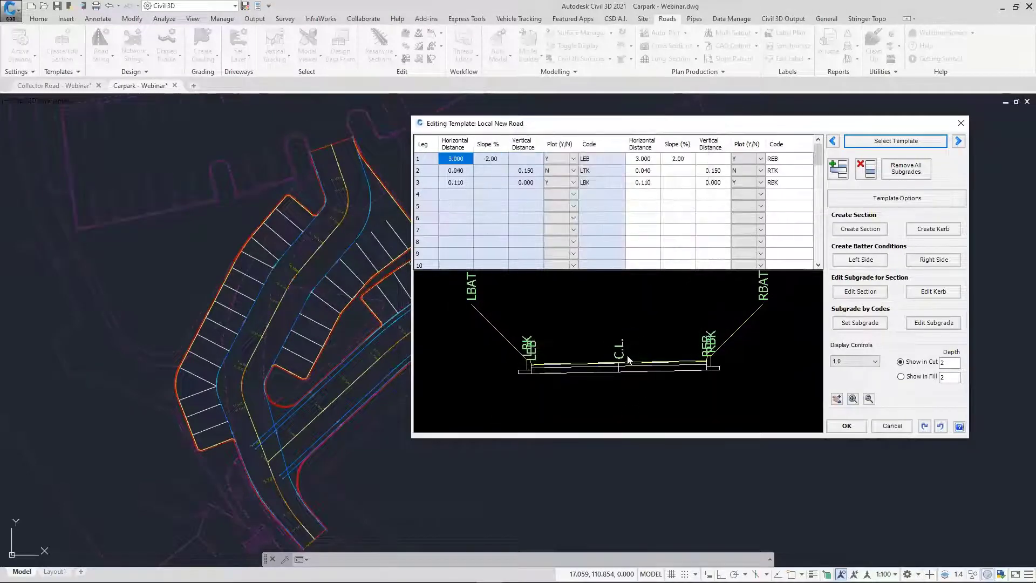
Reopen the template selection and browse the local road, parking bay and kerb templates for another one to review
{"action": "left_click", "coordinate": [920, 143]}
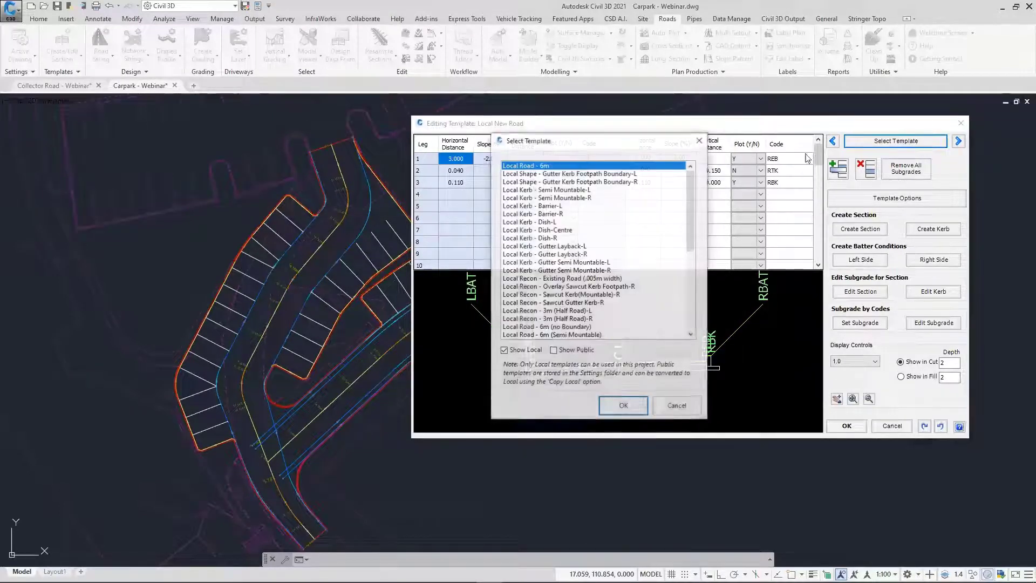
{"action": "scroll", "coordinate": [693, 308], "scroll_direction": "down", "scroll_amount": 7}
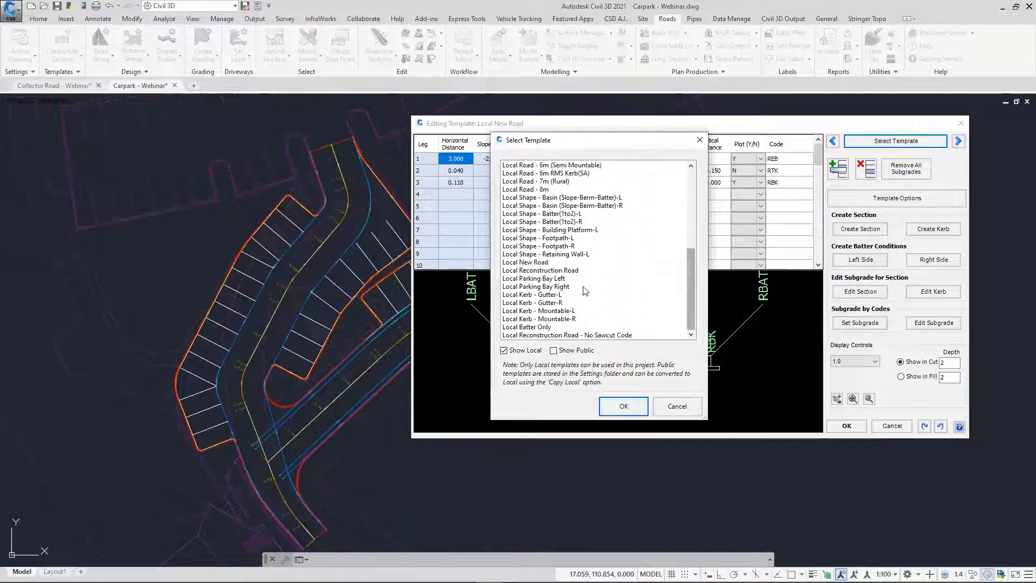
Look at the Local Reconstruction Road template in the template editor and exit the editor without saving
{"action": "left_click", "coordinate": [563, 270]}
{"action": "left_click", "coordinate": [625, 406]}
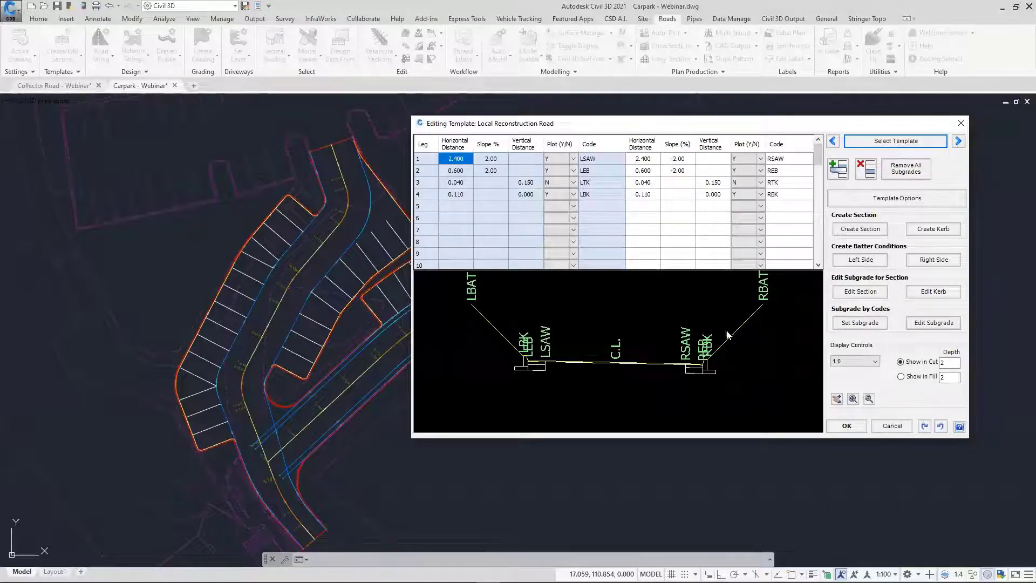
{"action": "key", "text": "ctrl"}
{"action": "left_click", "coordinate": [893, 426]}
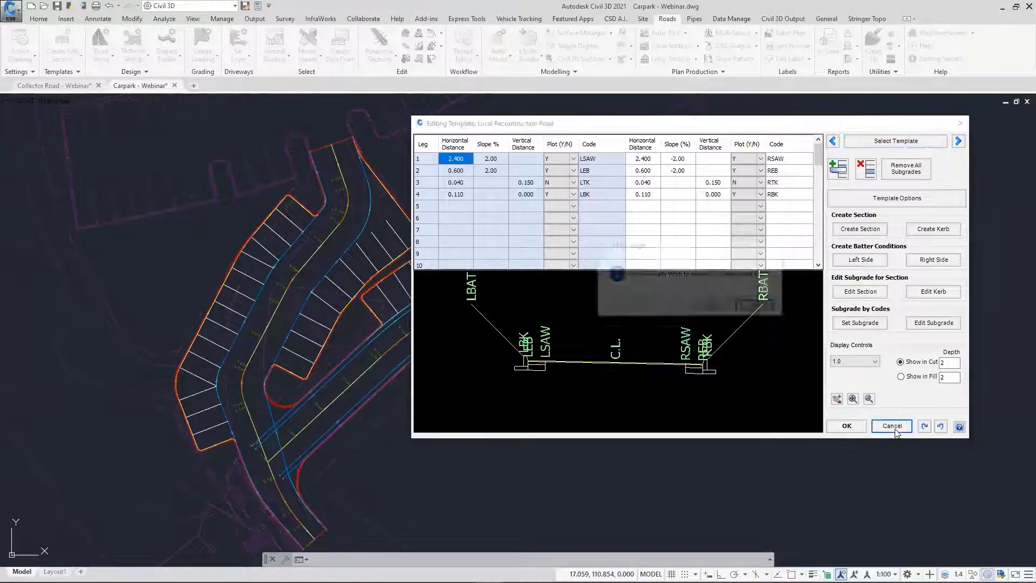
{"action": "left_click", "coordinate": [714, 302]}
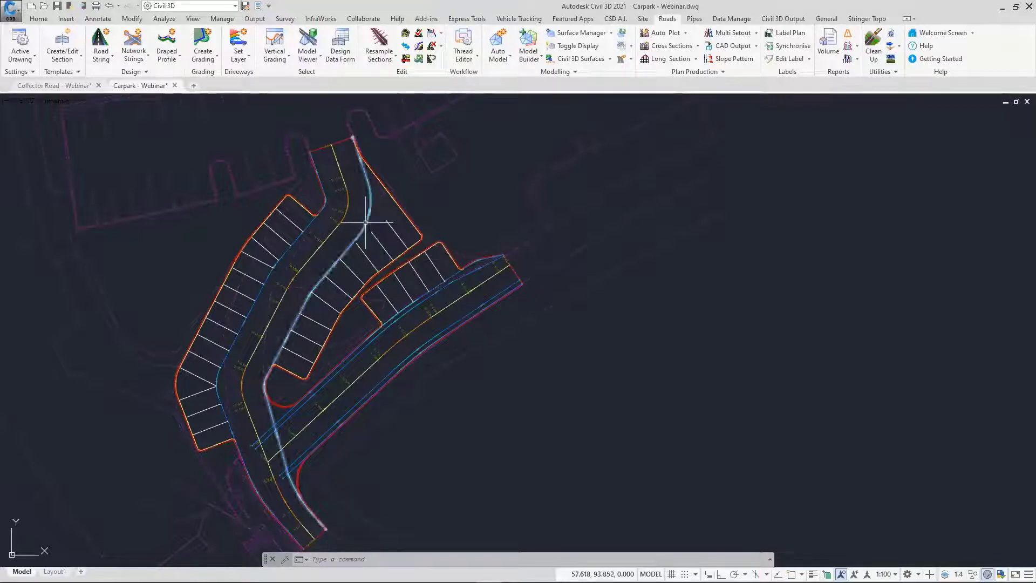
Start Project Assist, review the type options for New Road and New - Left Edge, and accept the predicted alignment usage
{"action": "left_click", "coordinate": [615, 18]}
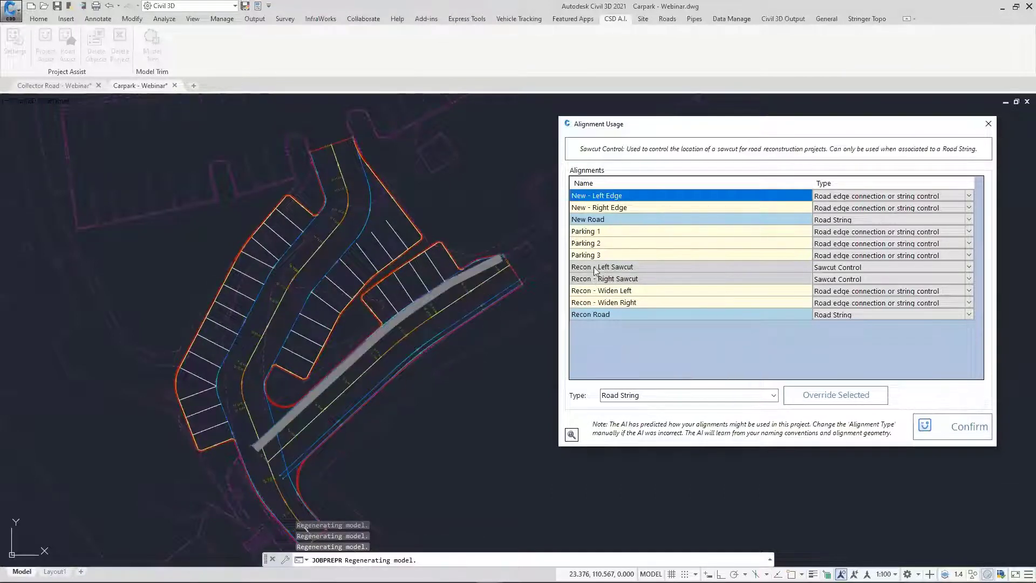
{"action": "left_click", "coordinate": [971, 222]}
{"action": "left_click", "coordinate": [971, 222]}
{"action": "left_click", "coordinate": [970, 223]}
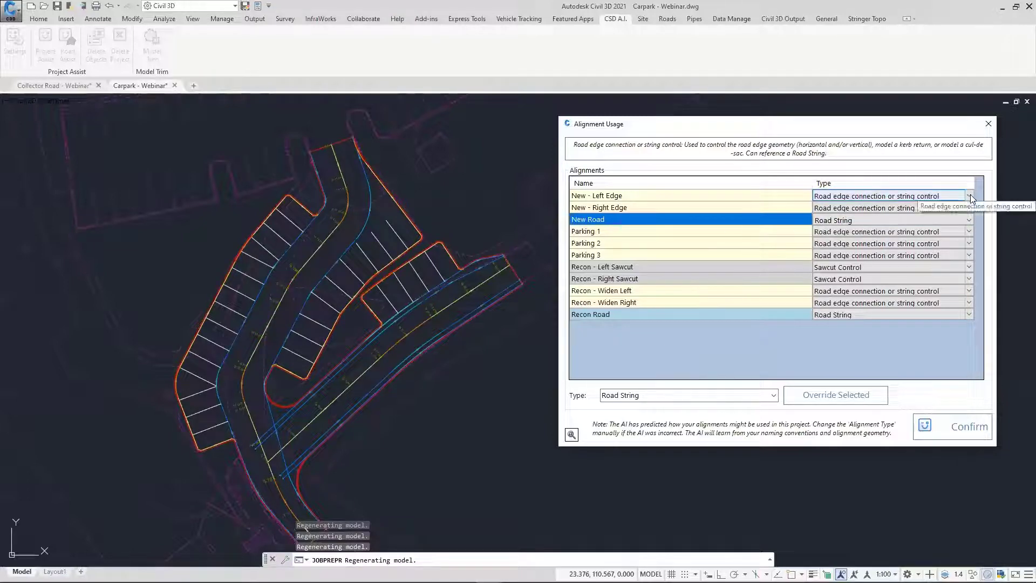
{"action": "left_click", "coordinate": [971, 197]}
{"action": "left_click", "coordinate": [970, 197]}
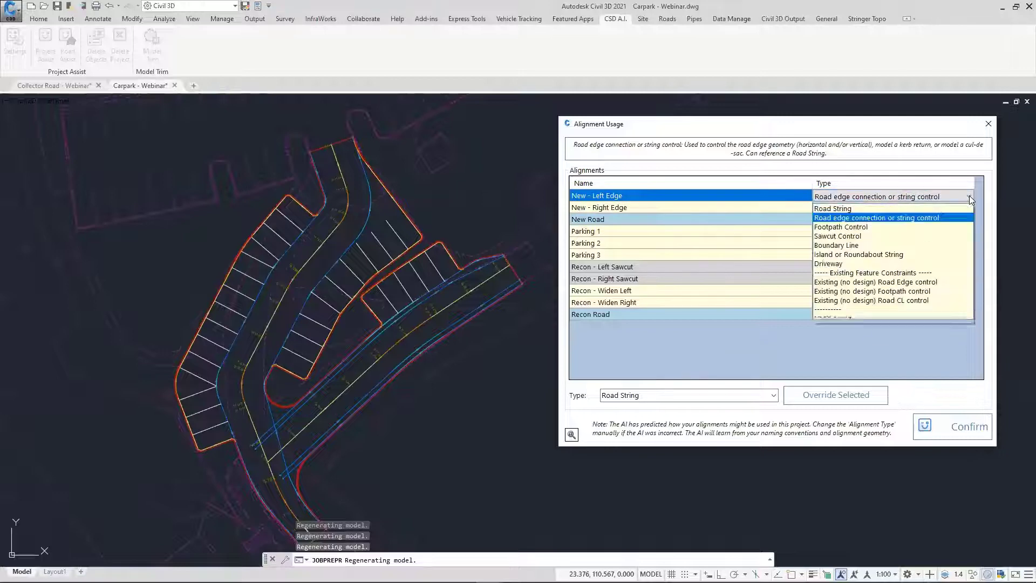
{"action": "left_click", "coordinate": [970, 196]}
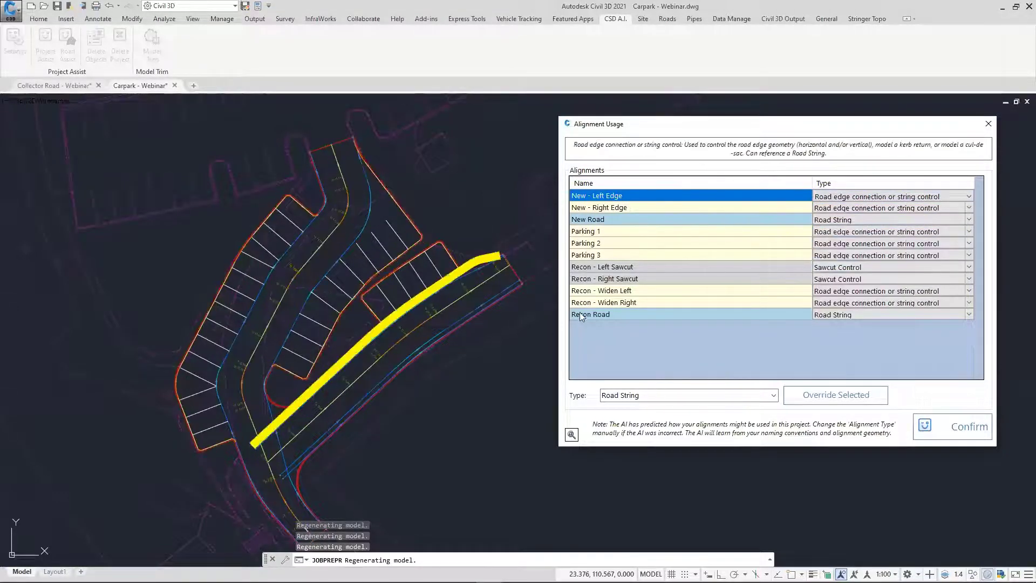
{"action": "left_click", "coordinate": [949, 434]}
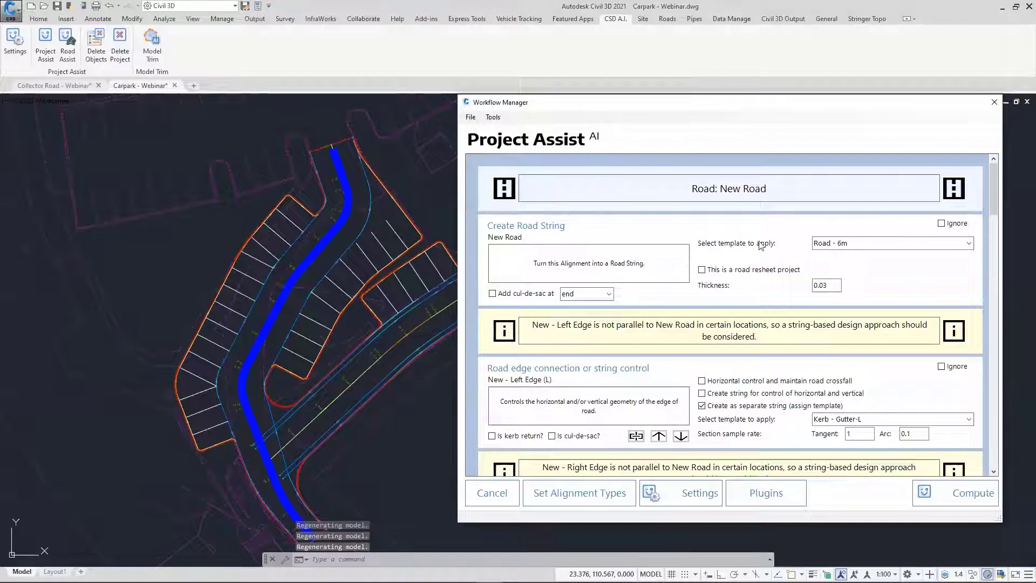
Apply the New Road template to the New Road string in the workflow
{"action": "left_click", "coordinate": [969, 242]}
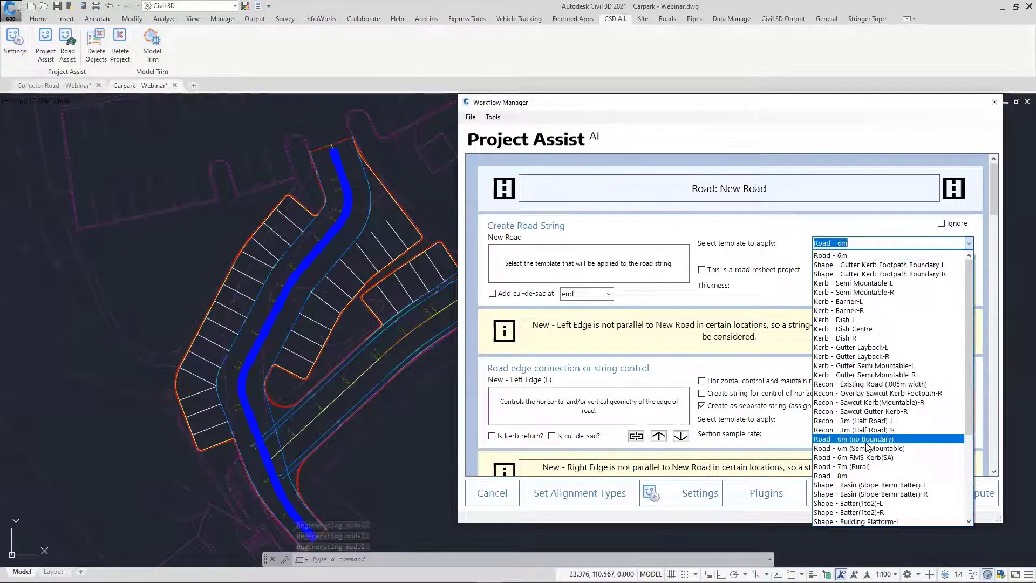
{"action": "scroll", "coordinate": [867, 446], "scroll_direction": "down", "scroll_amount": 4}
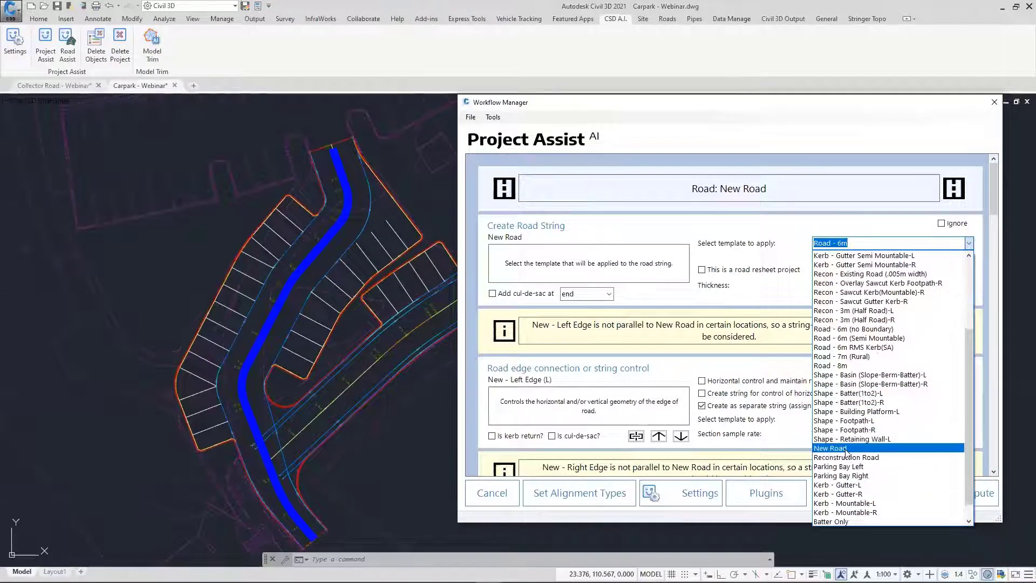
{"action": "left_click", "coordinate": [846, 449]}
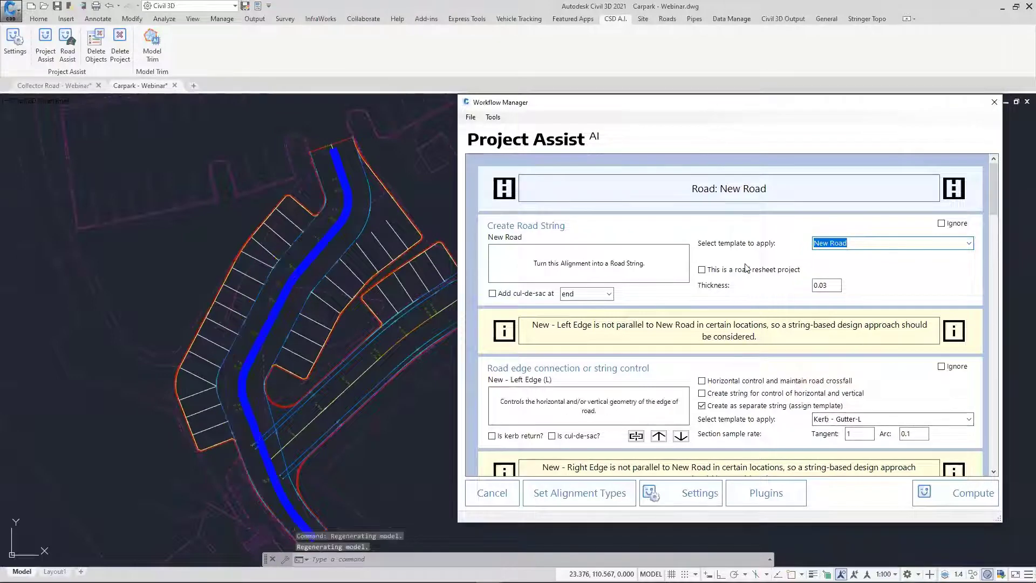
Set both New - Left Edge and New - Right Edge to horizontal control and maintain road crossfall
{"action": "scroll", "coordinate": [995, 197], "scroll_direction": "down", "scroll_amount": 3}
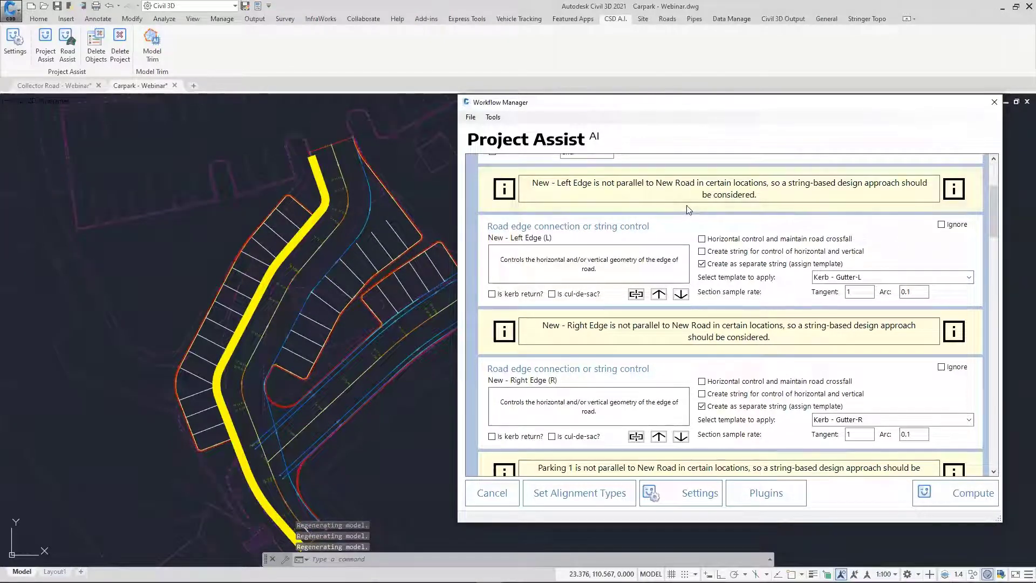
{"action": "left_click", "coordinate": [702, 239]}
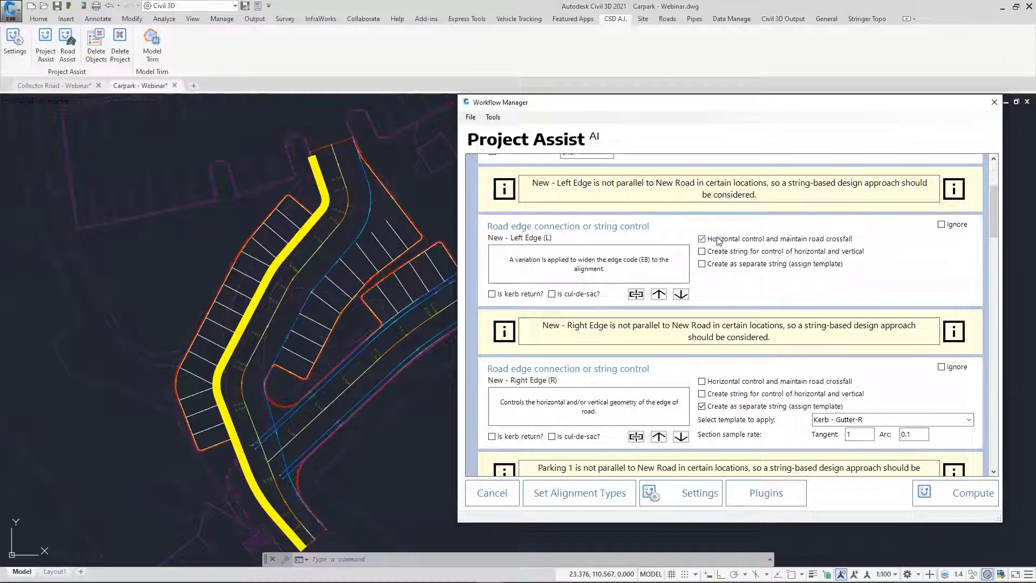
{"action": "left_click", "coordinate": [716, 385]}
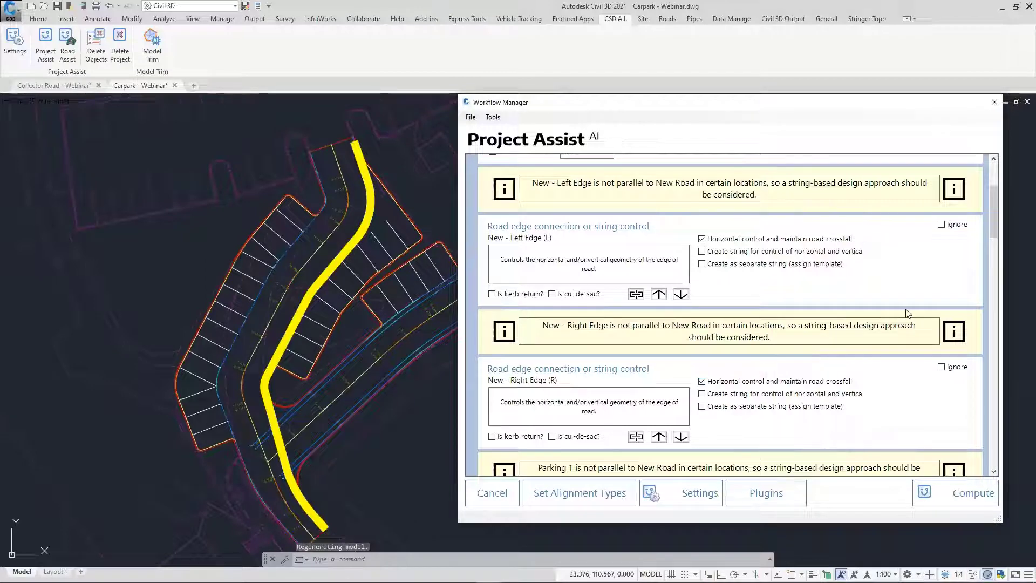
Exclude the Parking 1 and Parking 2 edge actions and all Recon Road actions from the workflow with Ignore
{"action": "left_click_drag", "start_coordinate": [994, 214], "coordinate": [989, 256]}
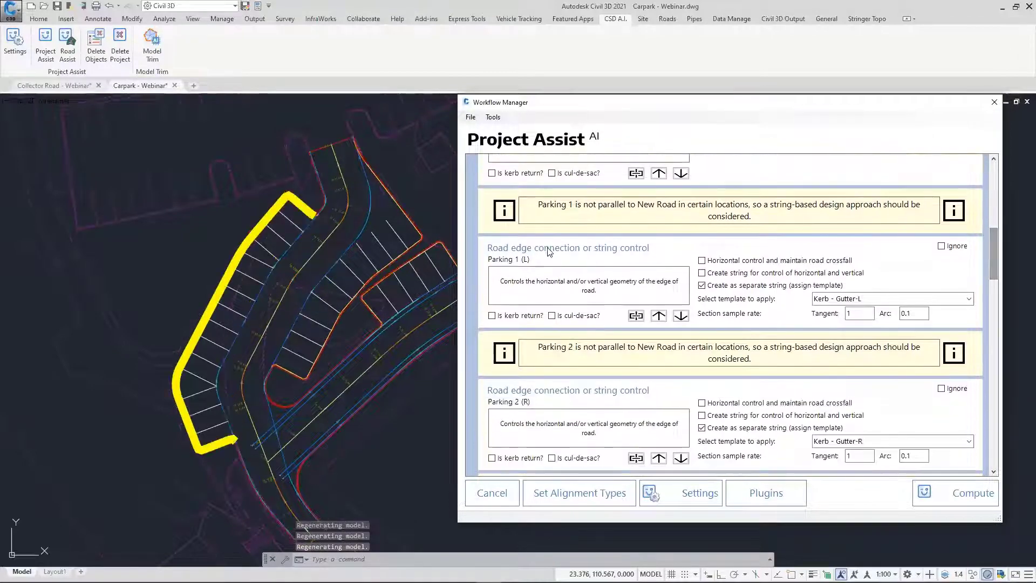
{"action": "left_click", "coordinate": [942, 246]}
{"action": "left_click_drag", "start_coordinate": [994, 249], "coordinate": [996, 280]}
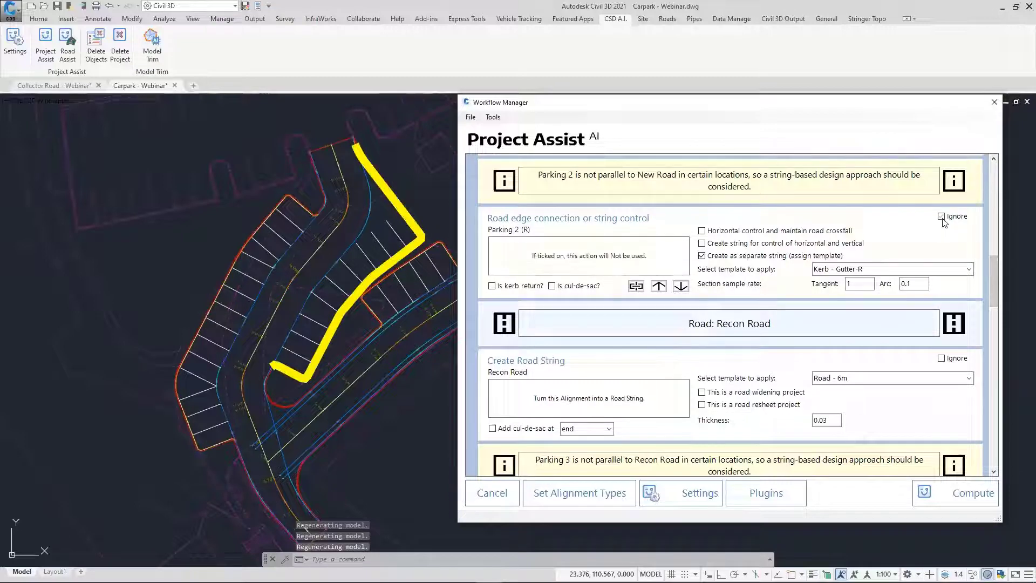
{"action": "left_click_drag", "start_coordinate": [994, 279], "coordinate": [994, 305]}
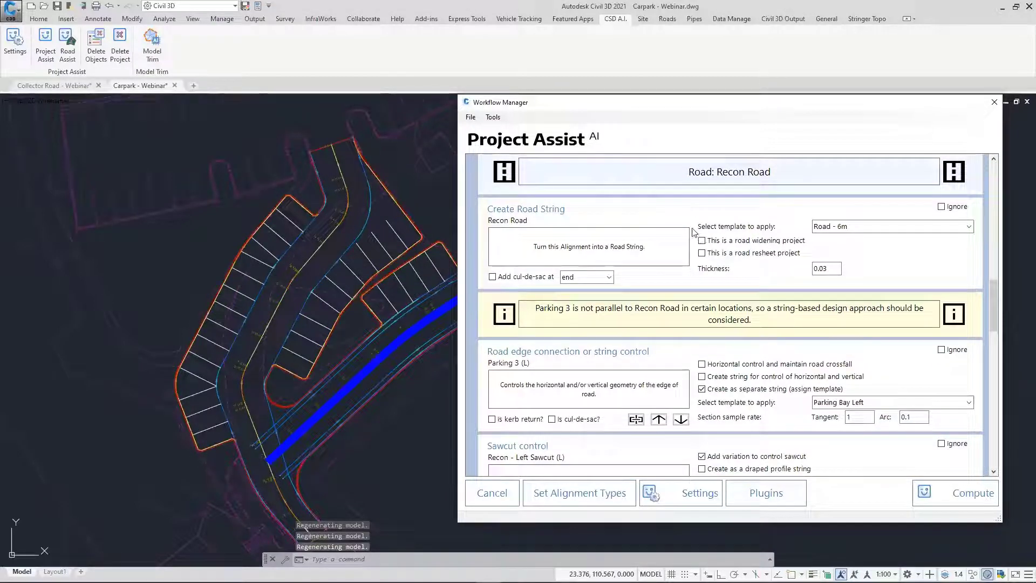
{"action": "left_click", "coordinate": [942, 206]}
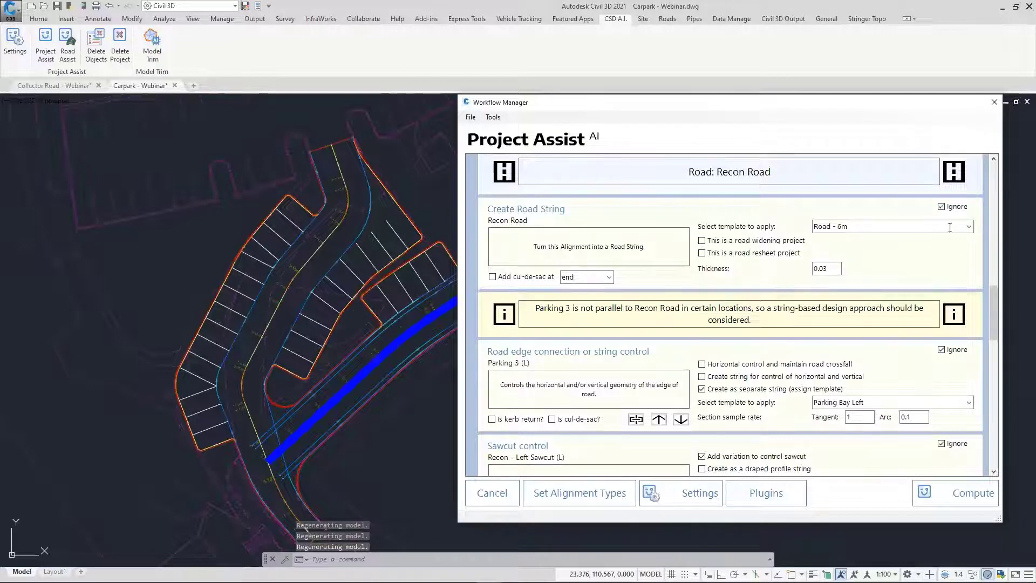
Compute the workflow with the kerb return and model building actions included, naming its thread "New Road"
{"action": "left_click_drag", "start_coordinate": [993, 312], "coordinate": [1002, 432]}
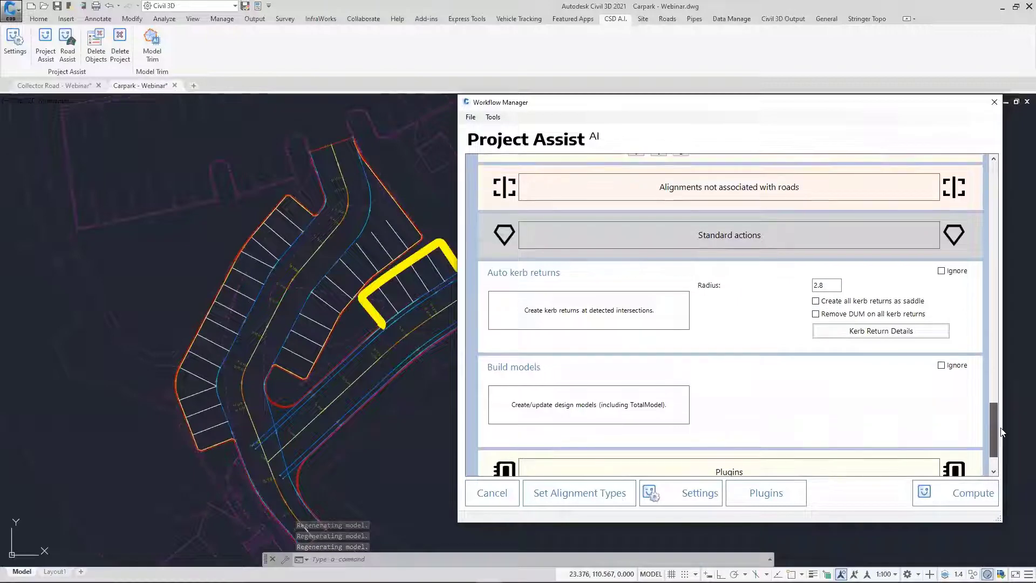
{"action": "left_click", "coordinate": [954, 497]}
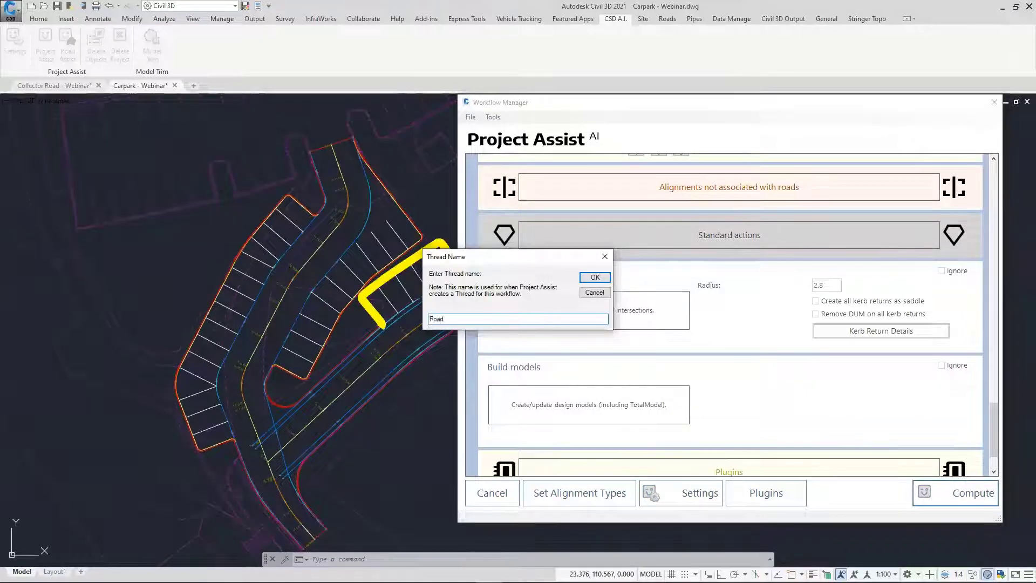
{"action": "key", "text": "Home"}
{"action": "type", "text": "New"}
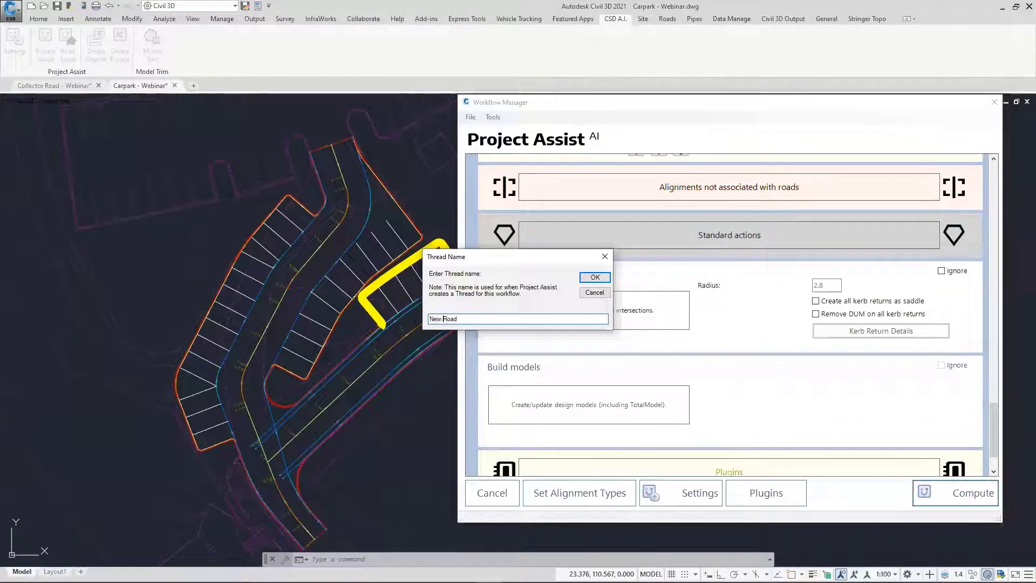
{"action": "key", "text": "Return"}
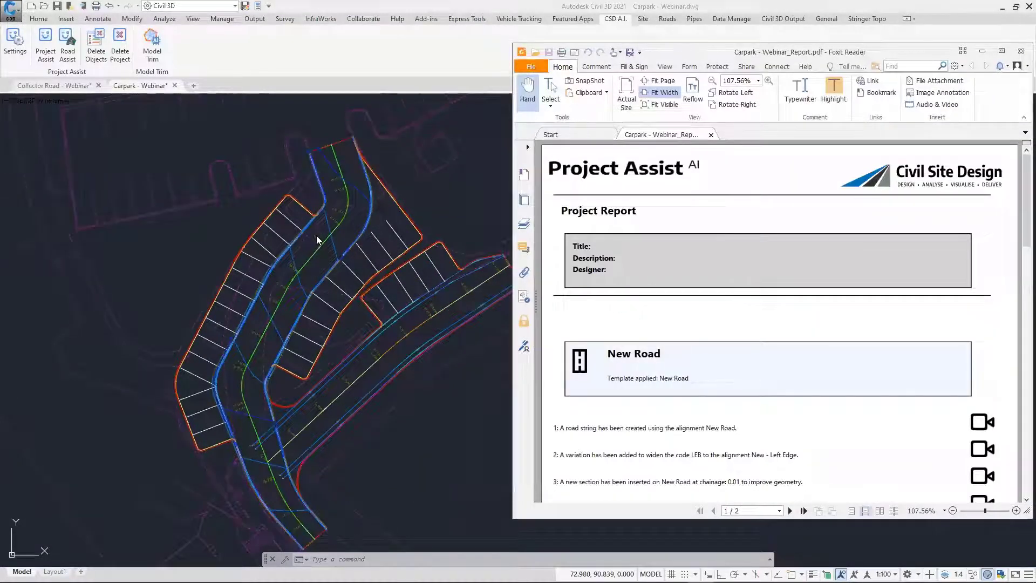
Read through the Project Assist report on New Road, the kerb returns and the thread, and close it
{"action": "scroll", "coordinate": [599, 317], "scroll_direction": "down", "scroll_amount": 6}
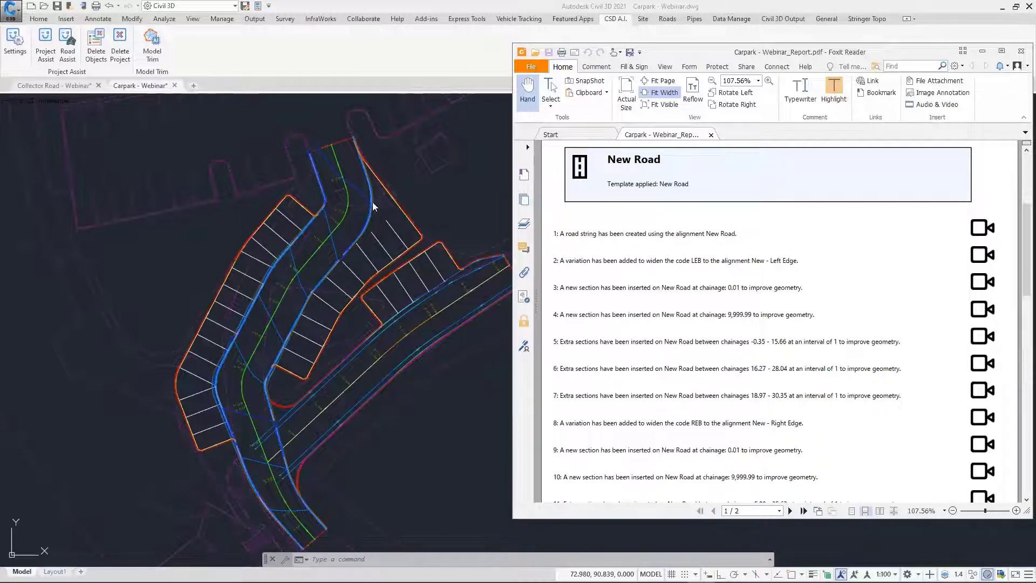
{"action": "scroll", "coordinate": [749, 345], "scroll_direction": "down", "scroll_amount": 3}
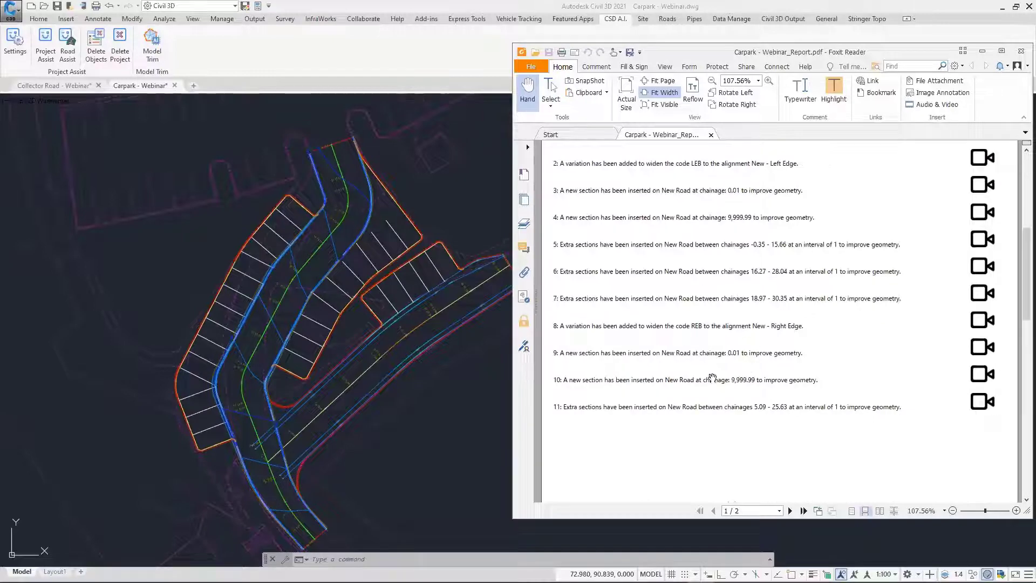
{"action": "scroll", "coordinate": [713, 378], "scroll_direction": "down", "scroll_amount": 10}
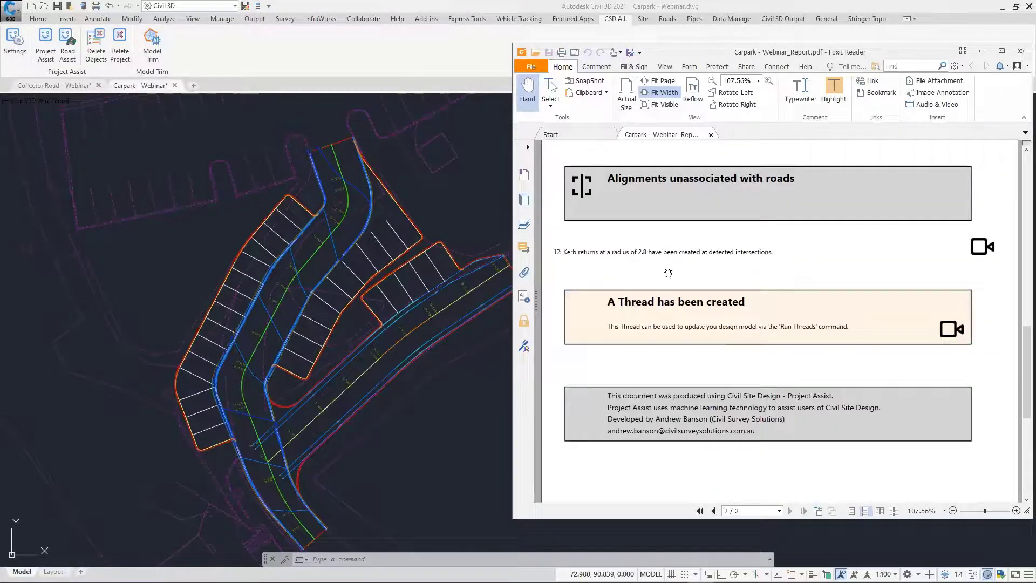
{"action": "scroll", "coordinate": [673, 246], "scroll_direction": "up", "scroll_amount": 5}
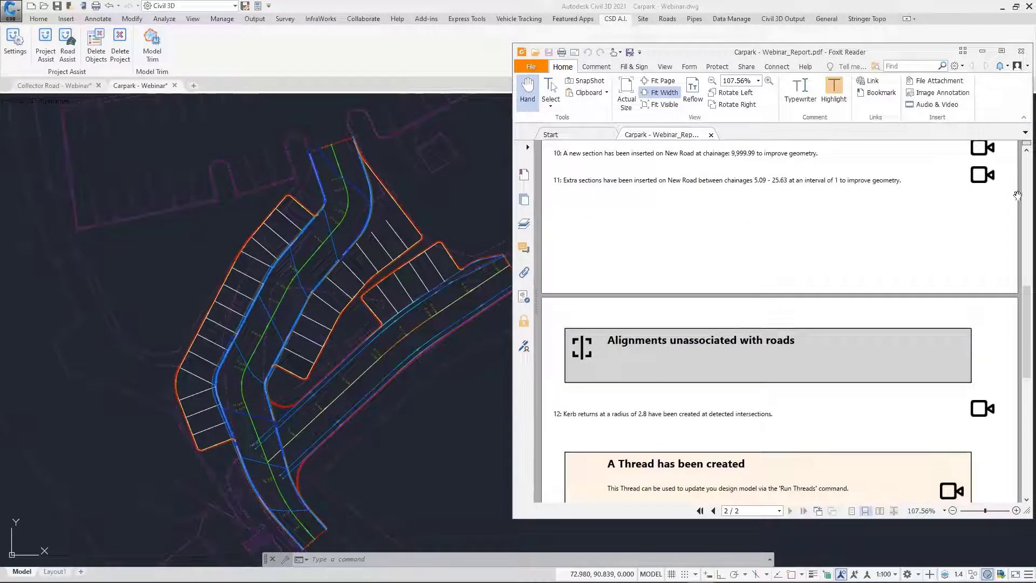
{"action": "left_click", "coordinate": [1021, 50]}
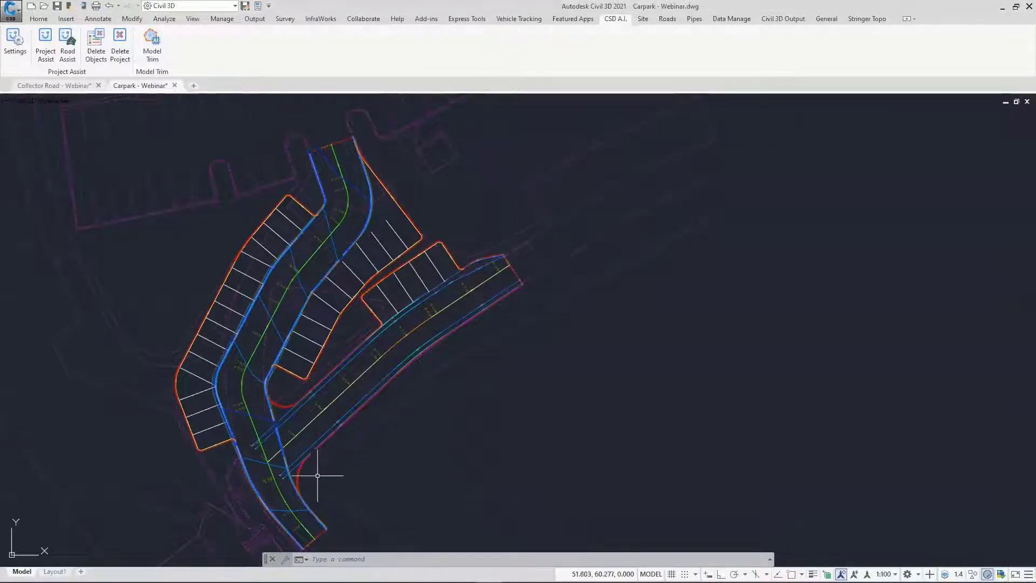
Run Project Assist again, keep Recon - Left Sawcut as Sawcut Control, and accept the usage of the remaining alignments
{"action": "scroll", "coordinate": [332, 474], "scroll_direction": "up", "scroll_amount": 2}
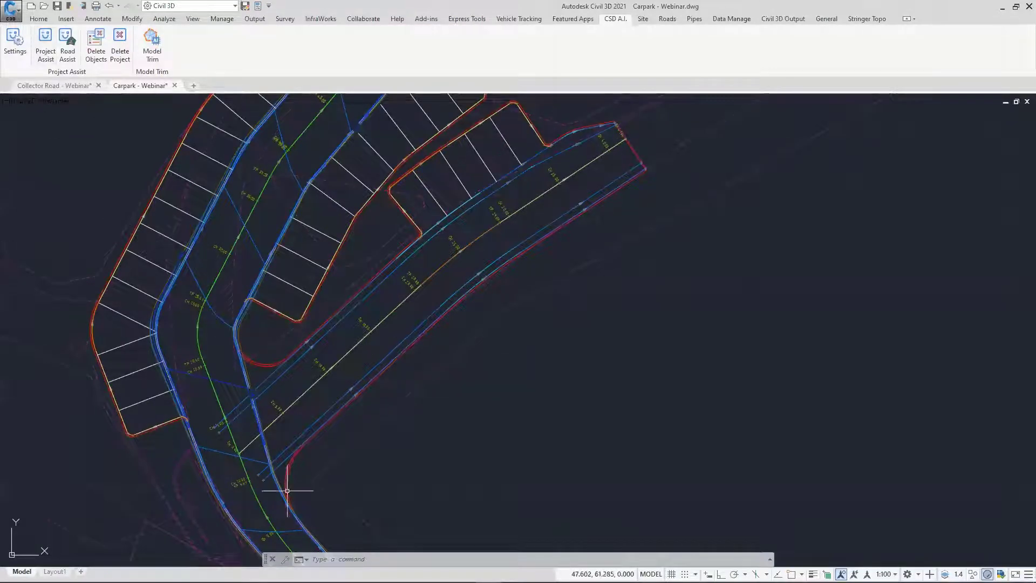
{"action": "scroll", "coordinate": [285, 499], "scroll_direction": "up", "scroll_amount": 6}
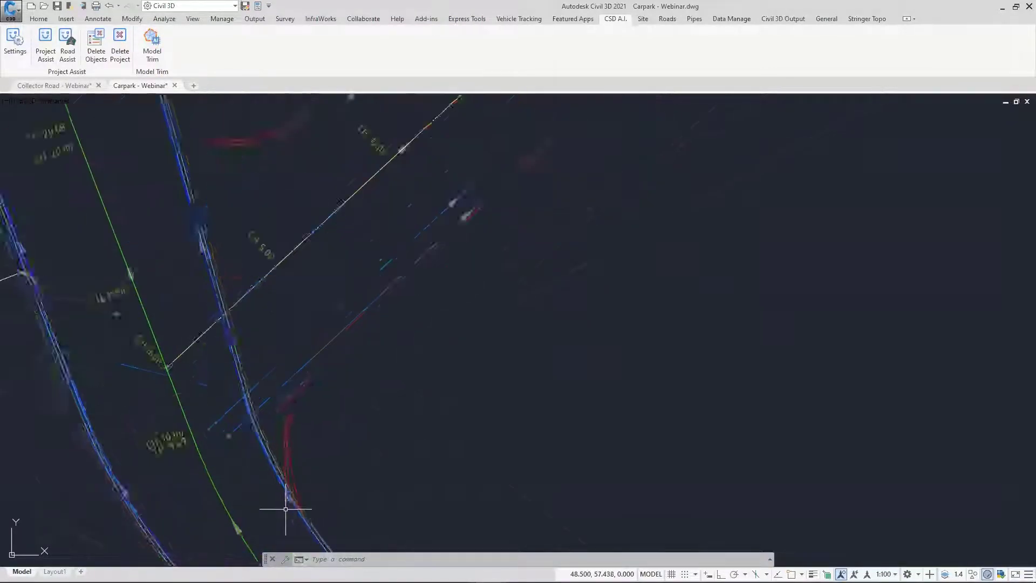
{"action": "scroll", "coordinate": [220, 259], "scroll_direction": "down", "scroll_amount": 8}
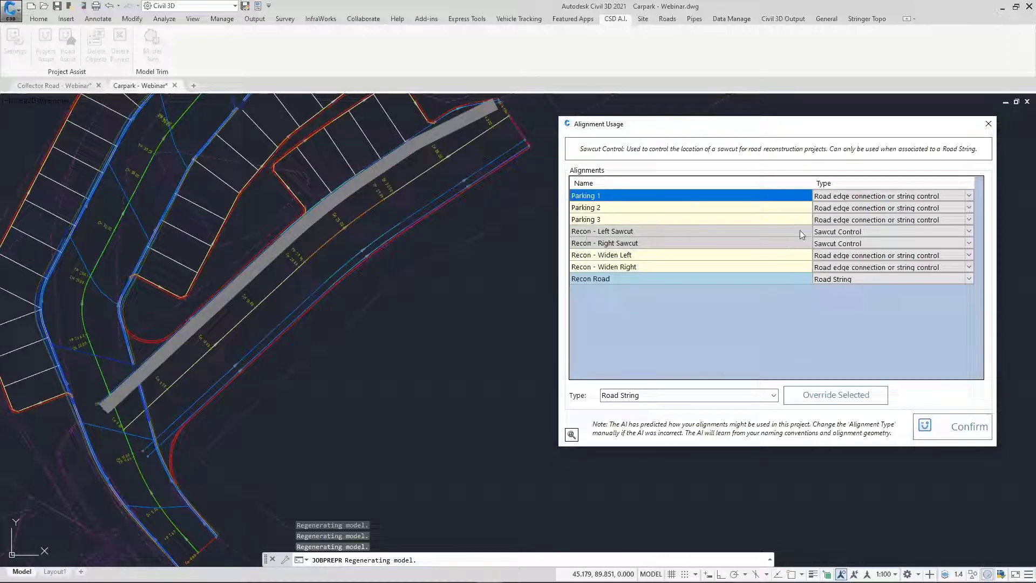
{"action": "left_click", "coordinate": [969, 232]}
{"action": "left_click", "coordinate": [970, 232]}
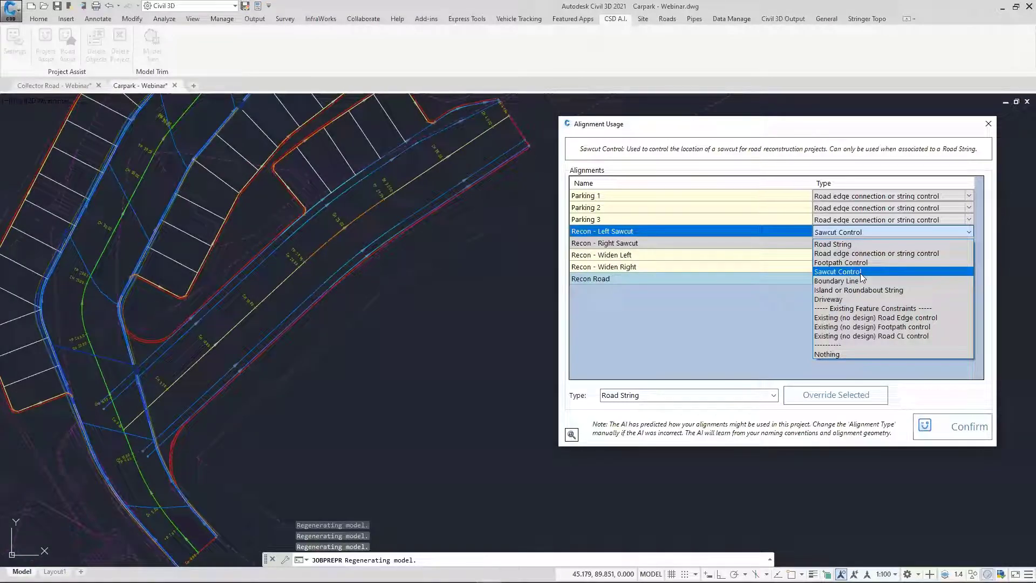
{"action": "left_click", "coordinate": [860, 272]}
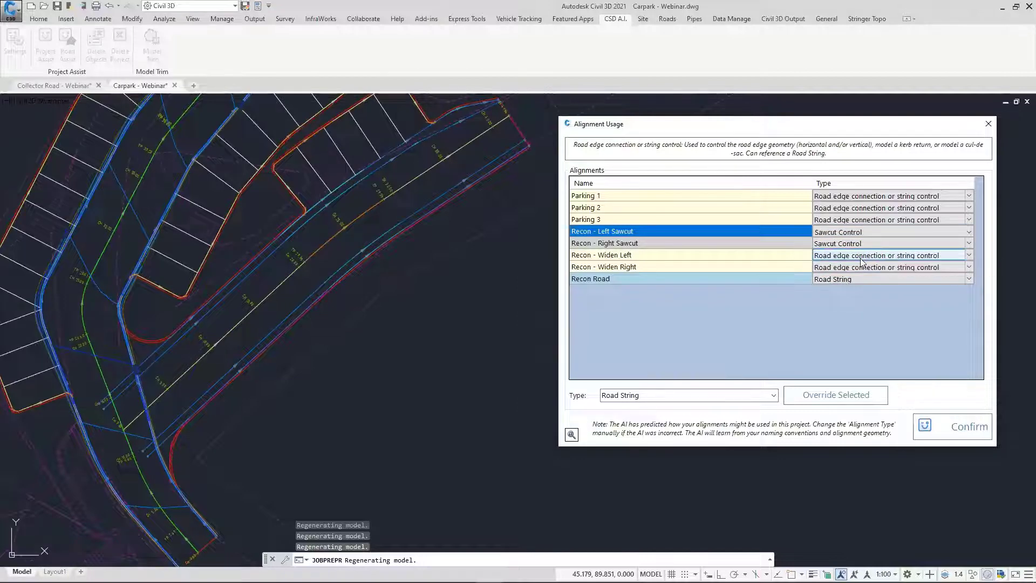
{"action": "key", "text": "ctrl"}
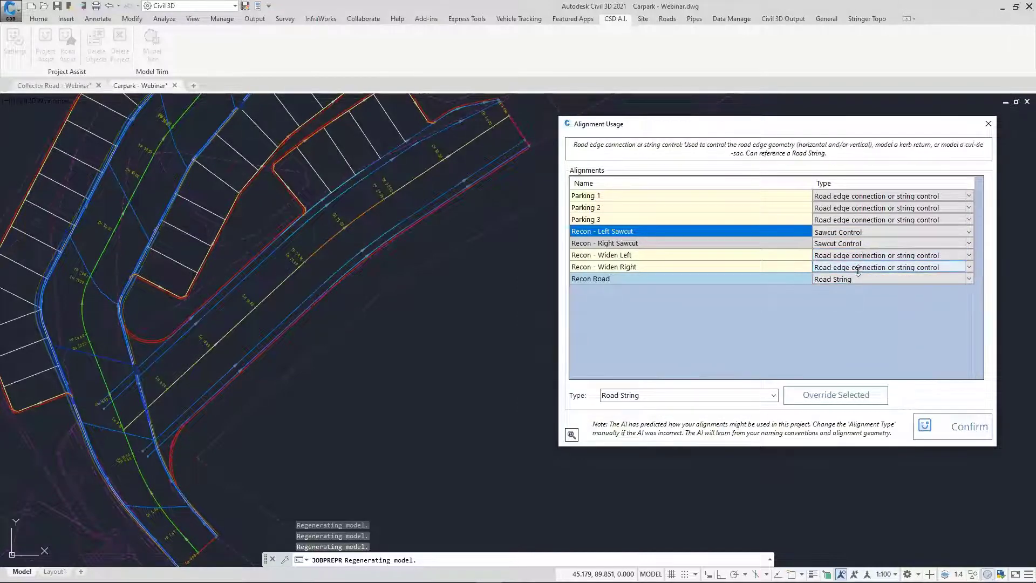
{"action": "left_click", "coordinate": [943, 429]}
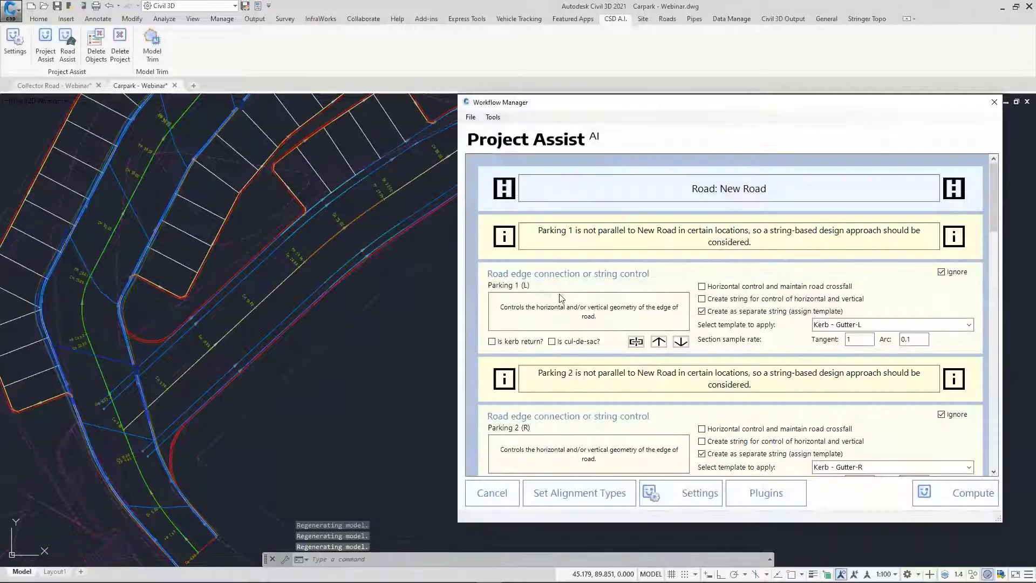
Include the Create Road String action for Recon Road and the Parking 3 edge action in the workflow by clearing Ignore
{"action": "left_click_drag", "start_coordinate": [993, 187], "coordinate": [990, 302]}
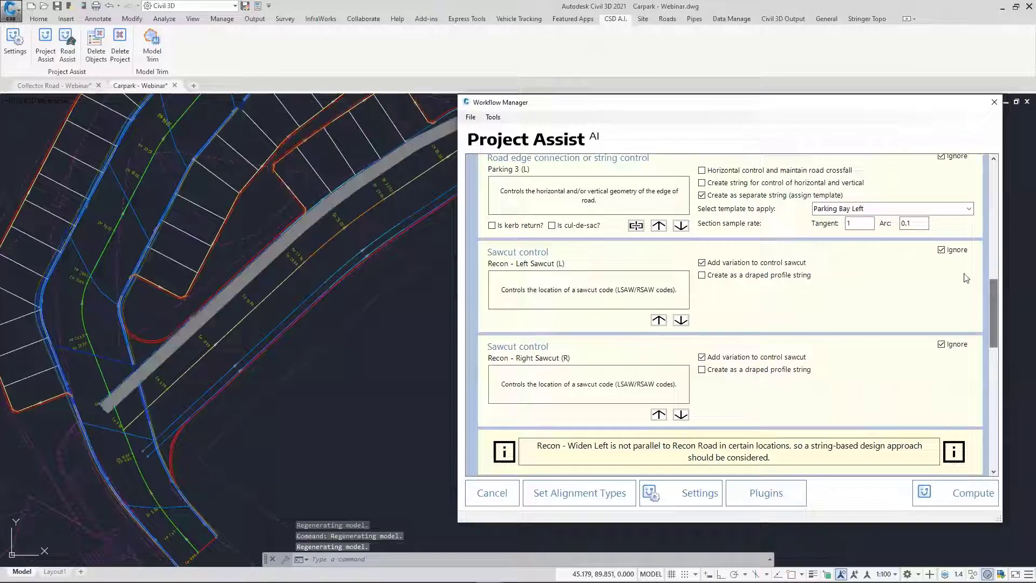
{"action": "left_click", "coordinate": [942, 344]}
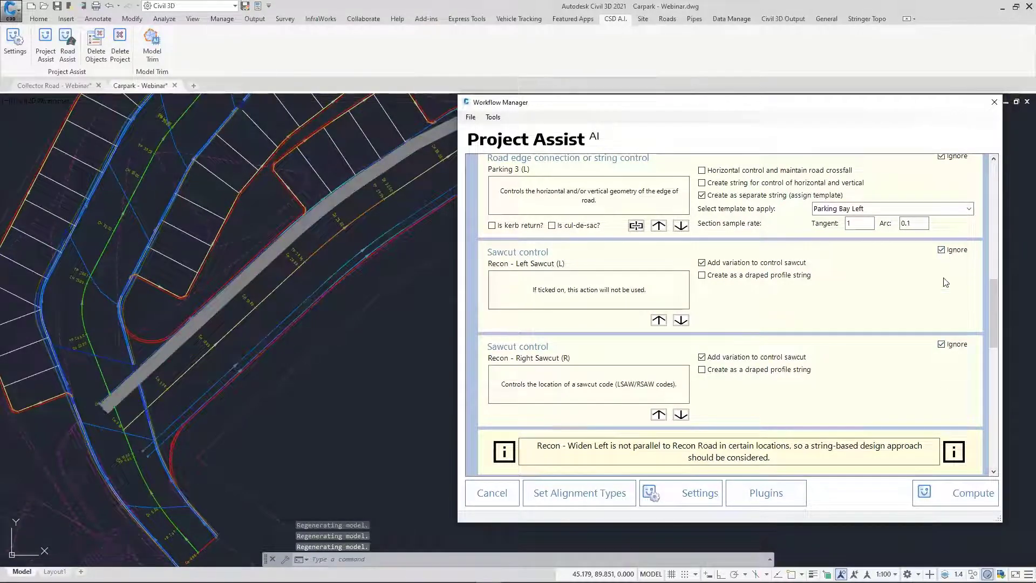
{"action": "scroll", "coordinate": [942, 313], "scroll_direction": "up", "scroll_amount": 5}
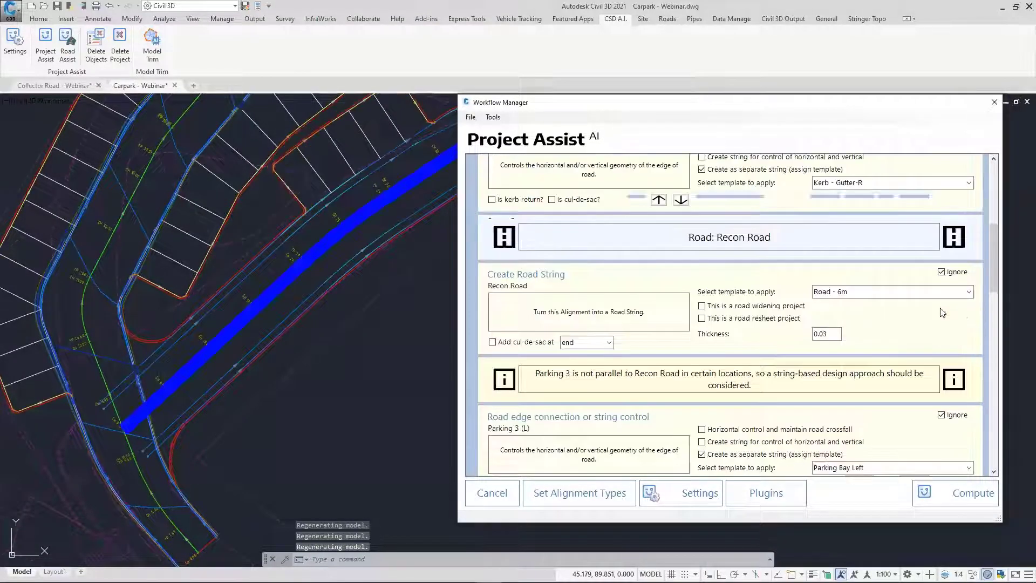
{"action": "left_click", "coordinate": [942, 273]}
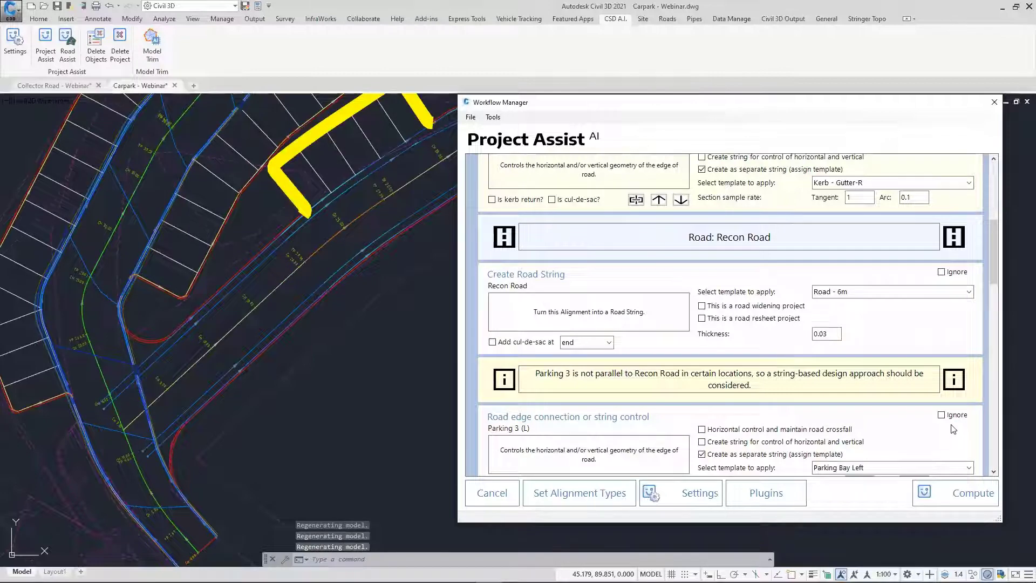
Apply the Reconstruction Road template to the Recon Road string
{"action": "left_click", "coordinate": [970, 292]}
{"action": "scroll", "coordinate": [928, 389], "scroll_direction": "down", "scroll_amount": 3}
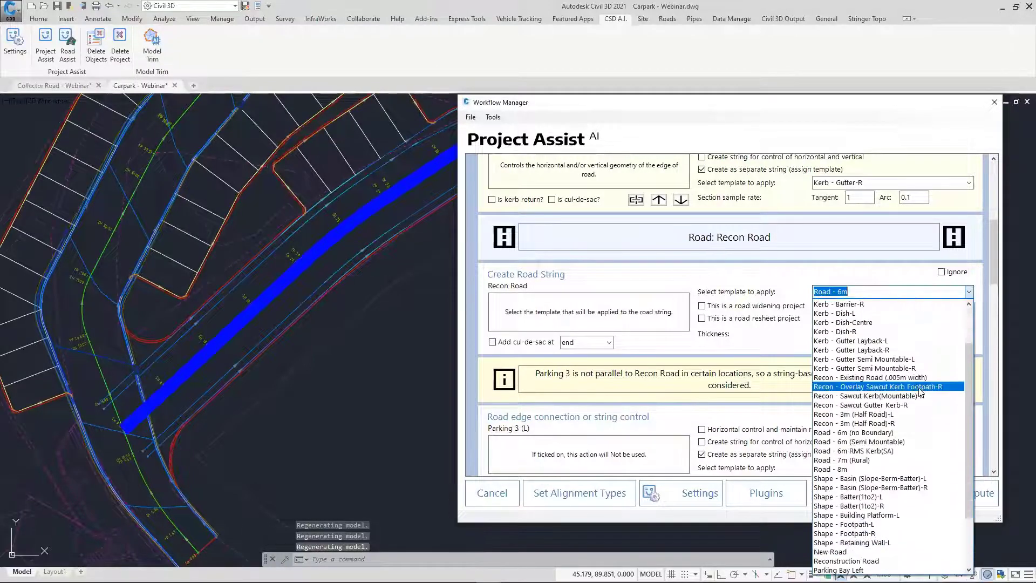
{"action": "left_click", "coordinate": [888, 500]}
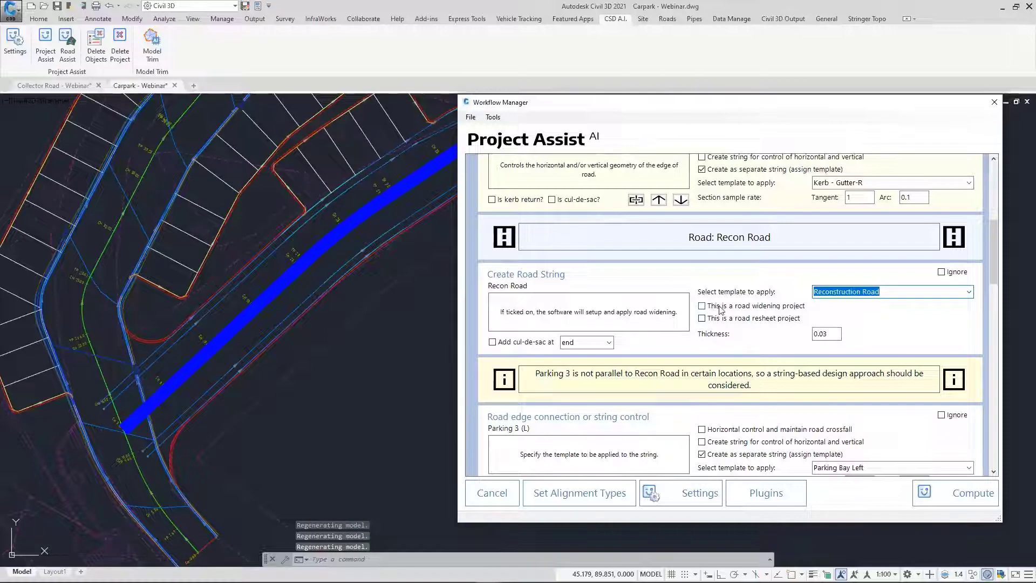
{"action": "key", "text": "ctrl"}
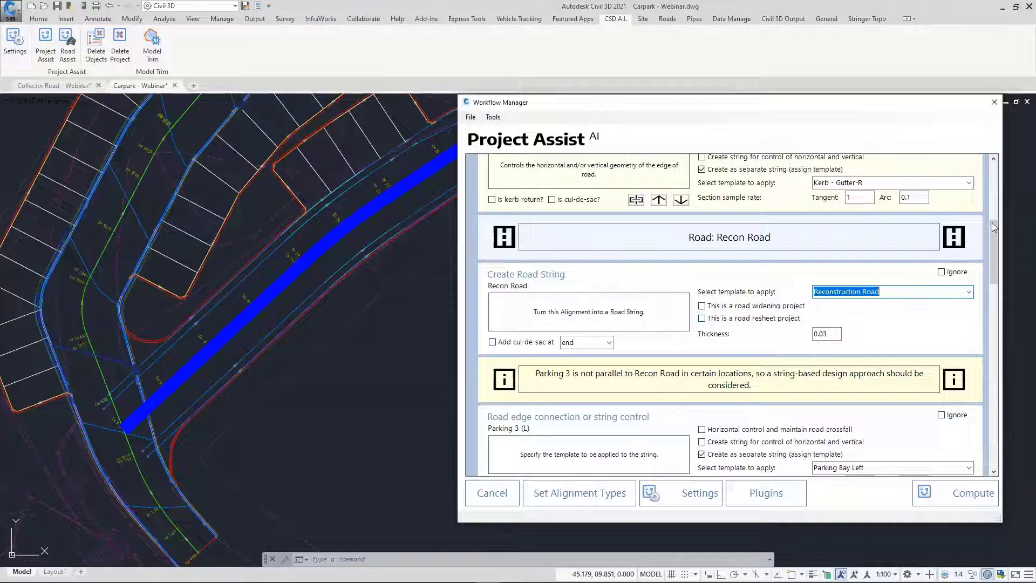
Include the Recon - Left Sawcut and Recon - Right Sawcut controls, keeping Add variation to control sawcut for both
{"action": "left_click_drag", "start_coordinate": [994, 223], "coordinate": [994, 297]}
{"action": "left_click", "coordinate": [941, 279]}
{"action": "key", "text": "ctrl"}
{"action": "mouse_move", "coordinate": [555, 313]}
{"action": "key", "text": "ctrl"}
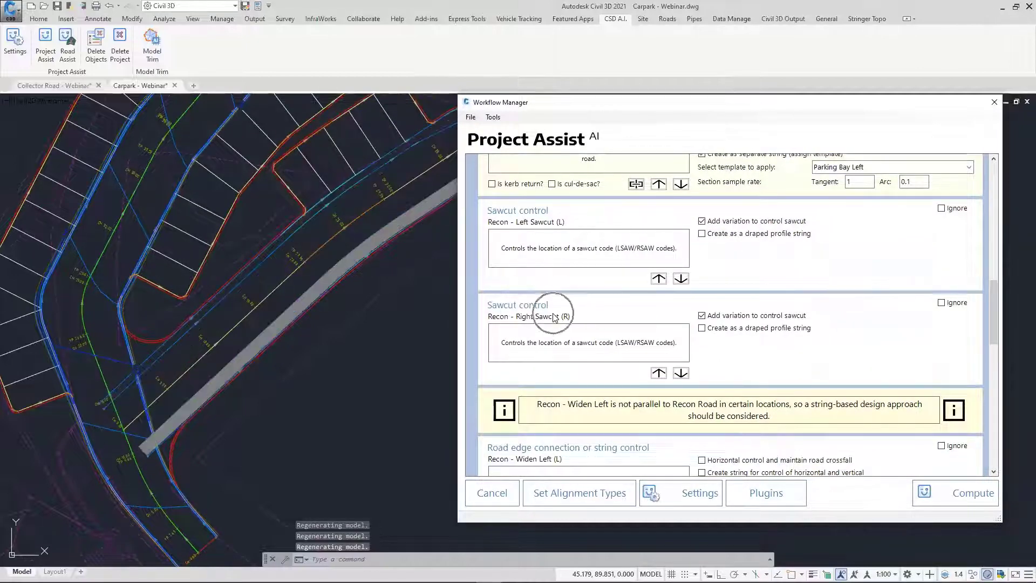
{"action": "mouse_move", "coordinate": [728, 223]}
{"action": "key", "text": "ctrl"}
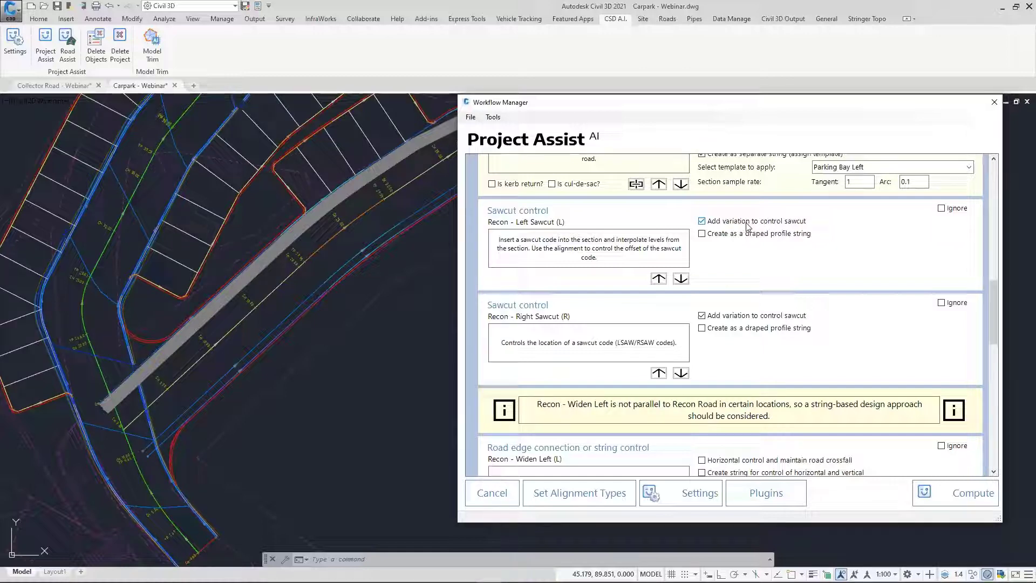
Set the Recon - Widen Left and Recon - Widen Right edges to create strings for control of horizontal and vertical
{"action": "scroll", "coordinate": [990, 304], "scroll_direction": "down", "scroll_amount": 4}
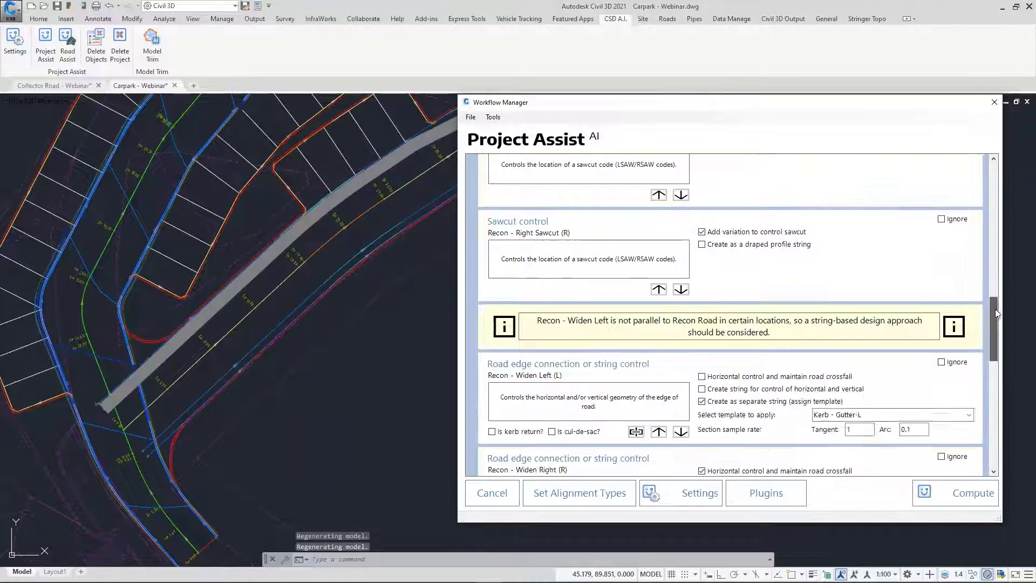
{"action": "left_click", "coordinate": [539, 231]}
{"action": "left_click", "coordinate": [725, 247]}
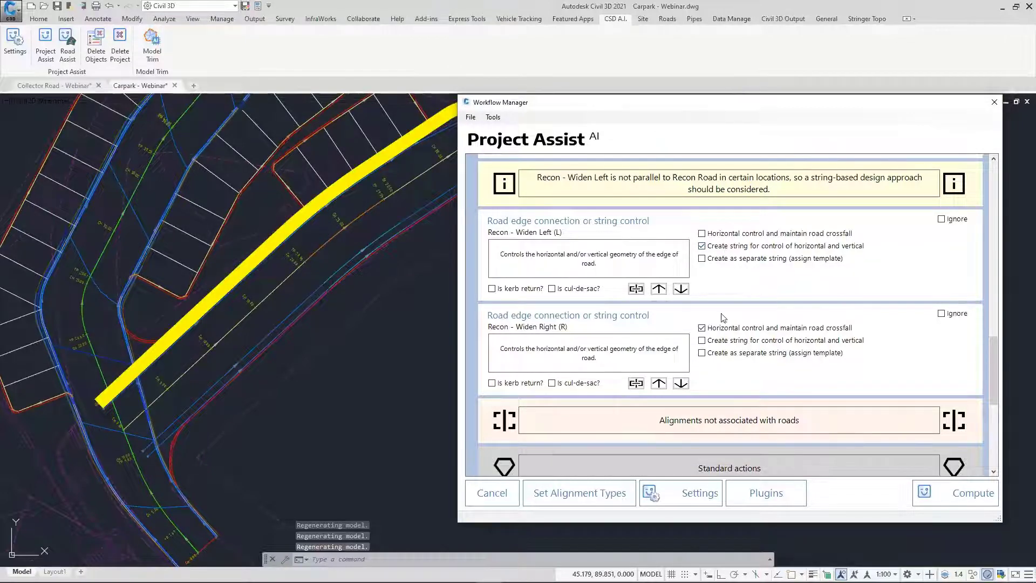
{"action": "left_click", "coordinate": [721, 341]}
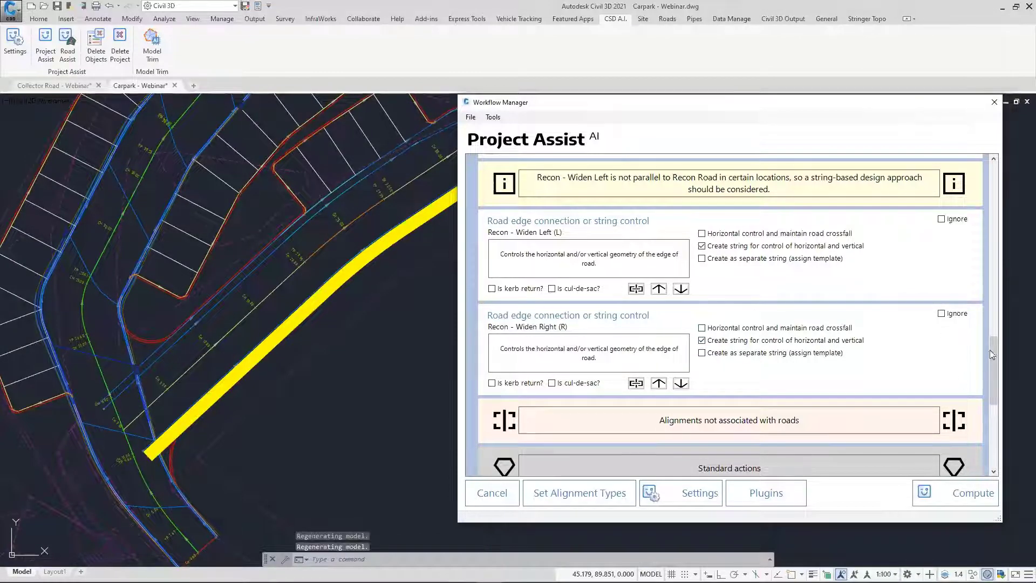
Compute the workflow with auto kerb returns of radius 2.8 and model building included, naming its thread "Recon"
{"action": "scroll", "coordinate": [990, 358], "scroll_direction": "down", "scroll_amount": 5}
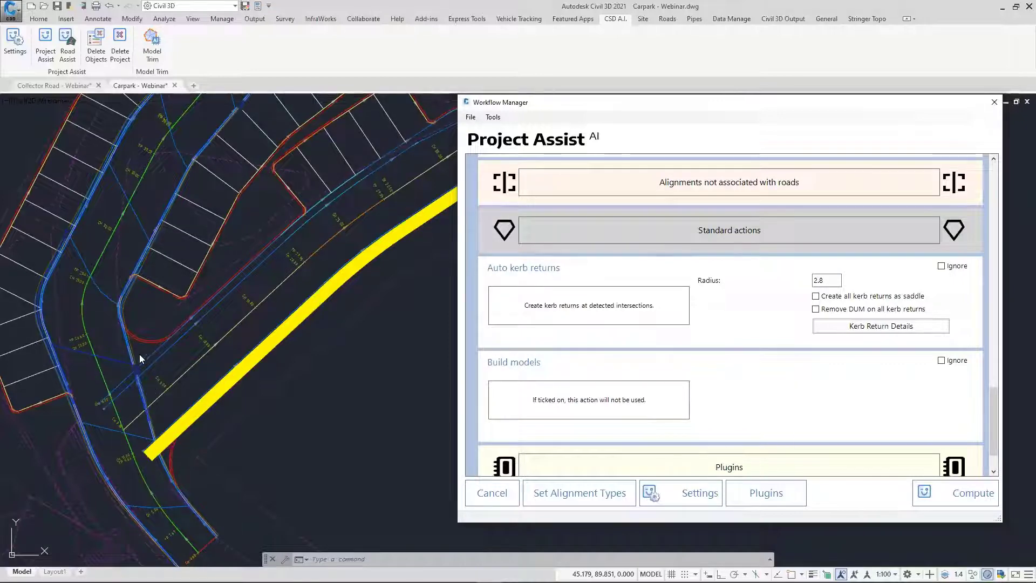
{"action": "left_click_drag", "start_coordinate": [830, 280], "coordinate": [789, 285]}
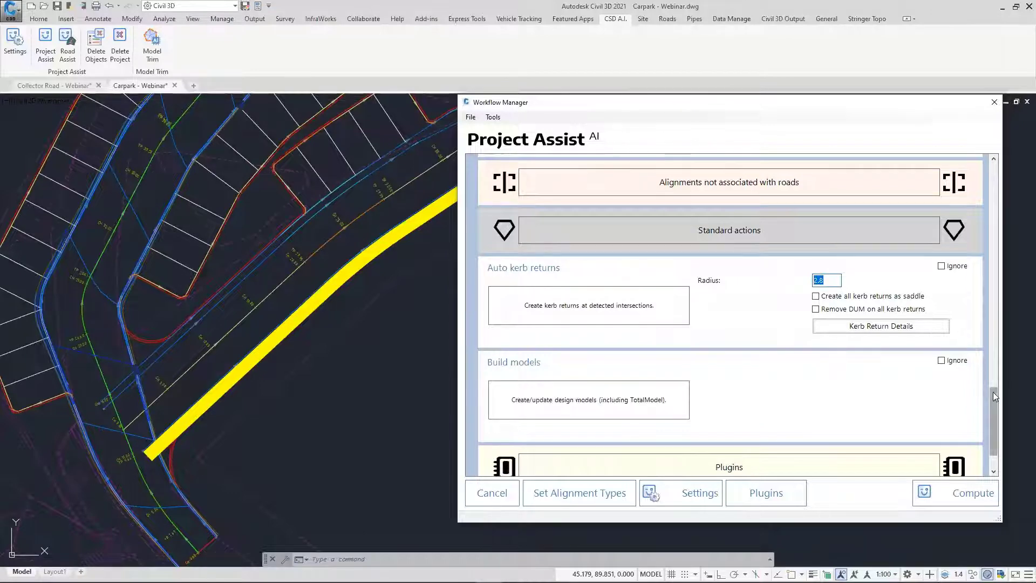
{"action": "left_click_drag", "start_coordinate": [994, 389], "coordinate": [993, 418]}
{"action": "left_click", "coordinate": [937, 486]}
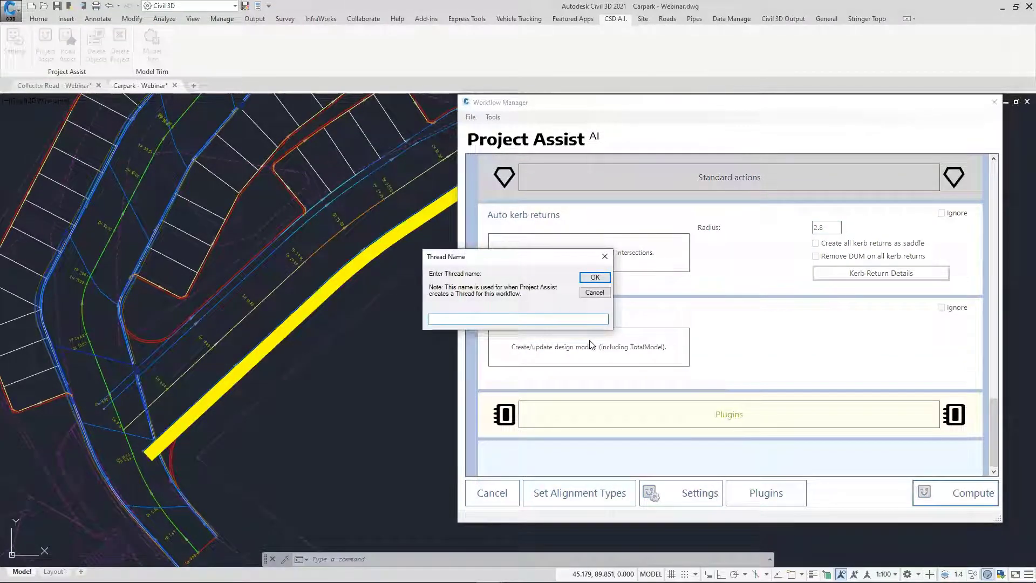
{"action": "type", "text": "Recon"}
{"action": "left_click", "coordinate": [596, 278]}
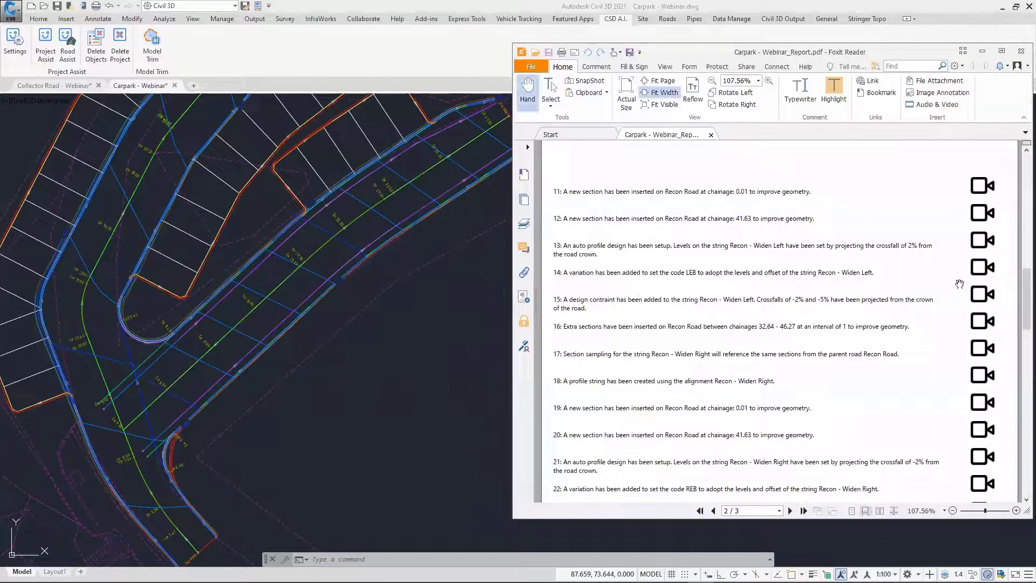
Read through the report entries on Recon Road's inserted sections, widening strings and code variations, and close the report
{"action": "scroll", "coordinate": [1021, 310], "scroll_direction": "down", "scroll_amount": 3}
{"action": "mouse_move", "coordinate": [1020, 310]}
{"action": "left_mouse_down"}
{"action": "mouse_move", "coordinate": [1019, 288]}
{"action": "mouse_move", "coordinate": [1021, 307]}
{"action": "left_mouse_up"}
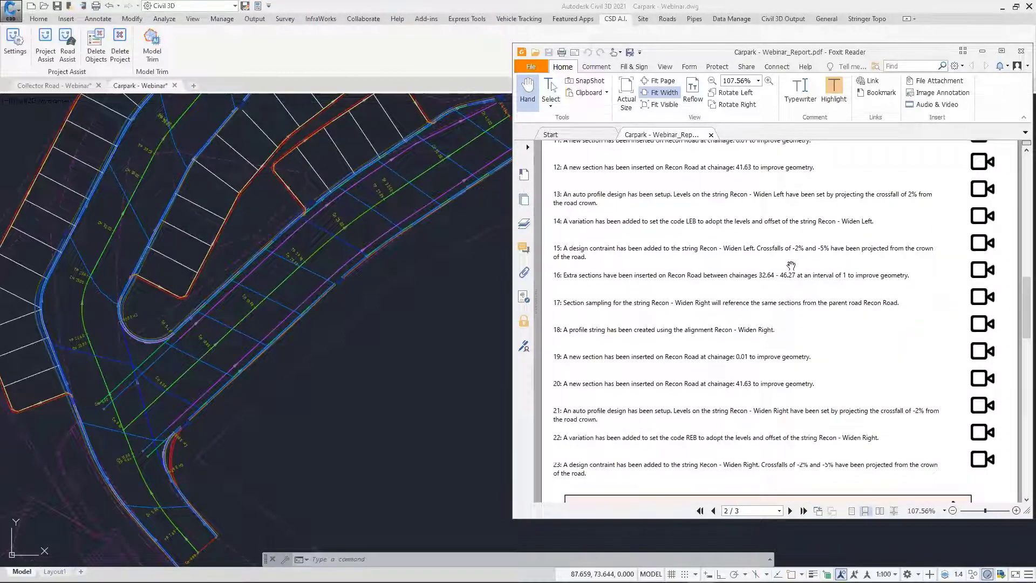
{"action": "left_click", "coordinate": [981, 53]}
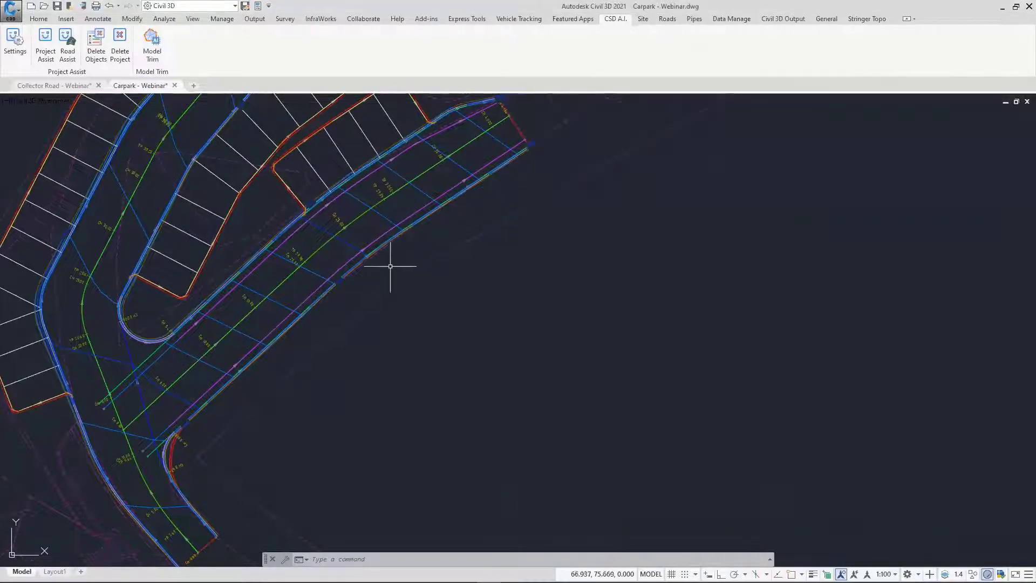
Open the cross section window for Recon Road at chainage 20.647 and examine the pavement and kerb at the section's left edge
{"action": "middle_click_drag", "start_coordinate": [398, 271], "coordinate": [423, 306]}
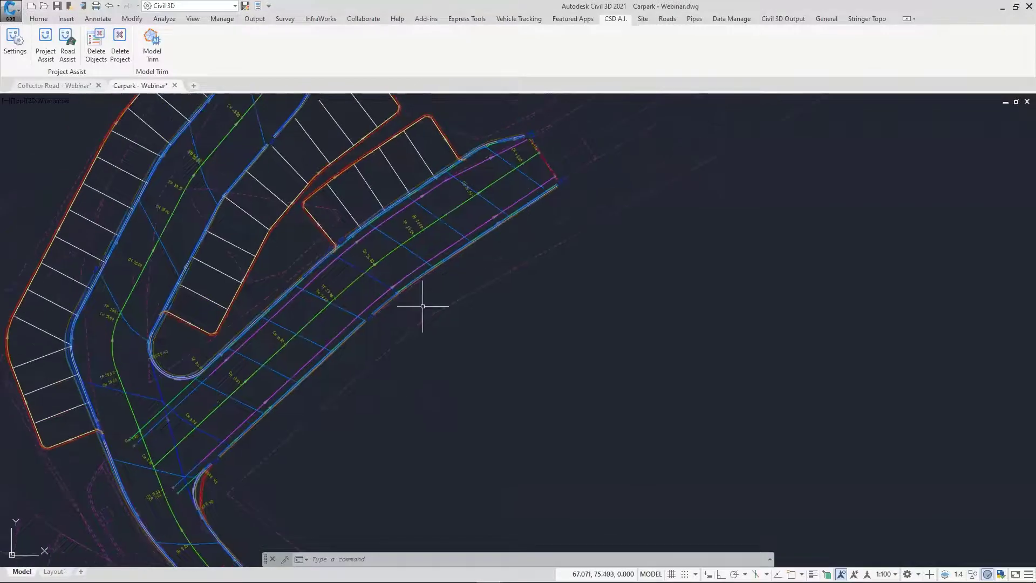
{"action": "left_click", "coordinate": [667, 20]}
{"action": "left_click", "coordinate": [315, 58]}
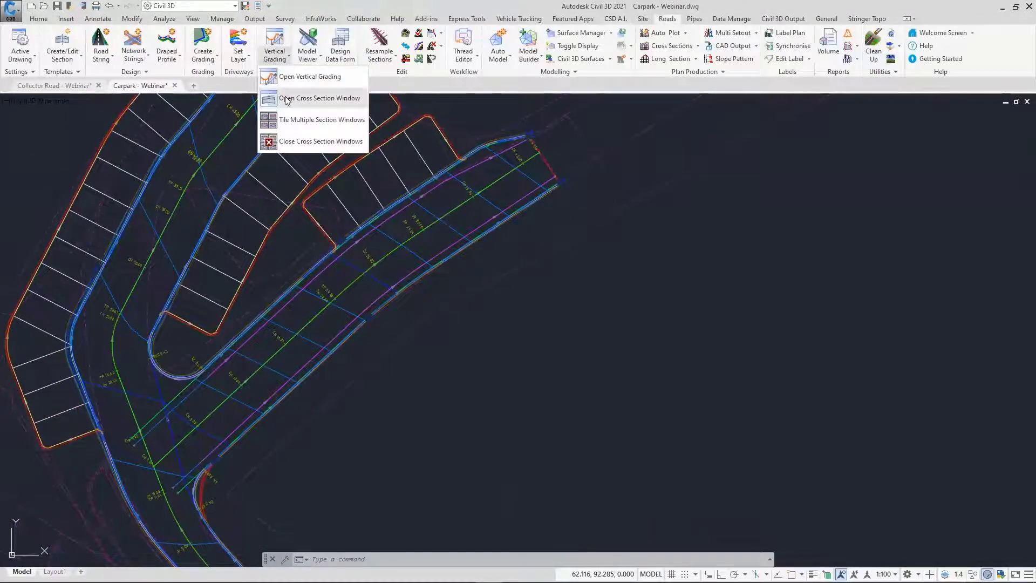
{"action": "left_click", "coordinate": [302, 100]}
{"action": "key", "text": "Return"}
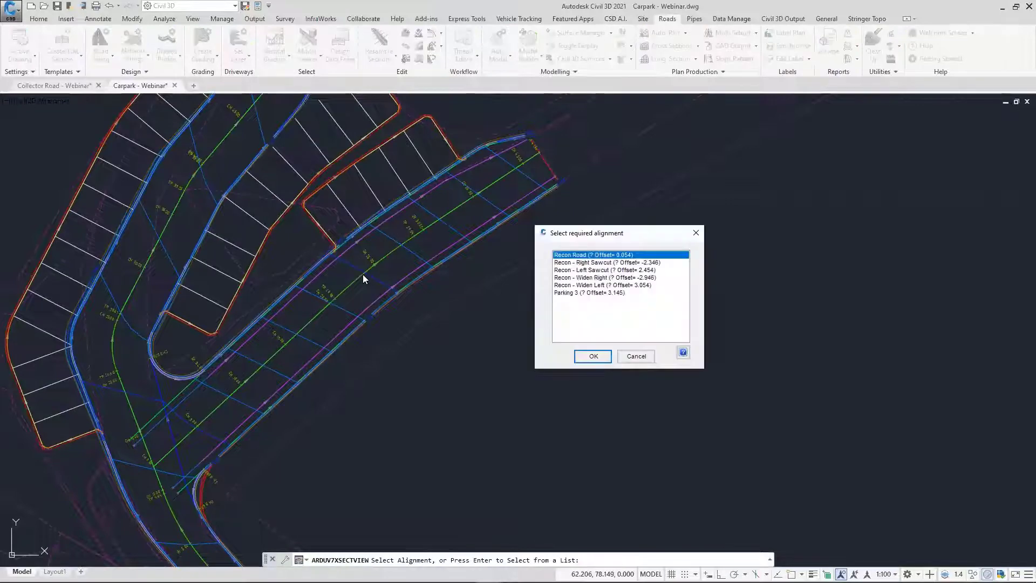
{"action": "left_click", "coordinate": [583, 355]}
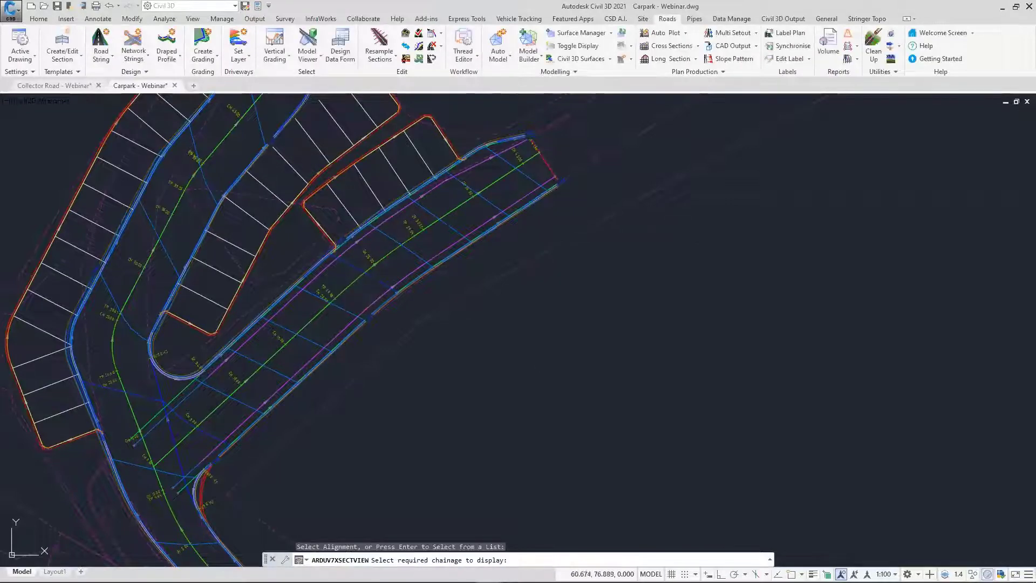
{"action": "left_click", "coordinate": [346, 294]}
{"action": "scroll", "coordinate": [419, 233], "scroll_direction": "up", "scroll_amount": 3}
{"action": "middle_click_drag", "start_coordinate": [429, 226], "coordinate": [200, 190]}
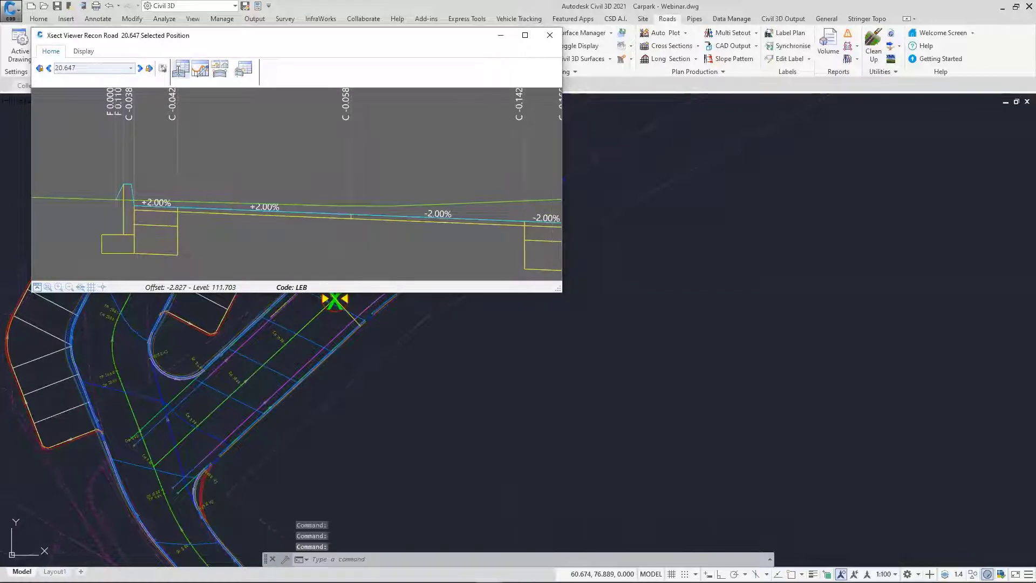
Open Recon Road's design data and expand its Templates and Variations entries, keeping the cross section in view
{"action": "left_click", "coordinate": [180, 69]}
{"action": "left_click", "coordinate": [335, 179]}
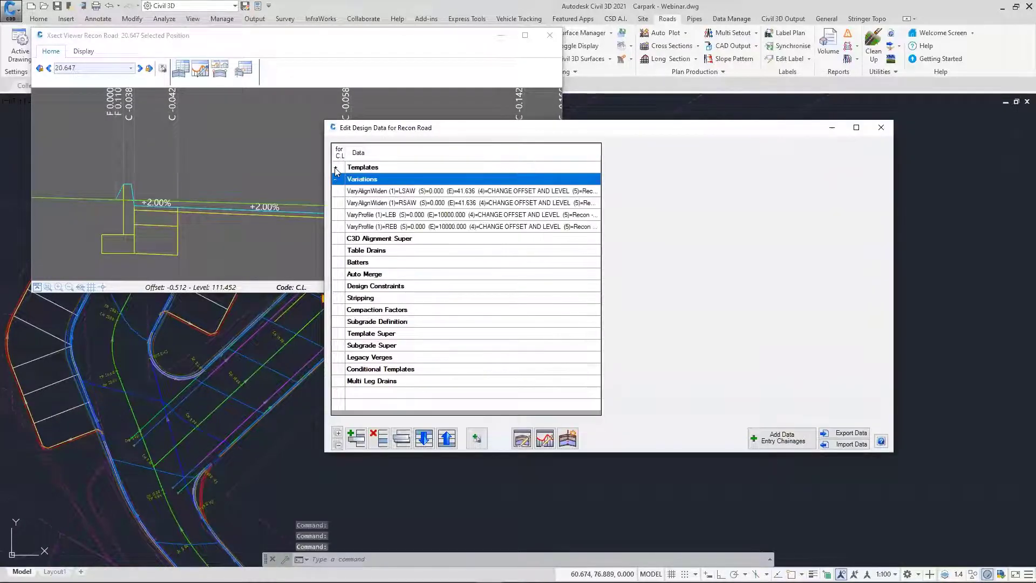
{"action": "left_click", "coordinate": [336, 168]}
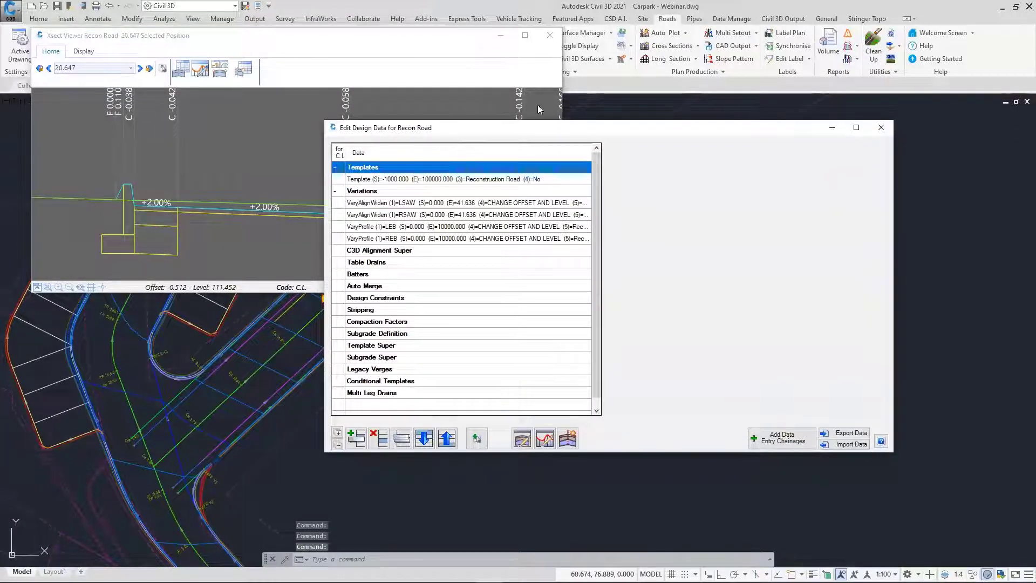
{"action": "left_click_drag", "start_coordinate": [455, 132], "coordinate": [551, 109]}
Open Recon Road's centreline in vertical grading, check its Auto Profile settings and long section, and close it
{"action": "left_click", "coordinate": [642, 420]}
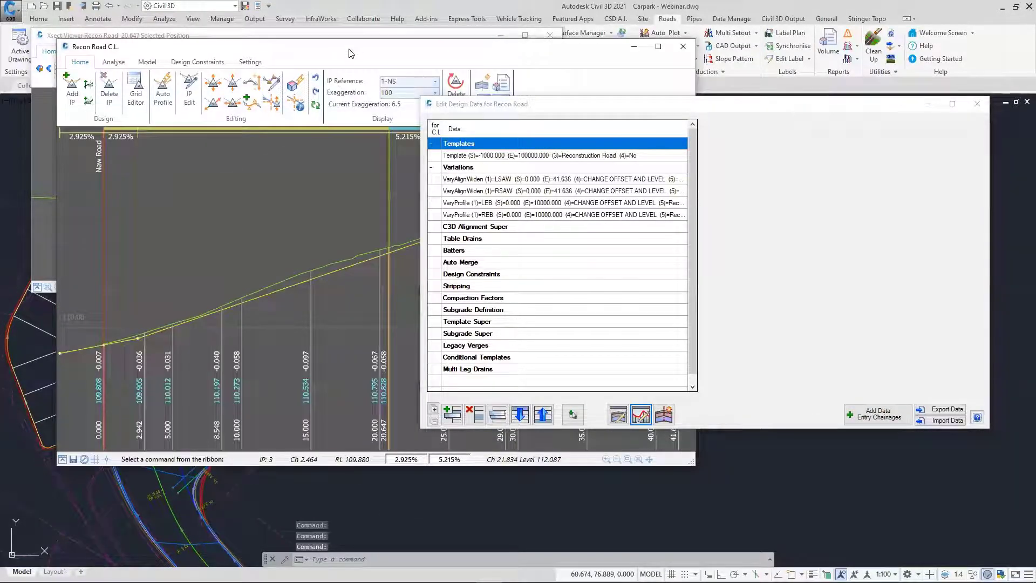
{"action": "left_click", "coordinate": [167, 106]}
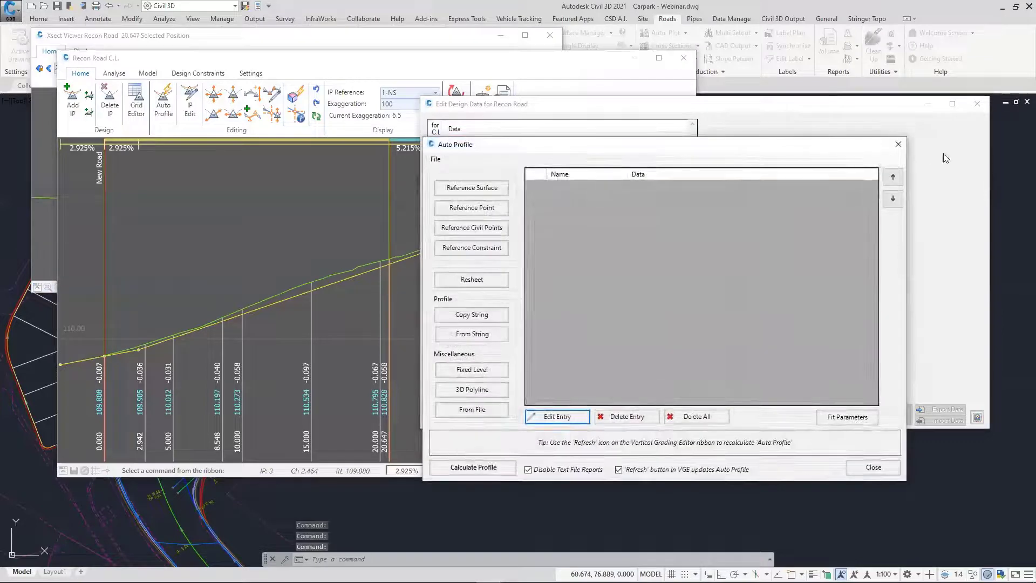
{"action": "left_click", "coordinate": [898, 144]}
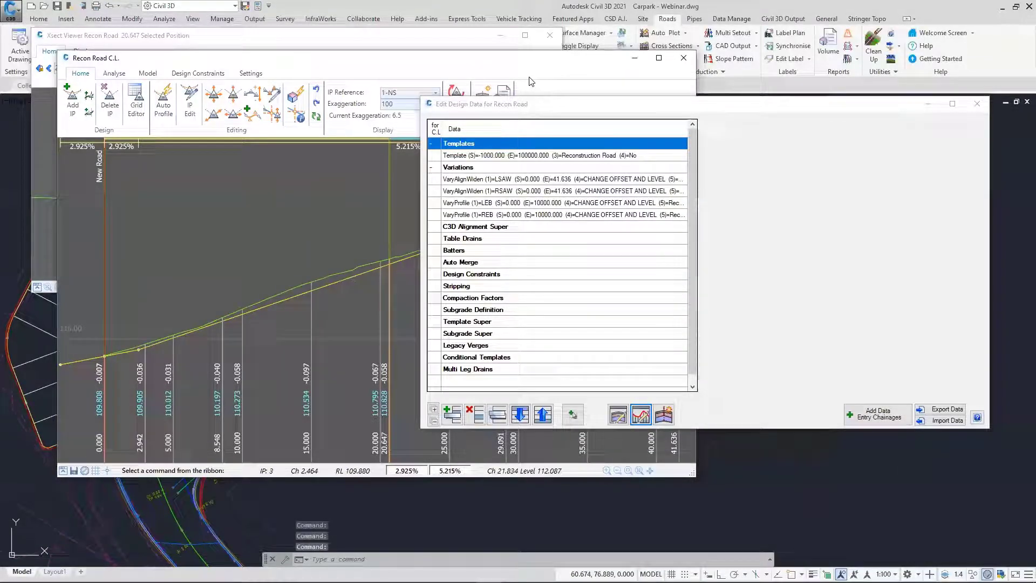
{"action": "left_click_drag", "start_coordinate": [532, 82], "coordinate": [506, 91]}
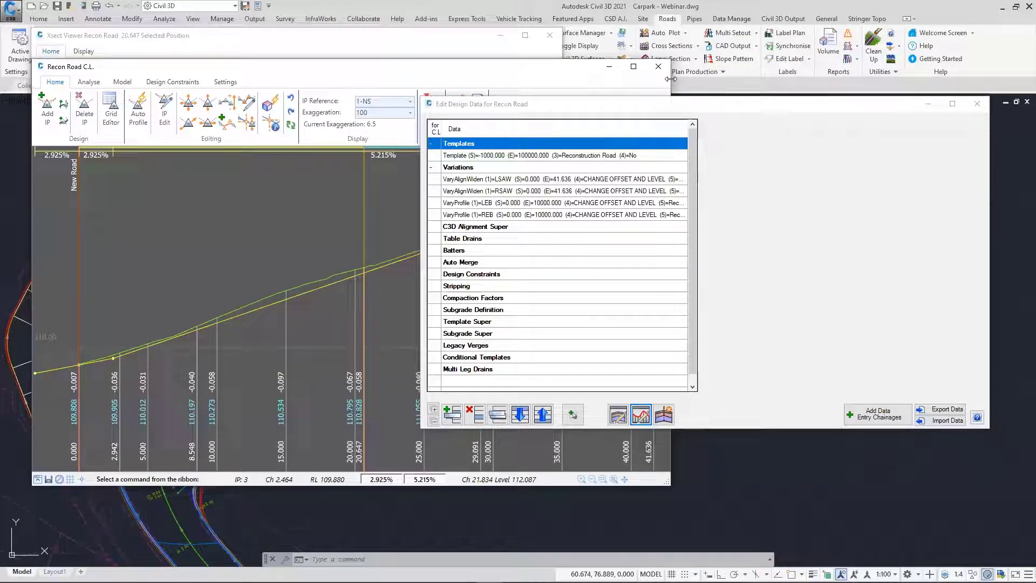
{"action": "left_click_drag", "start_coordinate": [671, 79], "coordinate": [412, 80]}
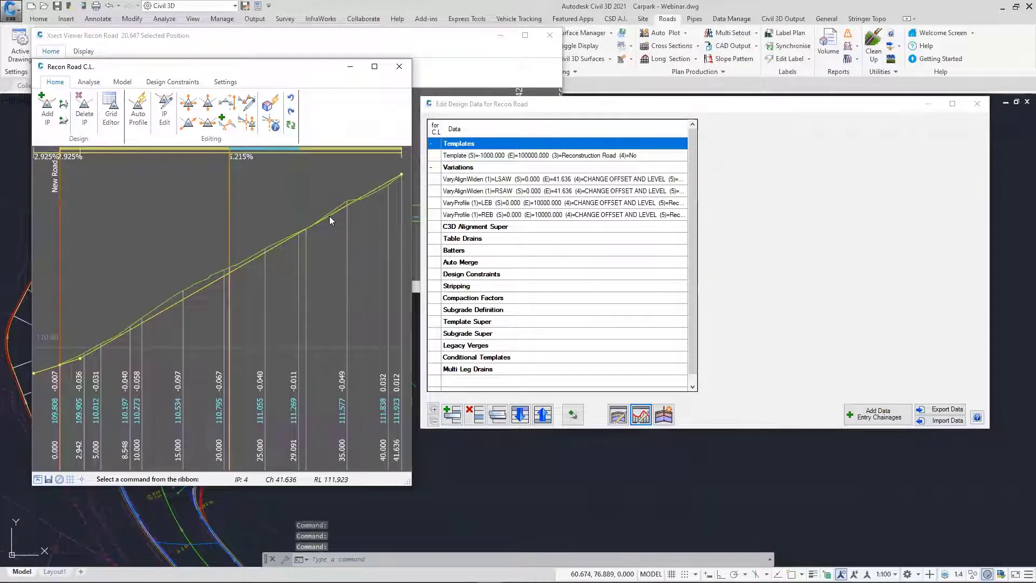
{"action": "left_click", "coordinate": [391, 56]}
Examine Recon Road's LSAW, RSAW and LEB variations in the design data against the cross section
{"action": "left_click", "coordinate": [547, 109]}
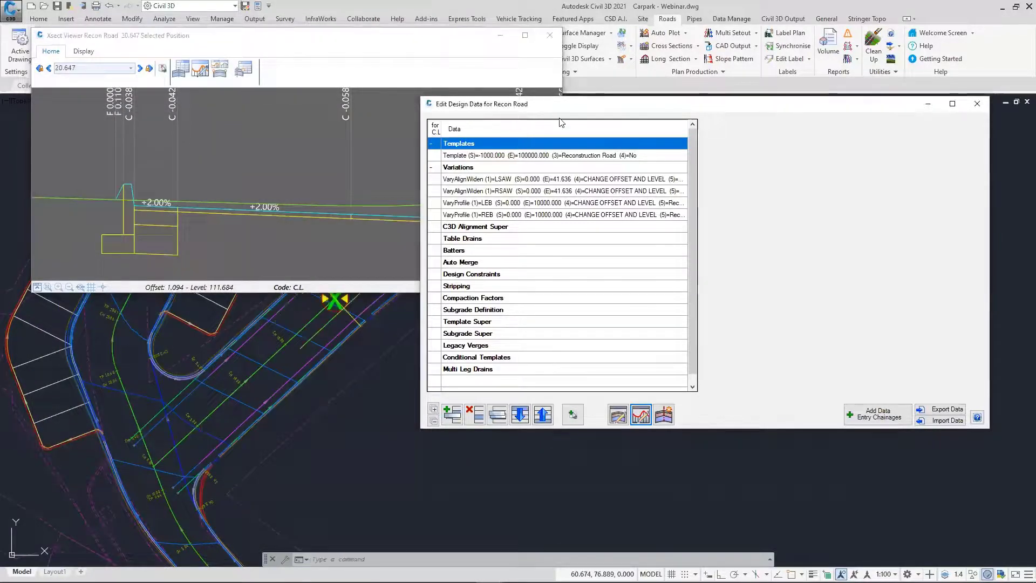
{"action": "left_click_drag", "start_coordinate": [547, 109], "coordinate": [561, 148]}
{"action": "left_click", "coordinate": [538, 217]}
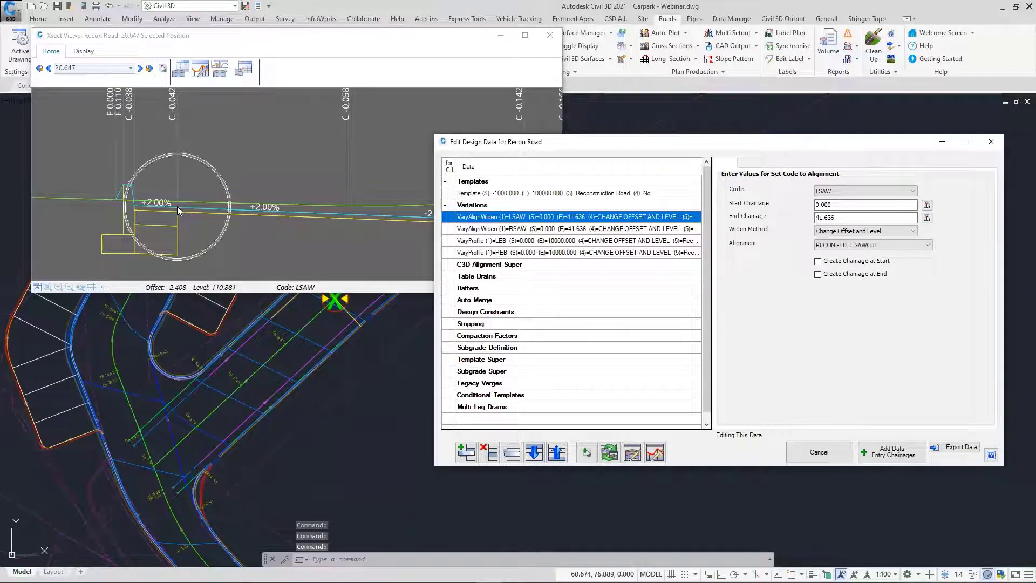
{"action": "left_click", "coordinate": [606, 231]}
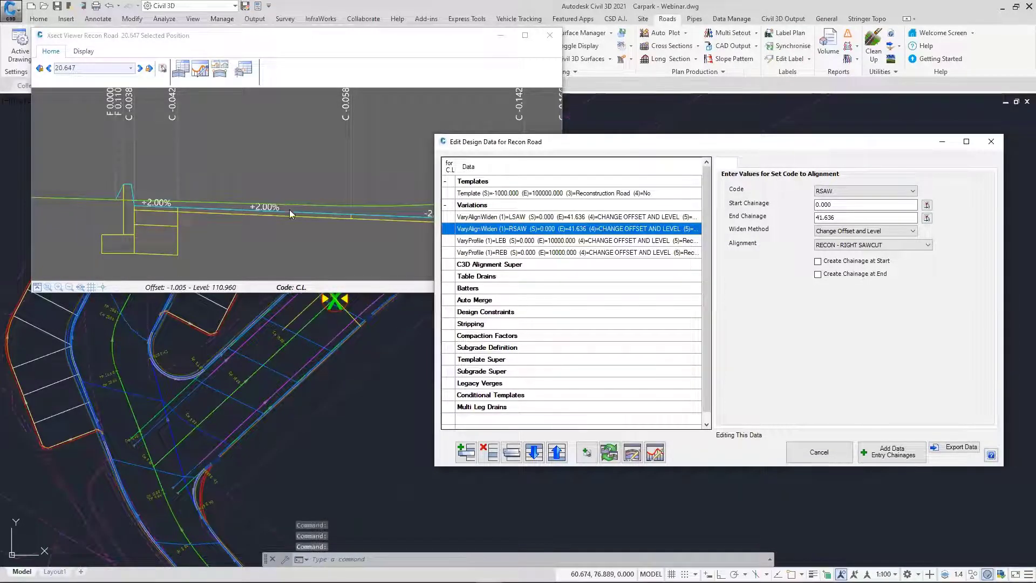
{"action": "left_click", "coordinate": [511, 243]}
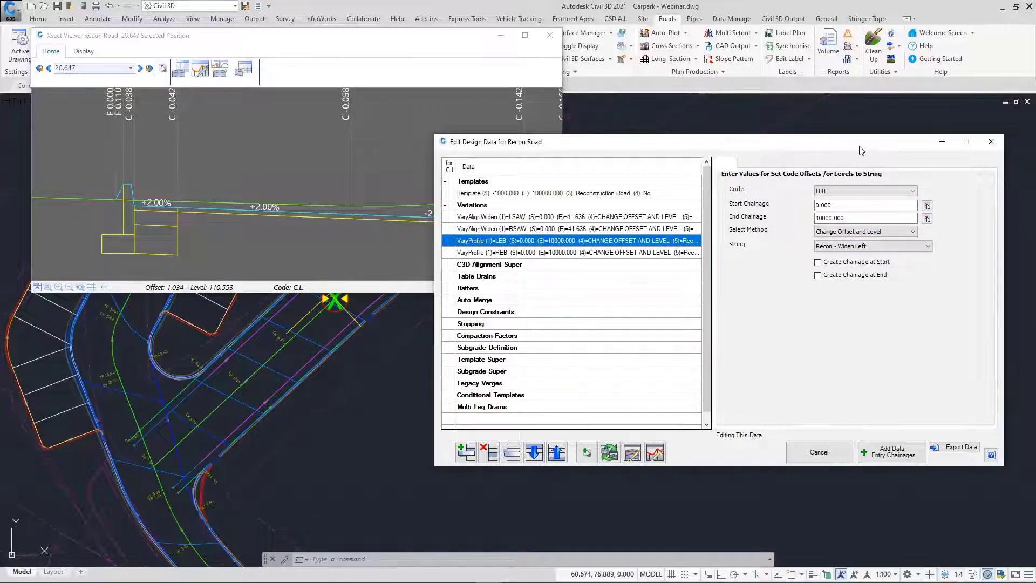
{"action": "left_click_drag", "start_coordinate": [862, 150], "coordinate": [872, 201]}
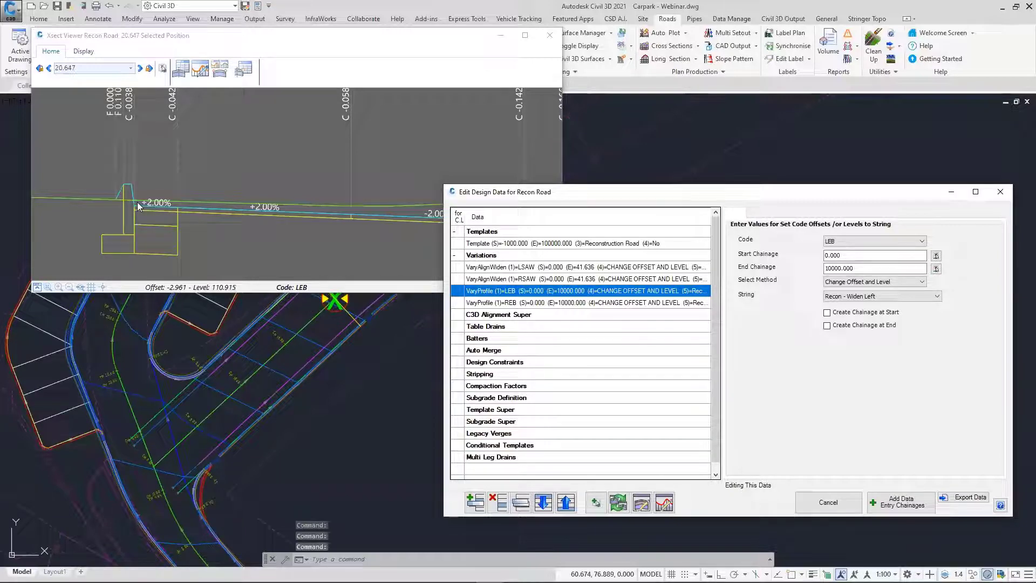
Set the cross section window aside and open the Recon - Widen Left alignment in vertical grading
{"action": "left_click", "coordinate": [296, 42]}
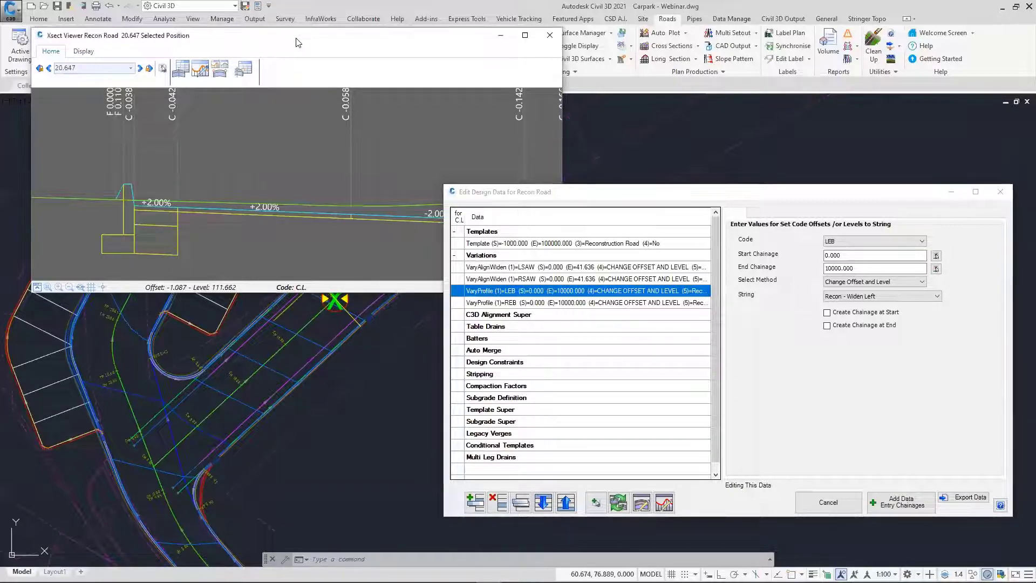
{"action": "left_click_drag", "start_coordinate": [297, 42], "coordinate": [691, 71]}
{"action": "left_click", "coordinate": [279, 47]}
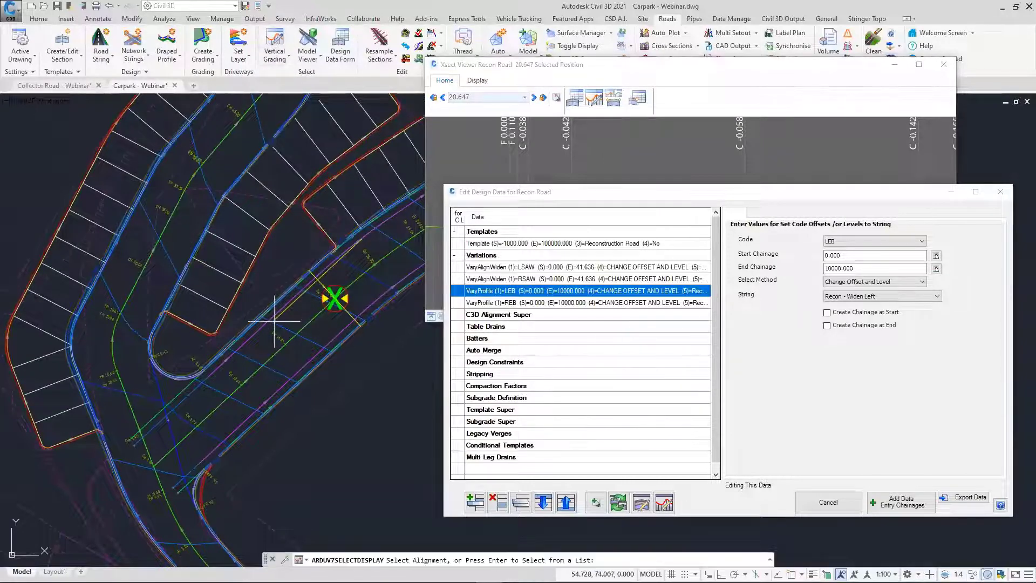
{"action": "key", "text": "Return"}
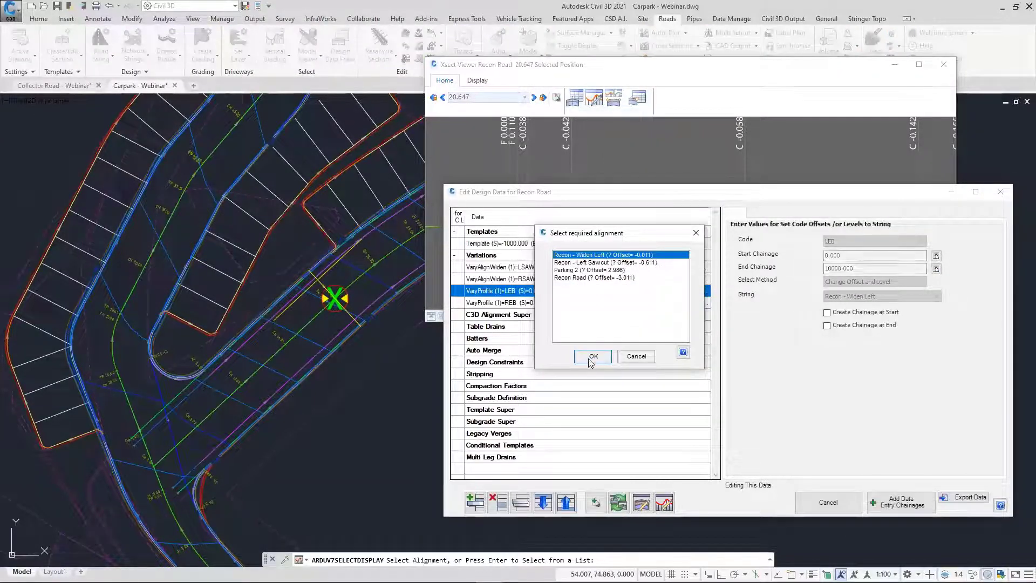
{"action": "left_click", "coordinate": [592, 357]}
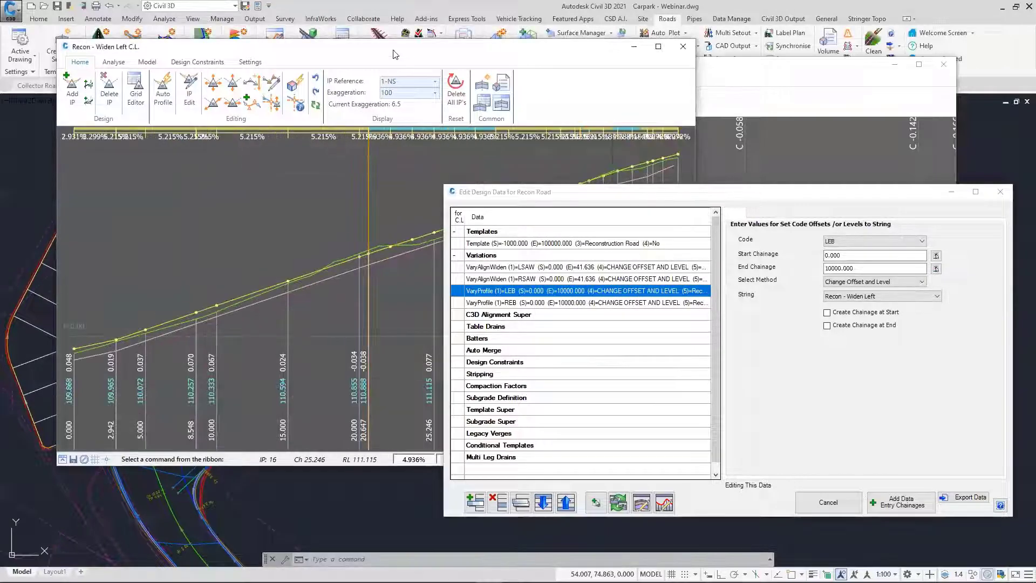
{"action": "left_click_drag", "start_coordinate": [396, 54], "coordinate": [345, 54]}
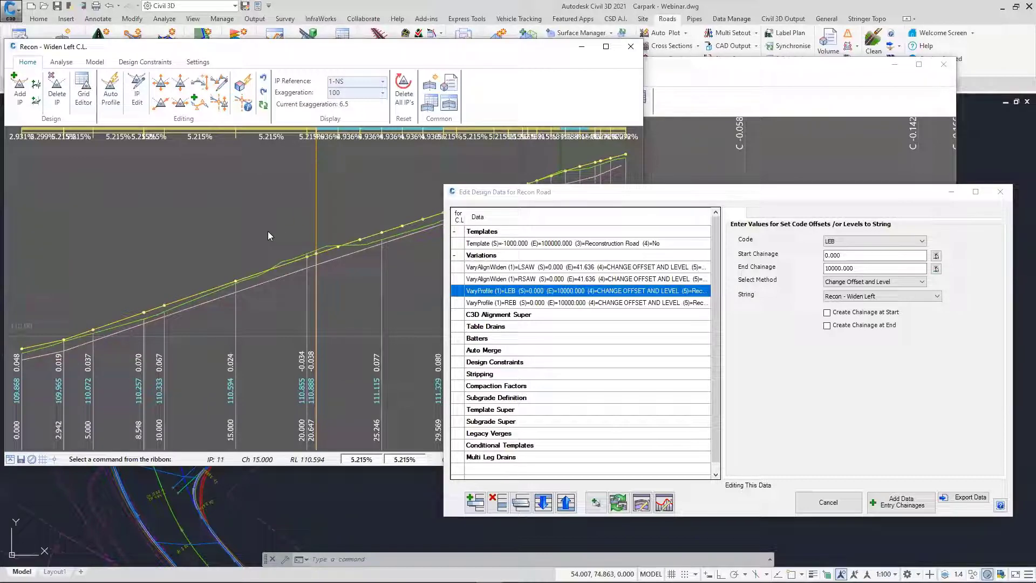
Check the reference string and constant slope in Recon - Widen Left's Auto Profile entry, and close its vertical grading
{"action": "left_click", "coordinate": [110, 97]}
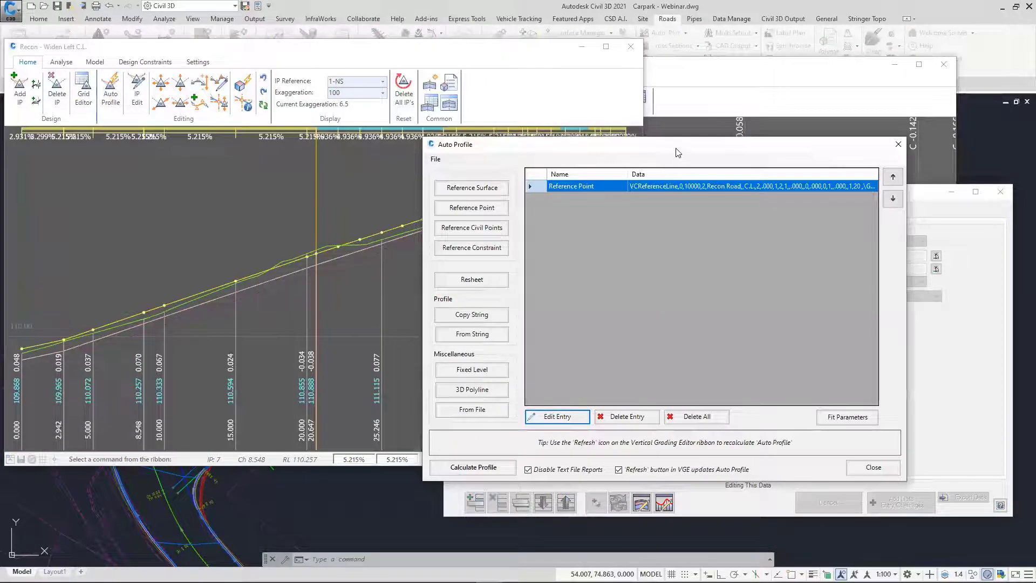
{"action": "left_click_drag", "start_coordinate": [673, 152], "coordinate": [273, 82]}
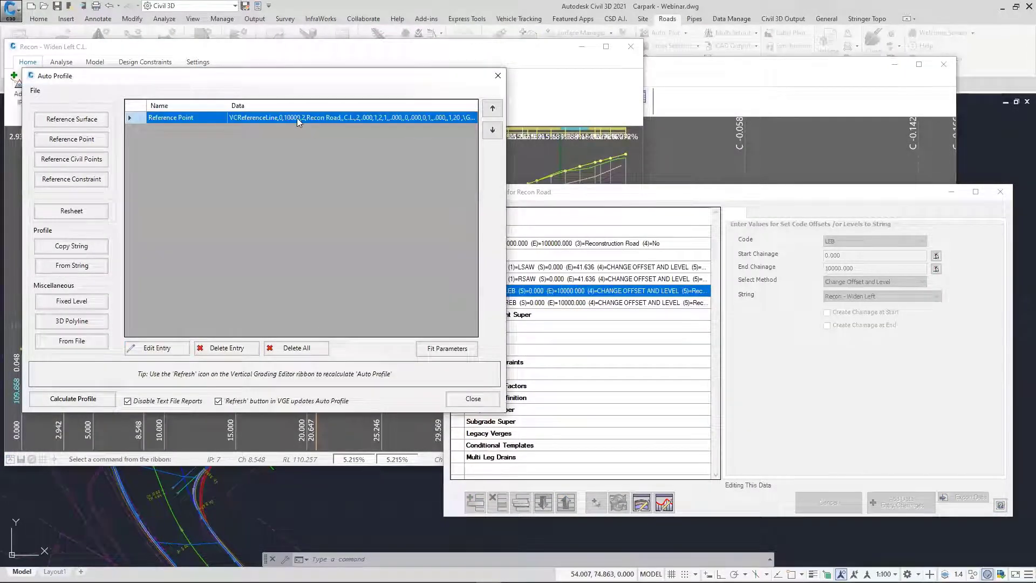
{"action": "double_click", "coordinate": [297, 117]}
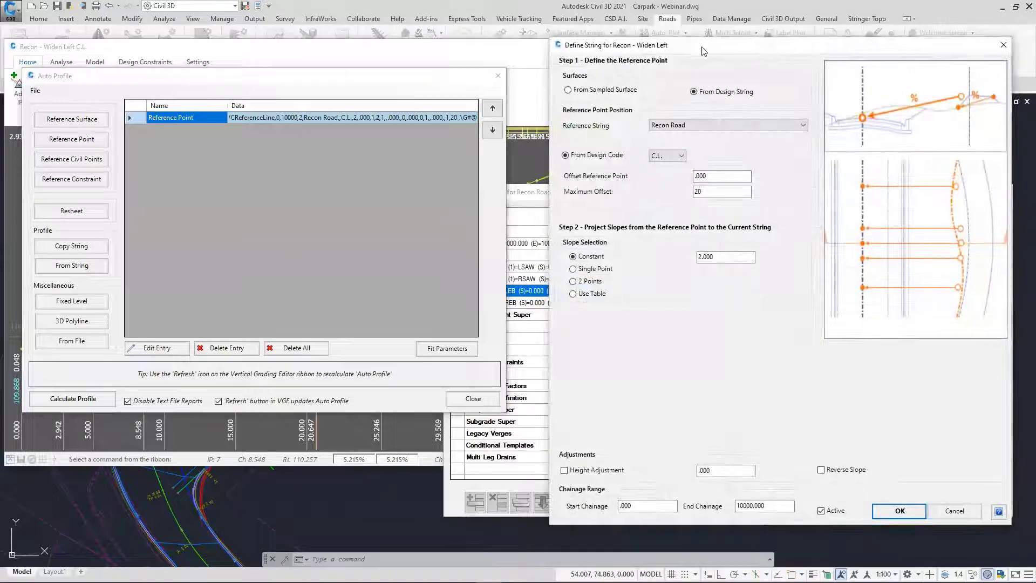
{"action": "left_click_drag", "start_coordinate": [704, 51], "coordinate": [181, 48]}
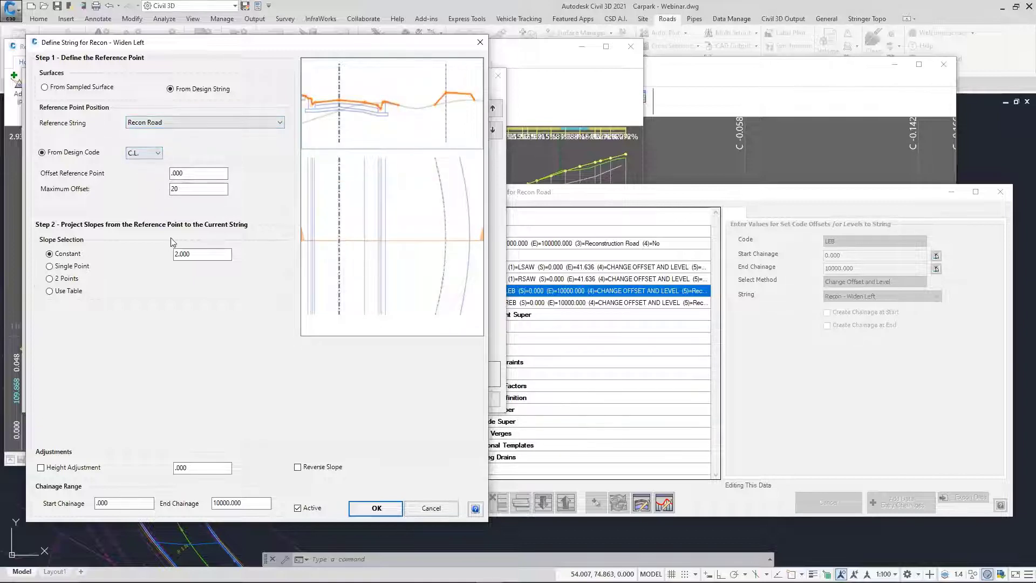
{"action": "left_click_drag", "start_coordinate": [212, 255], "coordinate": [111, 261]}
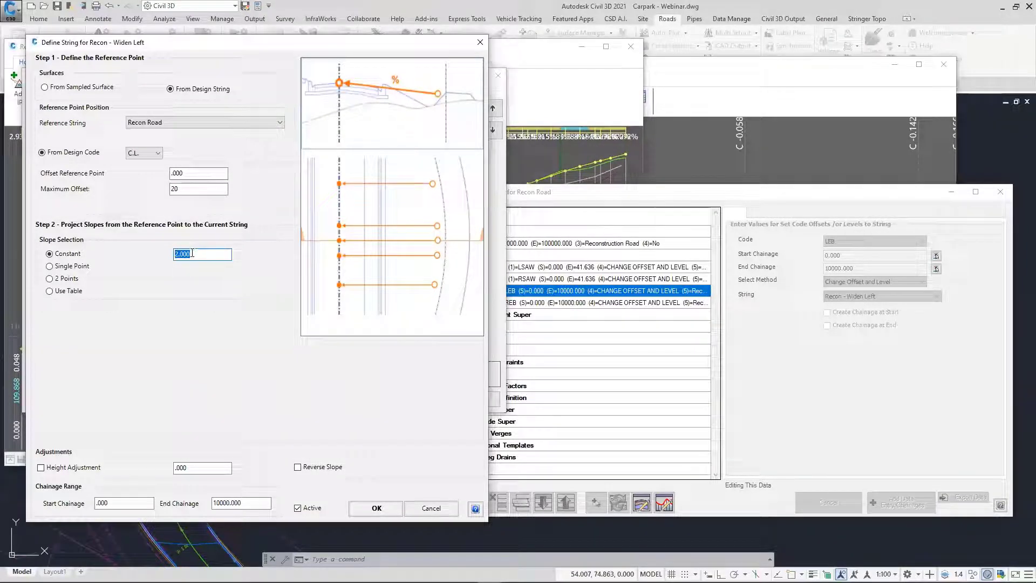
{"action": "left_click", "coordinate": [480, 43]}
{"action": "left_click", "coordinate": [497, 76]}
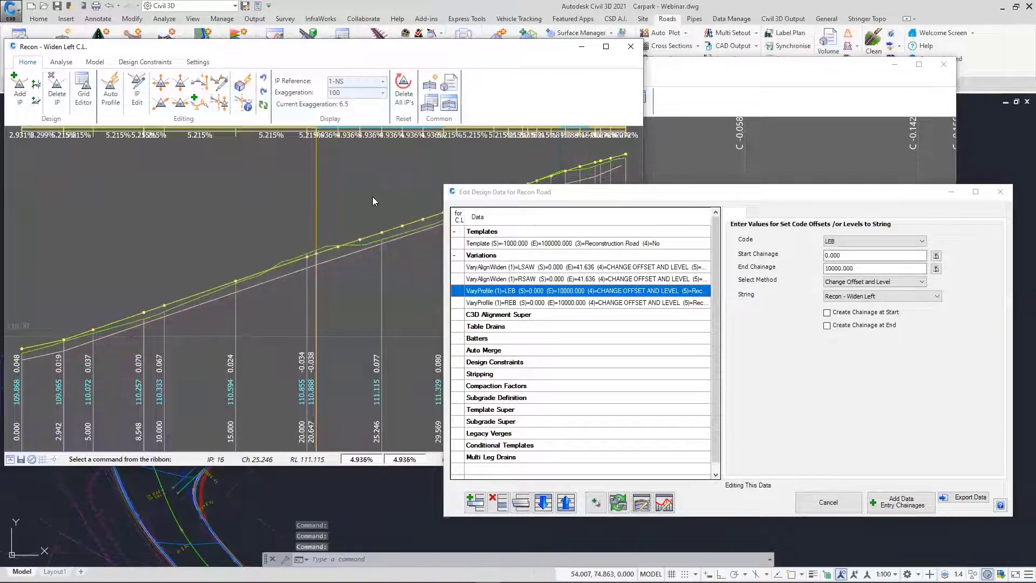
{"action": "left_click", "coordinate": [631, 49]}
Compare Recon Road's cross section with its edges in plan, and close the design data and cross section windows
{"action": "left_click", "coordinate": [579, 71]}
{"action": "left_click_drag", "start_coordinate": [579, 72], "coordinate": [177, 71]}
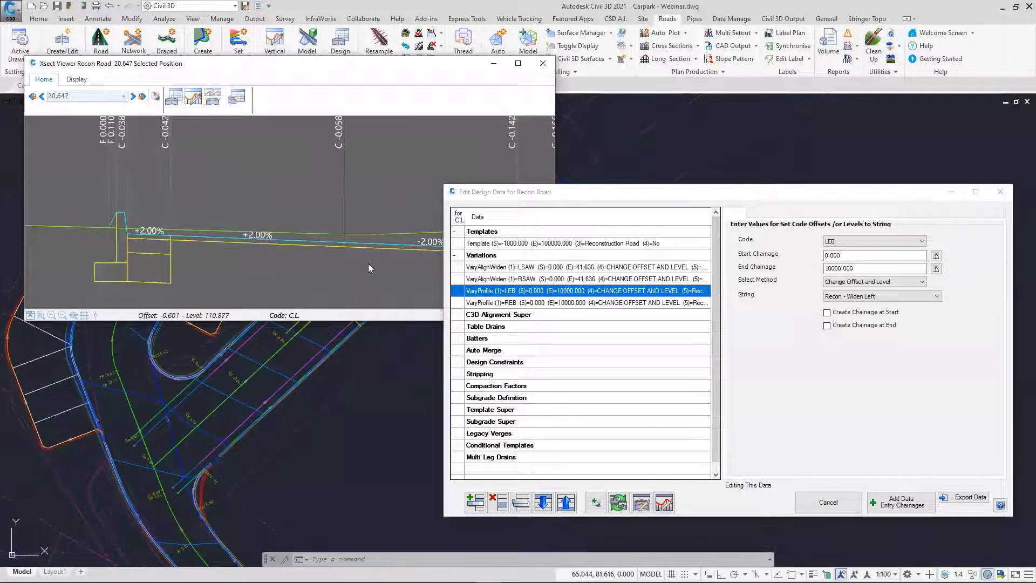
{"action": "left_click_drag", "start_coordinate": [471, 69], "coordinate": [979, 67]}
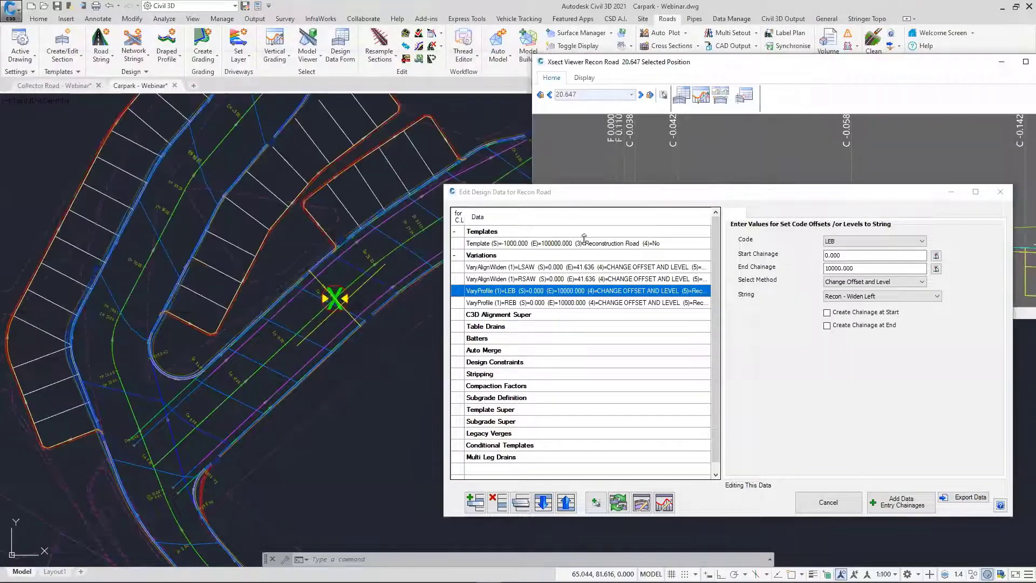
{"action": "scroll", "coordinate": [409, 167], "scroll_direction": "up", "scroll_amount": 6}
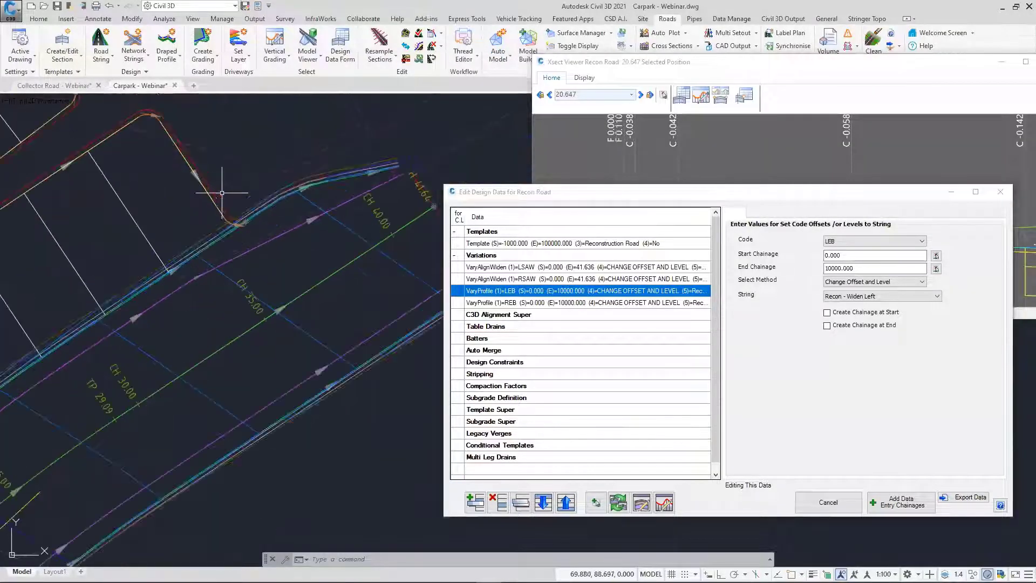
{"action": "scroll", "coordinate": [310, 191], "scroll_direction": "down", "scroll_amount": 5}
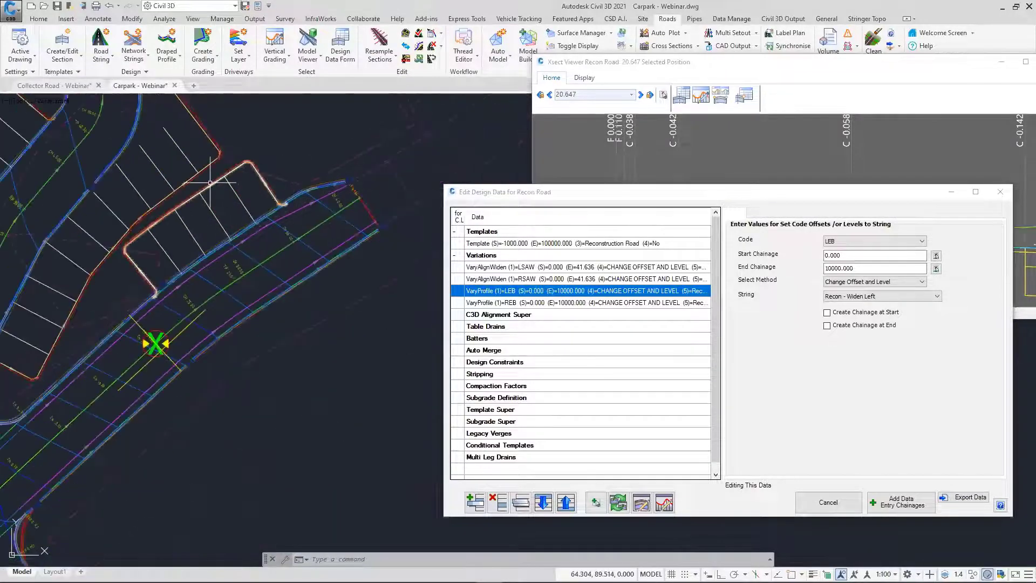
{"action": "scroll", "coordinate": [209, 182], "scroll_direction": "down", "scroll_amount": 3}
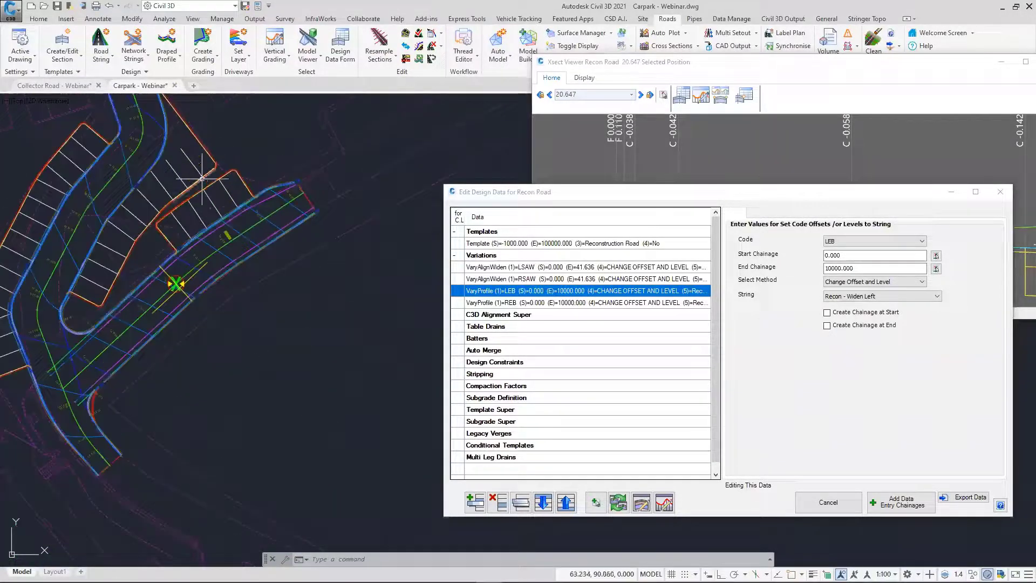
{"action": "left_click", "coordinate": [1000, 191]}
{"action": "left_click_drag", "start_coordinate": [930, 62], "coordinate": [798, 67]}
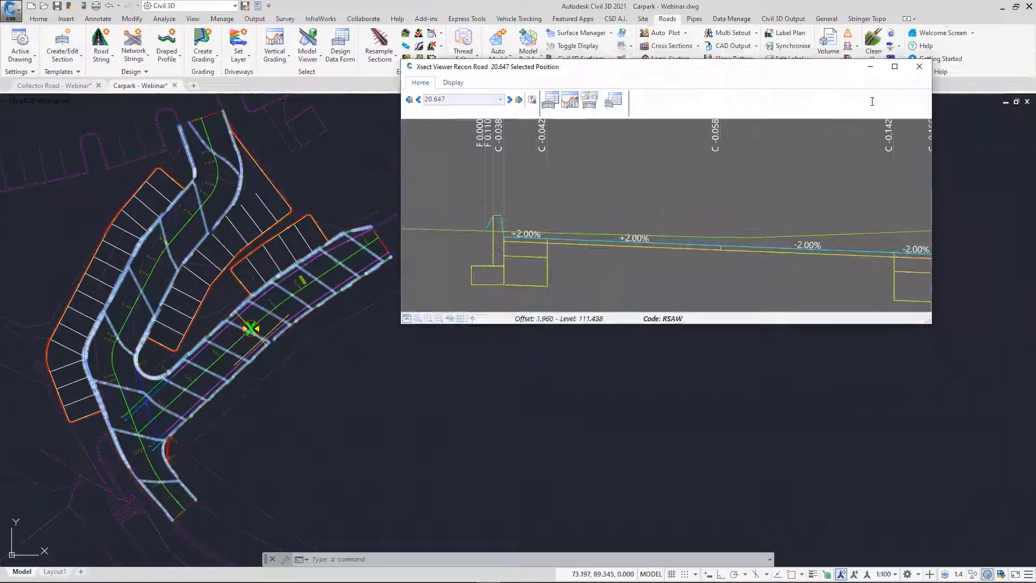
{"action": "left_click", "coordinate": [920, 71]}
Start Project Assist and confirm Parking 1, Parking 2 and Parking 3 as road edge connection or string control
{"action": "scroll", "coordinate": [271, 206], "scroll_direction": "up", "scroll_amount": 4}
{"action": "middle_click_drag", "start_coordinate": [271, 207], "coordinate": [495, 196]}
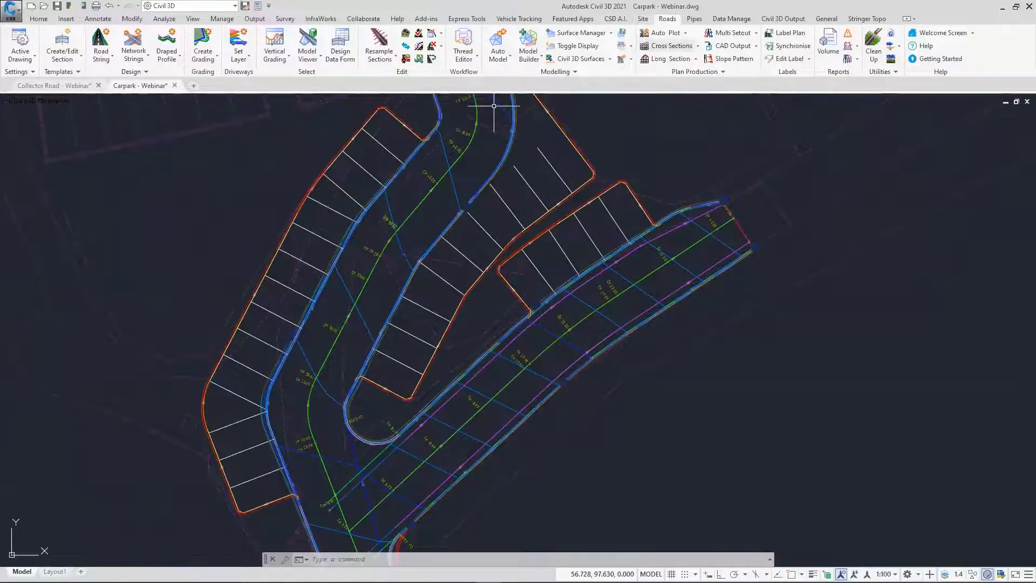
{"action": "middle_click_drag", "start_coordinate": [686, 164], "coordinate": [633, 191]}
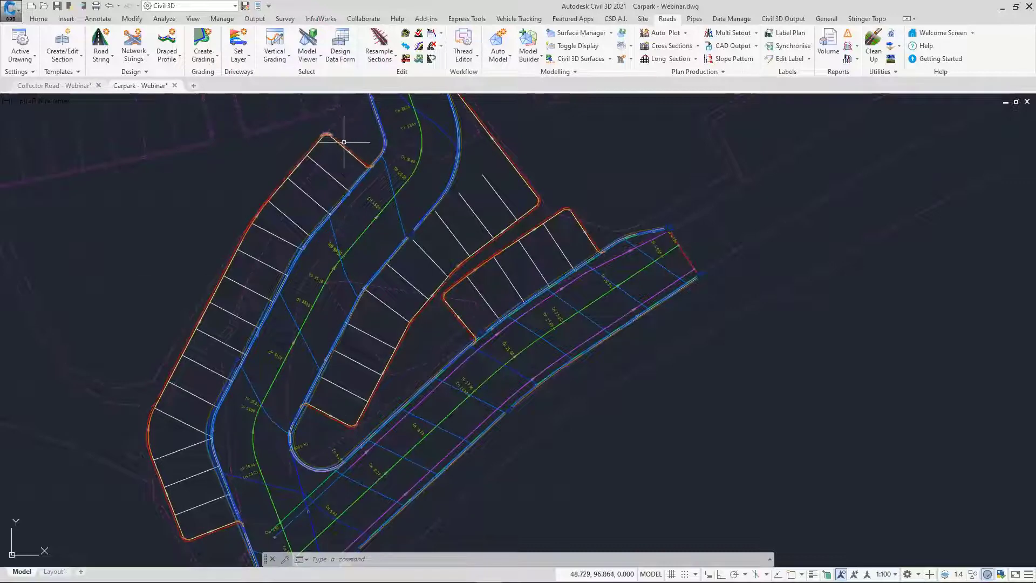
{"action": "middle_click_drag", "start_coordinate": [501, 209], "coordinate": [465, 308]}
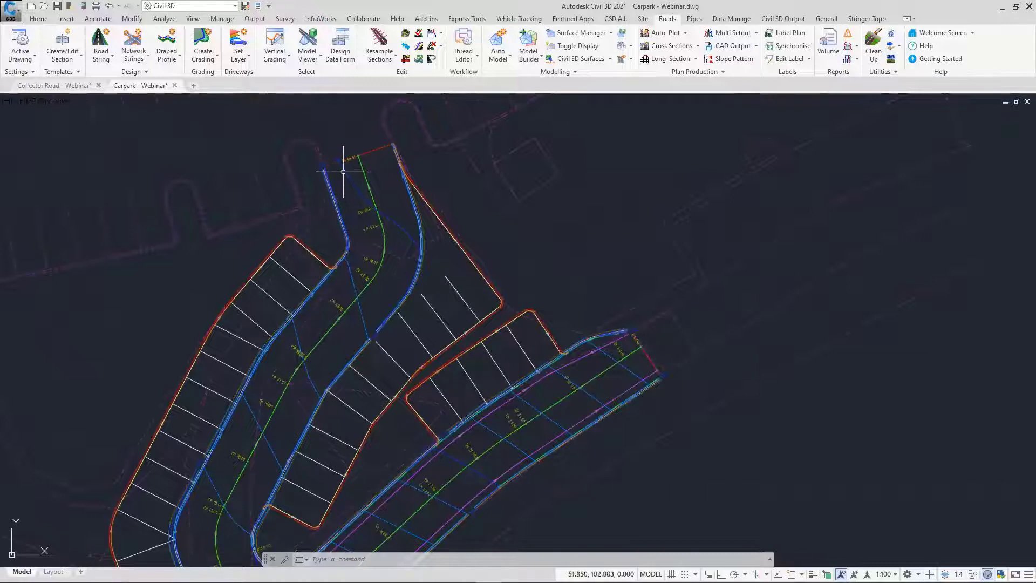
{"action": "middle_click_drag", "start_coordinate": [540, 241], "coordinate": [513, 187]}
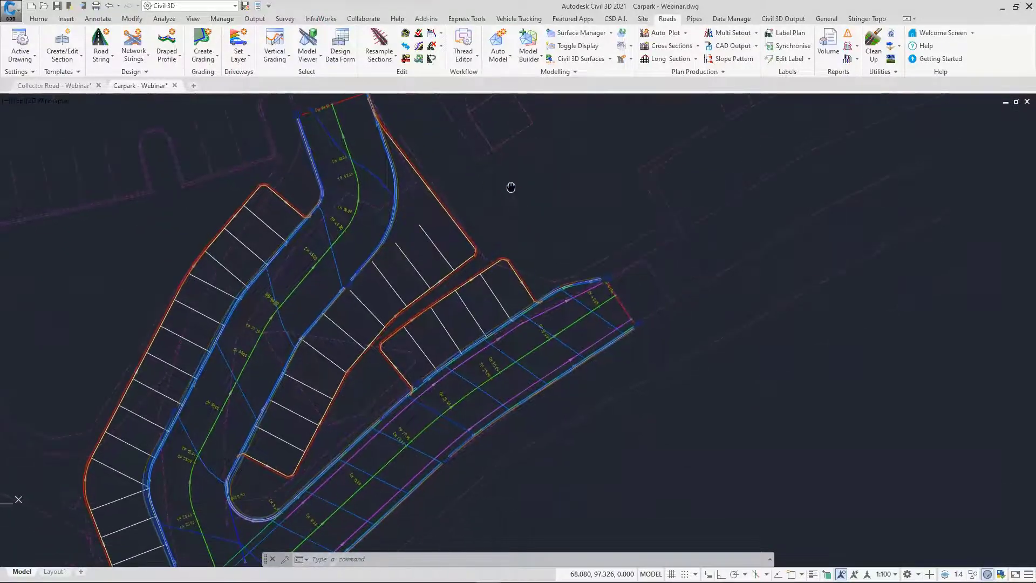
{"action": "left_click", "coordinate": [619, 21]}
{"action": "left_click", "coordinate": [46, 43]}
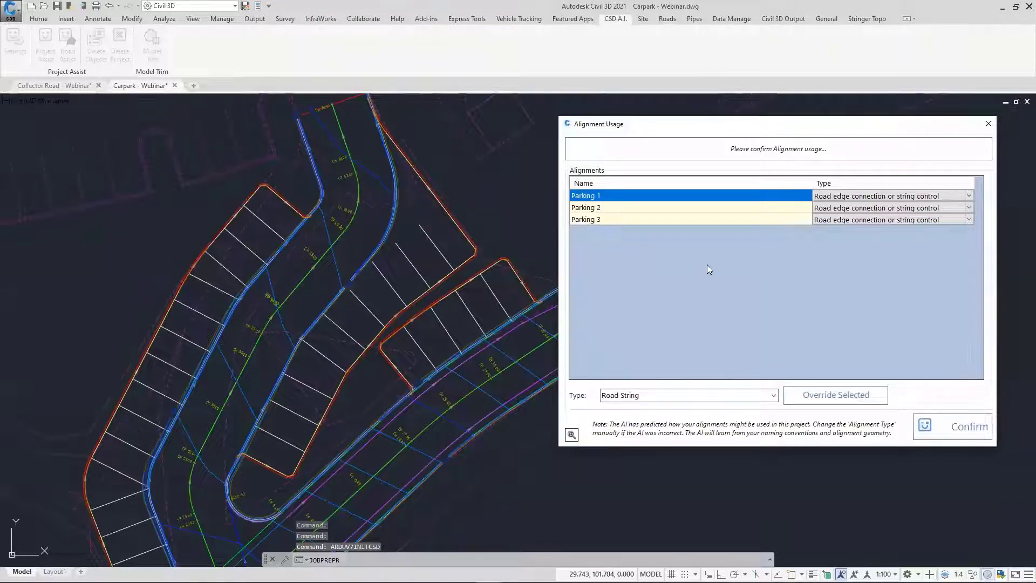
{"action": "left_click", "coordinate": [832, 198]}
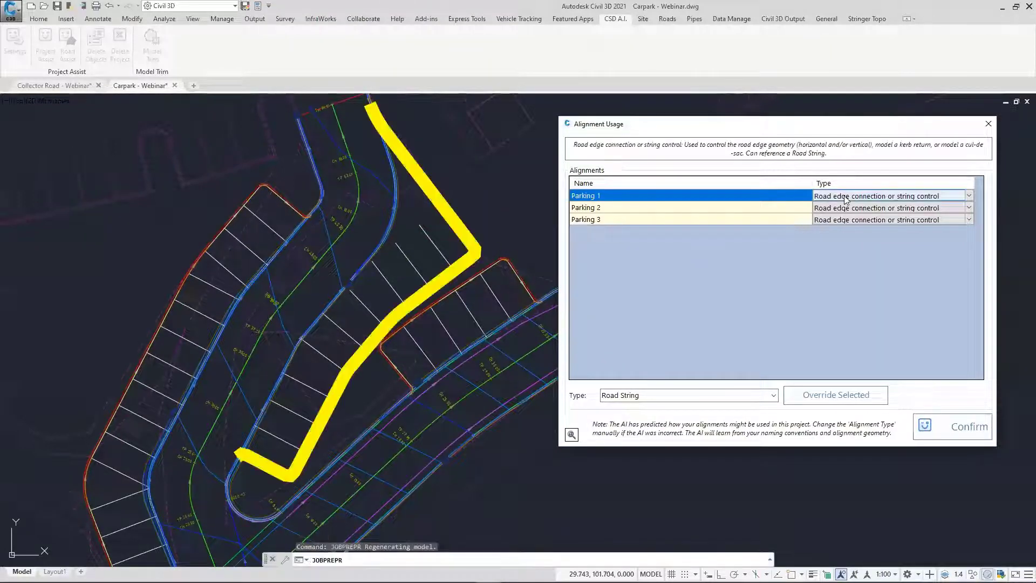
{"action": "left_click", "coordinate": [970, 197]}
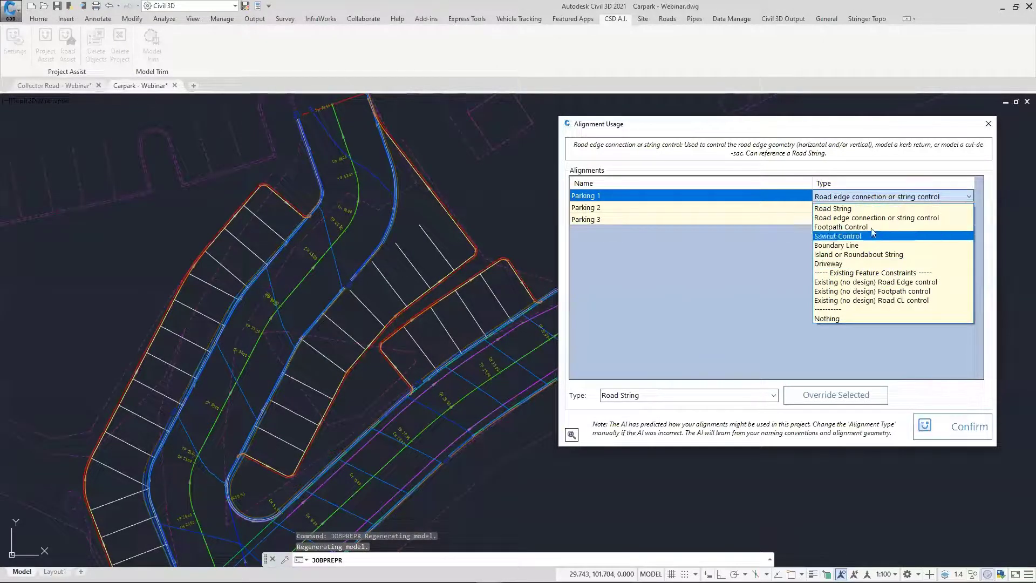
{"action": "left_click", "coordinate": [914, 218]}
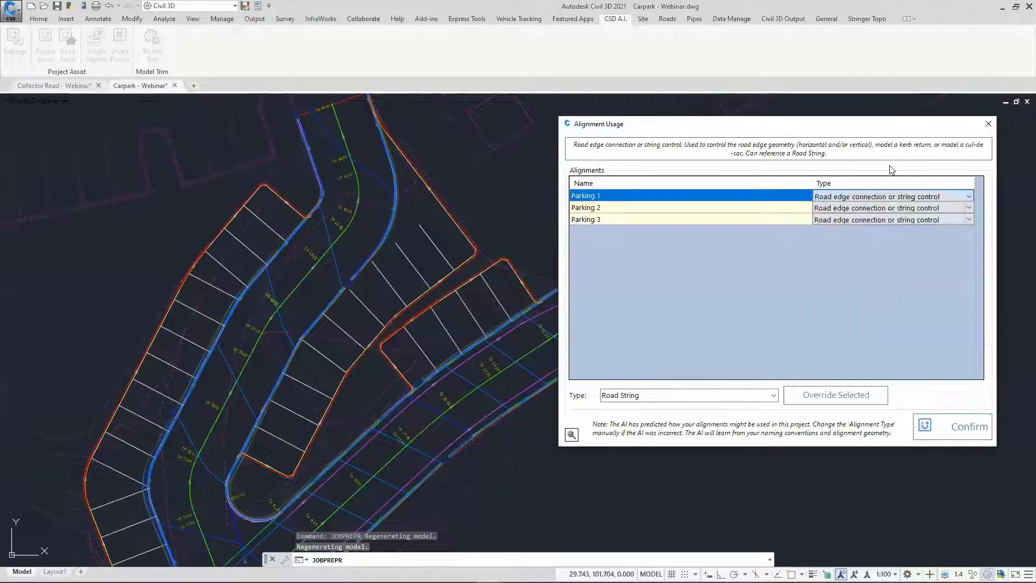
{"action": "left_click", "coordinate": [957, 425]}
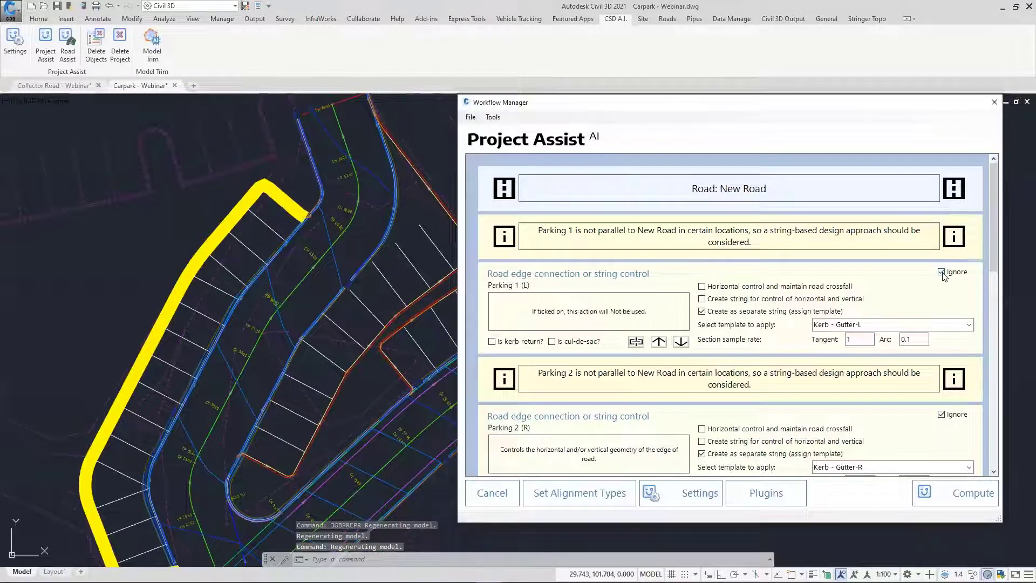
Include the Parking 1, Parking 2 and Parking 3 actions by turning off Ignore for each
{"action": "left_click", "coordinate": [942, 272]}
{"action": "scroll", "coordinate": [952, 346], "scroll_direction": "down", "scroll_amount": 2}
{"action": "left_click", "coordinate": [942, 348]}
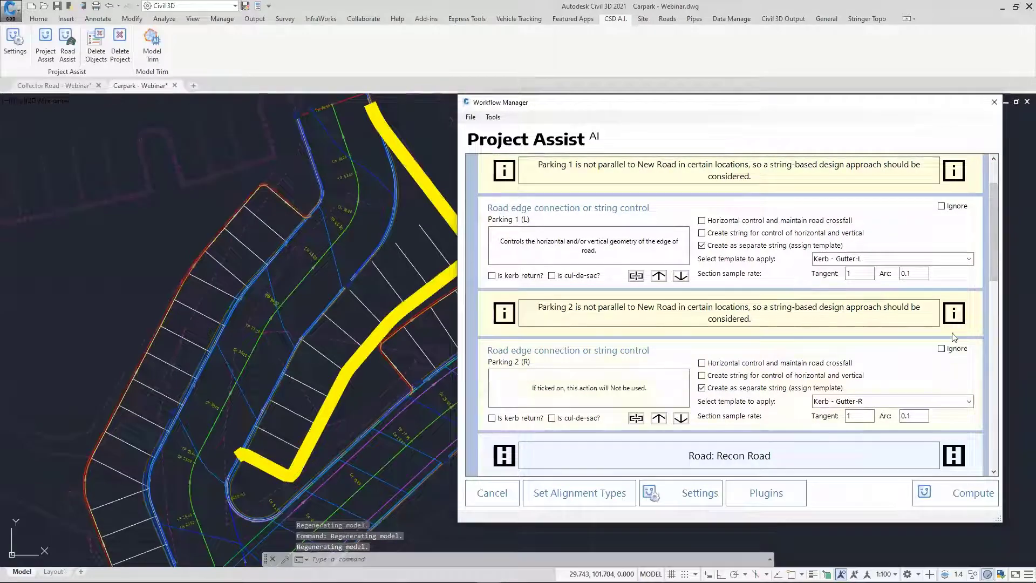
{"action": "scroll", "coordinate": [944, 378], "scroll_direction": "down", "scroll_amount": 4}
{"action": "left_click", "coordinate": [942, 399]}
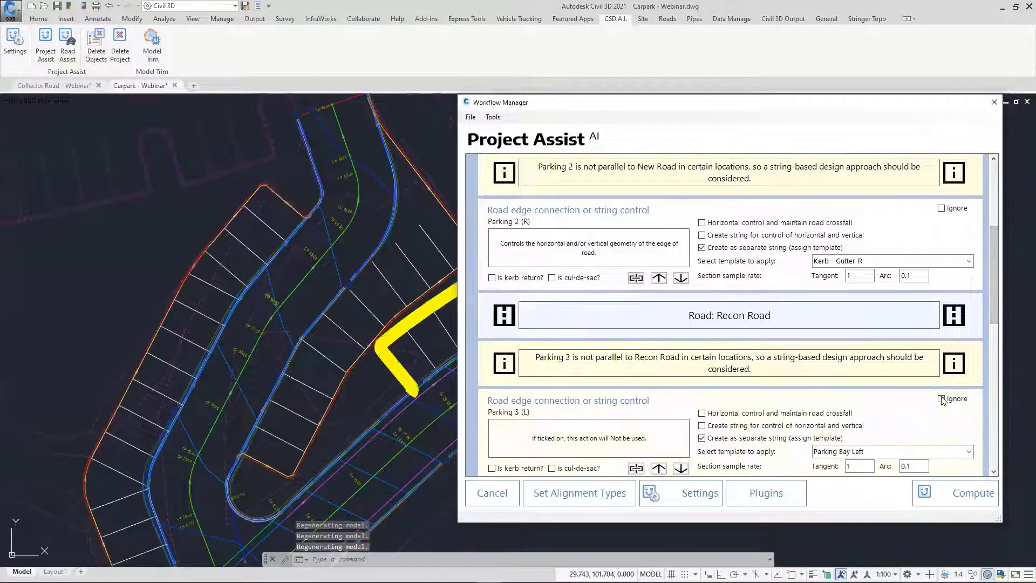
{"action": "scroll", "coordinate": [991, 334], "scroll_direction": "down", "scroll_amount": 4}
{"action": "left_click_drag", "start_coordinate": [991, 350], "coordinate": [981, 226]}
Detach Parking 1 from its road and associate it with New Road again
{"action": "mouse_move", "coordinate": [580, 293]}
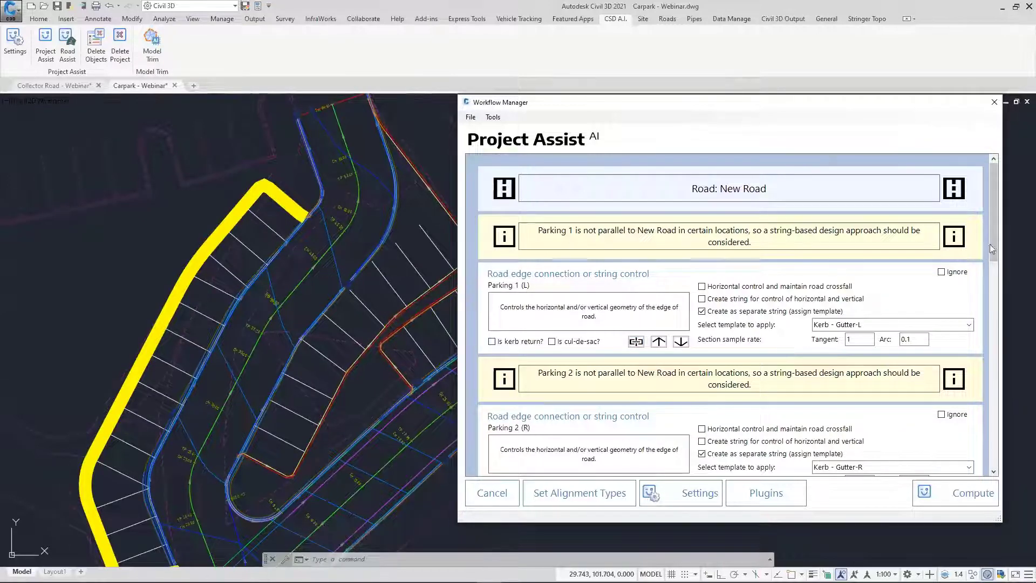
{"action": "mouse_move", "coordinate": [993, 251]}
{"action": "left_mouse_down"}
{"action": "mouse_move", "coordinate": [1001, 331]}
{"action": "mouse_move", "coordinate": [1002, 249]}
{"action": "left_mouse_up"}
{"action": "left_click", "coordinate": [636, 343]}
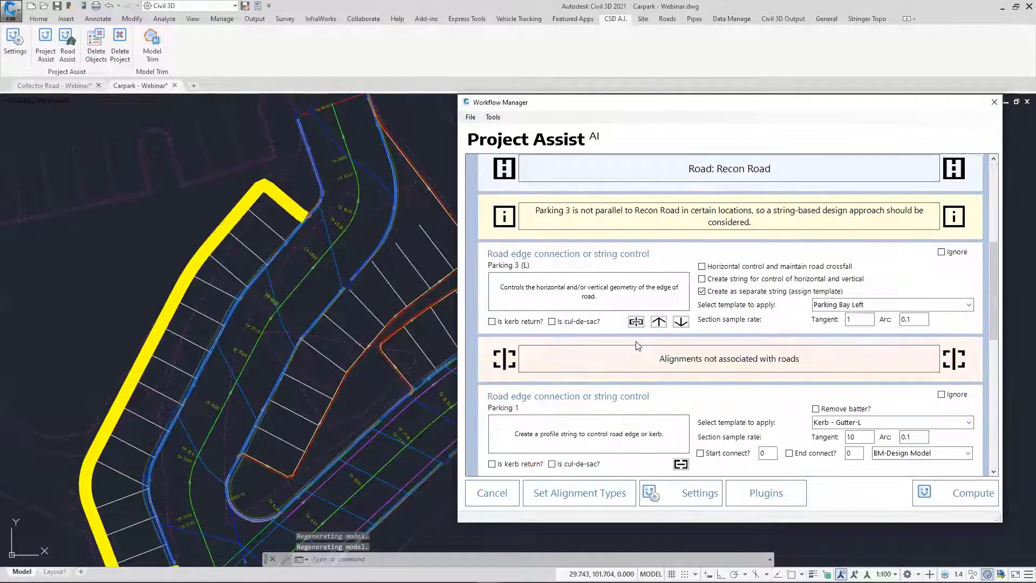
{"action": "left_click_drag", "start_coordinate": [999, 272], "coordinate": [986, 290]}
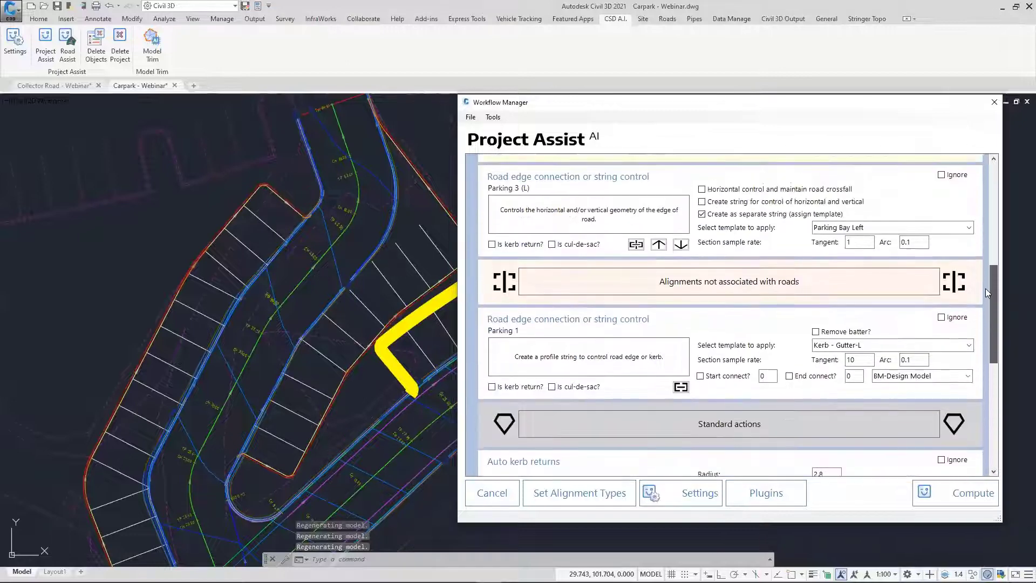
{"action": "left_click", "coordinate": [680, 389]}
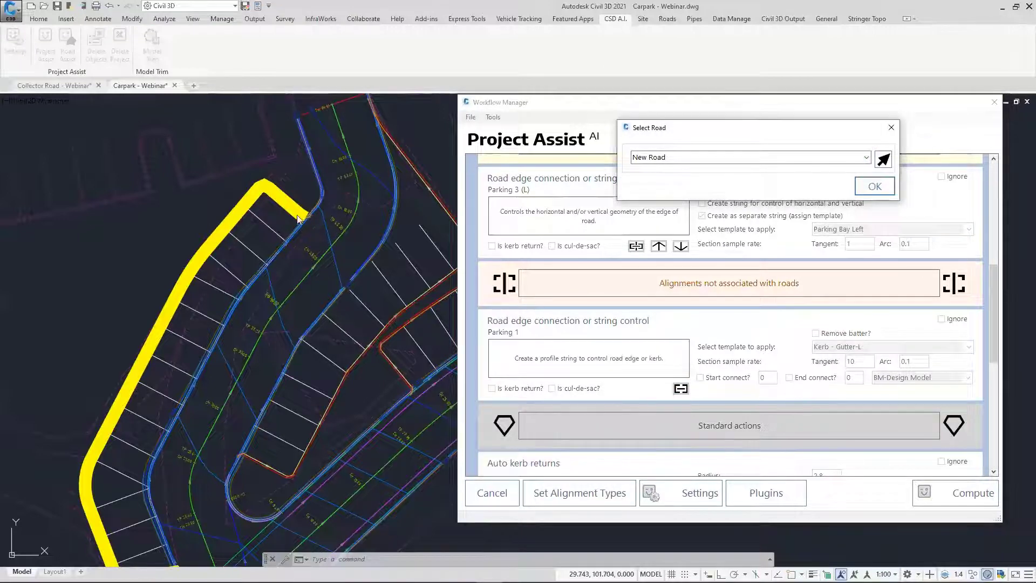
{"action": "left_click", "coordinate": [859, 186]}
{"action": "left_click_drag", "start_coordinate": [991, 246], "coordinate": [1010, 205]}
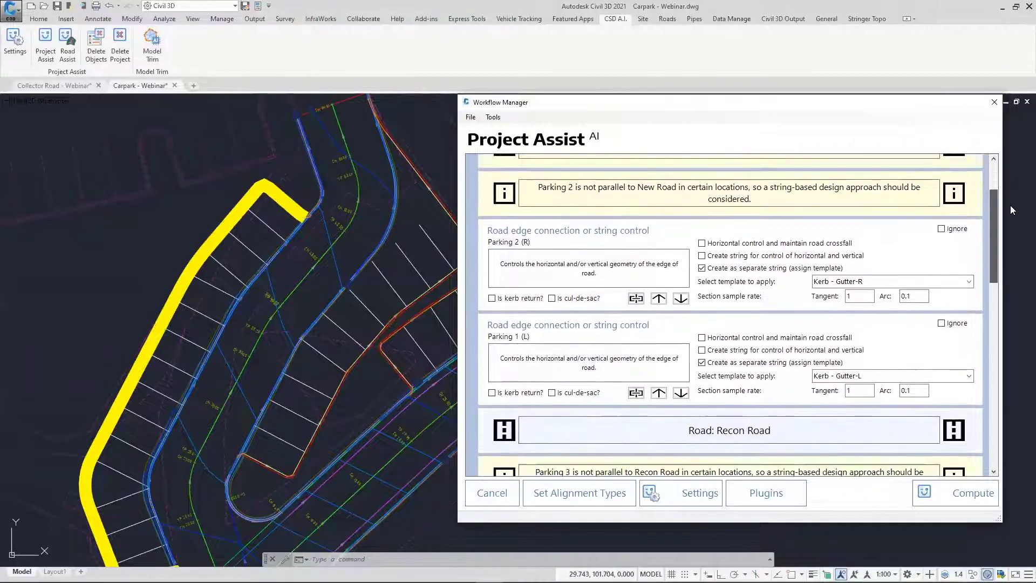
Assign the Parking Bay Right template to Parking 2 and the Parking Bay Left template to Parking 1, and check Parking 3's template
{"action": "mouse_move", "coordinate": [617, 246]}
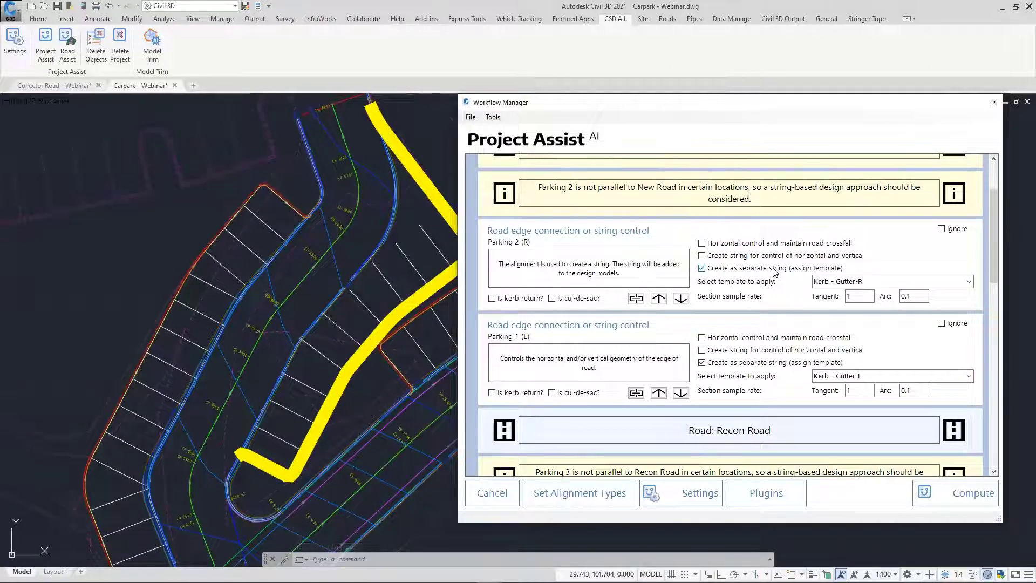
{"action": "left_click", "coordinate": [968, 282]}
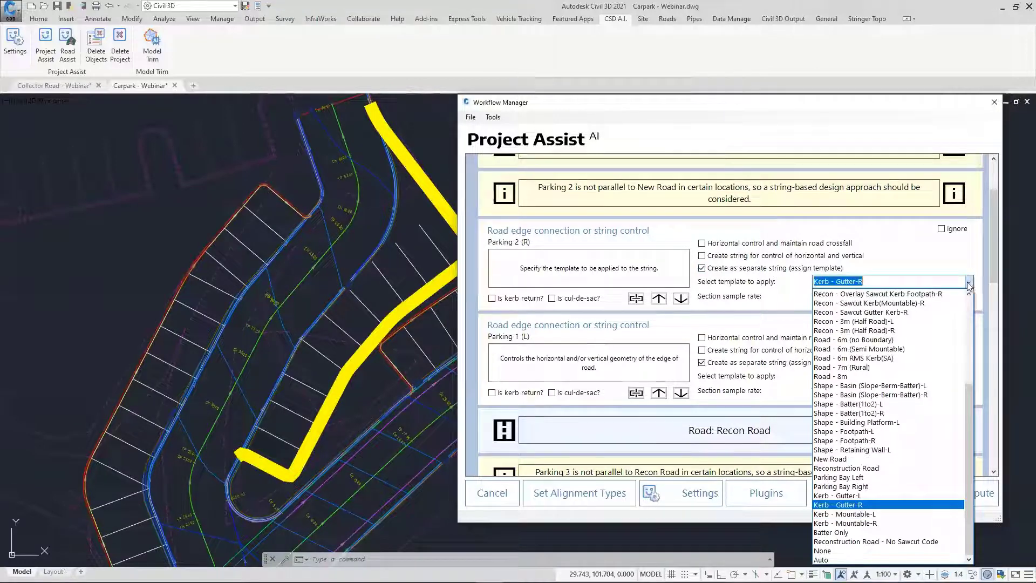
{"action": "left_click", "coordinate": [857, 486]}
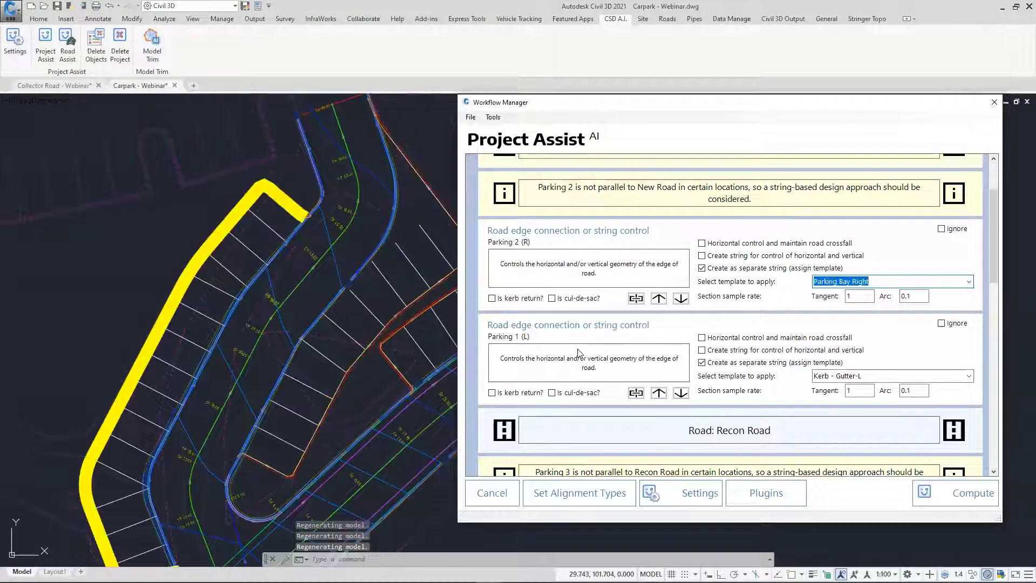
{"action": "left_click", "coordinate": [874, 375]}
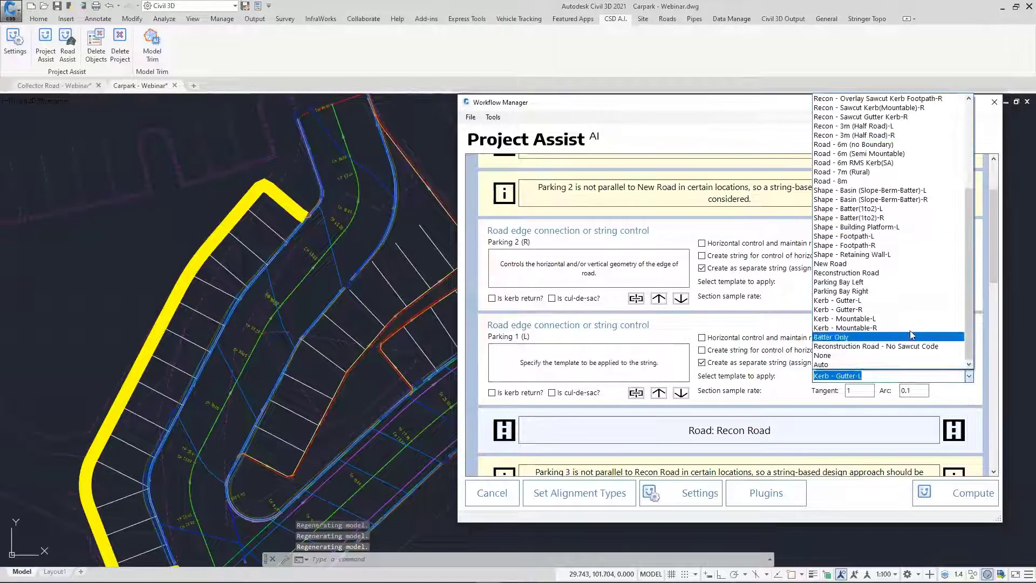
{"action": "left_click", "coordinate": [860, 284]}
{"action": "left_click_drag", "start_coordinate": [993, 249], "coordinate": [1006, 310]}
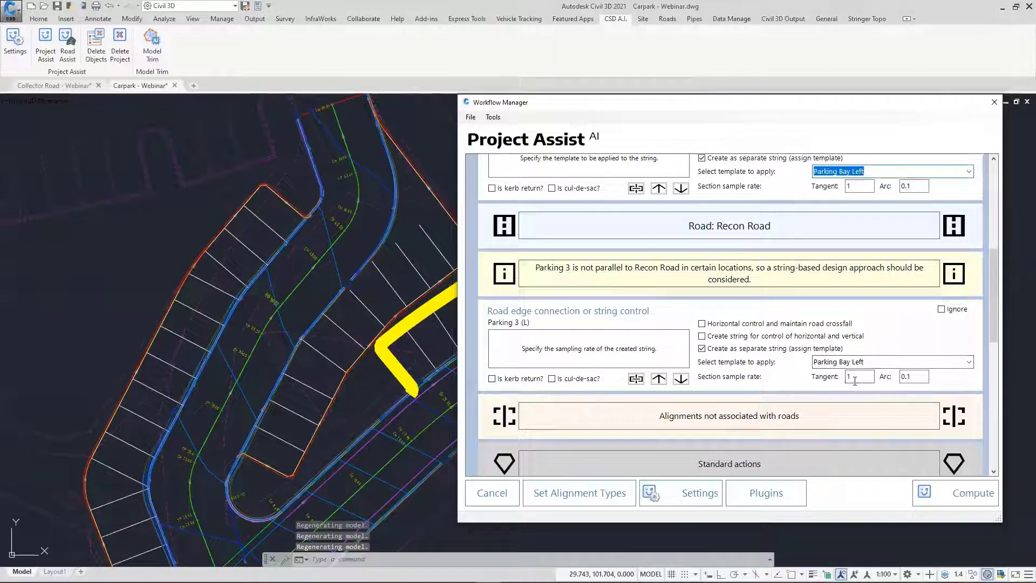
Compute the Project Assist workflow with the thread name Parking
{"action": "left_click", "coordinate": [941, 490]}
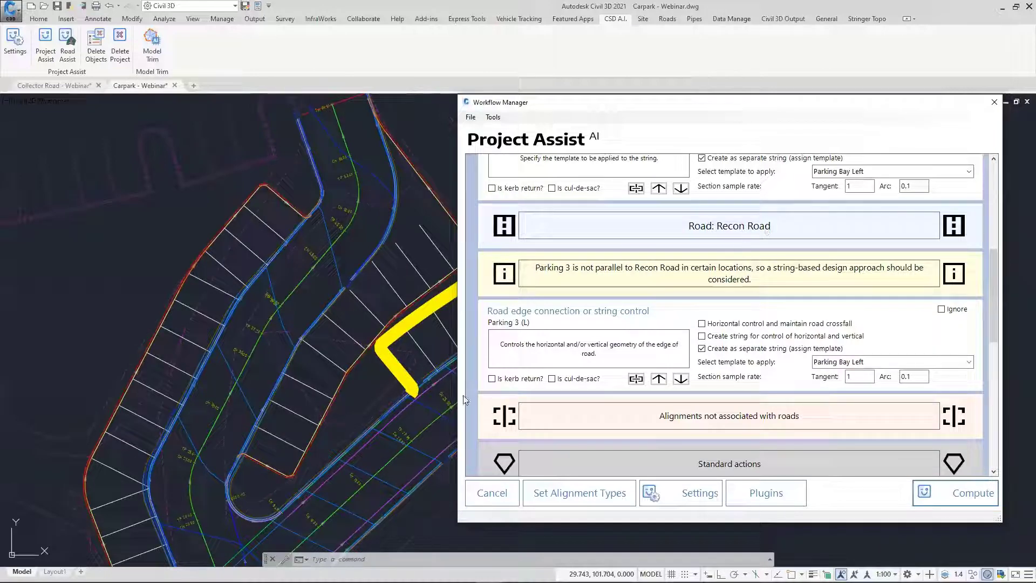
{"action": "left_click", "coordinate": [974, 493]}
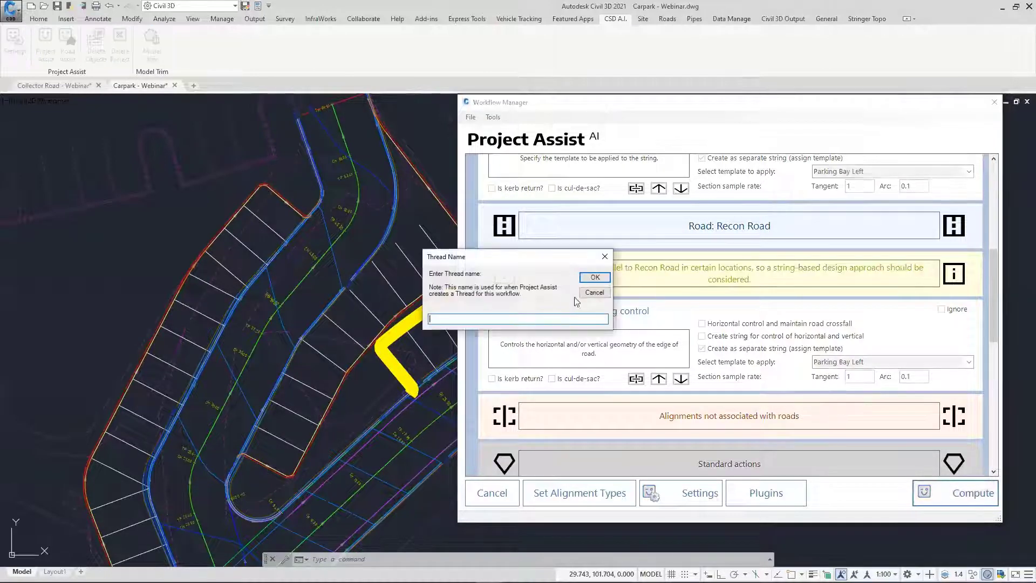
{"action": "type", "text": "Parking"}
{"action": "key", "text": "Return"}
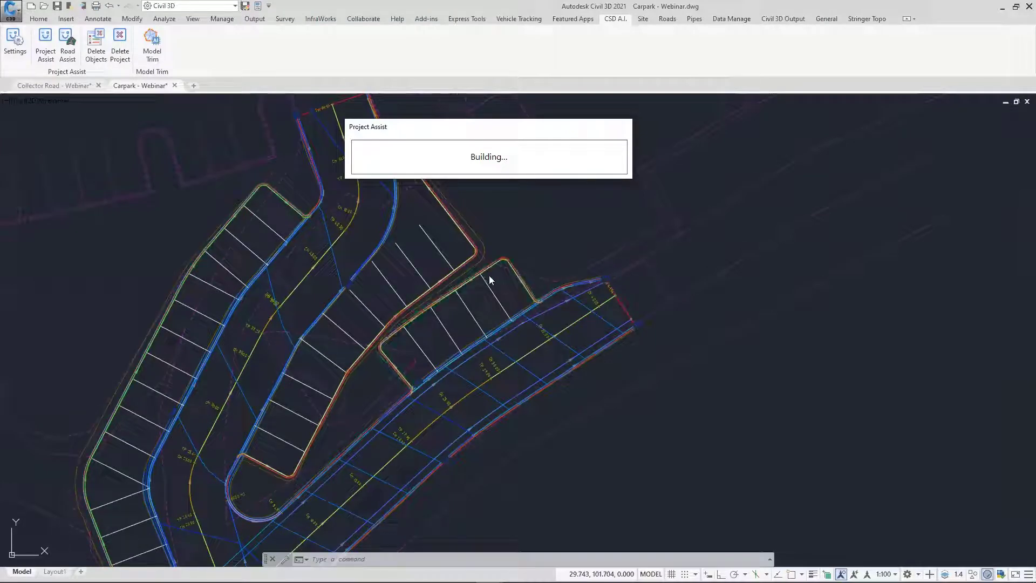
{"action": "key", "text": "ctrl"}
{"action": "key", "text": "ctrl"}
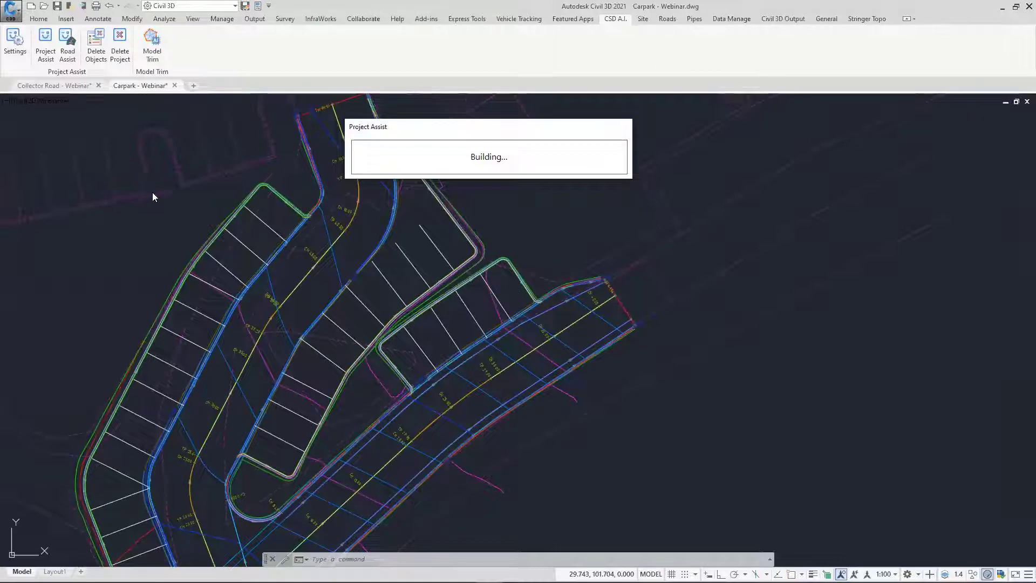
Review the Project Assist report entries for the parking strings through to the Recon Road model builder edit, and close the report
{"action": "key", "text": "ctrl"}
{"action": "key", "text": "ctrl"}
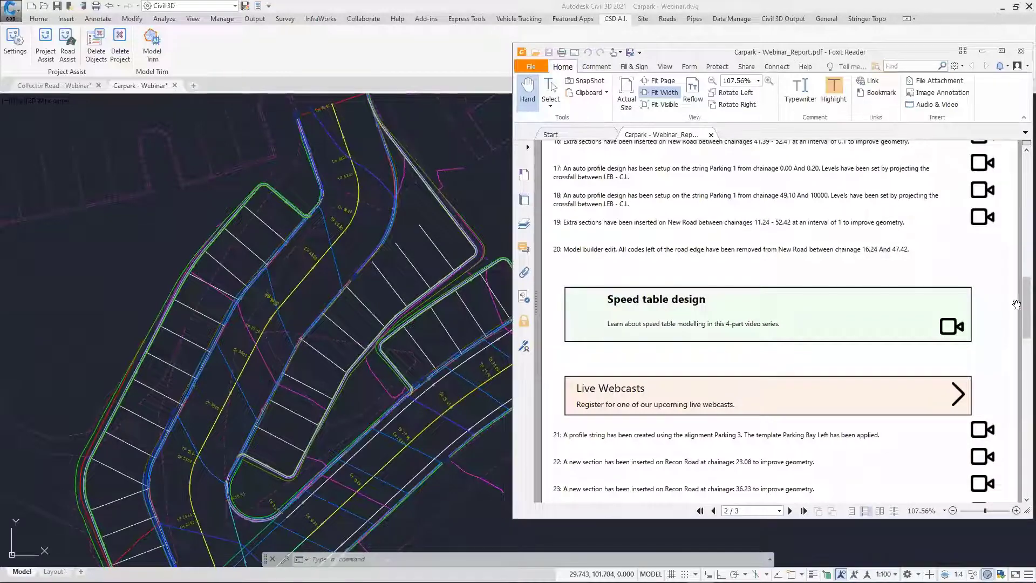
{"action": "left_click_drag", "start_coordinate": [1022, 301], "coordinate": [1021, 349]}
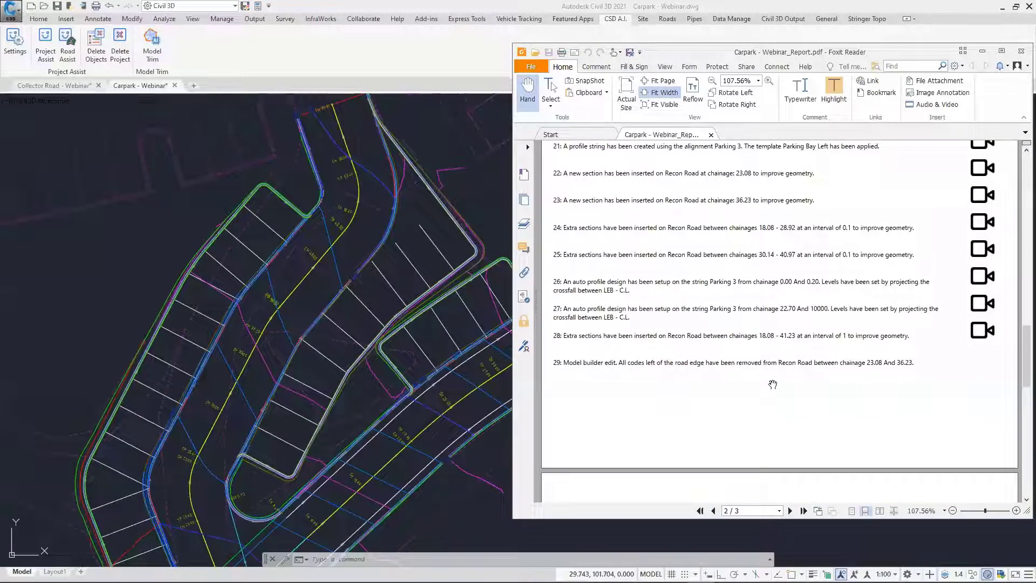
{"action": "left_click", "coordinate": [1022, 51]}
Turn on the mesh display of the BM-Design Model surface in the drawing
{"action": "left_click", "coordinate": [667, 20]}
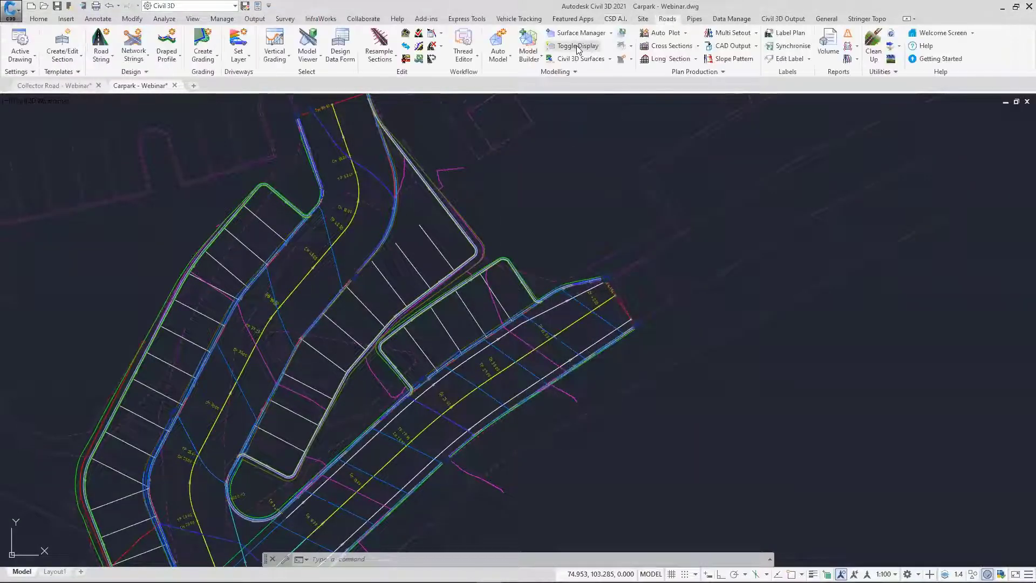
{"action": "left_click", "coordinate": [577, 48]}
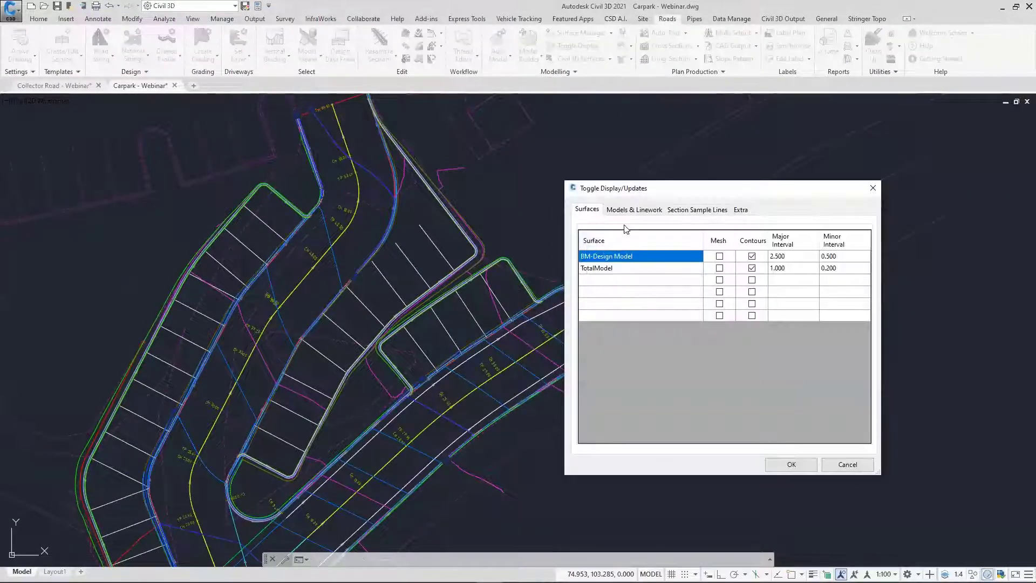
{"action": "left_click", "coordinate": [719, 256]}
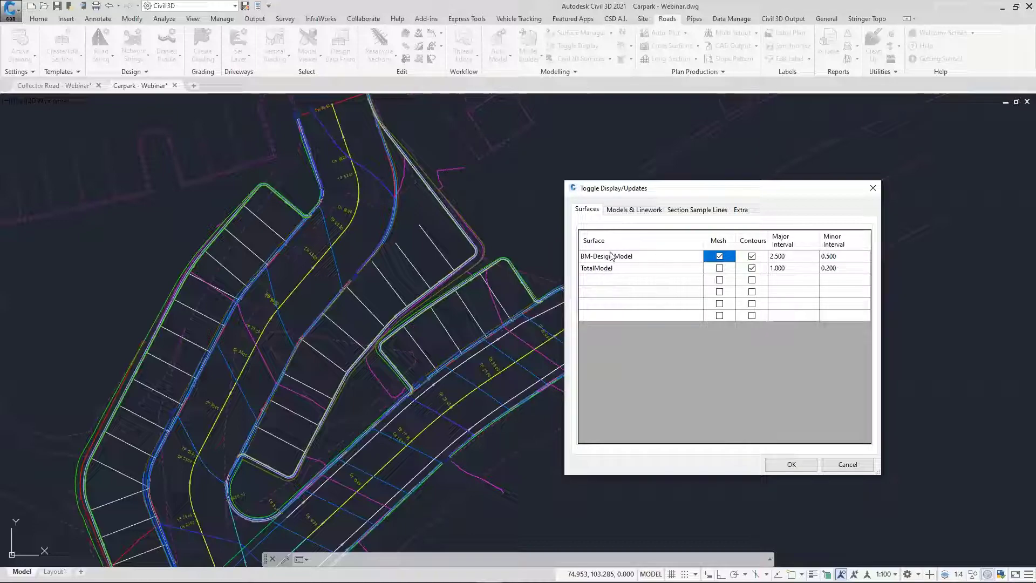
{"action": "left_click", "coordinate": [791, 464]}
{"action": "scroll", "coordinate": [382, 361], "scroll_direction": "up", "scroll_amount": 2}
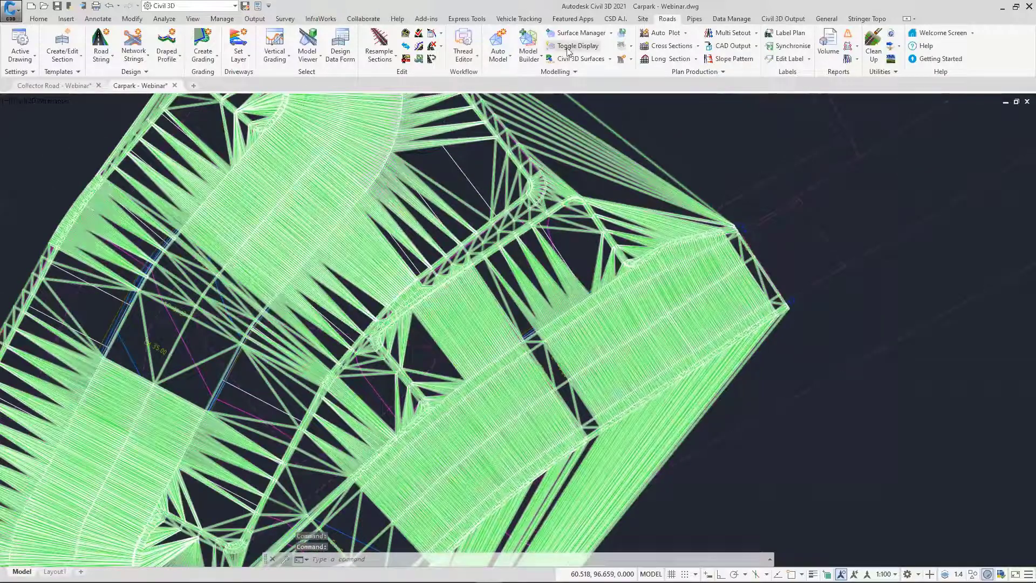
Turn off the mesh display of the BM-Design Model surface
{"action": "left_click", "coordinate": [575, 46]}
{"action": "left_click", "coordinate": [720, 256]}
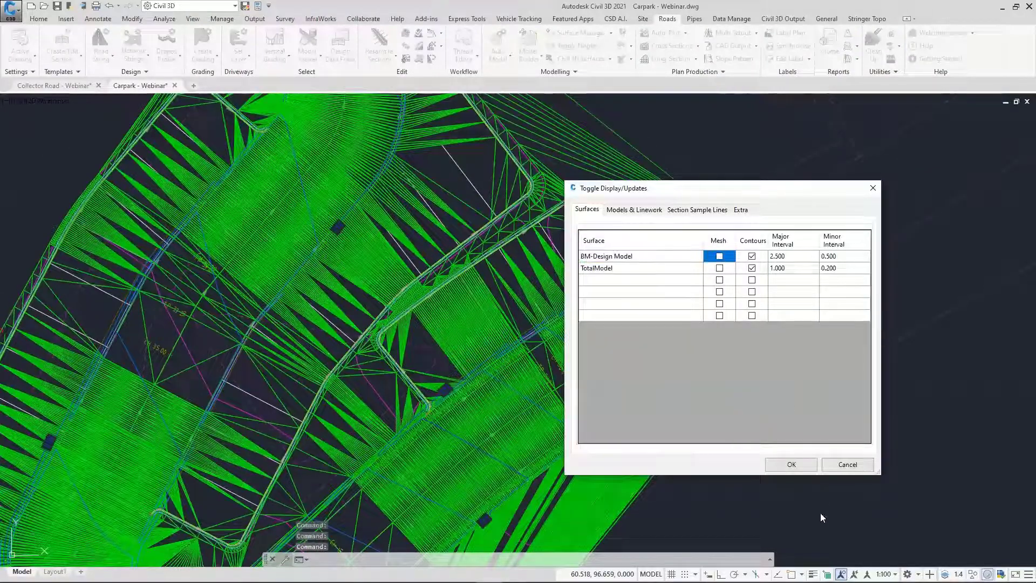
{"action": "left_click", "coordinate": [791, 464]}
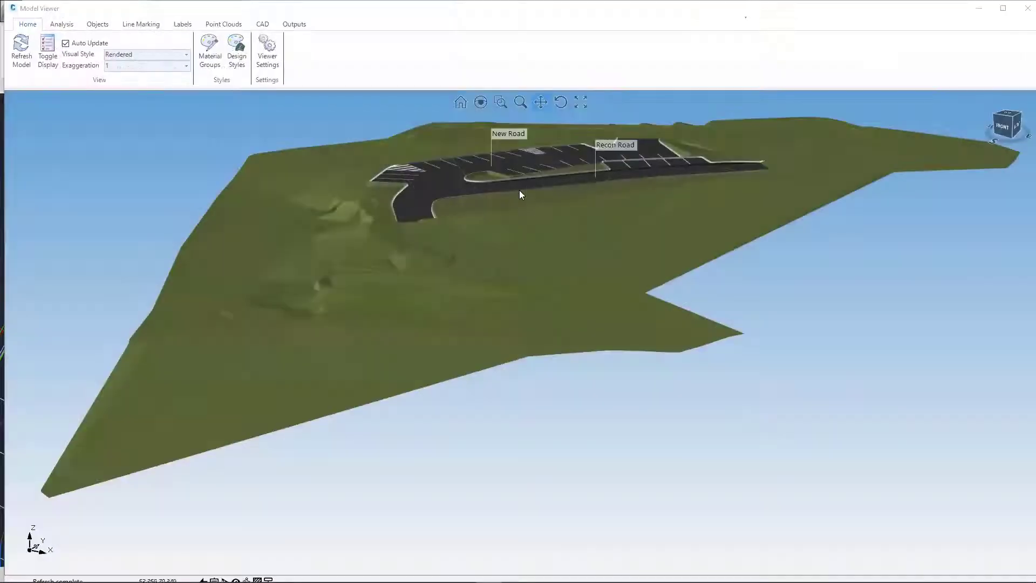
Check the surfaces displayed in the Model Viewer and set its visual style to Rendered with Edges
{"action": "scroll", "coordinate": [524, 186], "scroll_direction": "up", "scroll_amount": 5}
{"action": "middle_click_drag", "start_coordinate": [521, 247], "coordinate": [525, 269]}
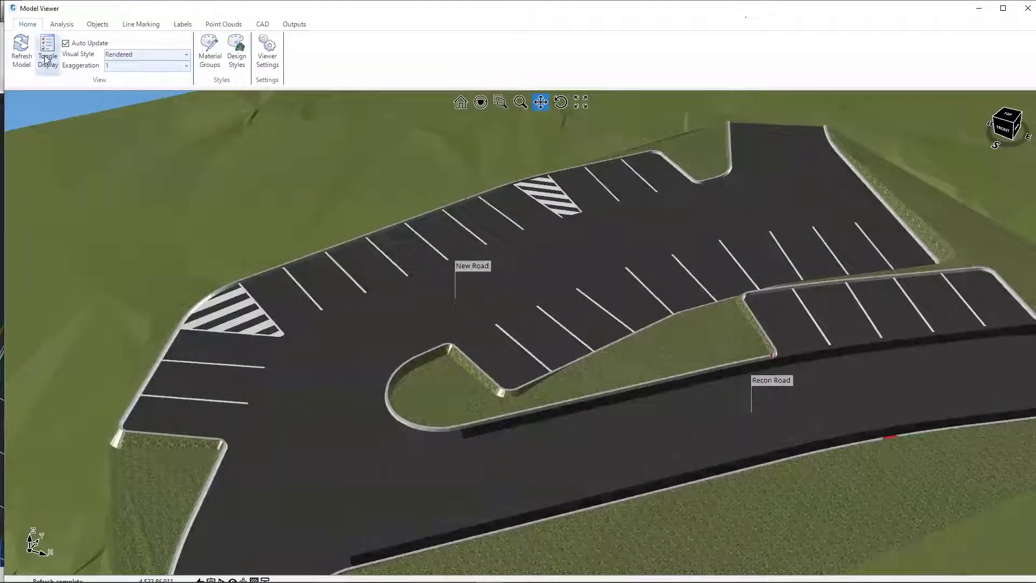
{"action": "left_click", "coordinate": [56, 70]}
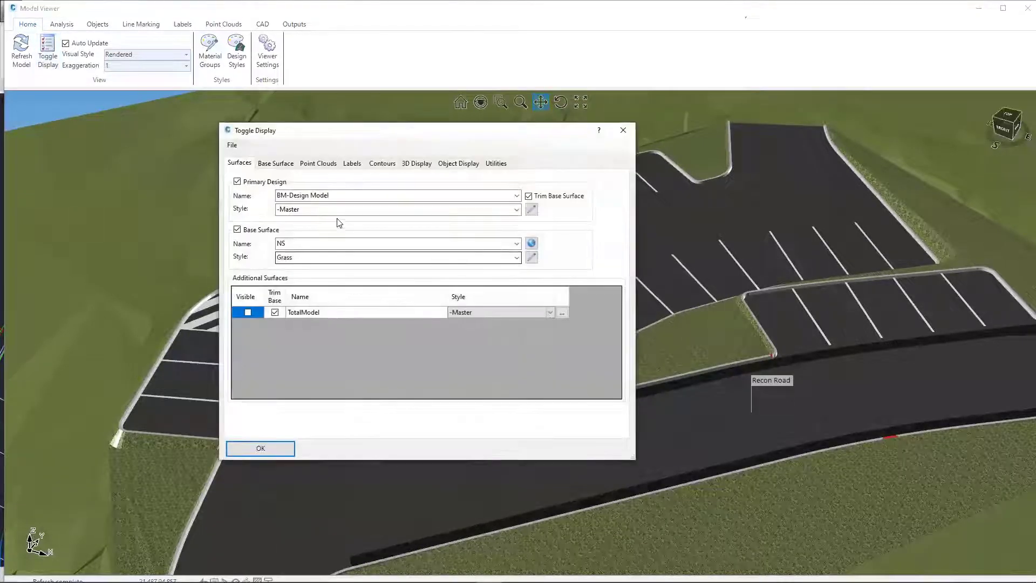
{"action": "left_click", "coordinate": [275, 456]}
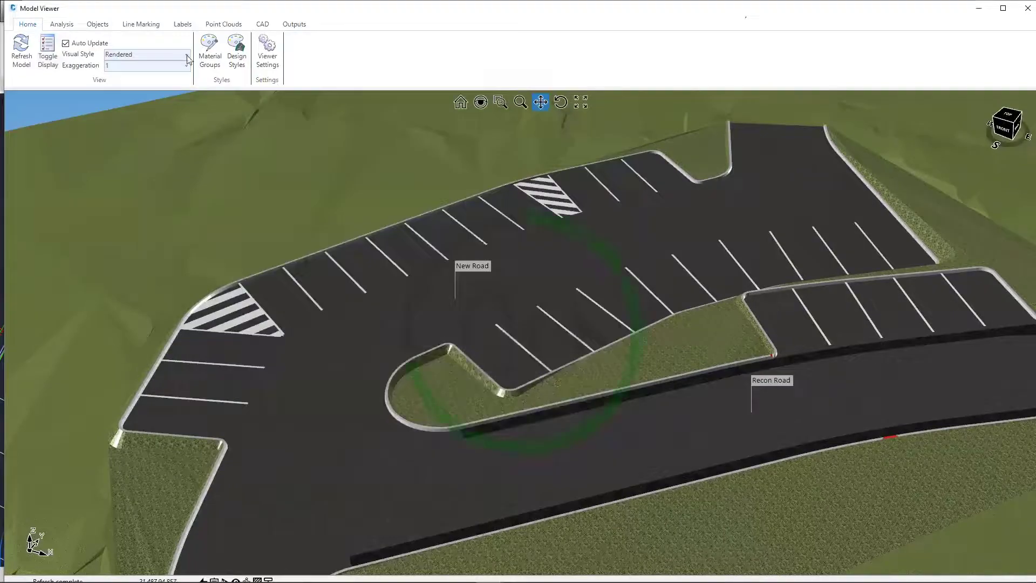
{"action": "left_click", "coordinate": [186, 56]}
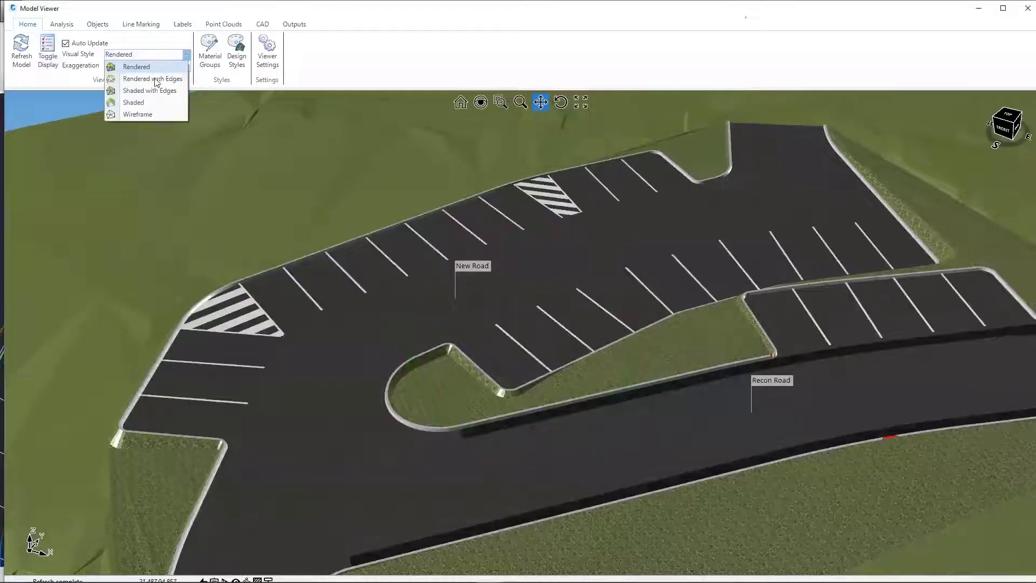
{"action": "left_click", "coordinate": [155, 81]}
Examine the triangulation of the parking bays, kerbs and batters along Recon Road and New Road in the 3D model
{"action": "left_click_drag", "start_coordinate": [452, 328], "coordinate": [454, 309]}
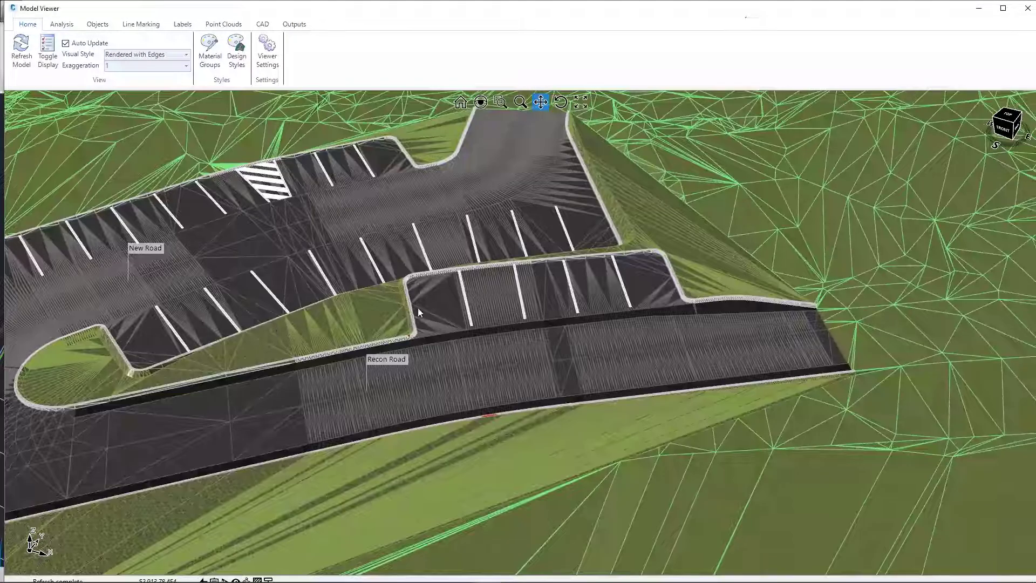
{"action": "scroll", "coordinate": [642, 302], "scroll_direction": "up", "scroll_amount": 3}
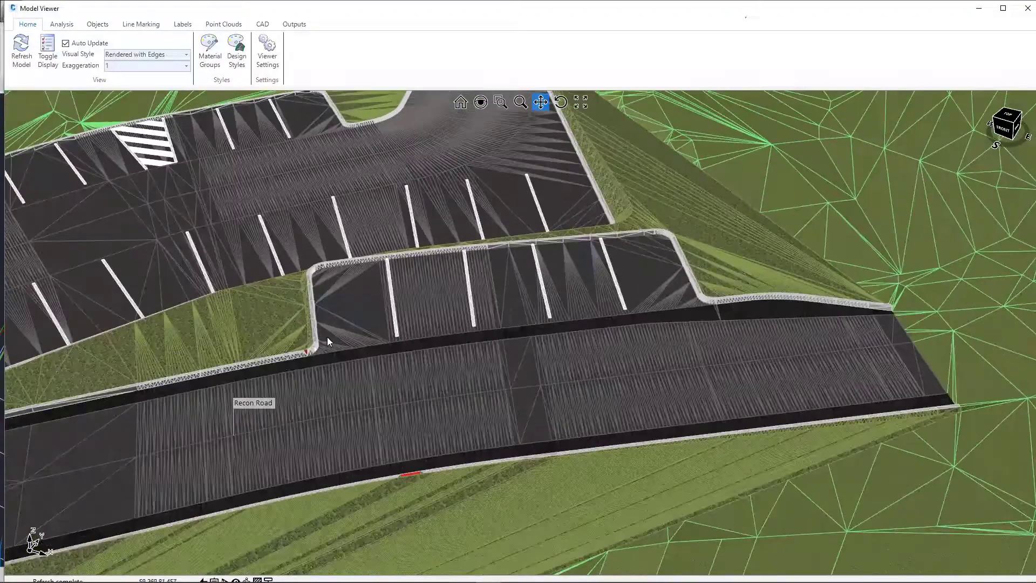
{"action": "scroll", "coordinate": [324, 338], "scroll_direction": "up", "scroll_amount": 2}
{"action": "left_click_drag", "start_coordinate": [442, 309], "coordinate": [631, 316]}
{"action": "middle_click_drag", "start_coordinate": [379, 203], "coordinate": [379, 203]}
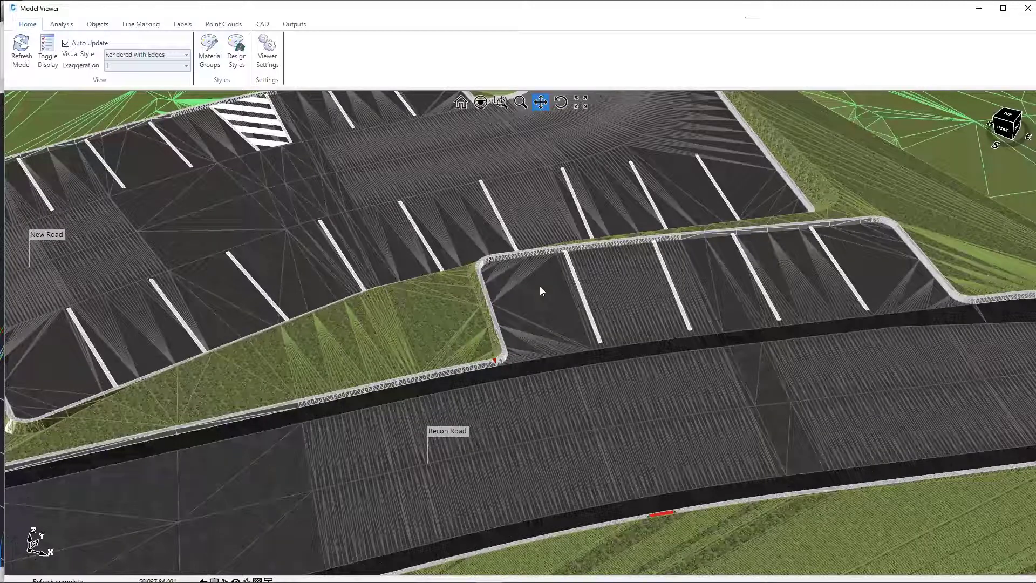
{"action": "mouse_move", "coordinate": [540, 286]}
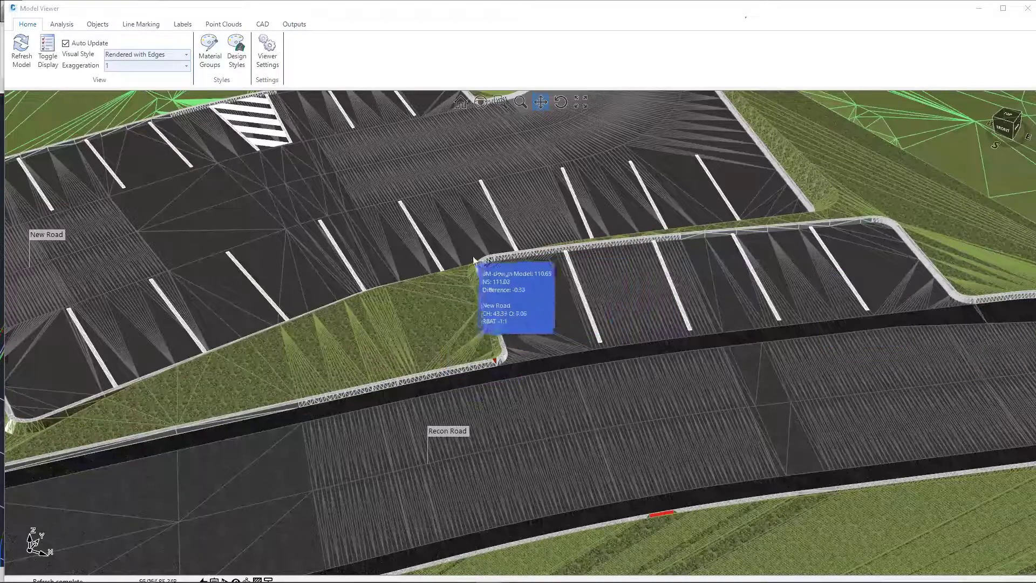
{"action": "scroll", "coordinate": [861, 293], "scroll_direction": "up", "scroll_amount": 3}
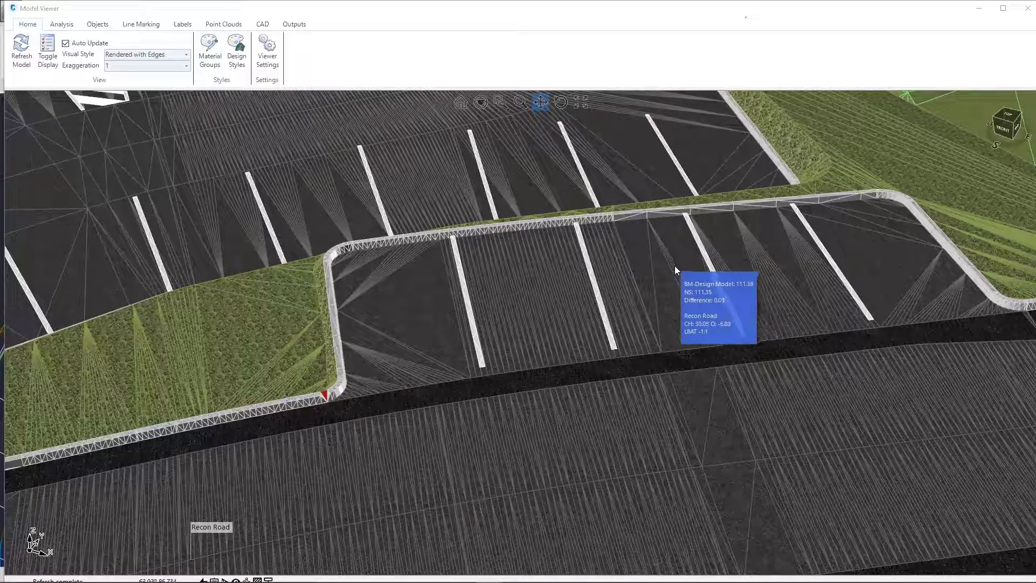
{"action": "left_click_drag", "start_coordinate": [623, 279], "coordinate": [588, 296]}
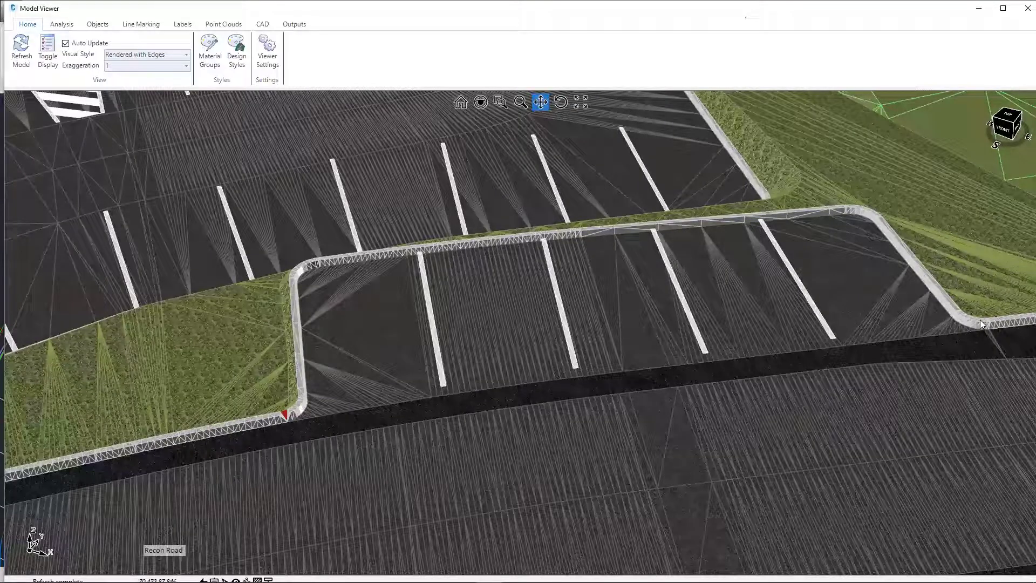
{"action": "scroll", "coordinate": [980, 319], "scroll_direction": "down", "scroll_amount": 3}
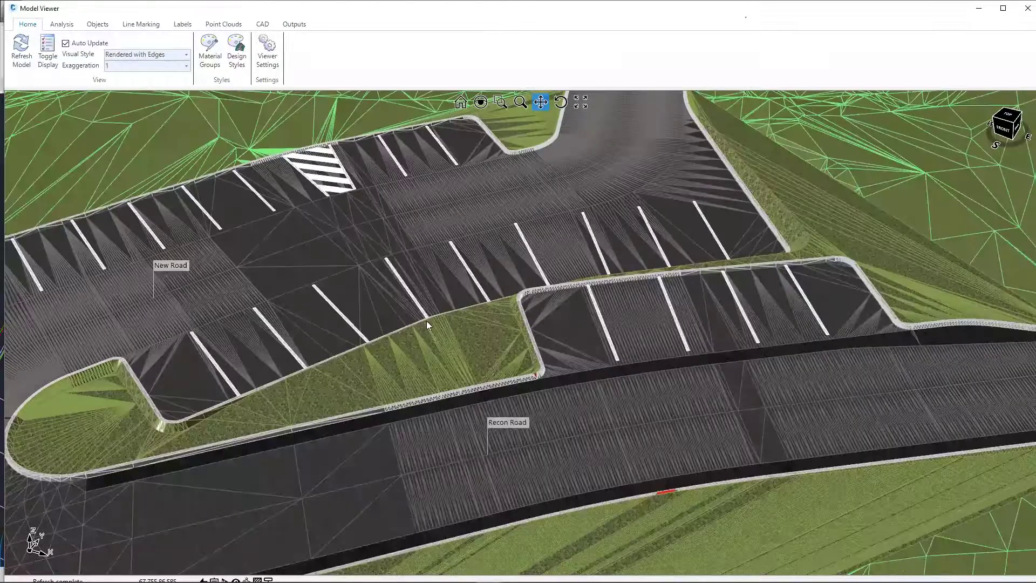
{"action": "left_click_drag", "start_coordinate": [480, 299], "coordinate": [611, 369]}
{"action": "left_click_drag", "start_coordinate": [442, 319], "coordinate": [437, 390]}
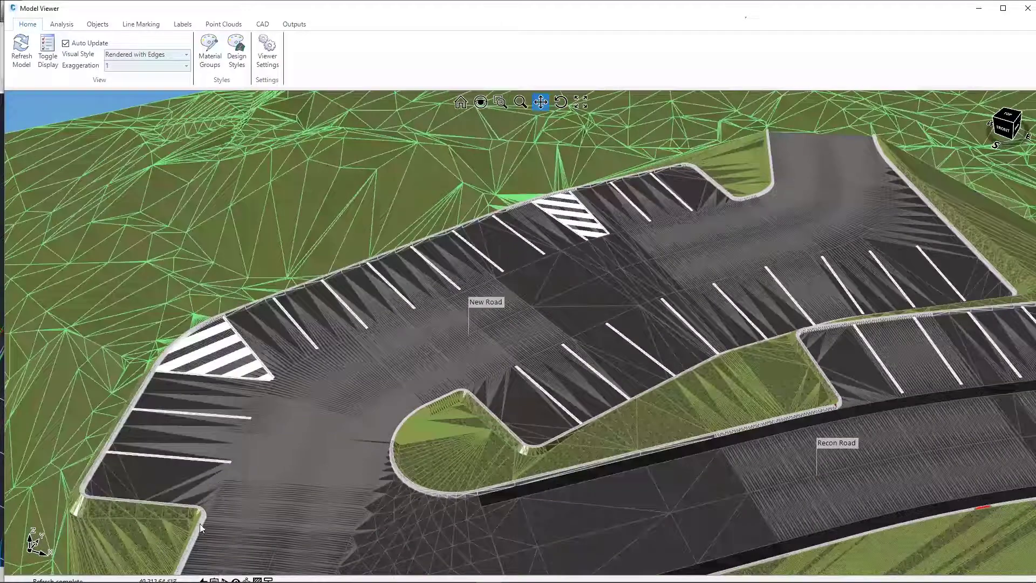
Open the vertical grading of the Parking 1 string from the 3D model and move its window clear of the parking bays
{"action": "right_click", "coordinate": [140, 501]}
{"action": "left_click", "coordinate": [181, 432]}
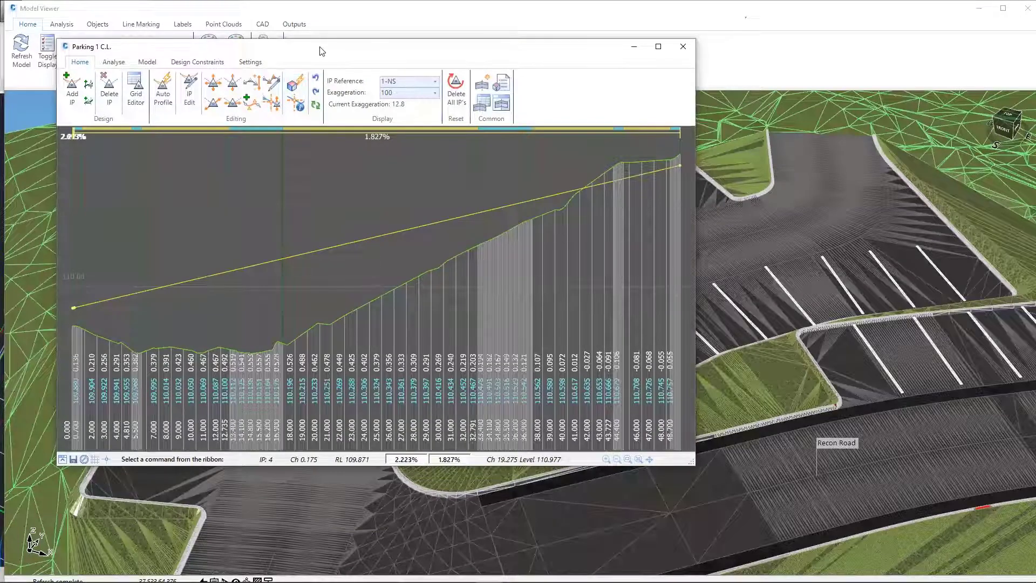
{"action": "left_click_drag", "start_coordinate": [321, 51], "coordinate": [658, 53]}
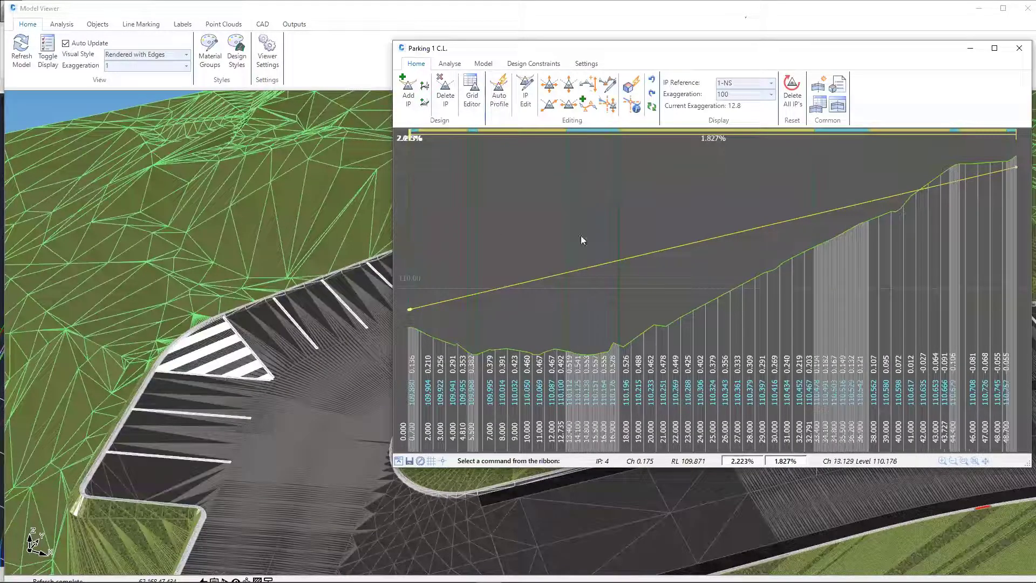
Open Parking 1's Auto Profile and view the definition of its first Reference Point entry, keeping the bay visible beside it
{"action": "left_click", "coordinate": [501, 94]}
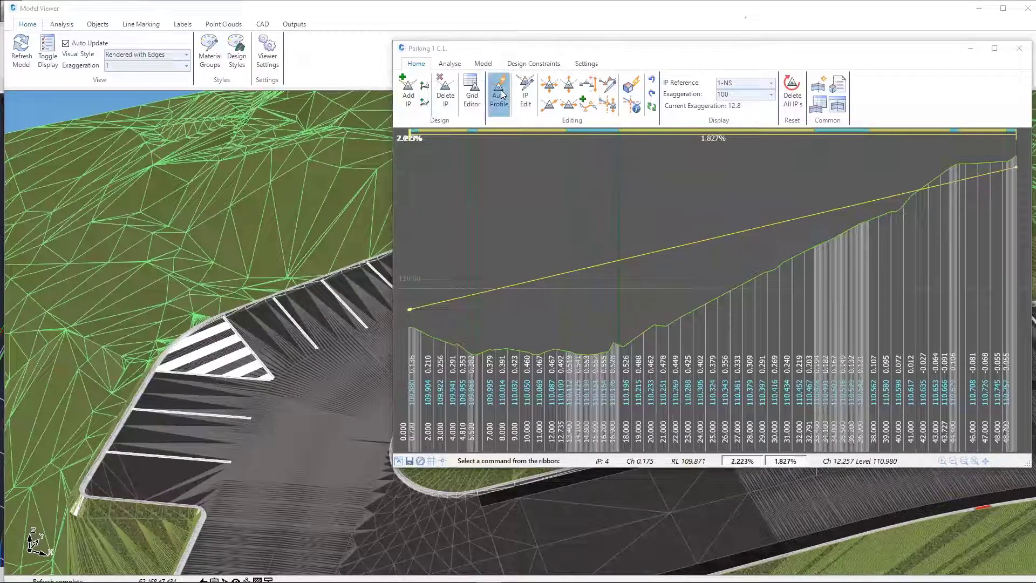
{"action": "left_click_drag", "start_coordinate": [400, 81], "coordinate": [848, 80]}
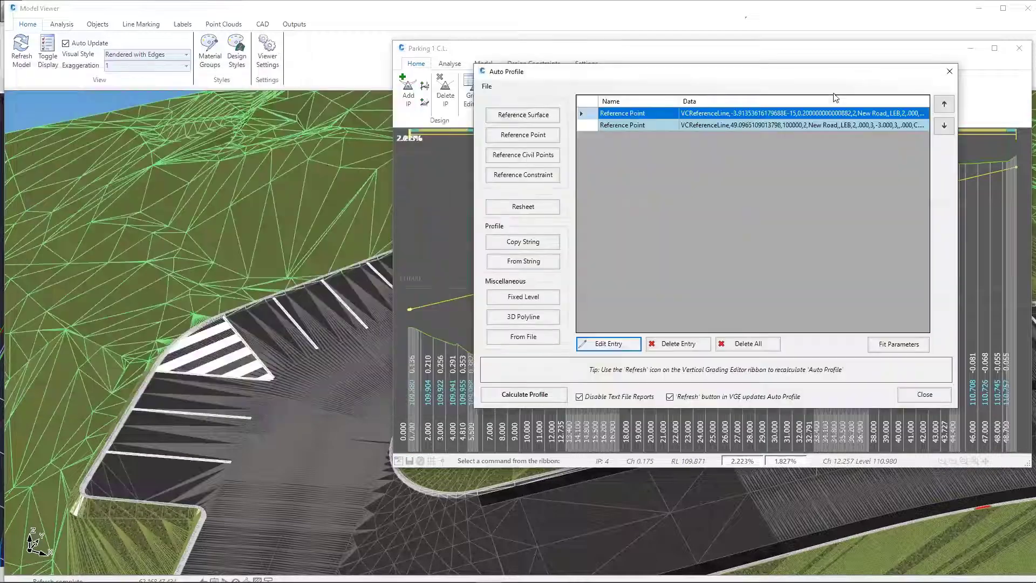
{"action": "left_click", "coordinate": [608, 344]}
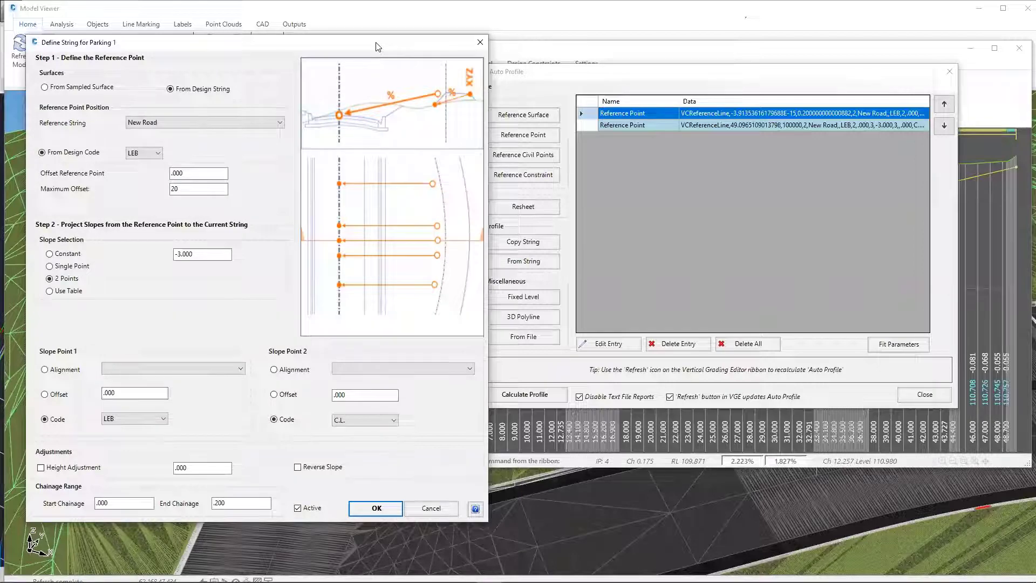
{"action": "left_click_drag", "start_coordinate": [378, 47], "coordinate": [817, 29]}
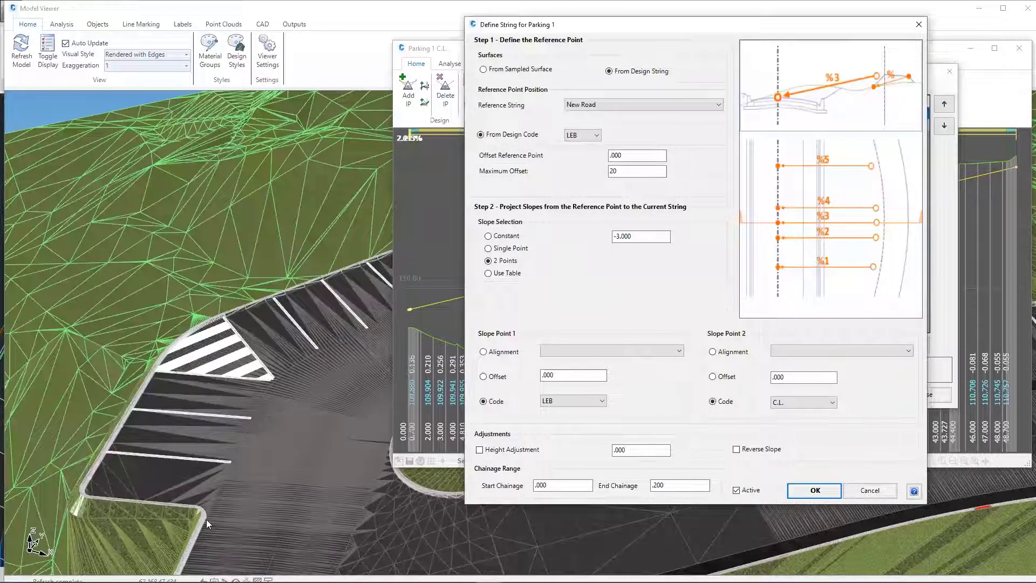
Review the reference string, design code and slope codes in Parking 1's Reference Point definition, and close its Auto Profile and vertical grading
{"action": "left_click", "coordinate": [411, 308]}
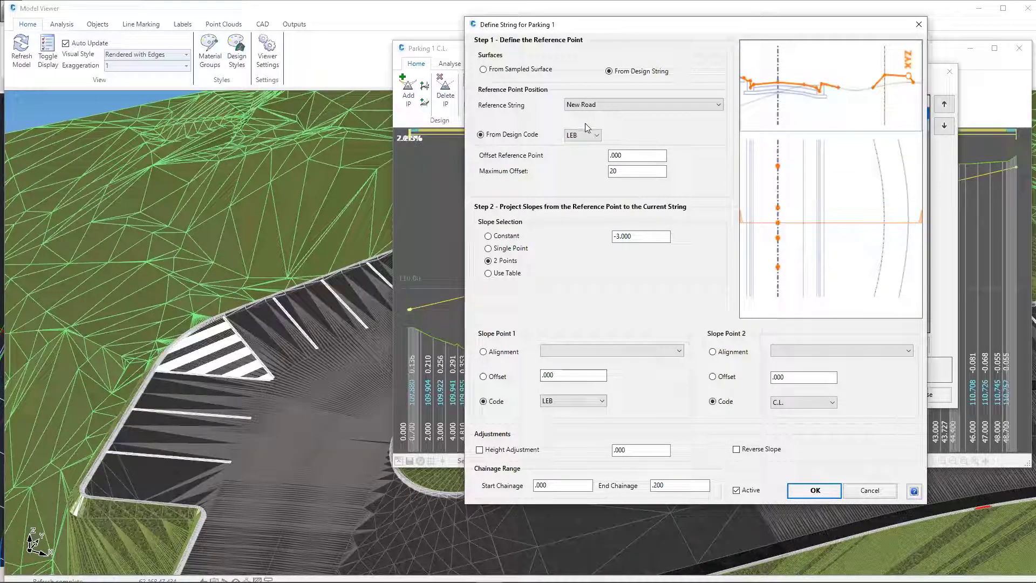
{"action": "left_click", "coordinate": [807, 403]}
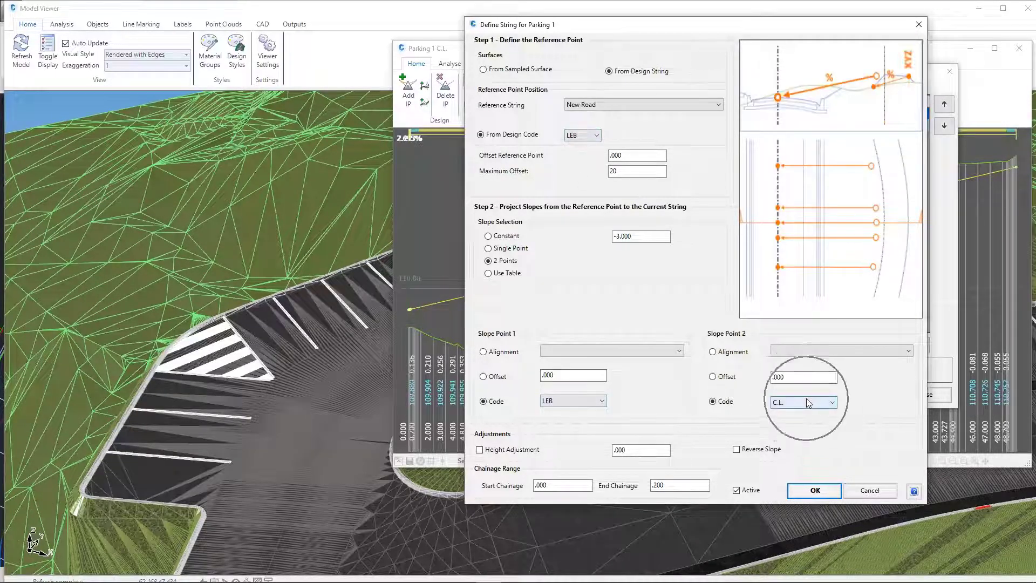
{"action": "left_click", "coordinate": [561, 403]}
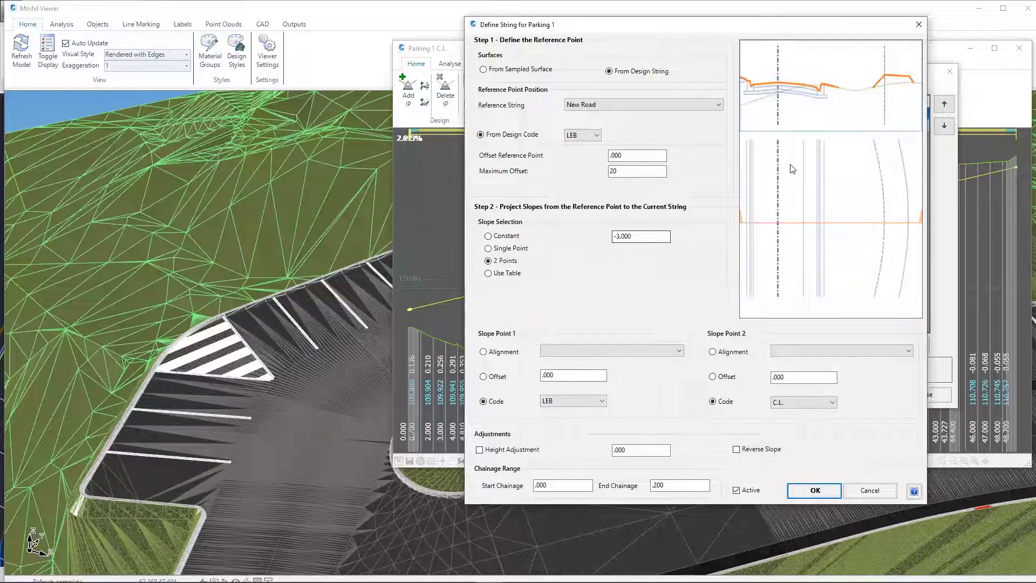
{"action": "left_click", "coordinate": [919, 25]}
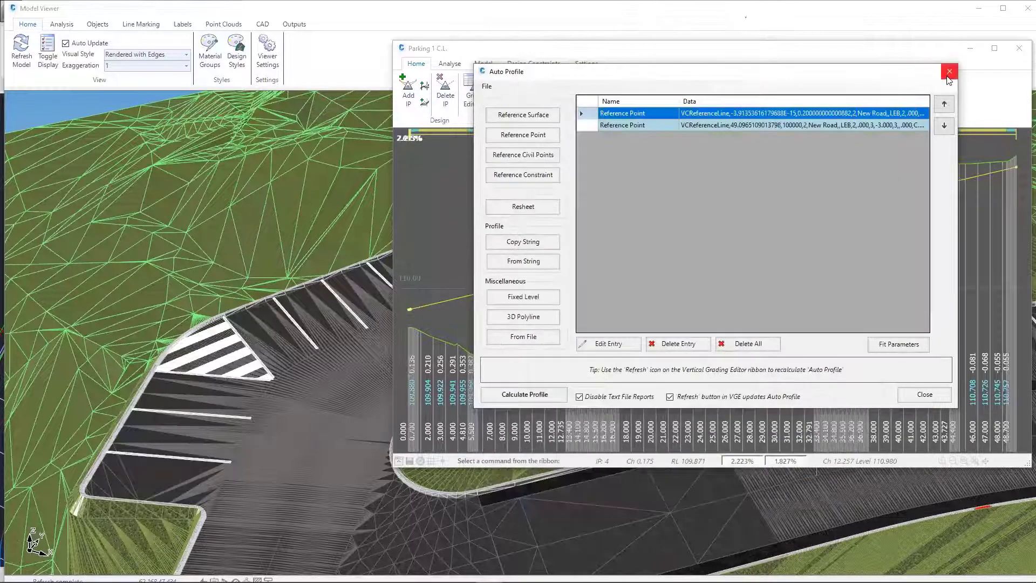
{"action": "left_click", "coordinate": [949, 72]}
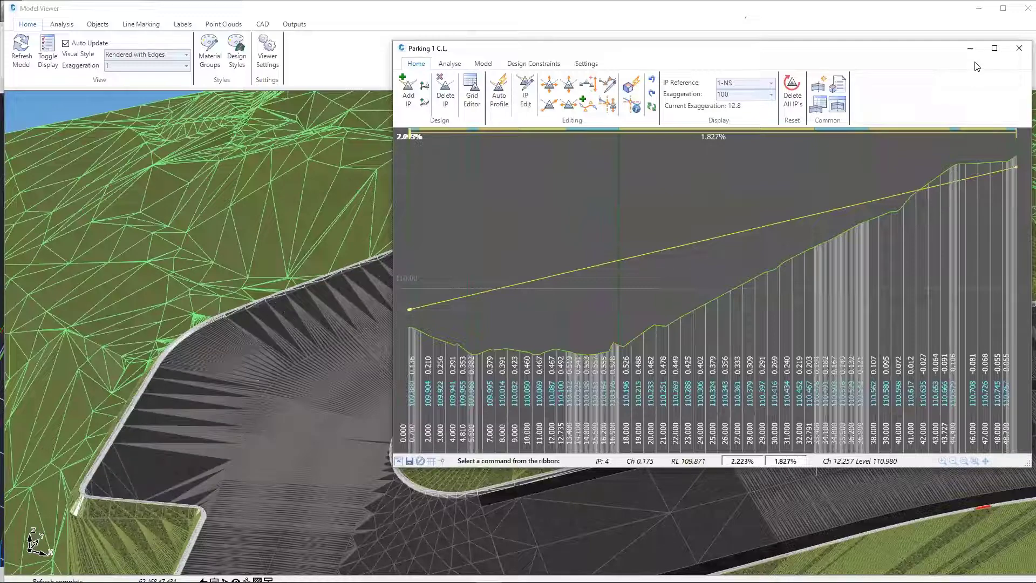
{"action": "left_click", "coordinate": [1020, 48]}
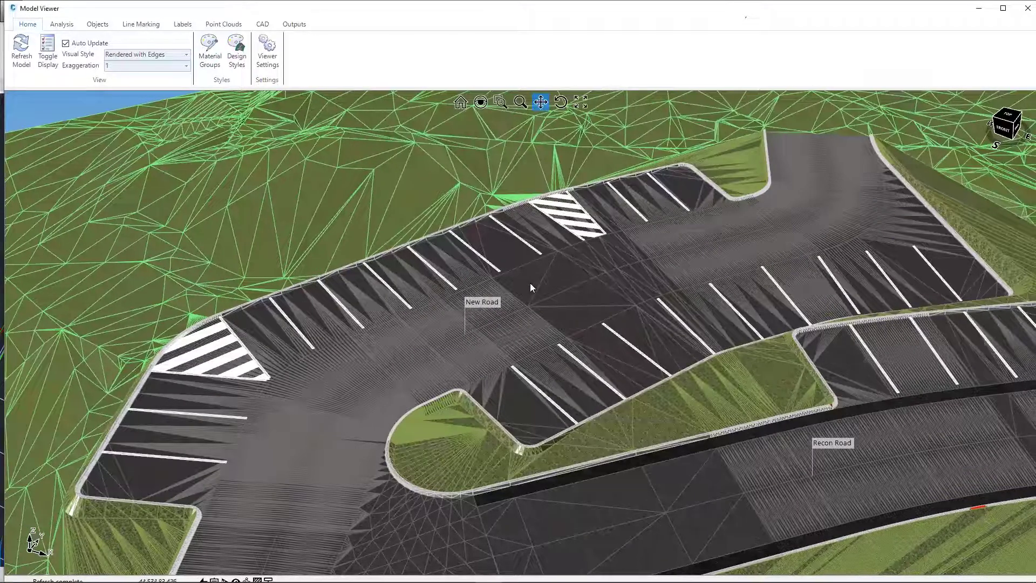
Inspect the bays along New Road and Recon Road in 3D and review the line marking styles assigned by polyline layer
{"action": "left_click_drag", "start_coordinate": [599, 279], "coordinate": [550, 279]}
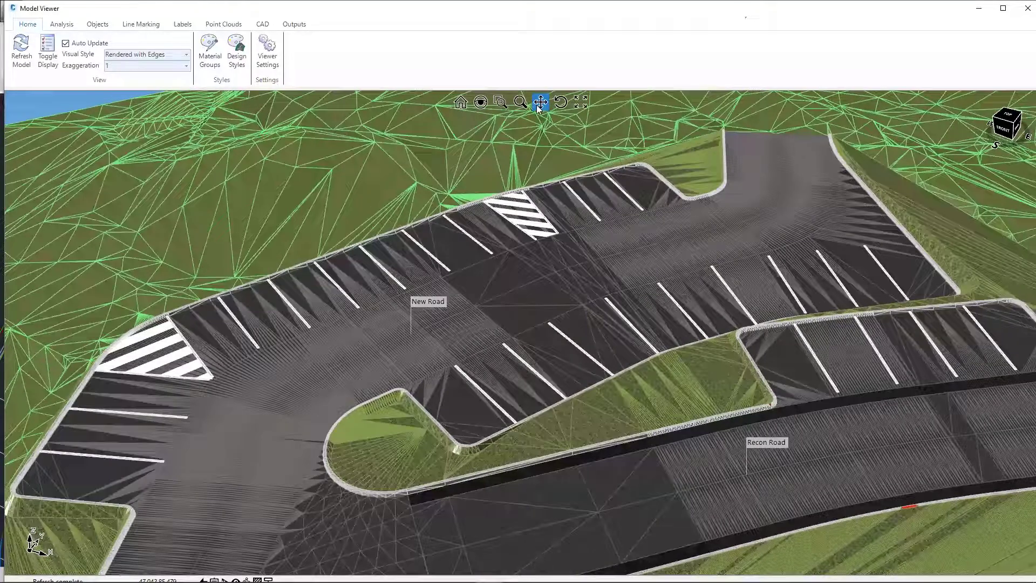
{"action": "left_click_drag", "start_coordinate": [748, 456], "coordinate": [621, 423]}
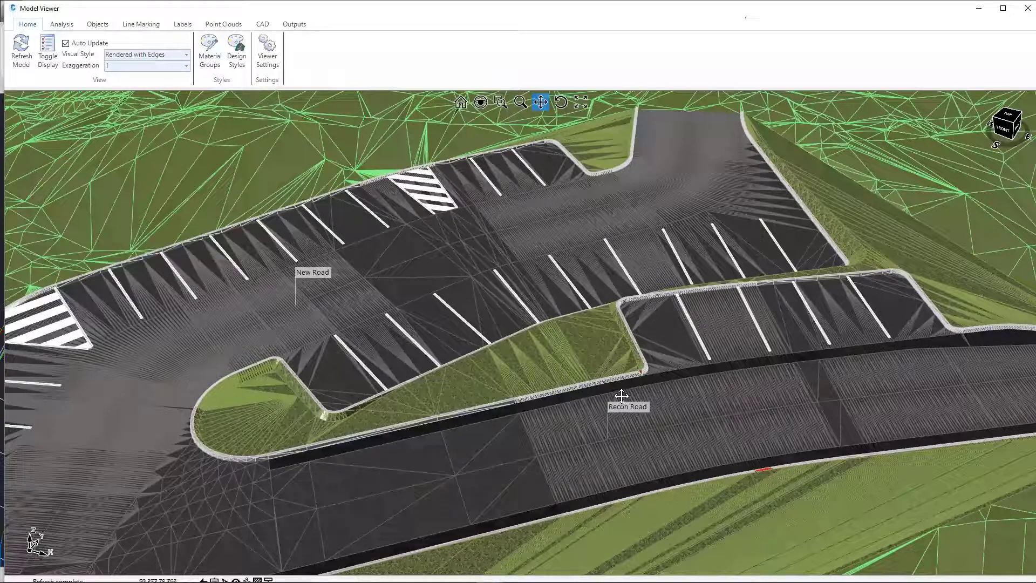
{"action": "left_click_drag", "start_coordinate": [799, 320], "coordinate": [440, 351]}
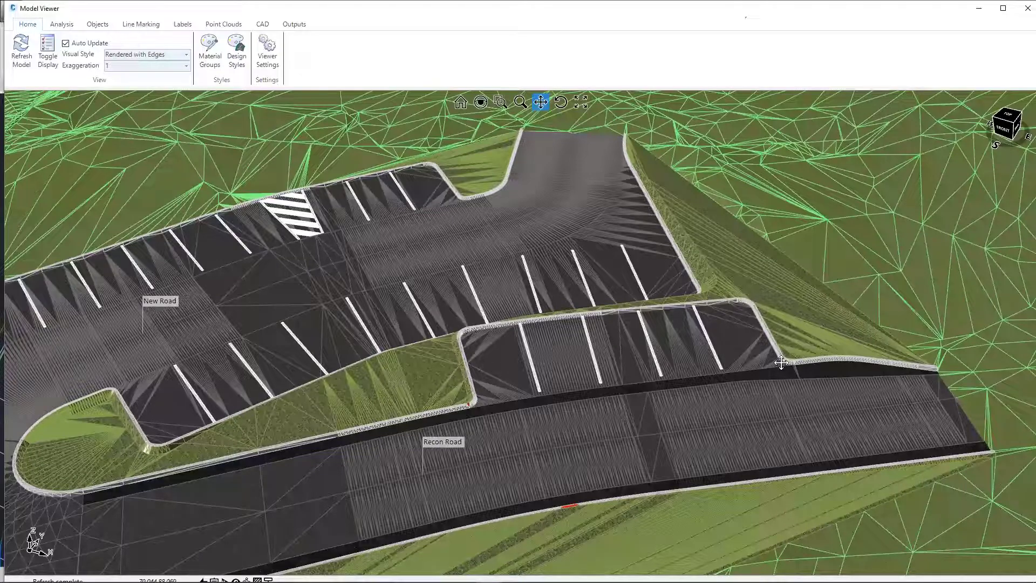
{"action": "scroll", "coordinate": [734, 371], "scroll_direction": "down", "scroll_amount": 2}
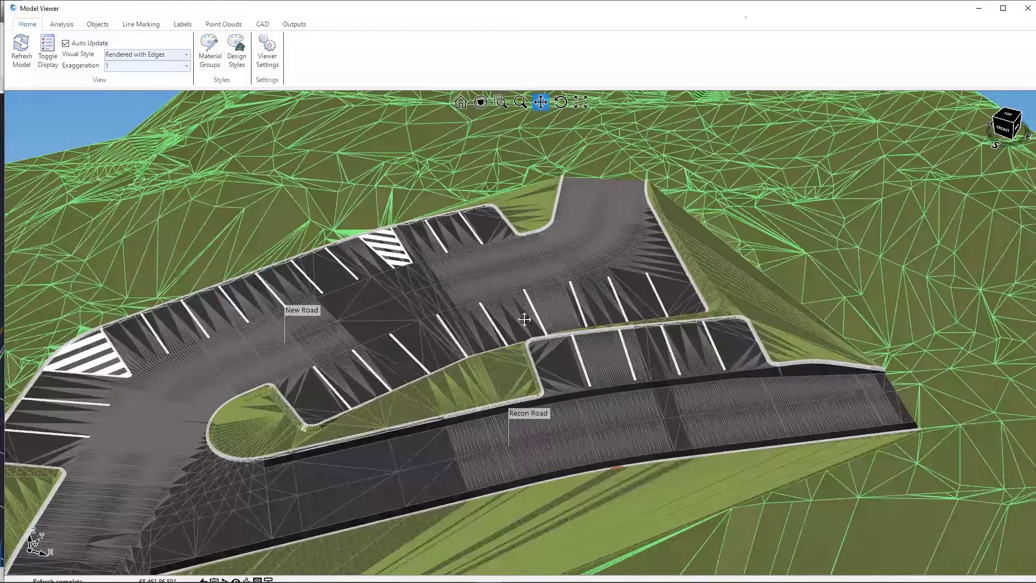
{"action": "left_click_drag", "start_coordinate": [405, 361], "coordinate": [526, 319]}
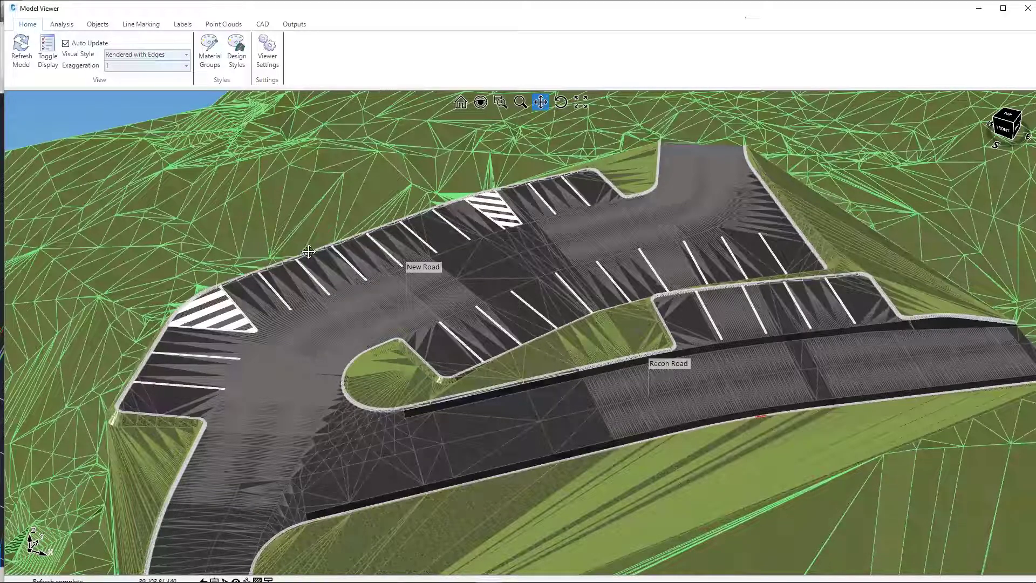
{"action": "left_click", "coordinate": [139, 25]}
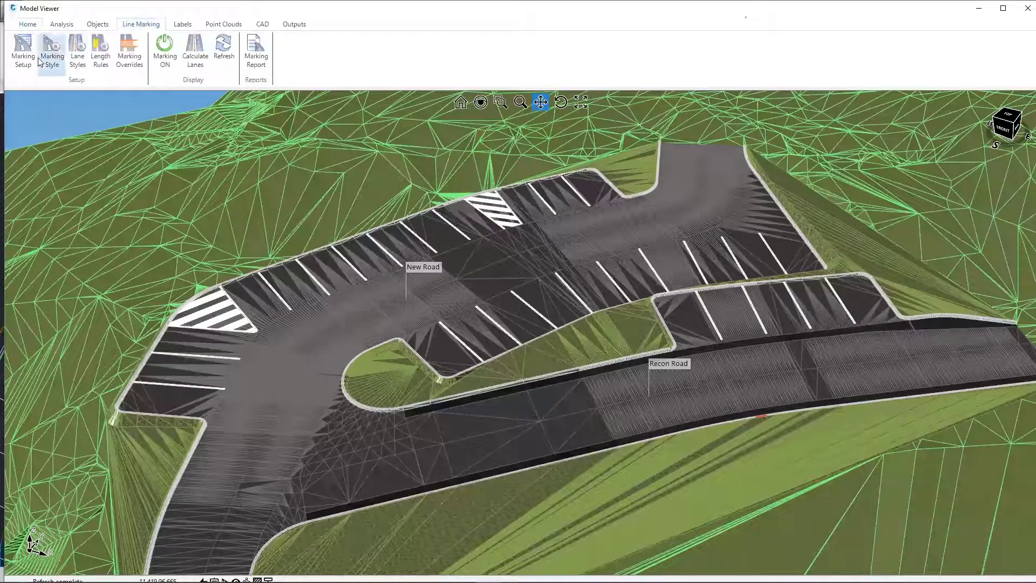
{"action": "left_click", "coordinate": [22, 51]}
{"action": "left_click", "coordinate": [438, 139]}
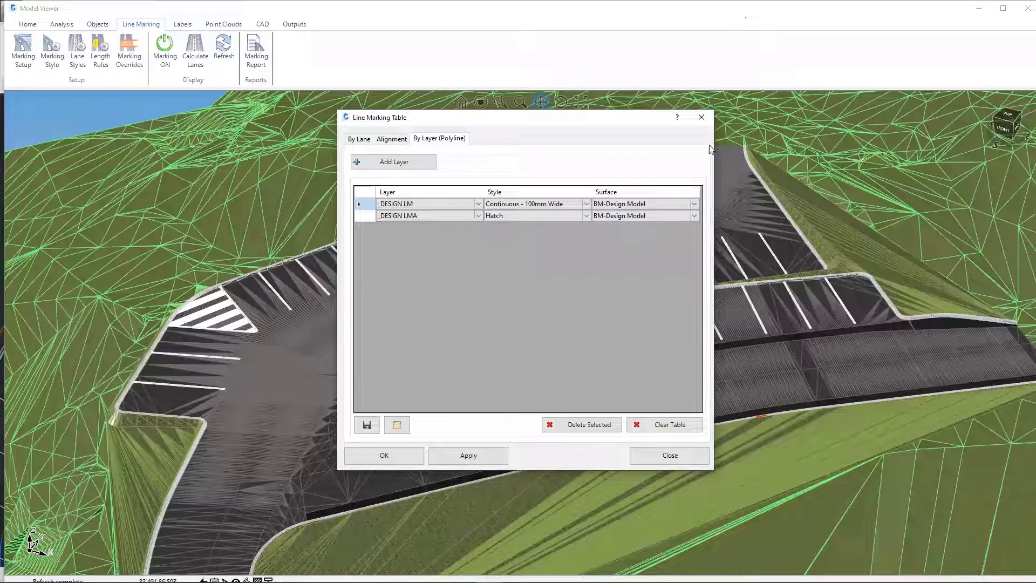
{"action": "left_click", "coordinate": [703, 118]}
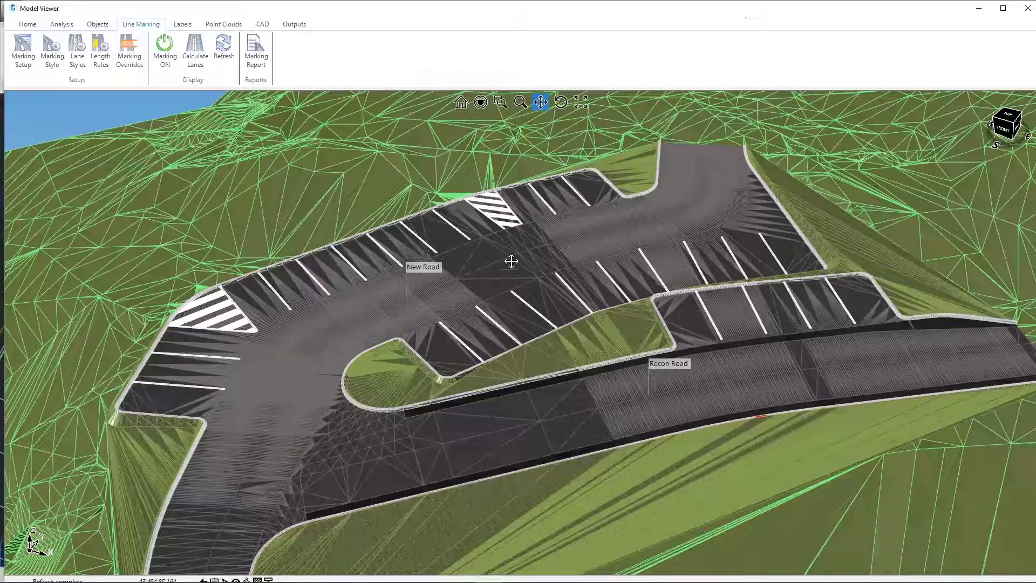
{"action": "left_click", "coordinate": [1027, 8]}
Open Design Model for editing in Model Builder and move its palette clear of the carpark plan
{"action": "left_click", "coordinate": [532, 58]}
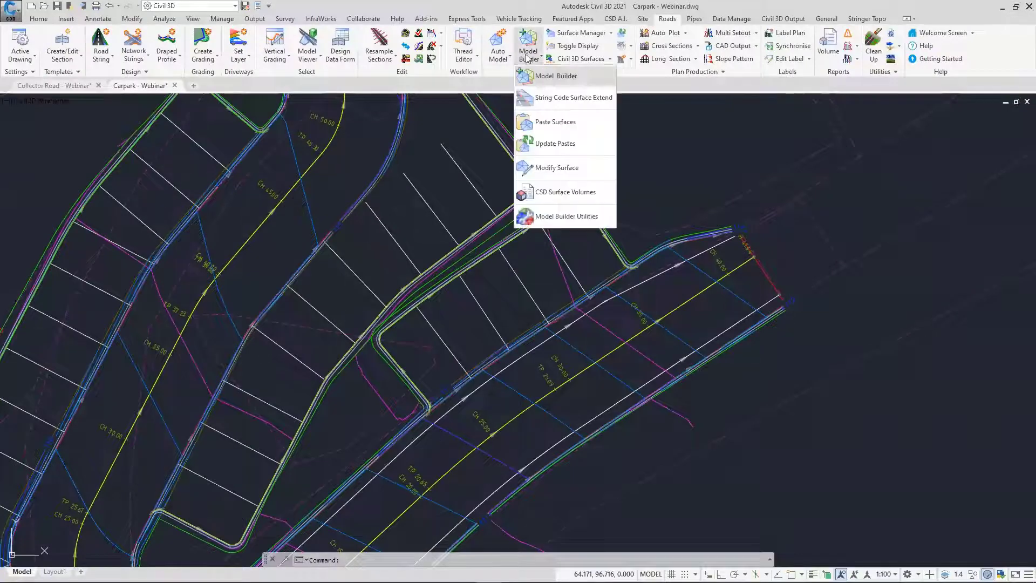
{"action": "left_click", "coordinate": [546, 83]}
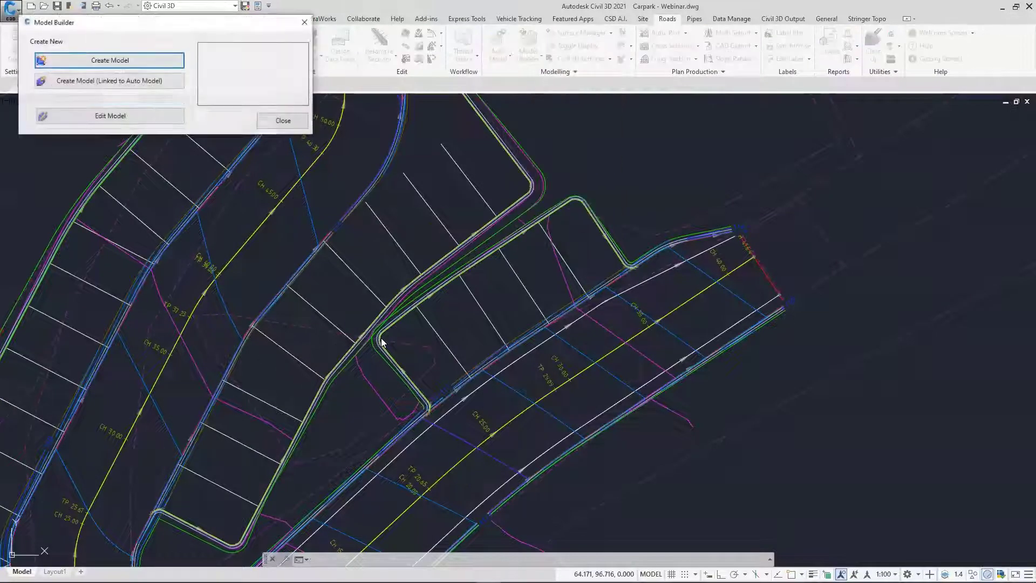
{"action": "left_click", "coordinate": [130, 113]}
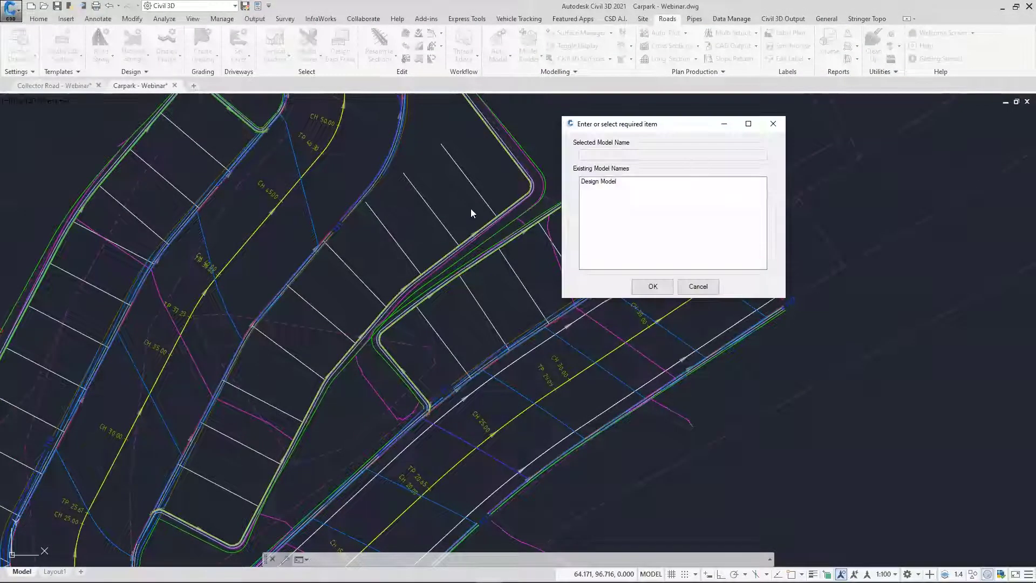
{"action": "left_click", "coordinate": [599, 181]}
{"action": "left_click", "coordinate": [653, 286]}
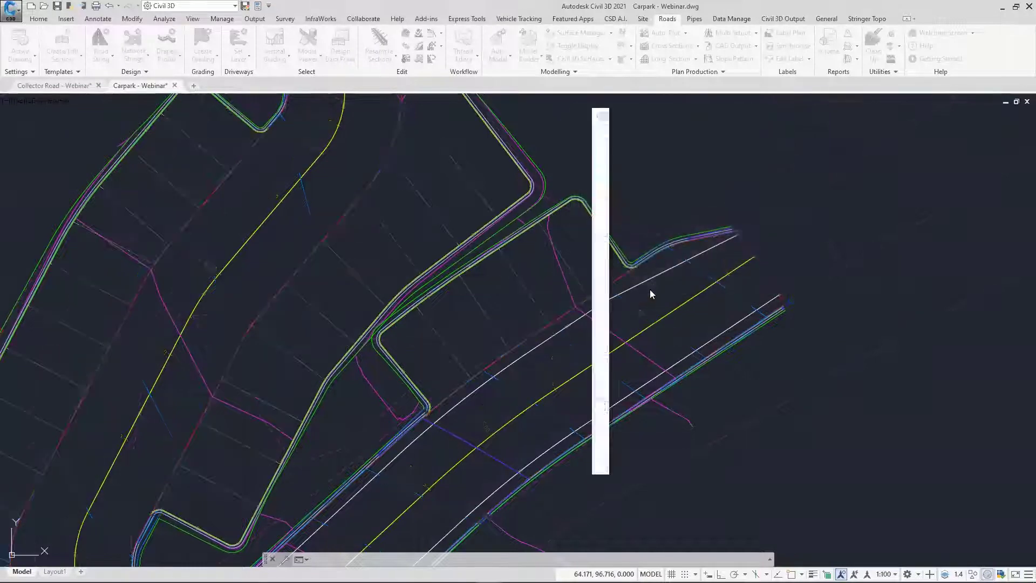
{"action": "left_click_drag", "start_coordinate": [599, 121], "coordinate": [133, 155]}
List the Model Builder edits for the Recon Road string and highlight the third String Selection OFF entry on the plan
{"action": "left_click", "coordinate": [134, 168]}
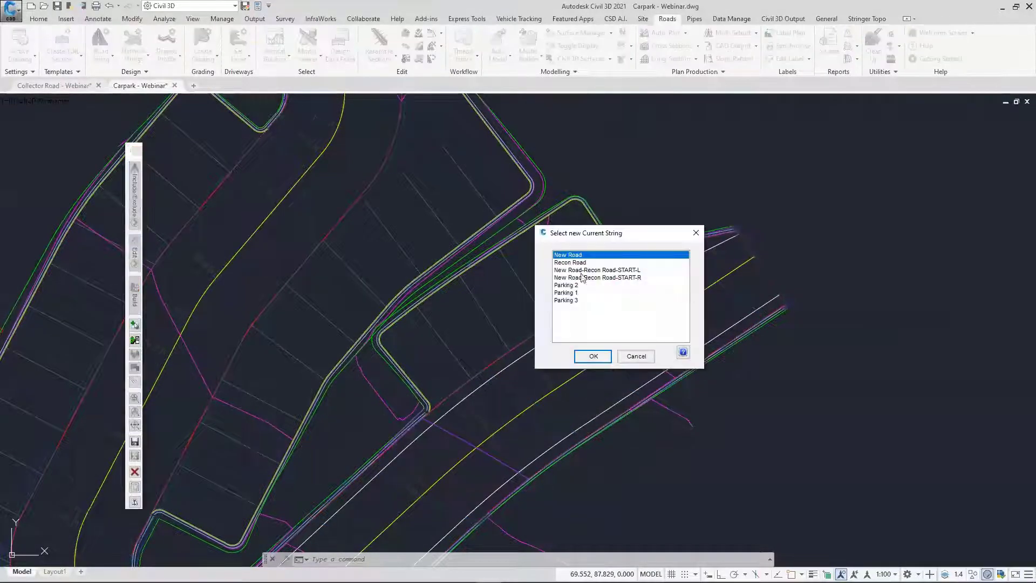
{"action": "left_click", "coordinate": [571, 263]}
{"action": "left_click", "coordinate": [593, 357]}
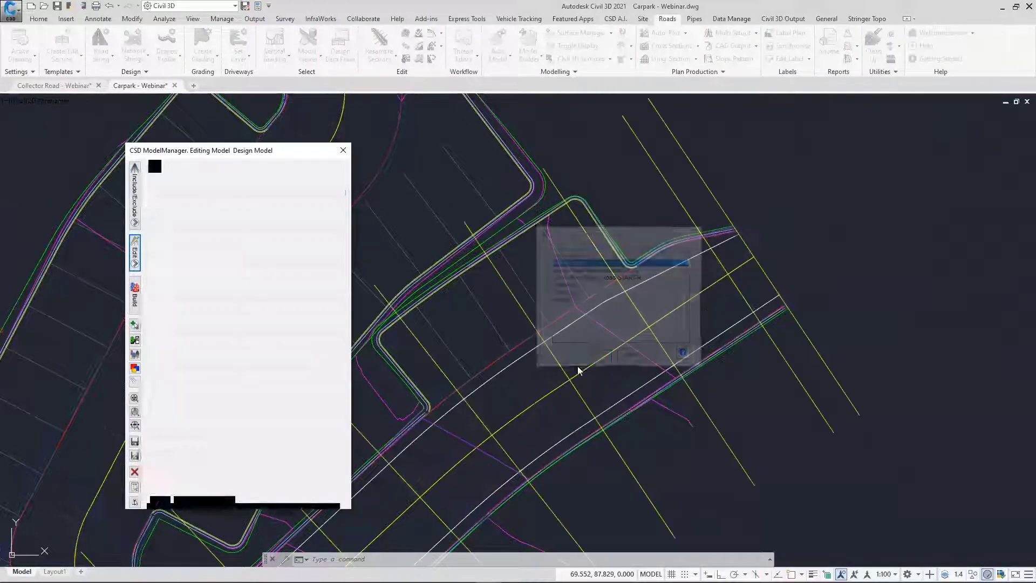
{"action": "left_click", "coordinate": [224, 274]}
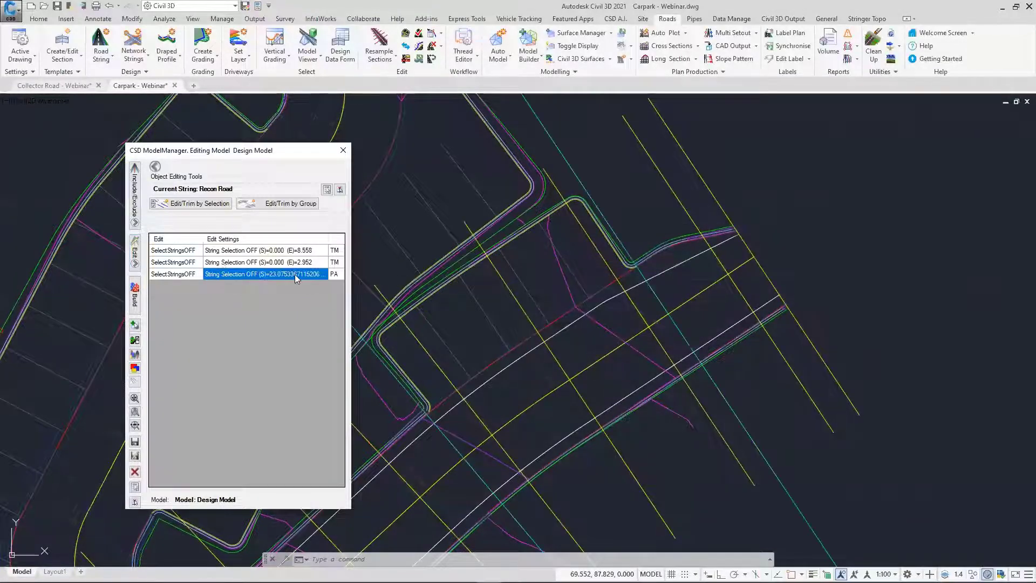
{"action": "key", "text": "ctrl"}
{"action": "key", "text": "ctrl"}
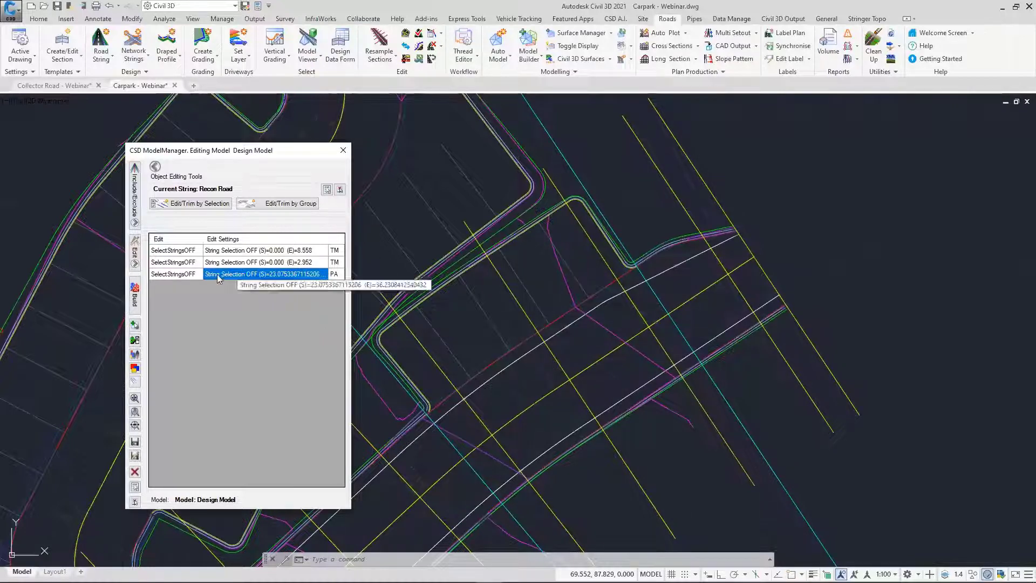
View the chainage range and excluded side of Recon Road's third String Selection OFF edit, and leave Model Builder without changes
{"action": "right_click", "coordinate": [272, 275]}
{"action": "left_click", "coordinate": [257, 282]}
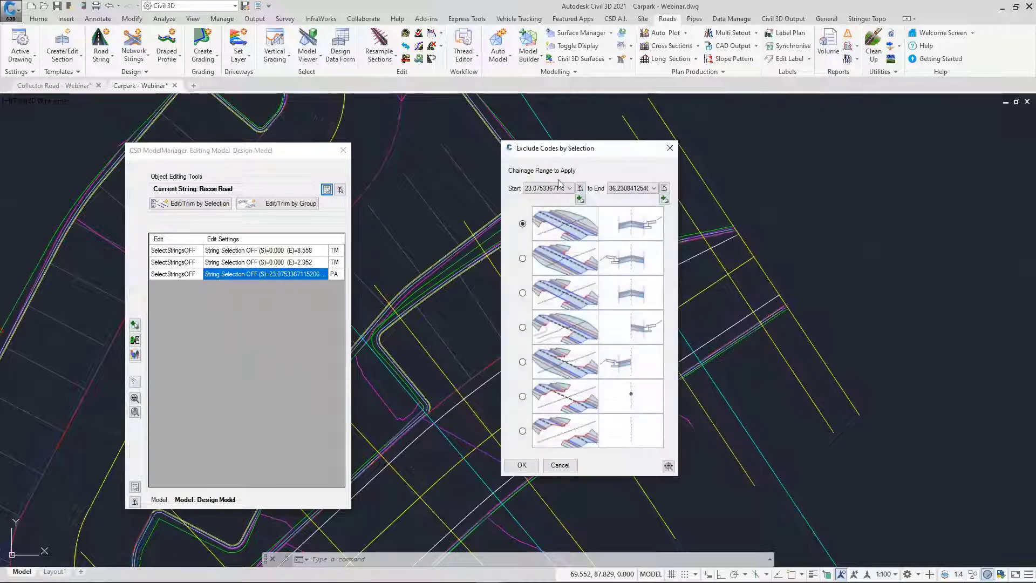
{"action": "left_click_drag", "start_coordinate": [580, 153], "coordinate": [218, 152]}
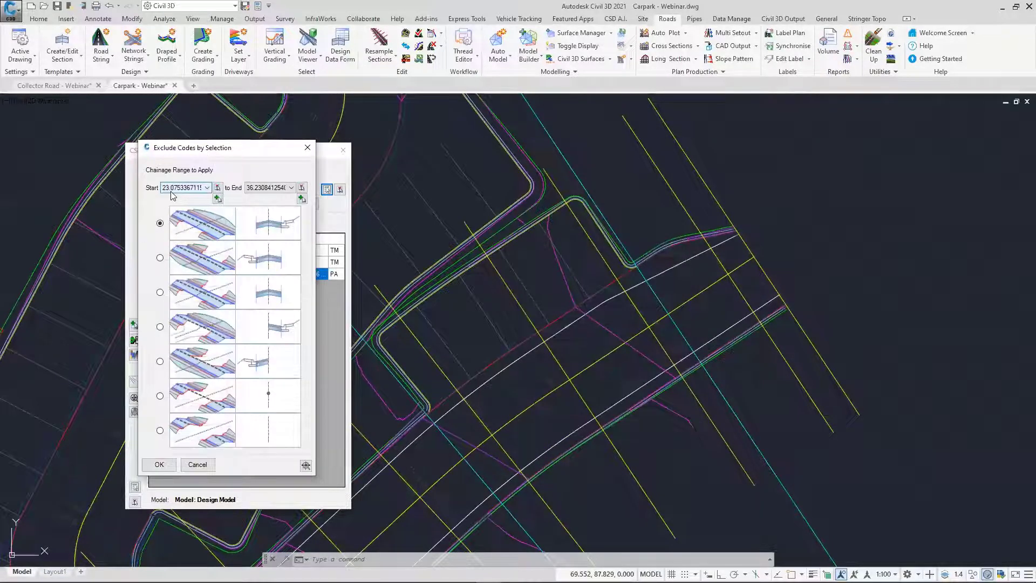
{"action": "left_click", "coordinate": [276, 189]}
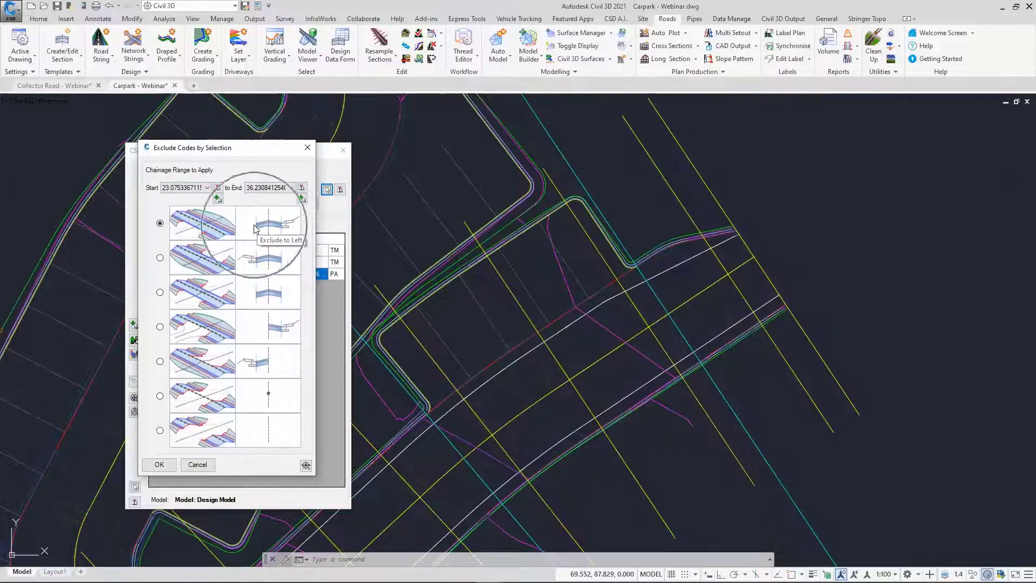
{"action": "left_click", "coordinate": [307, 147]}
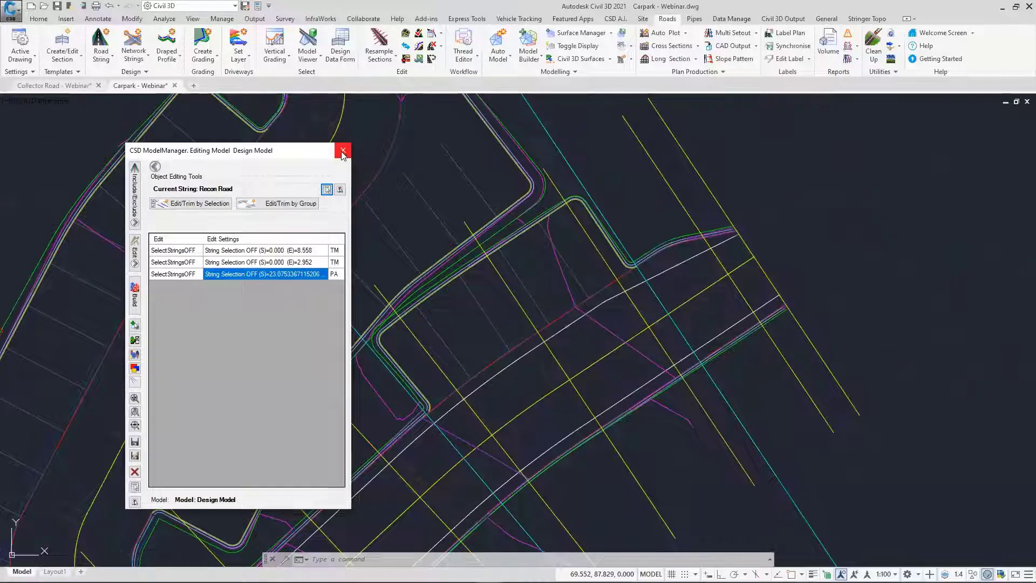
{"action": "left_click", "coordinate": [343, 152]}
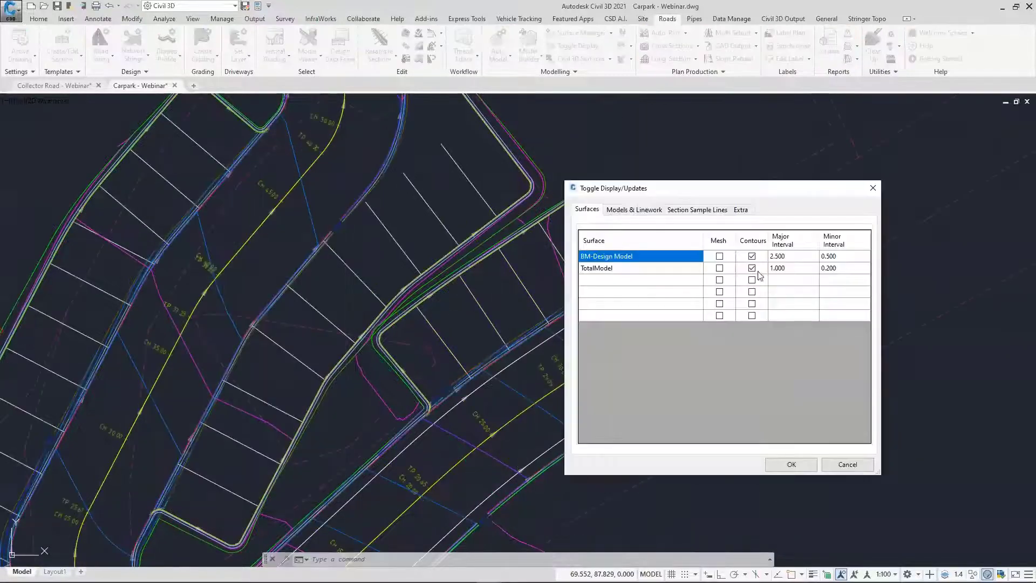
{"action": "left_click", "coordinate": [873, 188]}
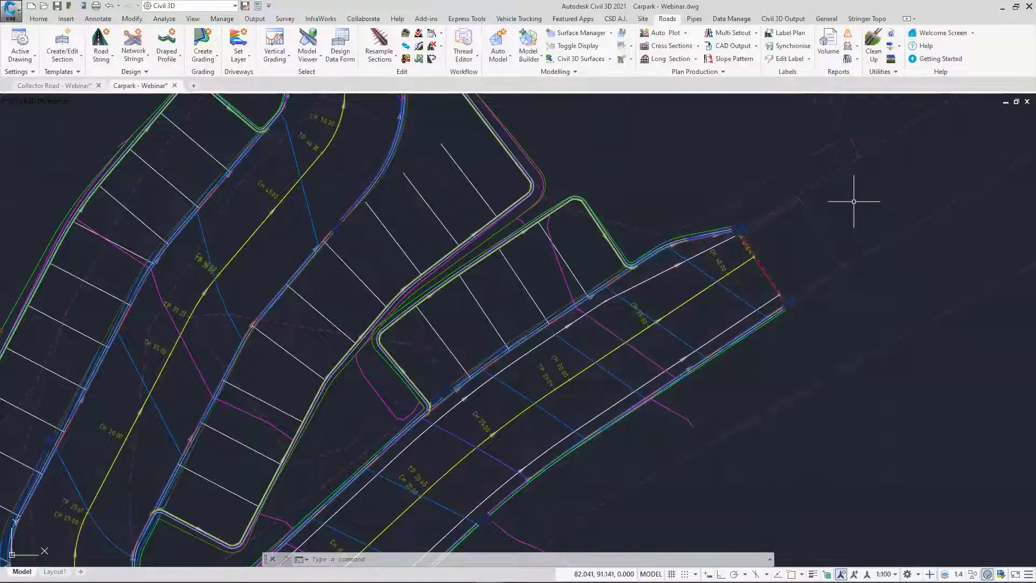
{"action": "scroll", "coordinate": [508, 305], "scroll_direction": "down", "scroll_amount": 5}
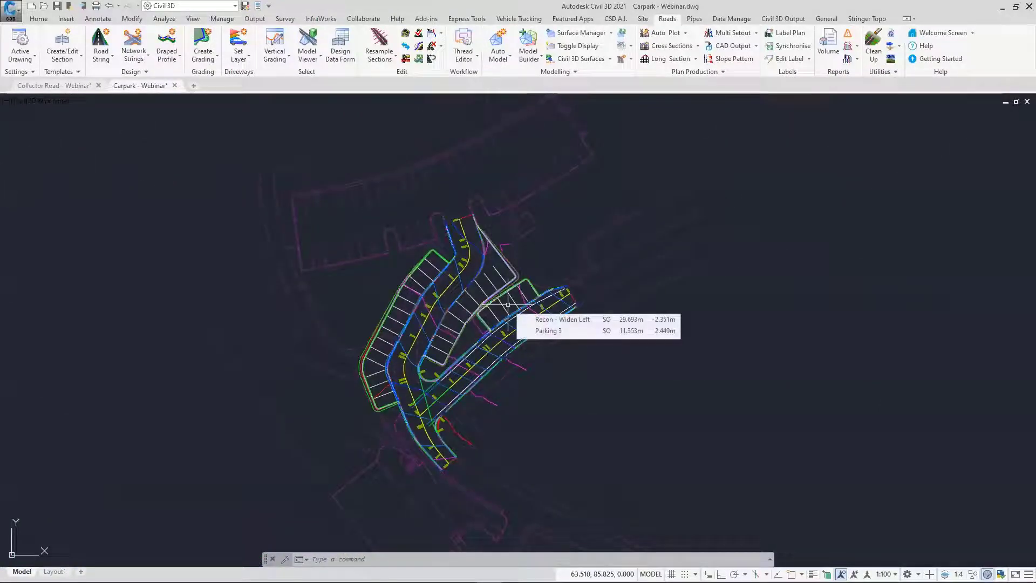
{"action": "scroll", "coordinate": [465, 332], "scroll_direction": "up", "scroll_amount": 4}
{"action": "mouse_move", "coordinate": [465, 332]}
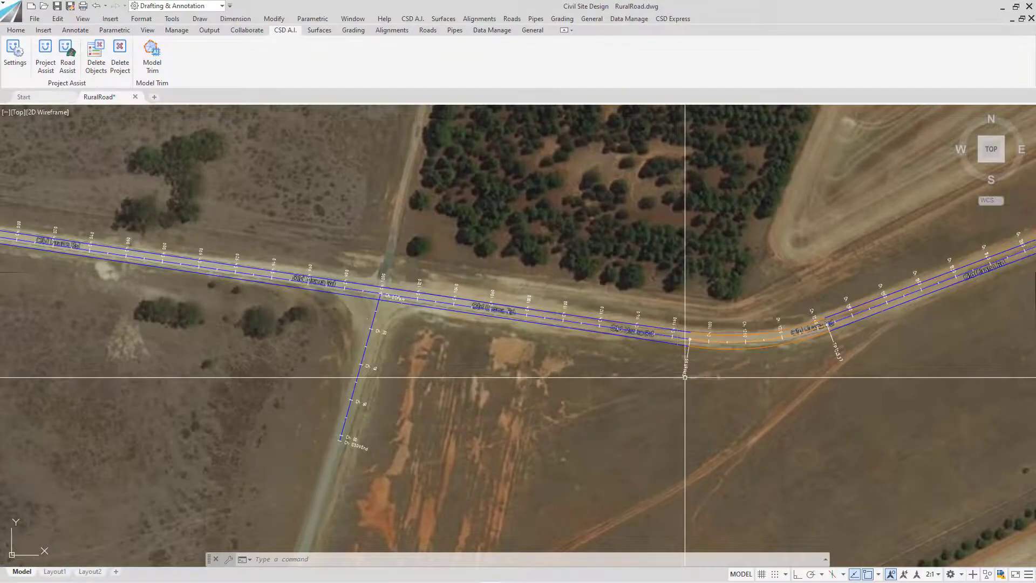
Examine the Old Urana Rd alignment in the RuralRoad drawing, including its curves, widenings, side road junctions and the Newell Hwy intersection
{"action": "scroll", "coordinate": [603, 296], "scroll_direction": "up", "scroll_amount": 5}
{"action": "scroll", "coordinate": [602, 296], "scroll_direction": "up", "scroll_amount": 3}
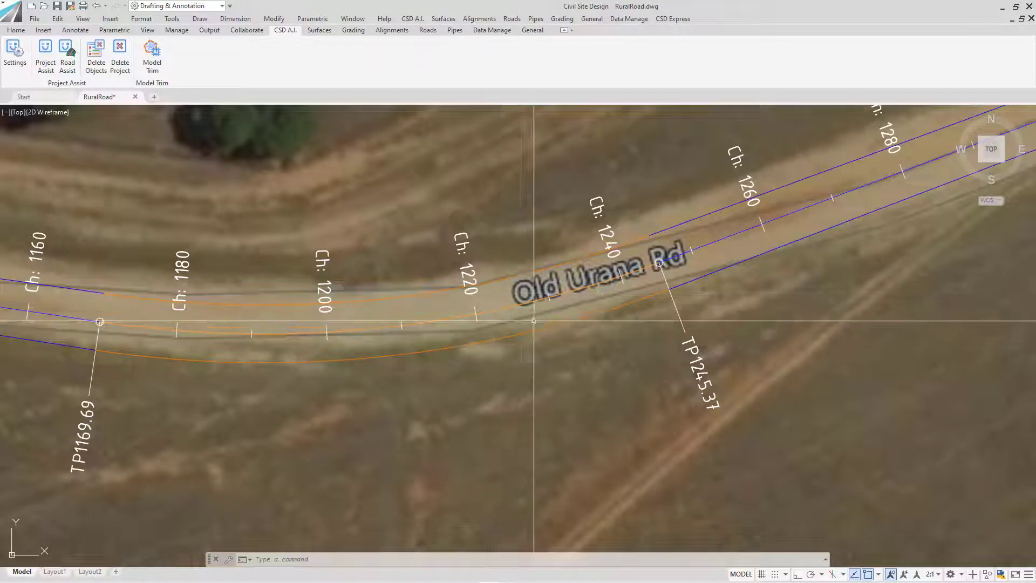
{"action": "scroll", "coordinate": [542, 274], "scroll_direction": "down", "scroll_amount": 8}
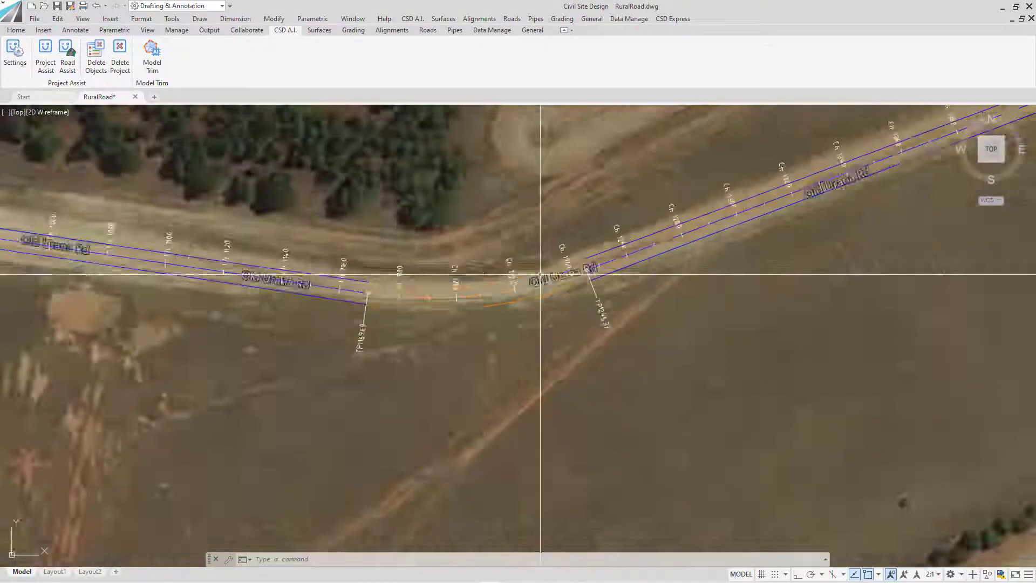
{"action": "middle_click_drag", "start_coordinate": [366, 277], "coordinate": [747, 310]}
{"action": "scroll", "coordinate": [481, 280], "scroll_direction": "down", "scroll_amount": 5}
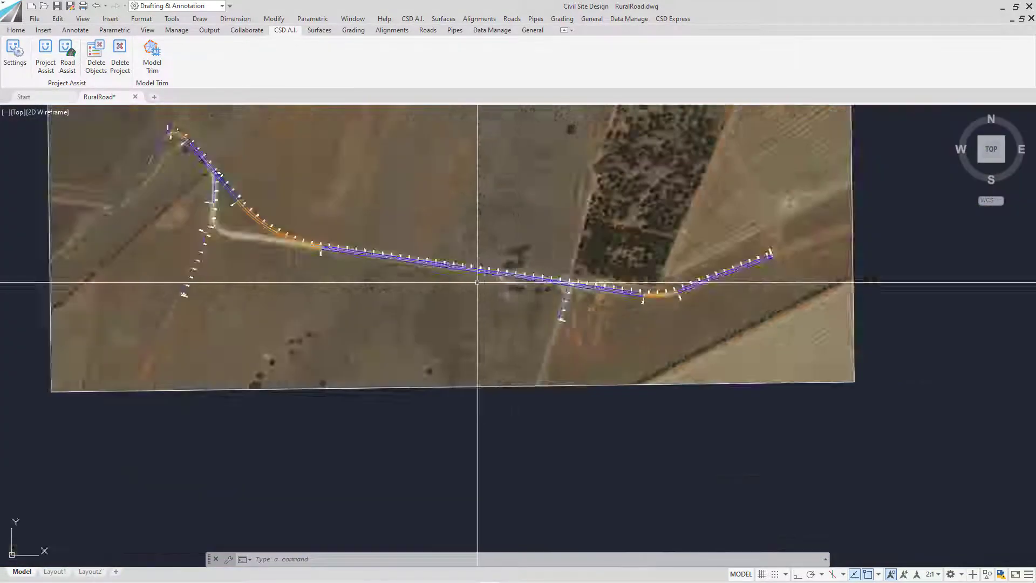
{"action": "middle_click_drag", "start_coordinate": [481, 280], "coordinate": [654, 254]}
{"action": "scroll", "coordinate": [401, 240], "scroll_direction": "up", "scroll_amount": 6}
{"action": "middle_click_drag", "start_coordinate": [380, 203], "coordinate": [401, 347]}
{"action": "middle_click_drag", "start_coordinate": [325, 251], "coordinate": [338, 324]}
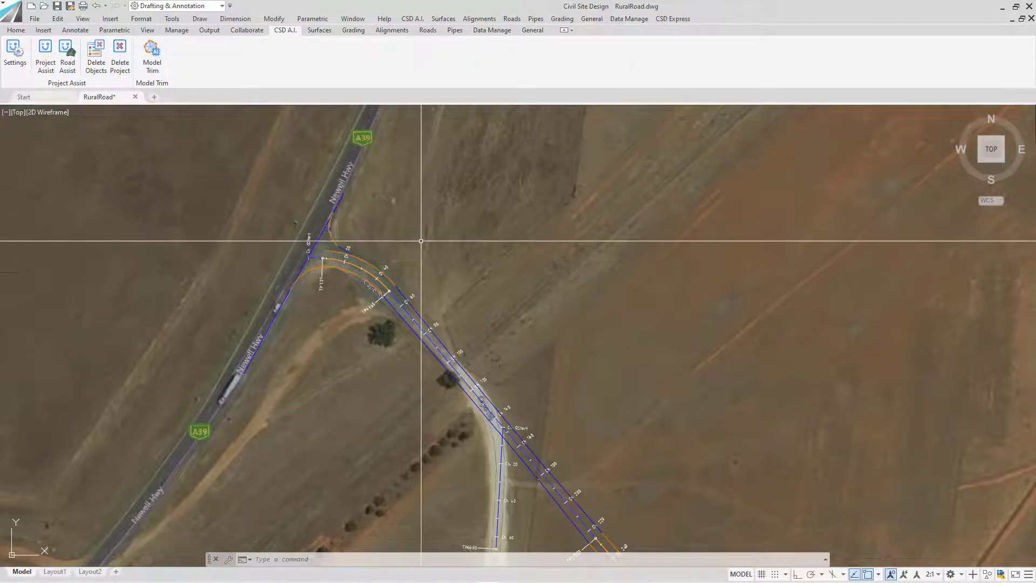
{"action": "scroll", "coordinate": [664, 317], "scroll_direction": "down", "scroll_amount": 5}
{"action": "middle_click_drag", "start_coordinate": [664, 317], "coordinate": [453, 292]}
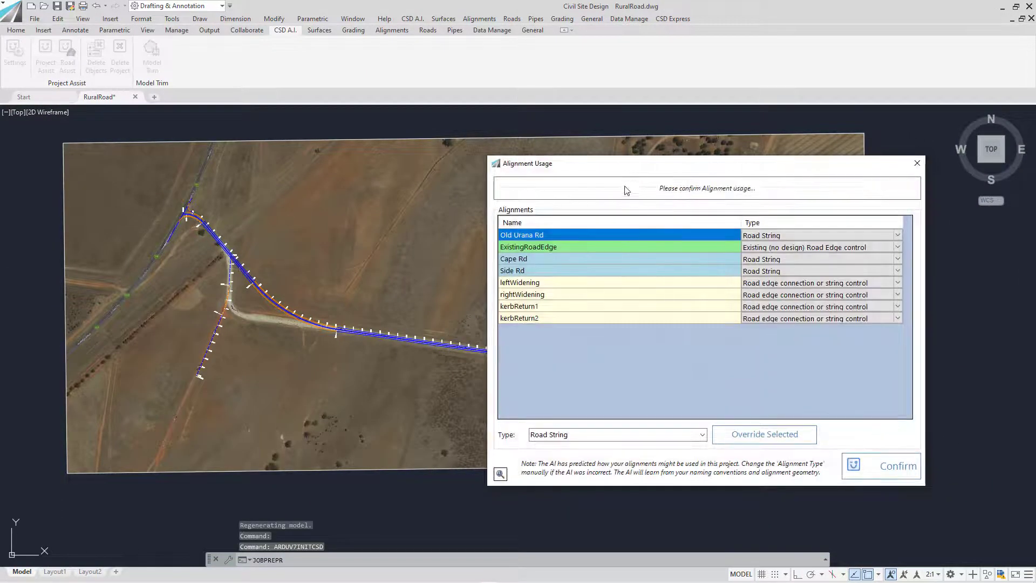
Confirm the predicted usage types of the rural road alignments and shift the Workflow Manager slightly over the plan
{"action": "left_click_drag", "start_coordinate": [632, 170], "coordinate": [611, 151]}
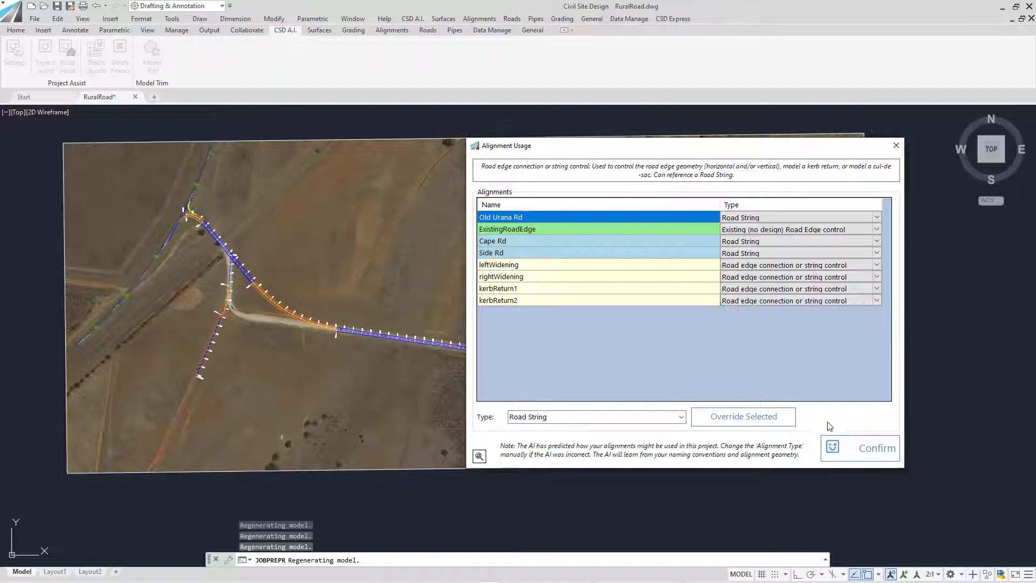
{"action": "left_click", "coordinate": [867, 451]}
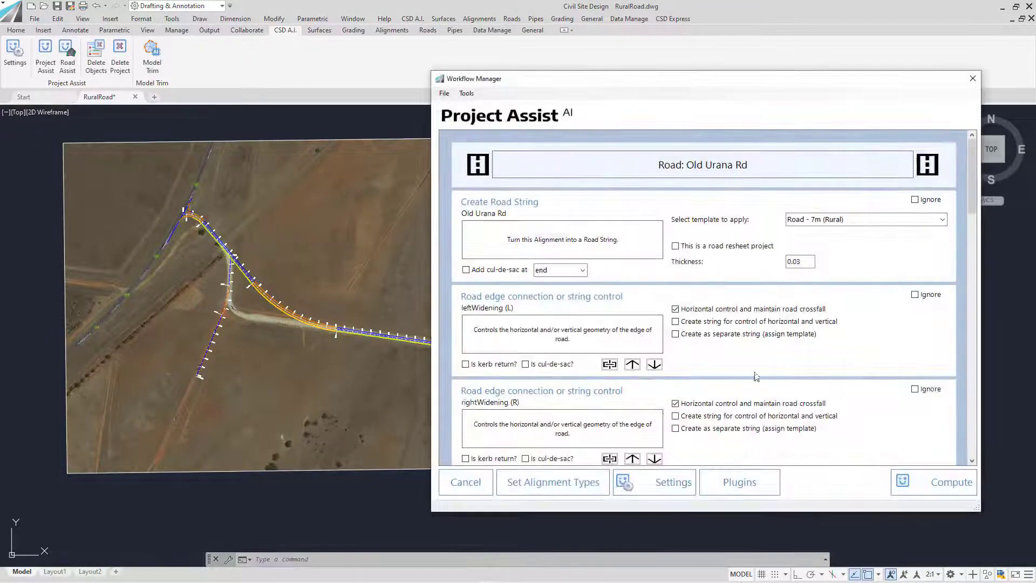
{"action": "left_click_drag", "start_coordinate": [524, 91], "coordinate": [488, 92]}
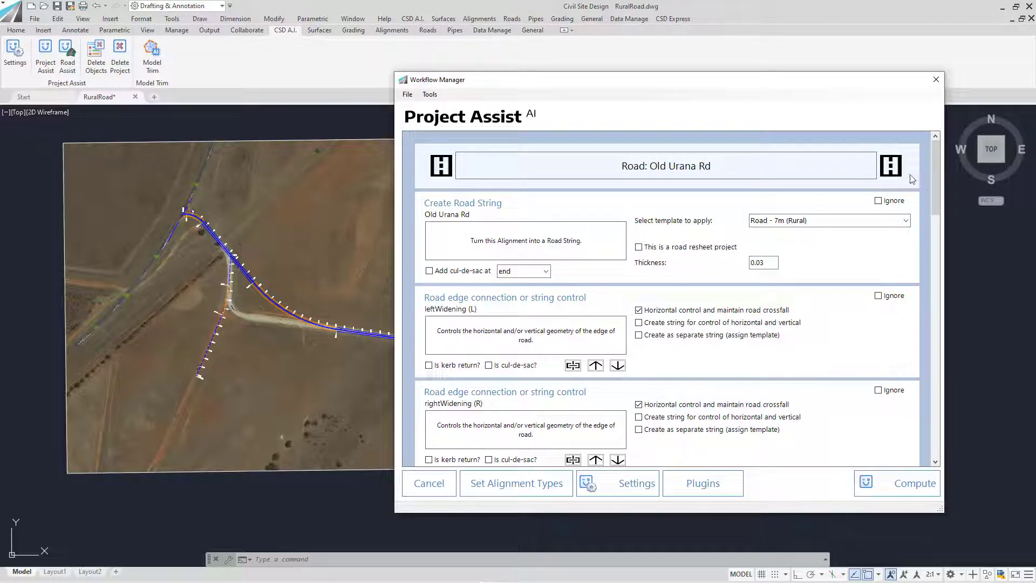
{"action": "mouse_move", "coordinate": [940, 195]}
{"action": "left_mouse_down"}
{"action": "mouse_move", "coordinate": [928, 218]}
{"action": "mouse_move", "coordinate": [926, 183]}
{"action": "left_mouse_up"}
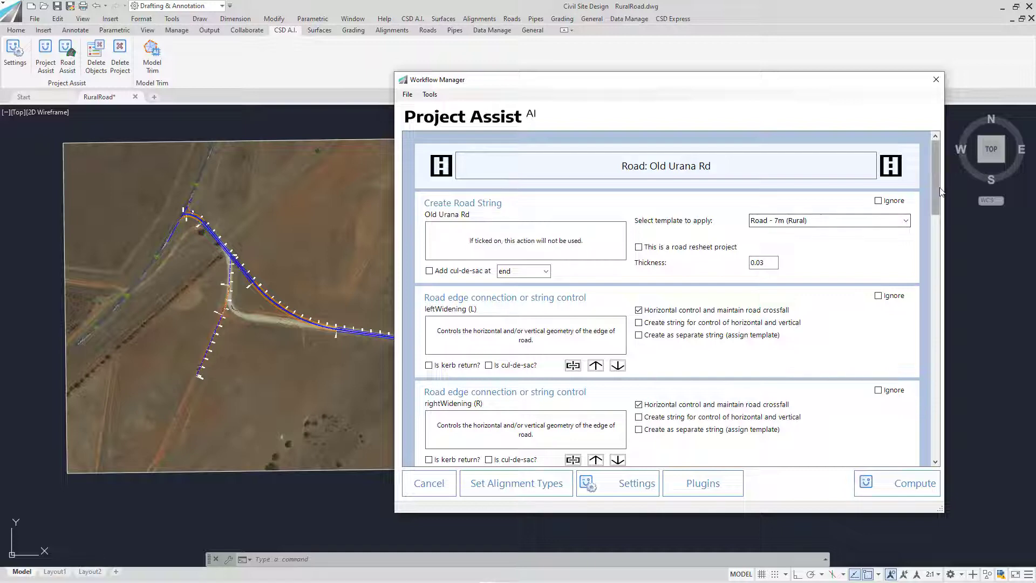
Mark both kerbReturn1 and kerbReturn2 of Old Urana Rd as kerb returns in the Project Assist workflow
{"action": "scroll", "coordinate": [677, 221], "scroll_direction": "down", "scroll_amount": 3}
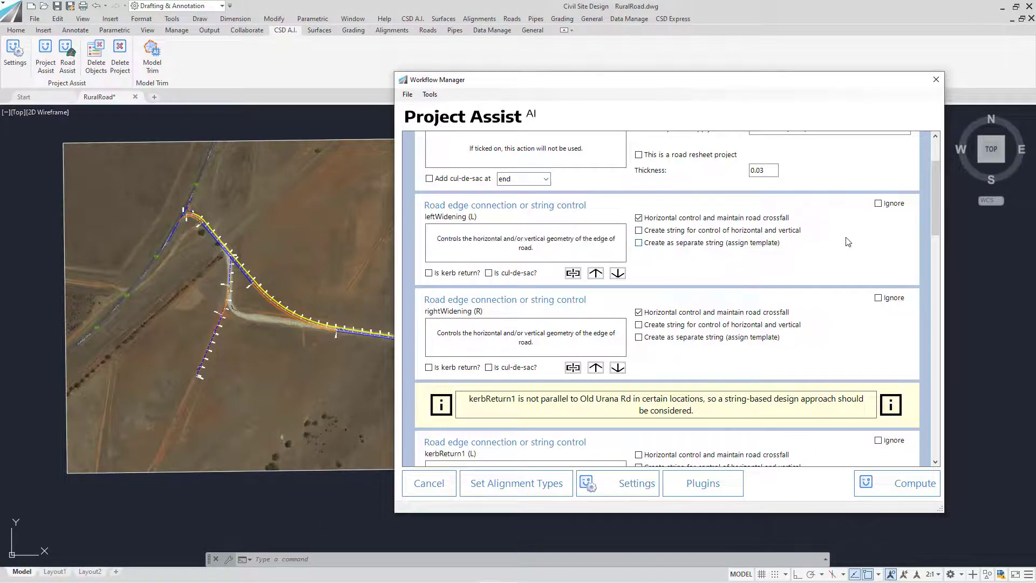
{"action": "scroll", "coordinate": [942, 214], "scroll_direction": "down", "scroll_amount": 1}
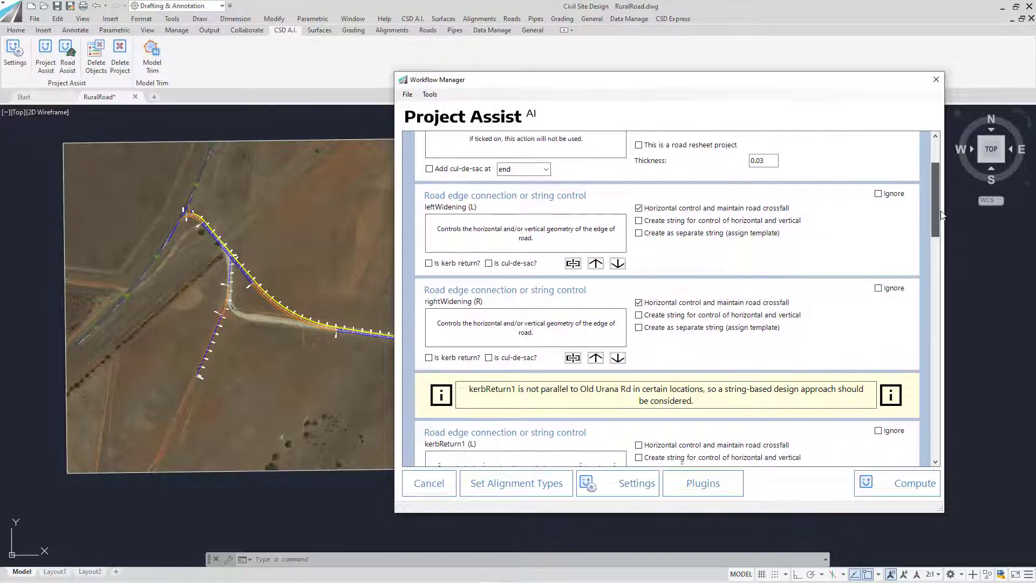
{"action": "left_click_drag", "start_coordinate": [942, 214], "coordinate": [934, 257]}
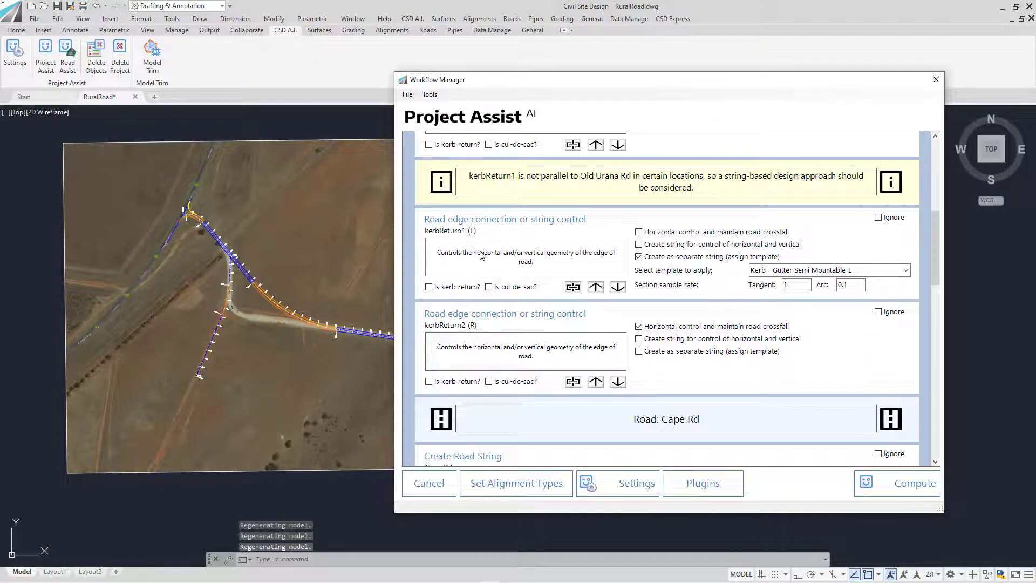
{"action": "left_click", "coordinate": [467, 287]}
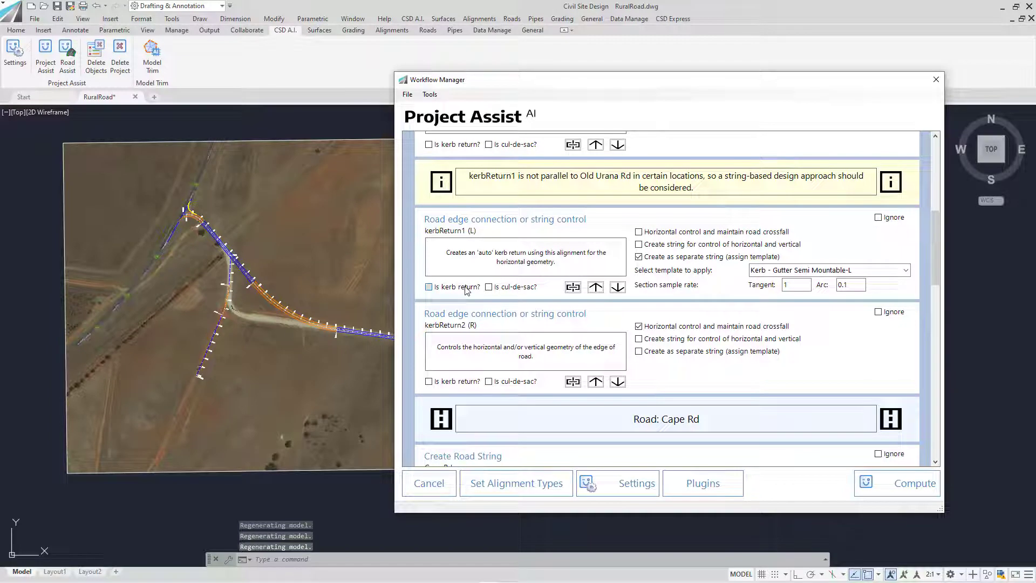
{"action": "left_click", "coordinate": [458, 384]}
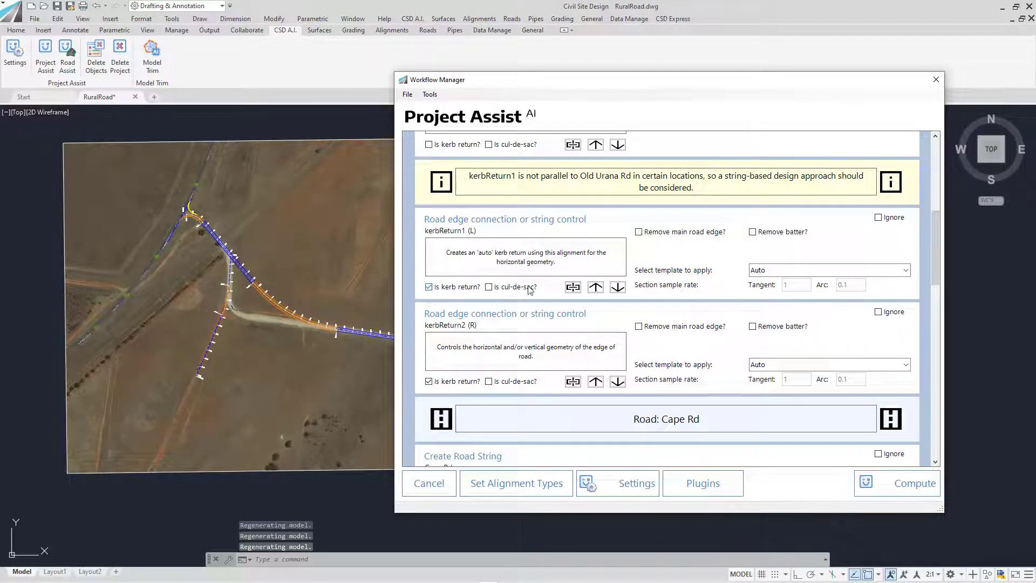
Review the workflow actions for Cape Rd, Side Rd, the ExistingRoadEdge alignment along Newell Hwy, and the standard actions
{"action": "left_click_drag", "start_coordinate": [934, 216], "coordinate": [925, 268]}
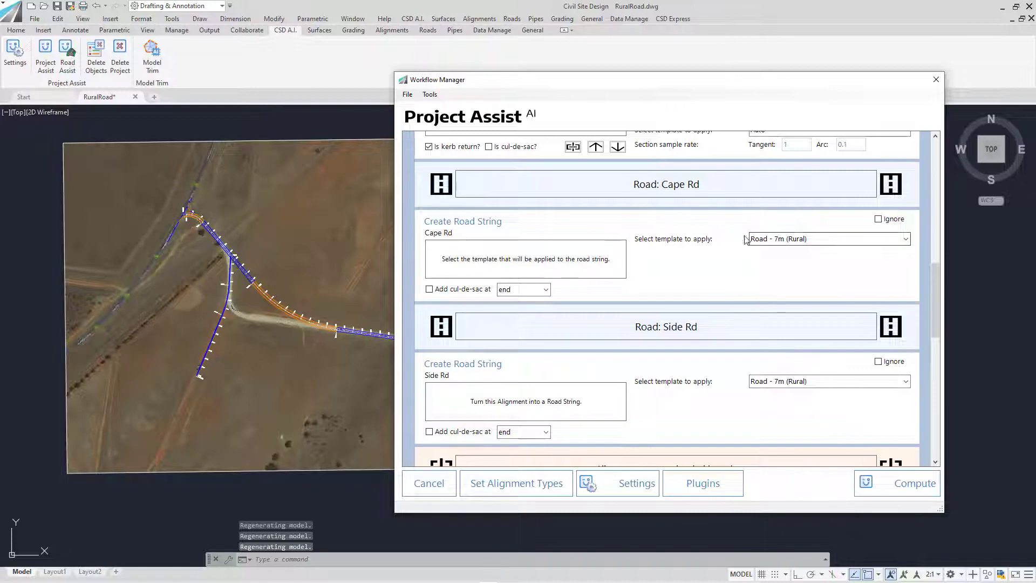
{"action": "left_click_drag", "start_coordinate": [932, 303], "coordinate": [931, 367]}
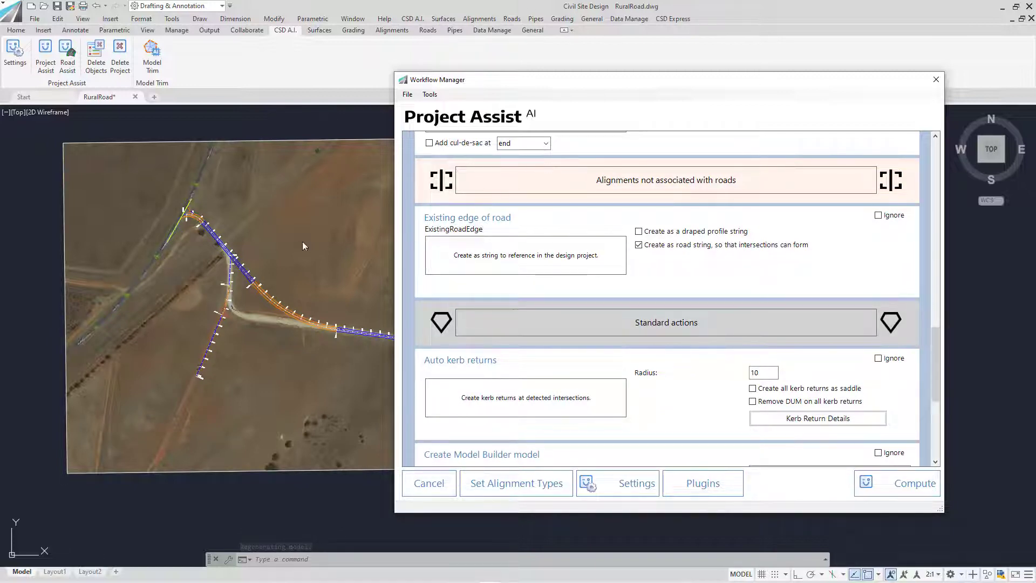
{"action": "scroll", "coordinate": [161, 211], "scroll_direction": "up", "scroll_amount": 7}
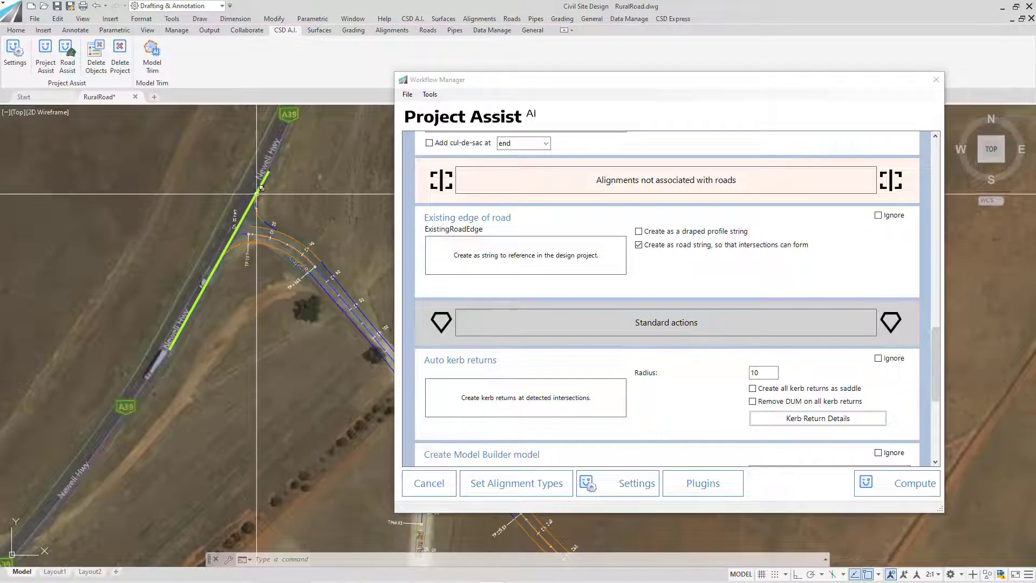
{"action": "scroll", "coordinate": [934, 357], "scroll_direction": "down", "scroll_amount": 2}
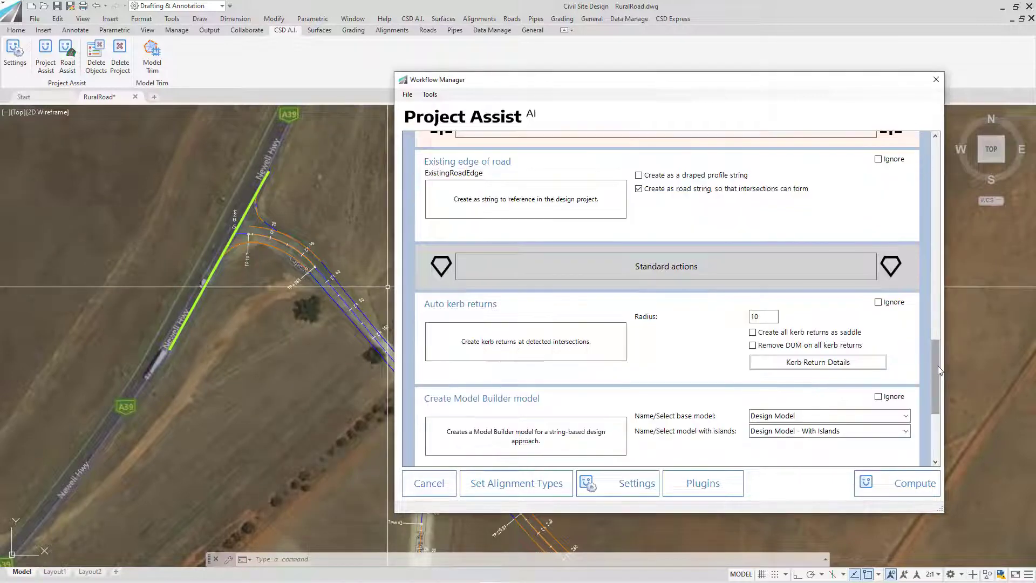
{"action": "left_click_drag", "start_coordinate": [937, 359], "coordinate": [934, 419]}
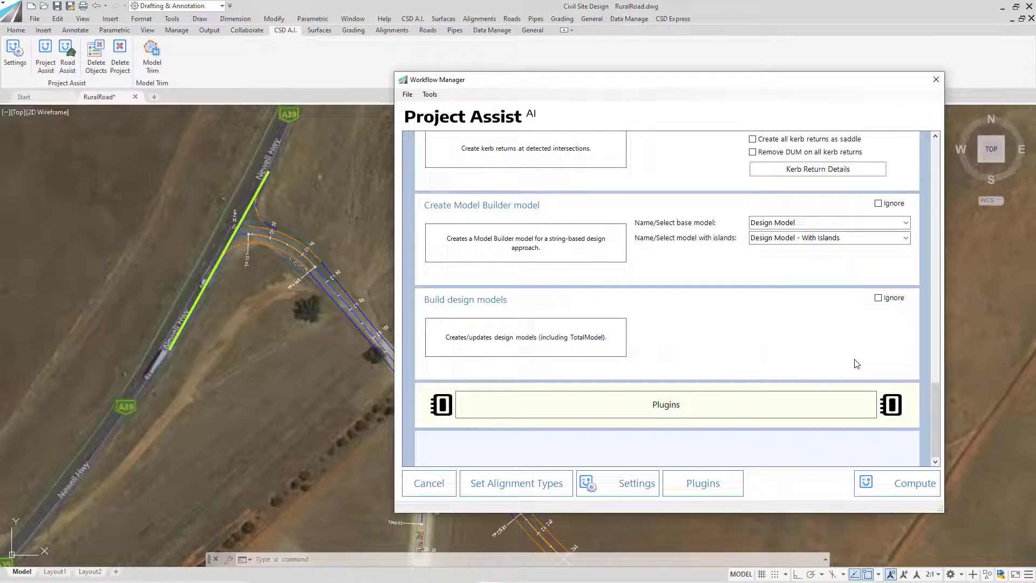
Add the Australian Rural Road plugin action to the workflow and bring its settings into view
{"action": "left_click", "coordinate": [696, 488]}
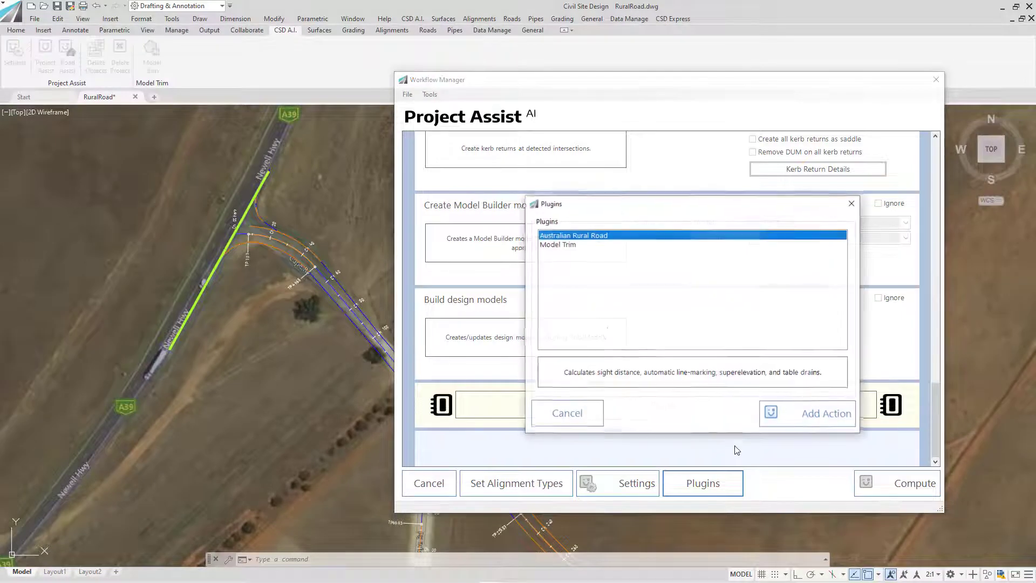
{"action": "left_click_drag", "start_coordinate": [620, 208], "coordinate": [595, 212]}
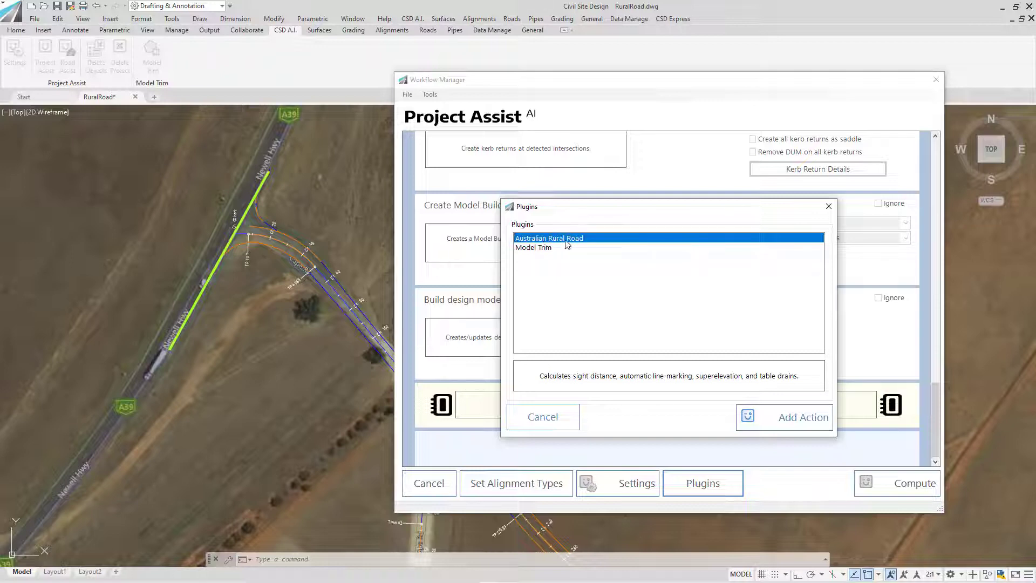
{"action": "left_click", "coordinate": [751, 416]}
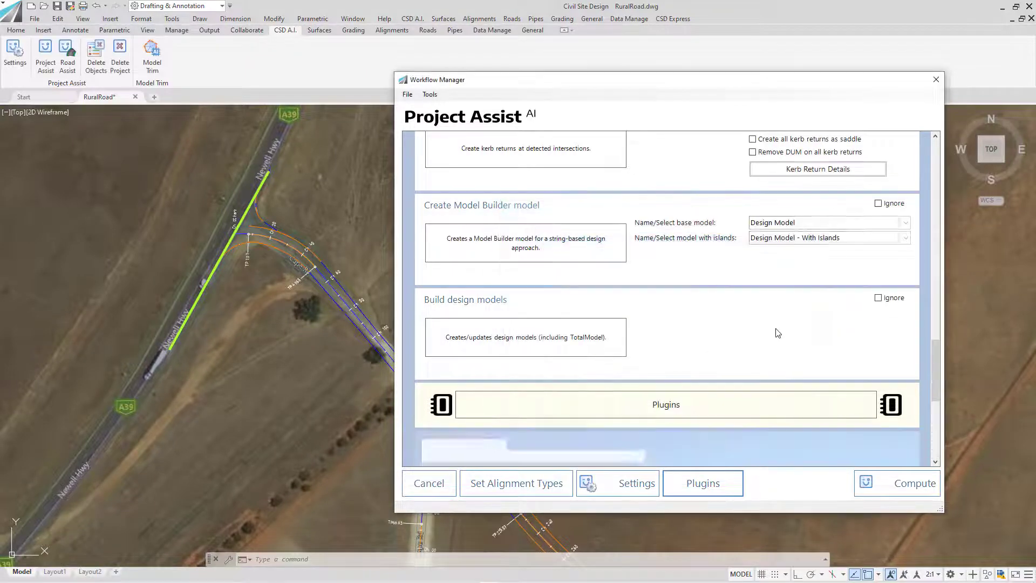
{"action": "left_click_drag", "start_coordinate": [937, 358], "coordinate": [934, 412]}
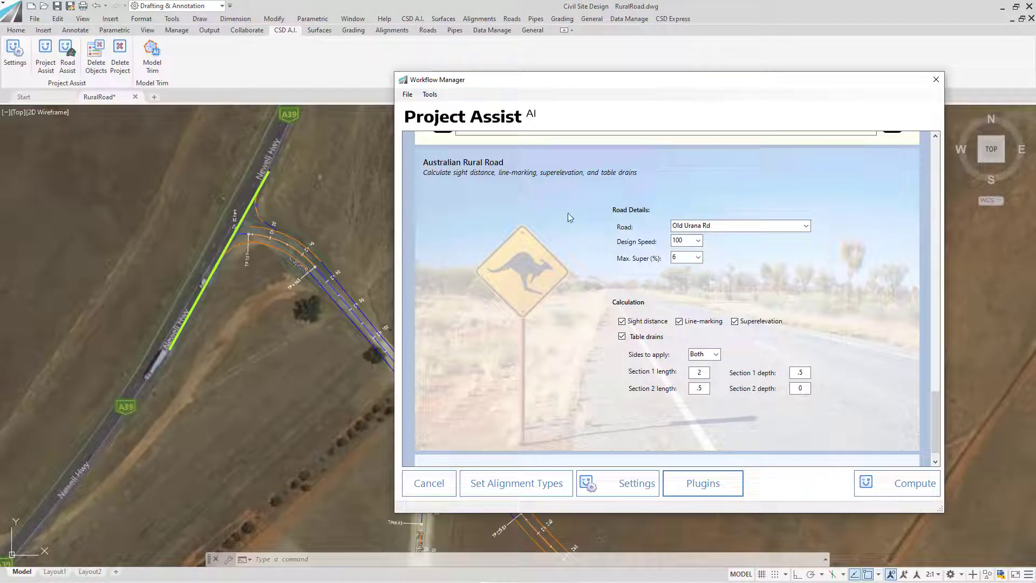
Keep Old Urana Rd as the plugin's road and set its design speed to 80
{"action": "left_click", "coordinate": [806, 226]}
{"action": "left_click", "coordinate": [806, 226]}
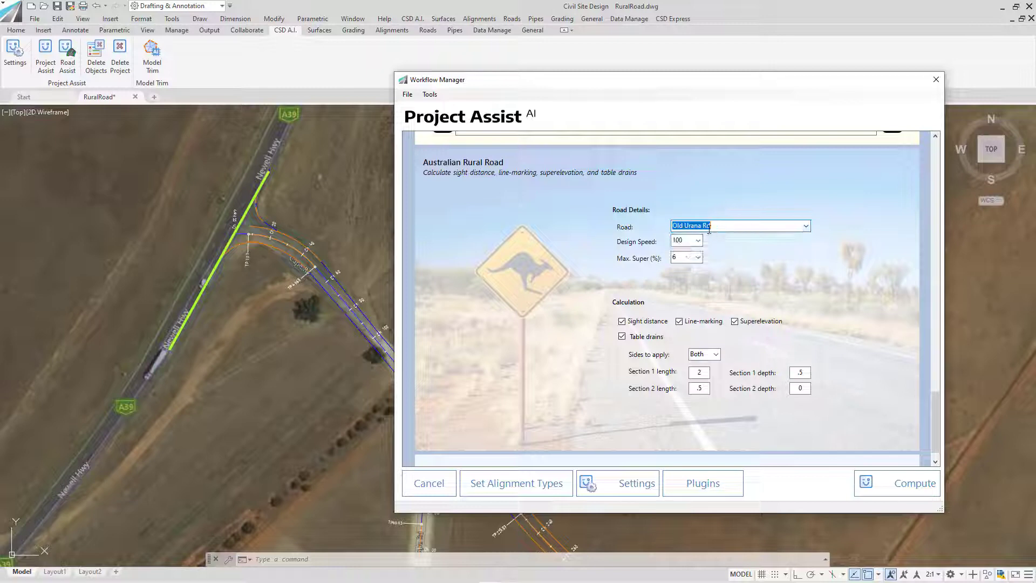
{"action": "left_click", "coordinate": [698, 241]}
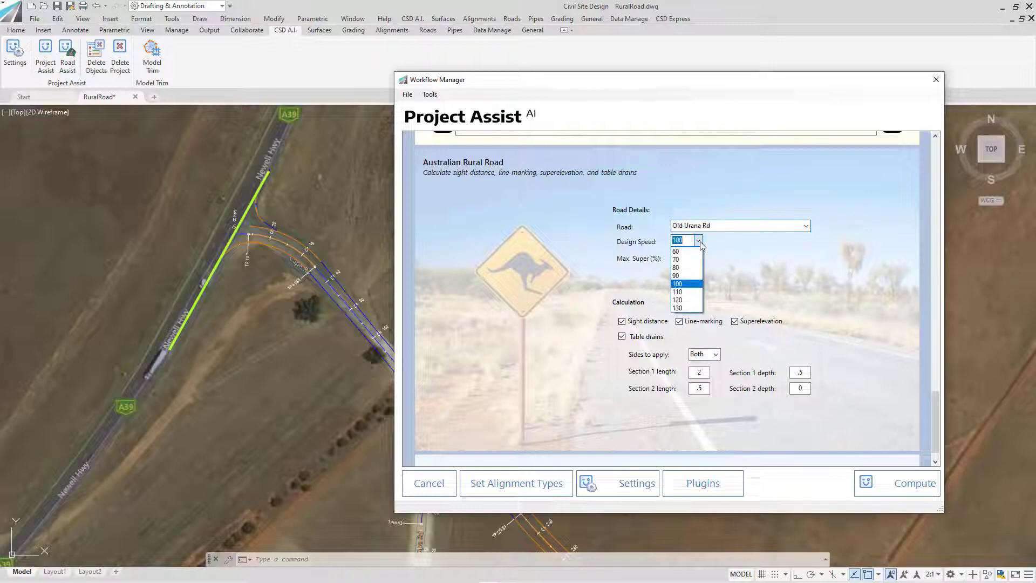
{"action": "left_click", "coordinate": [682, 268]}
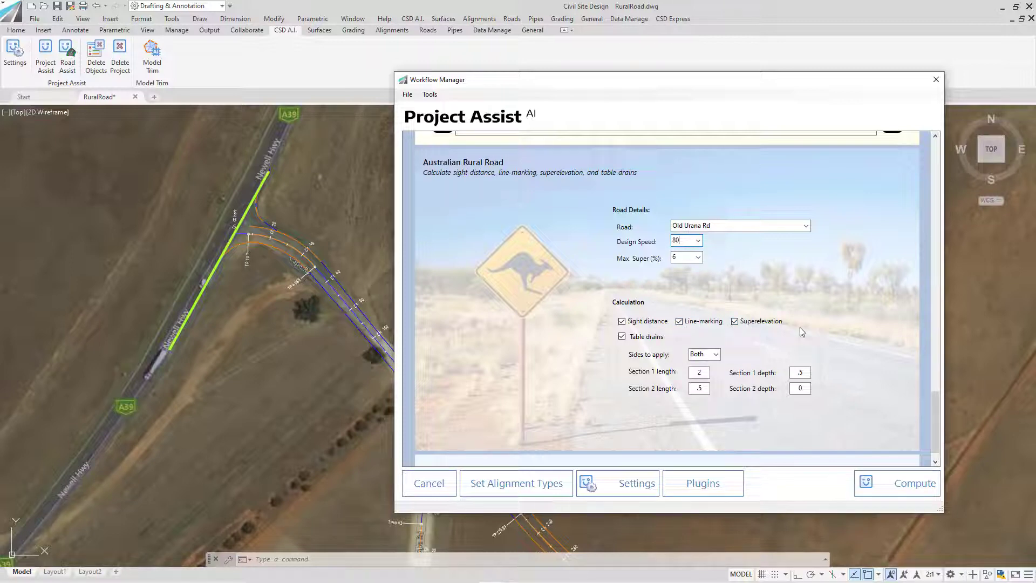
Compute the rural road project and restore its PDF project report to a smaller window
{"action": "left_click", "coordinate": [889, 483]}
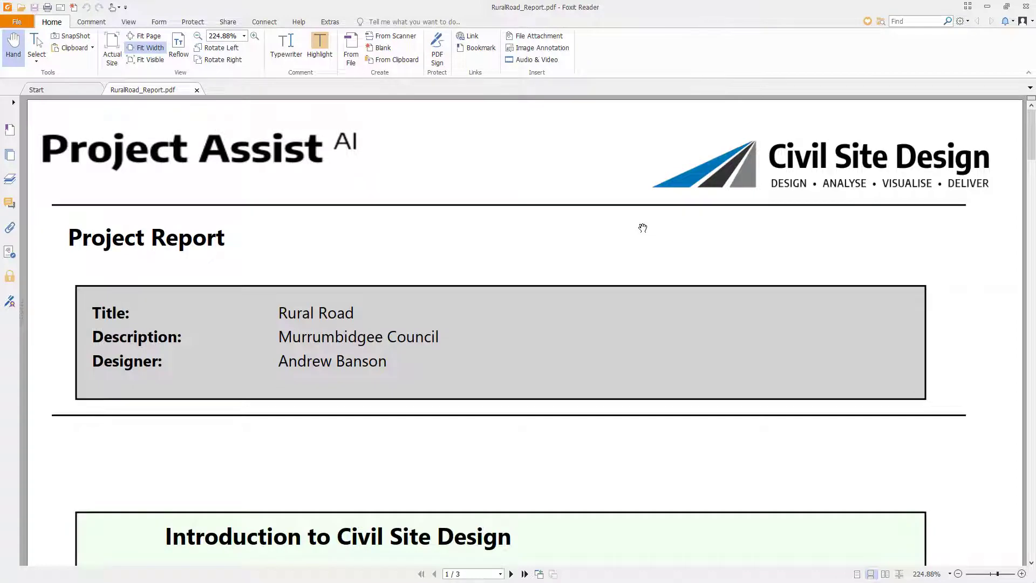
{"action": "double_click", "coordinate": [521, 7]}
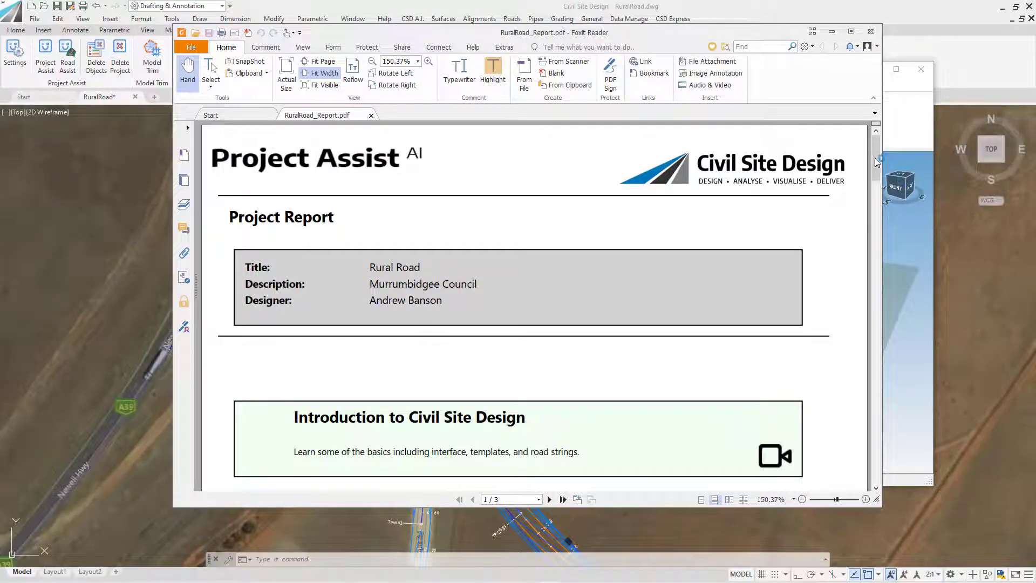
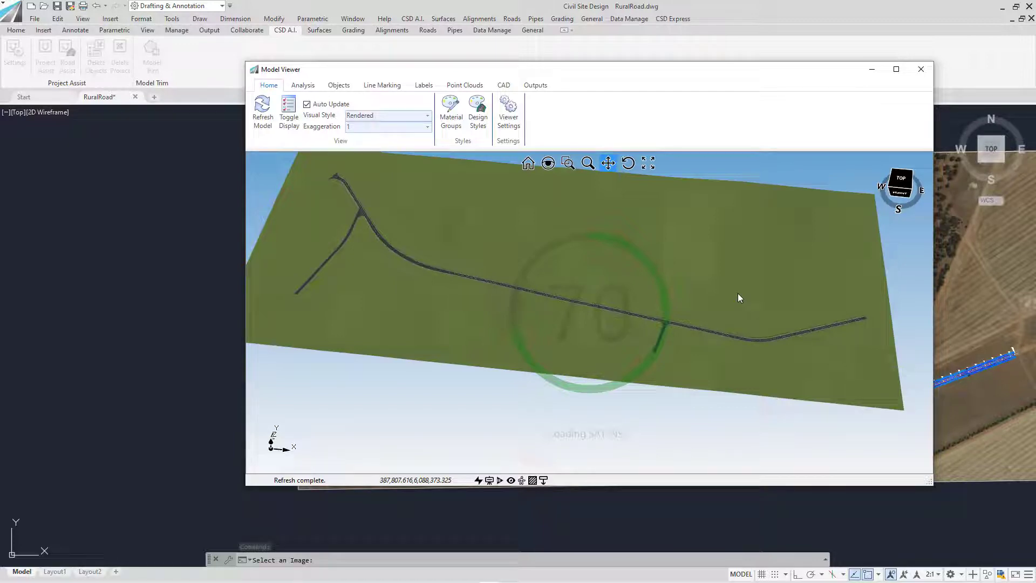
Examine the rural road model in a maximised Model Viewer, following Old Urana Rd past both side roads to the Newell Hwy intersection
{"action": "double_click", "coordinate": [675, 76]}
{"action": "scroll", "coordinate": [794, 347], "scroll_direction": "up", "scroll_amount": 4}
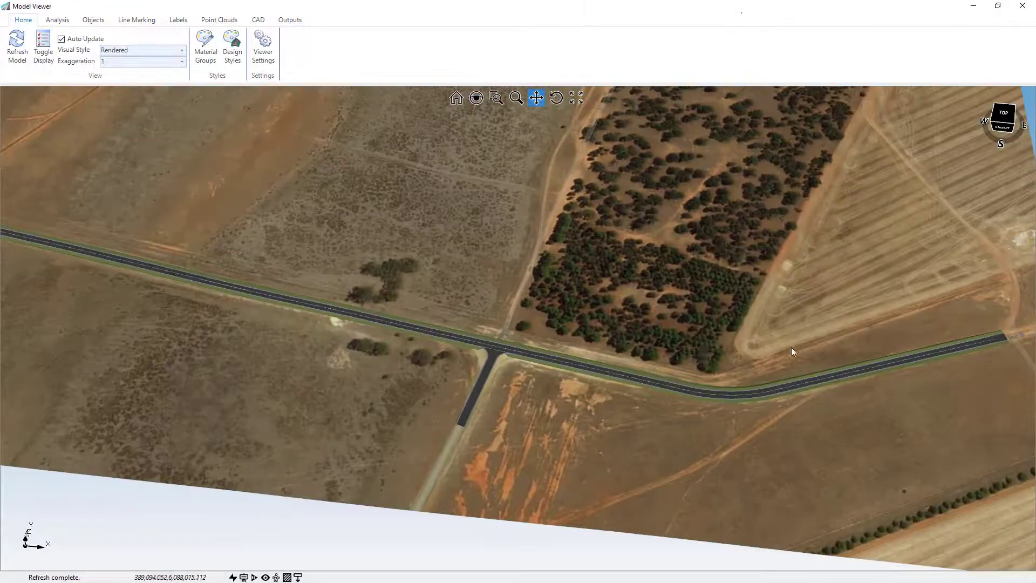
{"action": "middle_click_drag", "start_coordinate": [791, 348], "coordinate": [603, 320]}
{"action": "scroll", "coordinate": [665, 319], "scroll_direction": "up", "scroll_amount": 5}
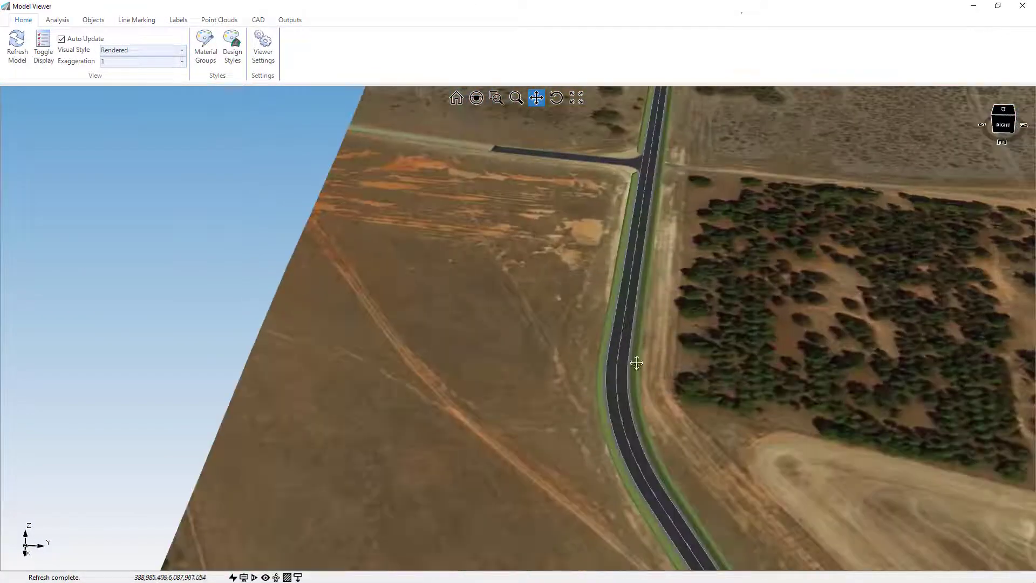
{"action": "left_click_drag", "start_coordinate": [636, 361], "coordinate": [551, 355]}
{"action": "scroll", "coordinate": [548, 354], "scroll_direction": "up", "scroll_amount": 3}
{"action": "middle_click_drag", "start_coordinate": [545, 352], "coordinate": [547, 322]}
{"action": "left_click_drag", "start_coordinate": [471, 250], "coordinate": [493, 424]}
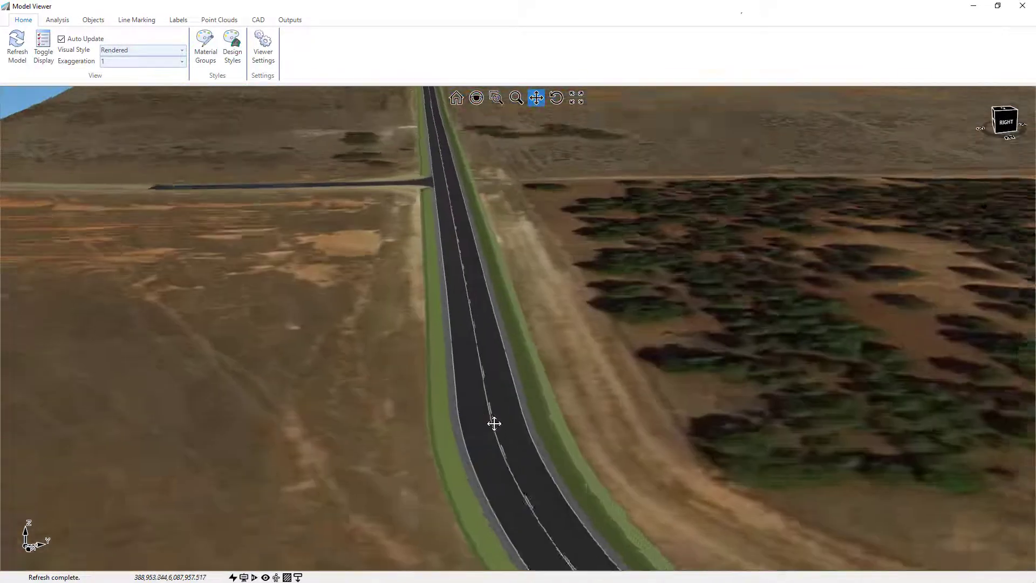
{"action": "left_click_drag", "start_coordinate": [450, 223], "coordinate": [423, 393]}
{"action": "left_click_drag", "start_coordinate": [467, 287], "coordinate": [474, 367]}
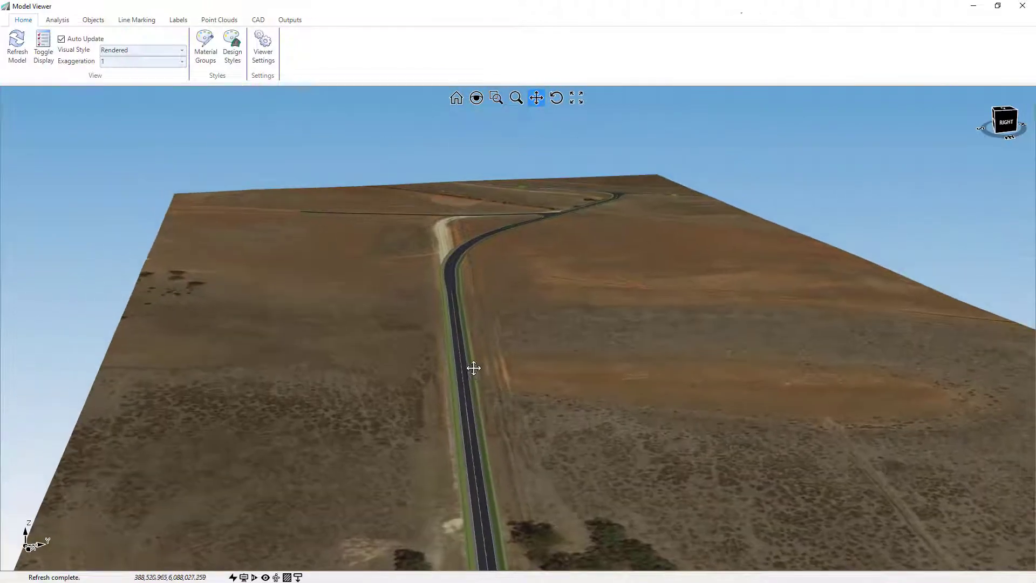
{"action": "scroll", "coordinate": [475, 224], "scroll_direction": "up", "scroll_amount": 3}
{"action": "scroll", "coordinate": [502, 250], "scroll_direction": "down", "scroll_amount": 4}
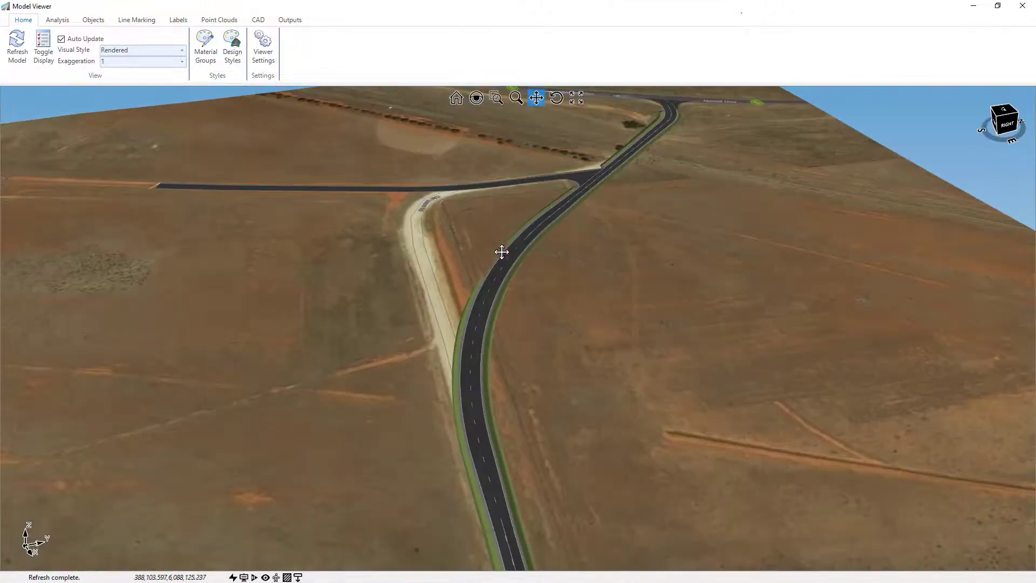
{"action": "scroll", "coordinate": [499, 250], "scroll_direction": "up", "scroll_amount": 6}
{"action": "scroll", "coordinate": [499, 250], "scroll_direction": "down", "scroll_amount": 5}
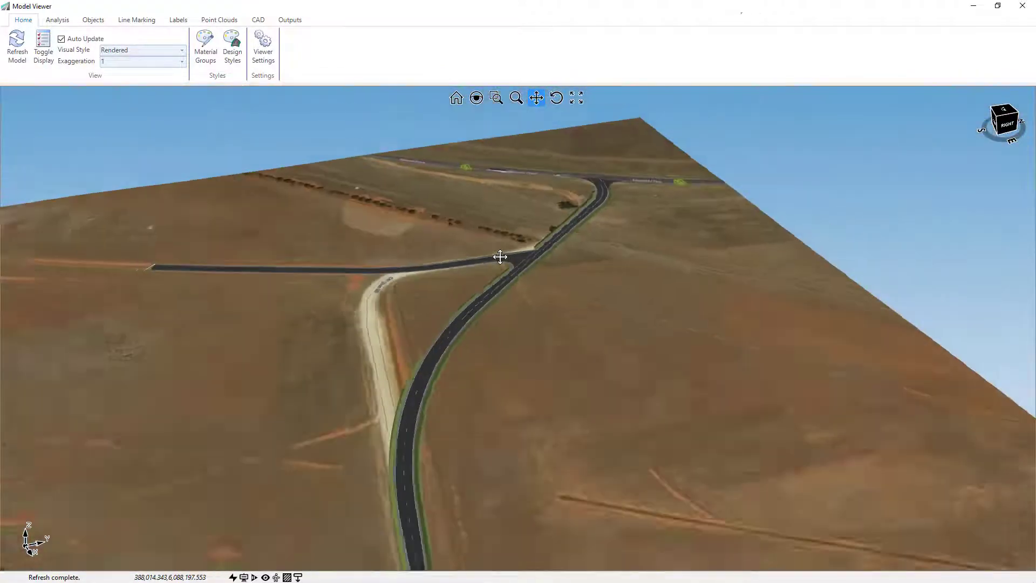
{"action": "middle_click_drag", "start_coordinate": [502, 250], "coordinate": [448, 285]}
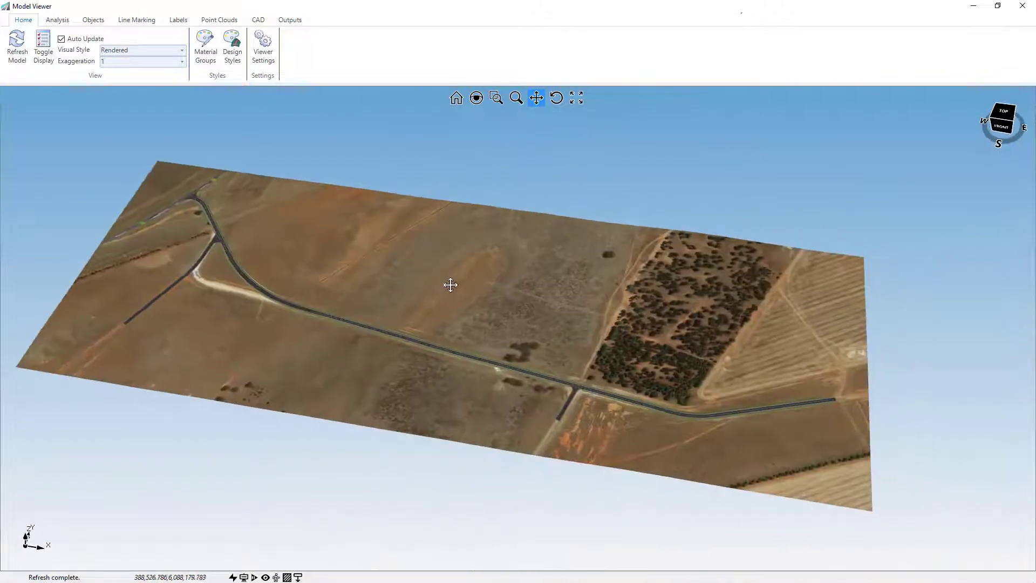
{"action": "scroll", "coordinate": [456, 287], "scroll_direction": "up", "scroll_amount": 5}
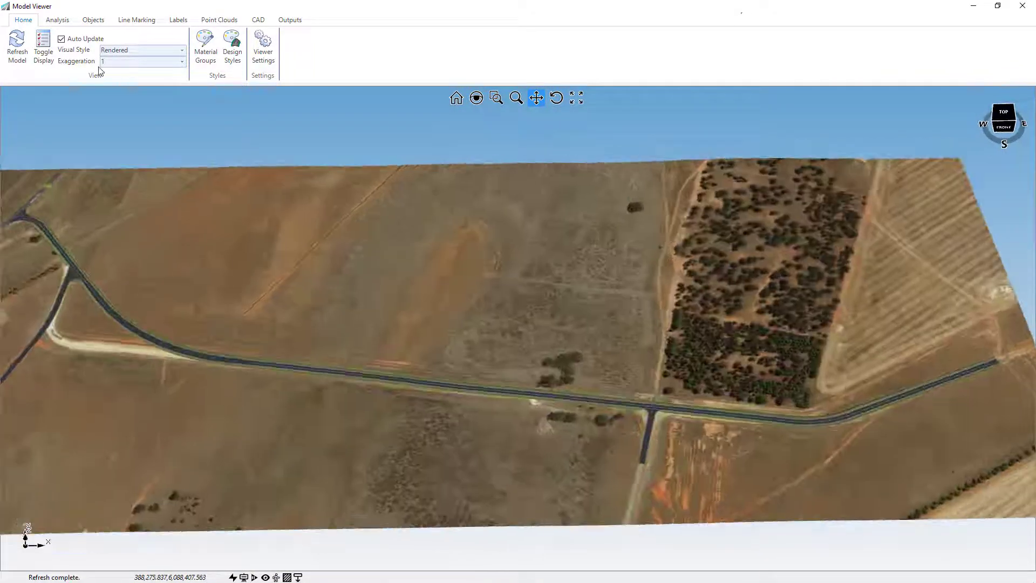
Open the Sight Distance analysis in the Model Viewer and check the available sight tables, keeping Old Urana Rd_ForwardDirection selected
{"action": "left_click", "coordinate": [58, 21]}
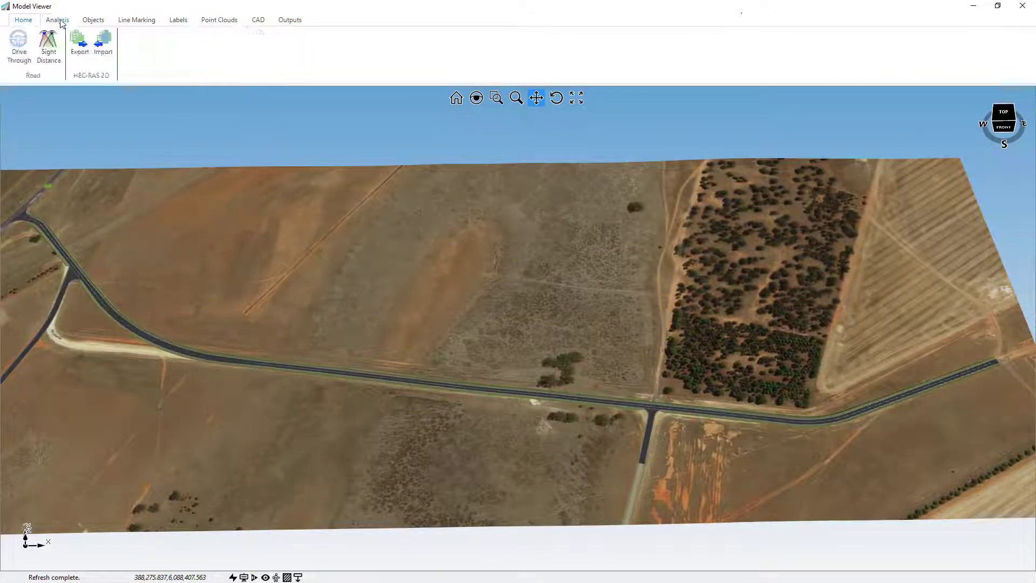
{"action": "left_click", "coordinate": [49, 54]}
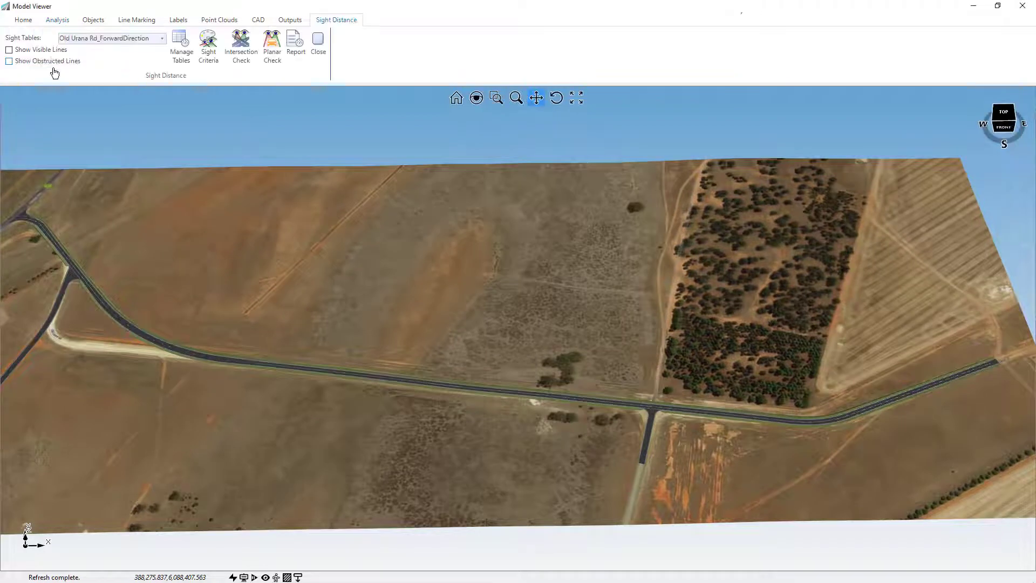
{"action": "left_click", "coordinate": [163, 39]}
{"action": "left_click", "coordinate": [414, 65]}
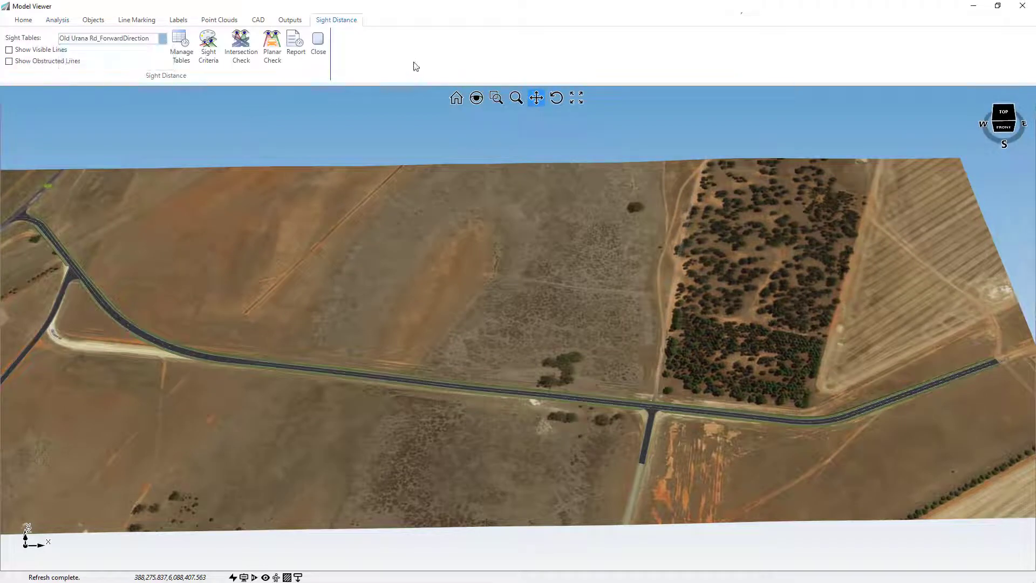
Compare the Old Urana Rd_ForwardDirection and Old Urana Rd_ReverseDirection settings in the Sight Table Manager, and close it
{"action": "left_click", "coordinate": [182, 56]}
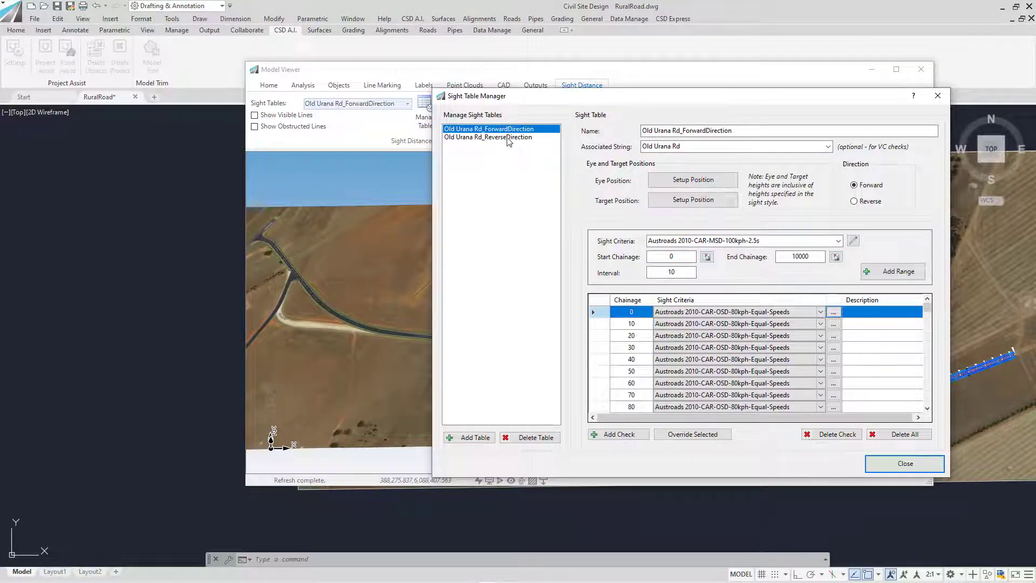
{"action": "left_click", "coordinate": [508, 137]}
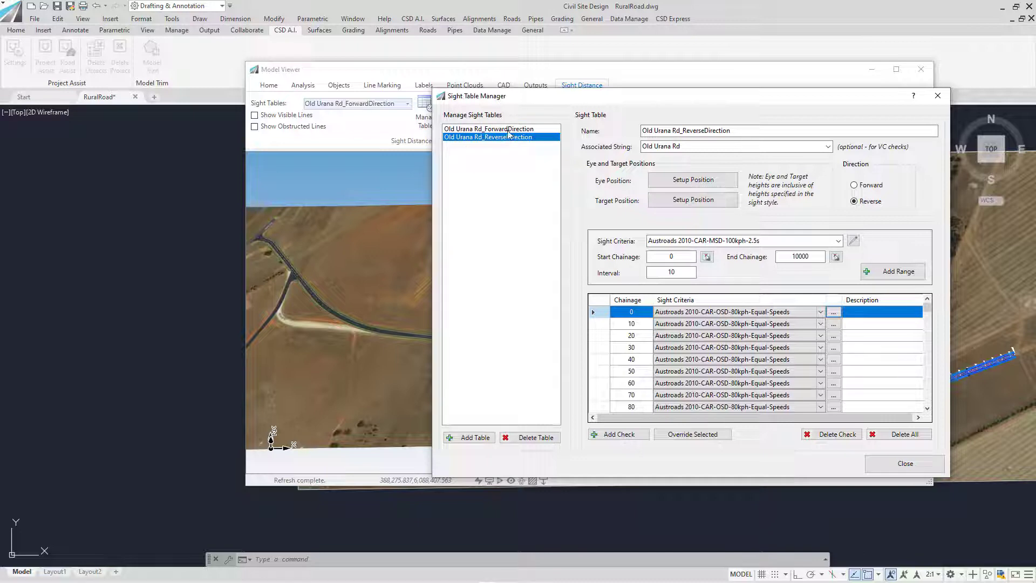
{"action": "left_click", "coordinate": [508, 129]}
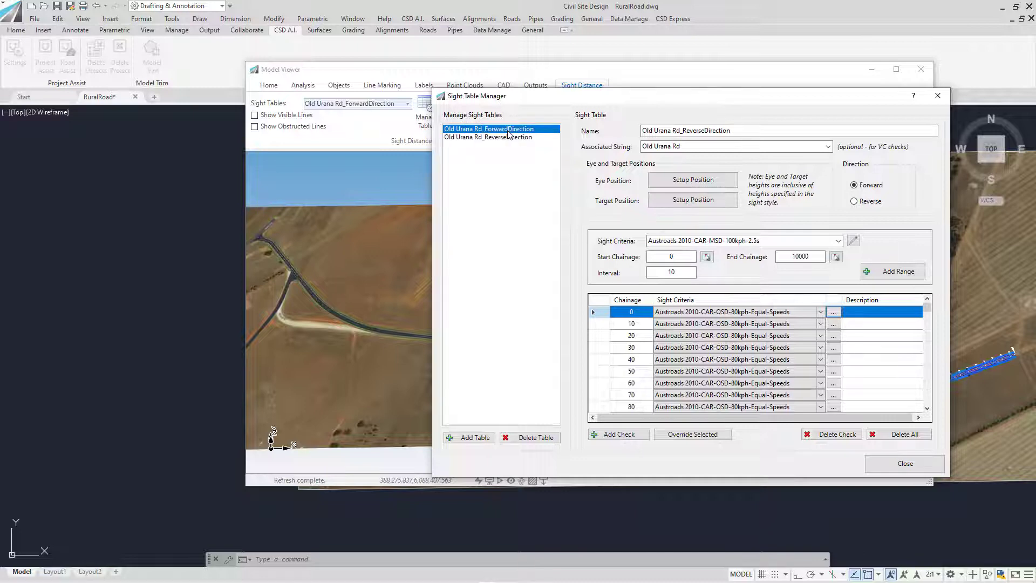
{"action": "left_click", "coordinate": [906, 464]}
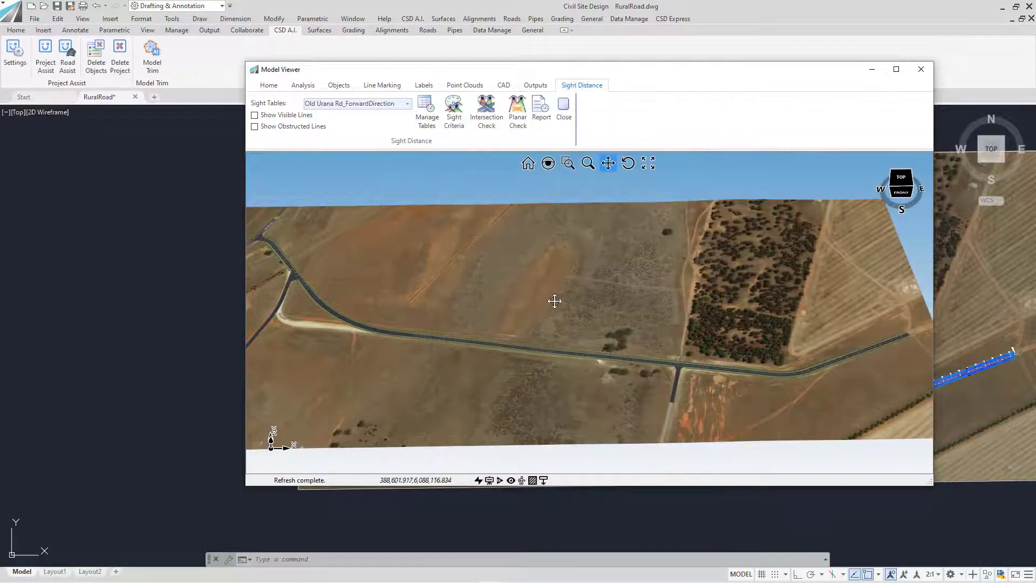
Show the obstructed and visible sight lines for Old Urana Rd_ForwardDirection, and switch the display to Old Urana Rd_ReverseDirection
{"action": "left_click_drag", "start_coordinate": [556, 300], "coordinate": [528, 290]}
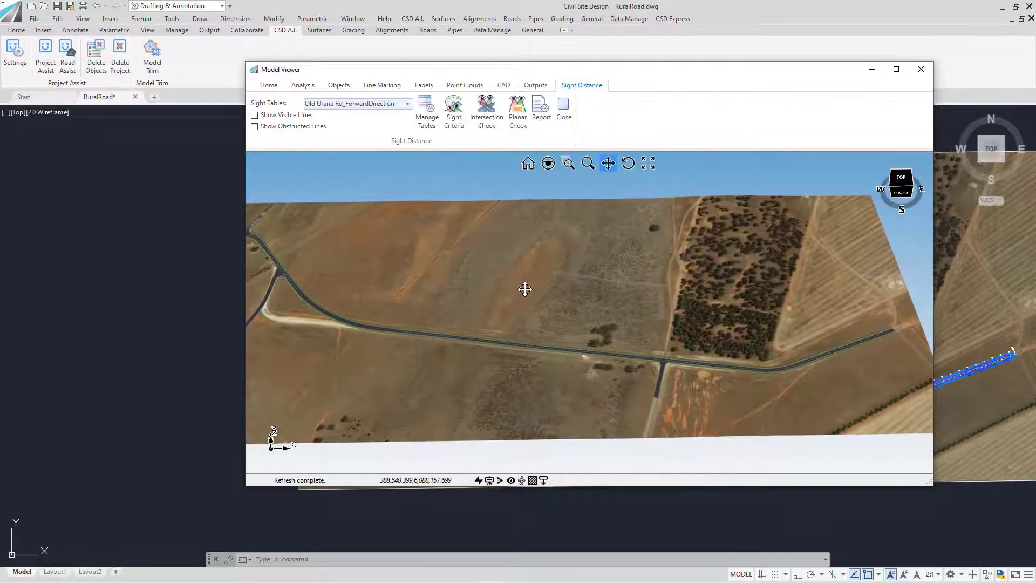
{"action": "left_click", "coordinate": [255, 127]}
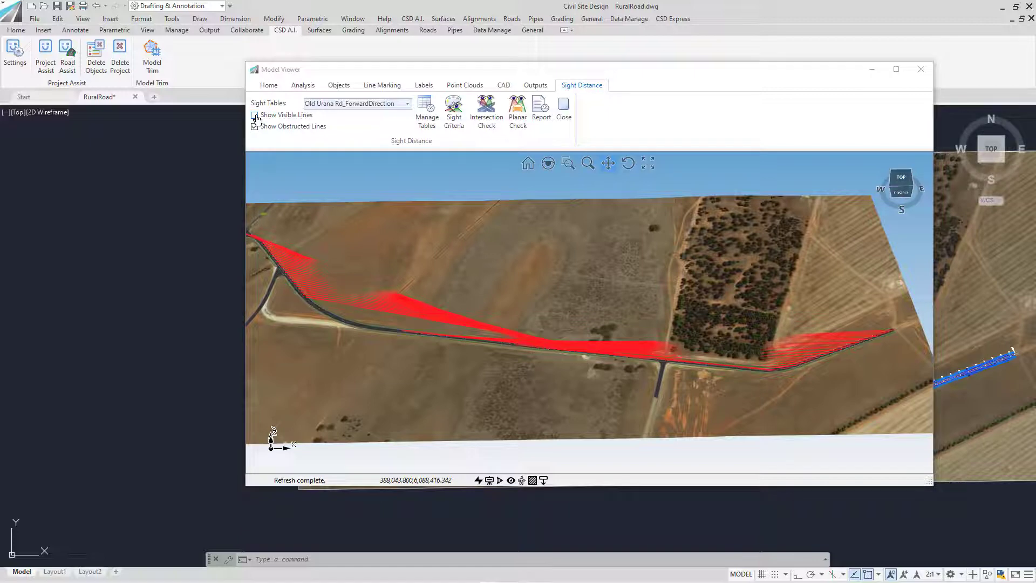
{"action": "left_click", "coordinate": [255, 115]}
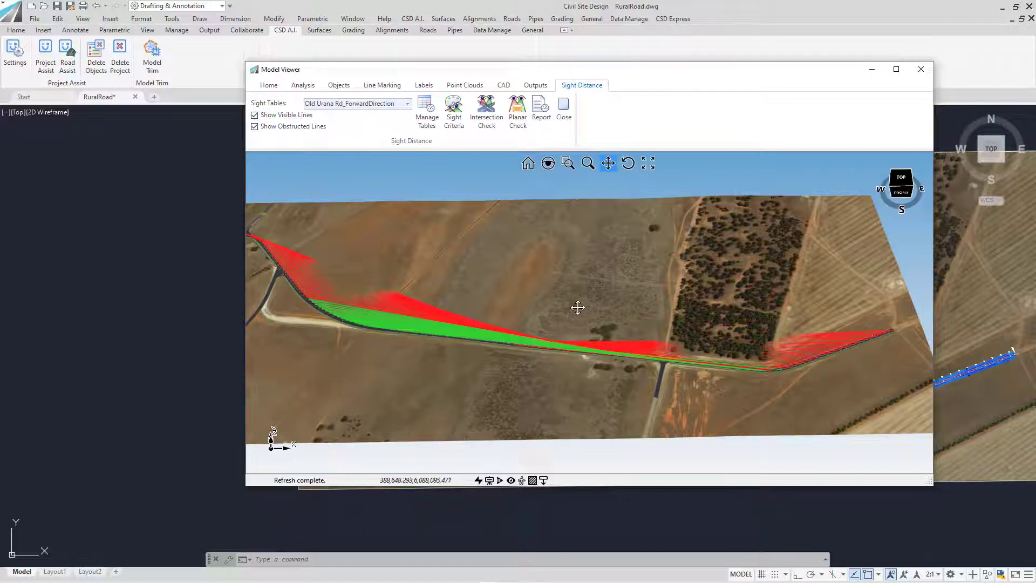
{"action": "middle_click_drag", "start_coordinate": [576, 305], "coordinate": [550, 303]}
{"action": "left_click", "coordinate": [408, 104]}
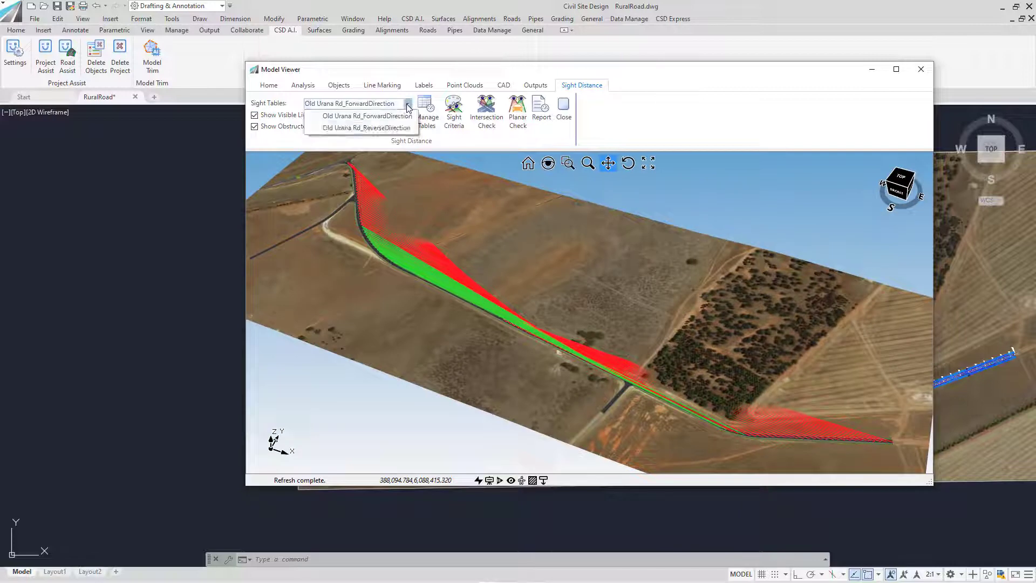
{"action": "left_click", "coordinate": [367, 128]}
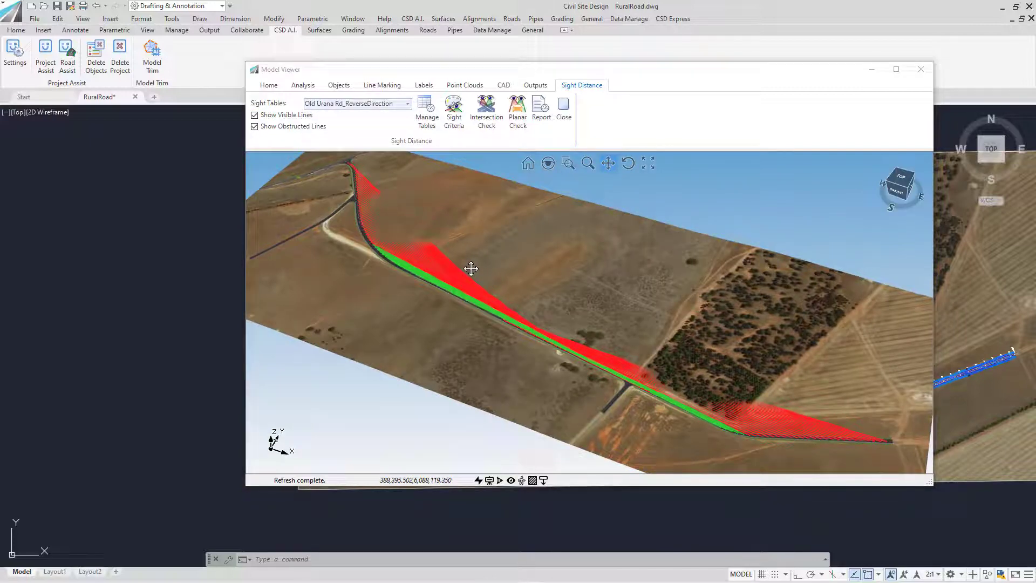
Hide the visible and obstructed sight lines, maximise the Model Viewer and close the Sight Distance analysis
{"action": "left_click", "coordinate": [255, 127]}
{"action": "double_click", "coordinate": [328, 71]}
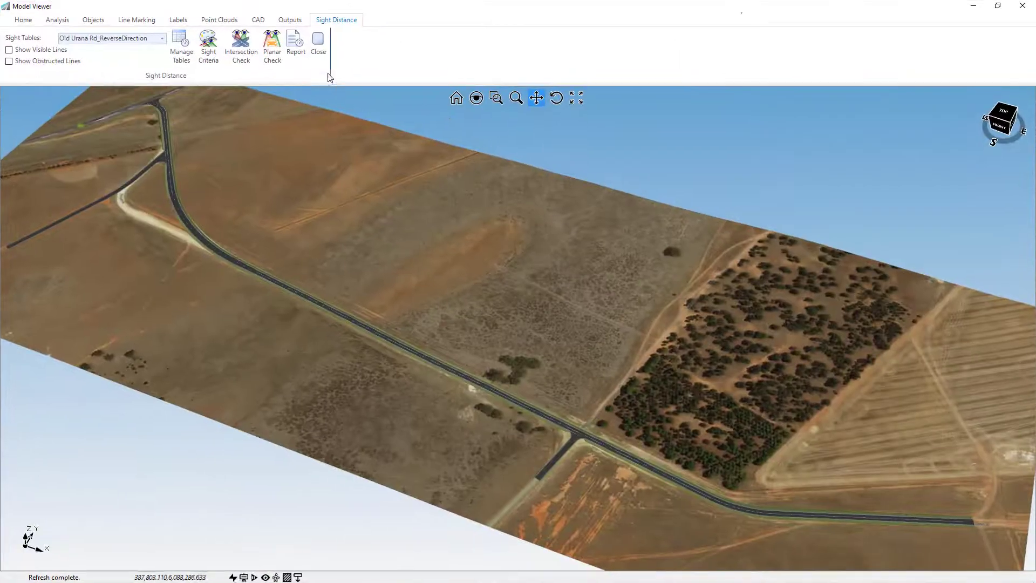
{"action": "middle_click_drag", "start_coordinate": [451, 257], "coordinate": [521, 270]}
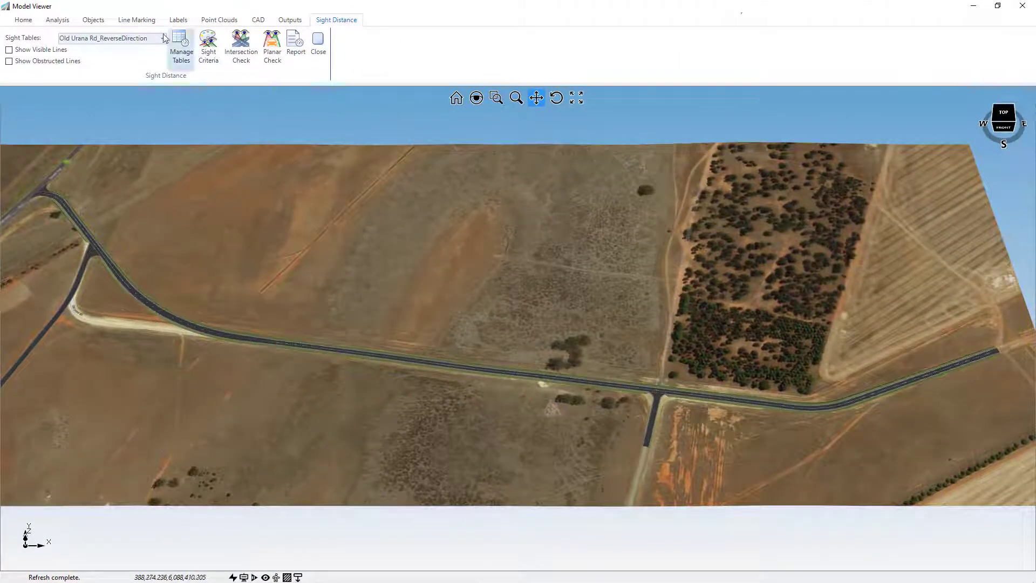
{"action": "left_click", "coordinate": [319, 52]}
Review the line marking setup for the Old Urana Rd_CL, LeftEdge and RightEdge lane lines, and close the table without changes
{"action": "left_click", "coordinate": [138, 22]}
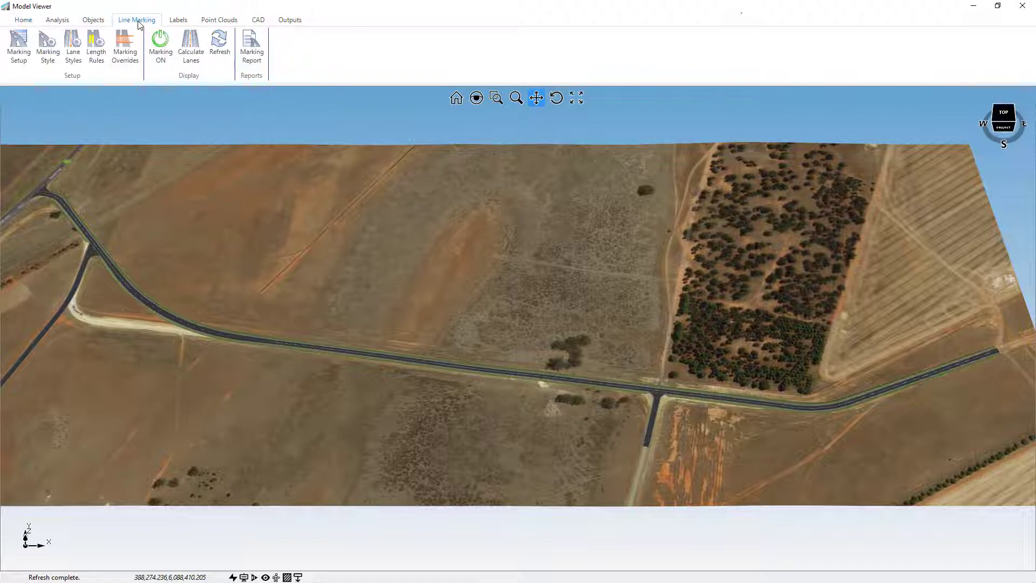
{"action": "left_click", "coordinate": [18, 46]}
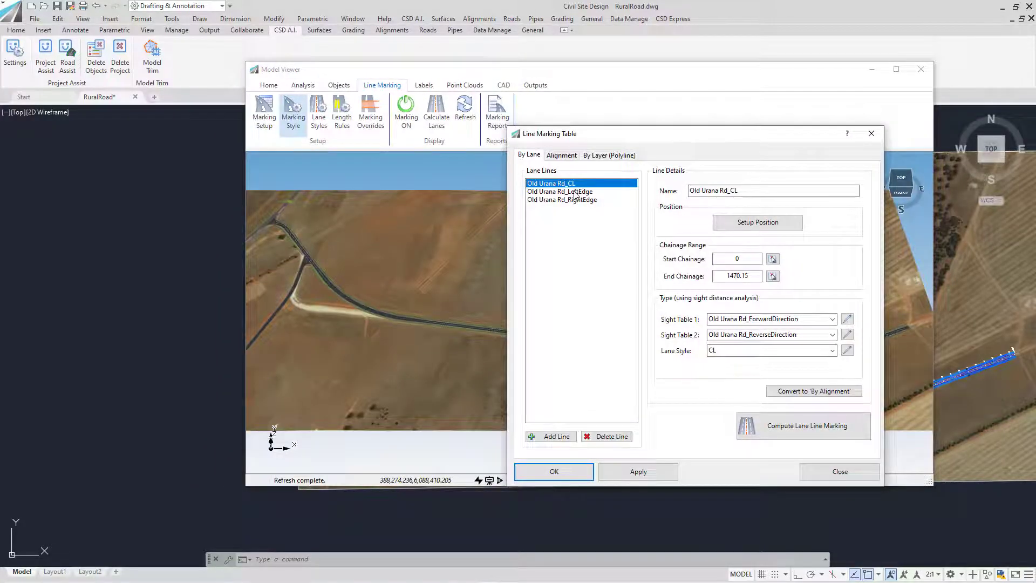
{"action": "left_click", "coordinate": [576, 192]}
{"action": "left_click", "coordinate": [577, 199]}
{"action": "left_click", "coordinate": [577, 192]}
{"action": "left_click", "coordinate": [575, 184]}
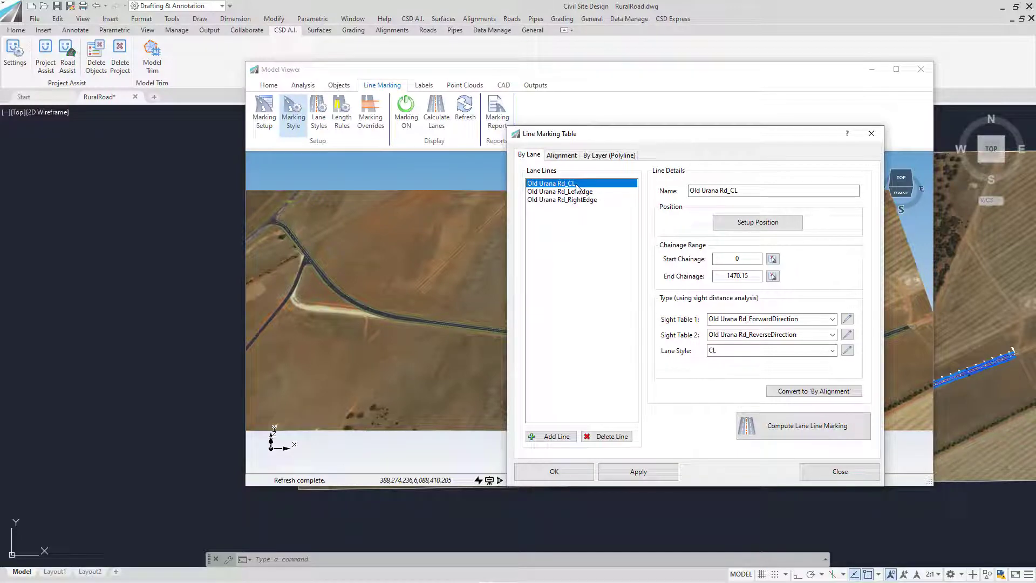
{"action": "left_click", "coordinate": [585, 192]}
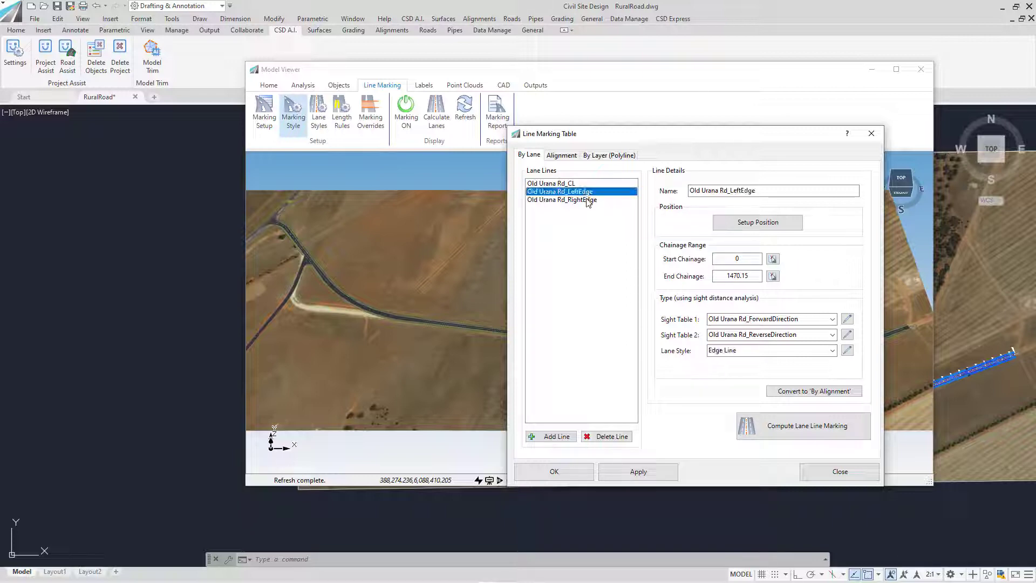
{"action": "left_click", "coordinate": [587, 200]}
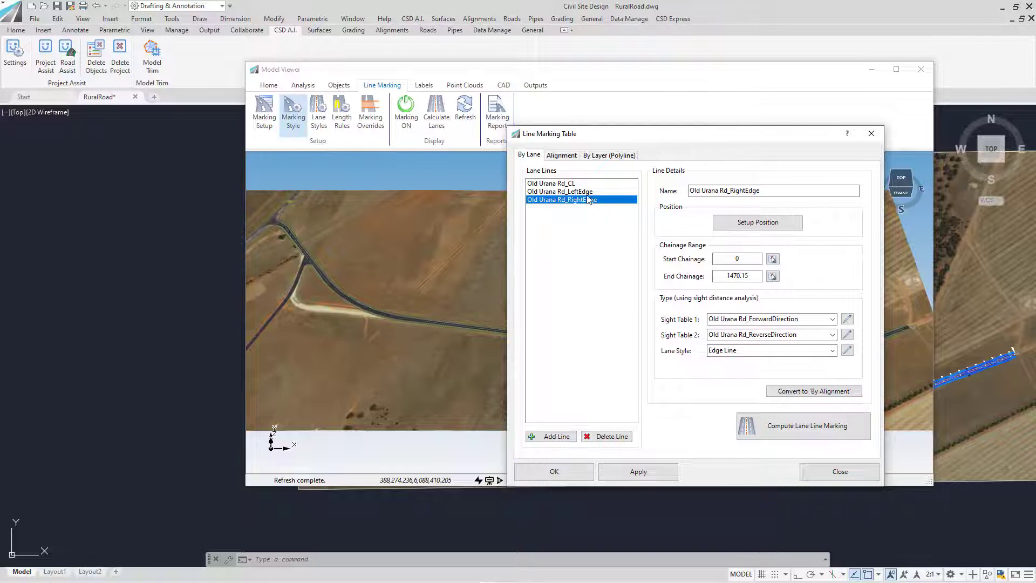
{"action": "left_click", "coordinate": [588, 192]}
{"action": "left_click", "coordinate": [590, 184]}
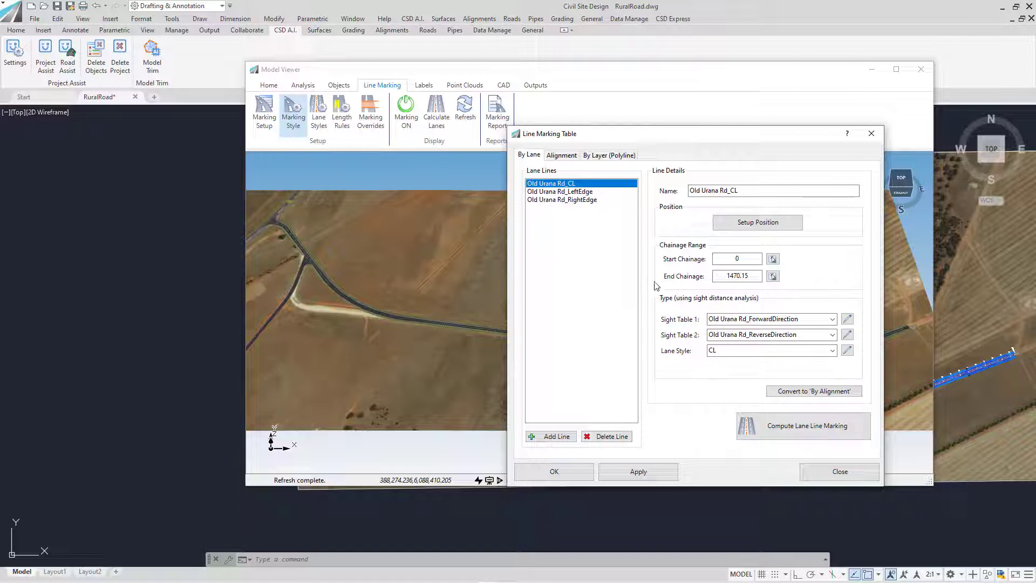
{"action": "left_click", "coordinate": [840, 471]}
Display the cross section of Old Urana Rd at the curve beside the trees, and widen and reposition its window over the model
{"action": "left_click_drag", "start_coordinate": [671, 319], "coordinate": [647, 308]}
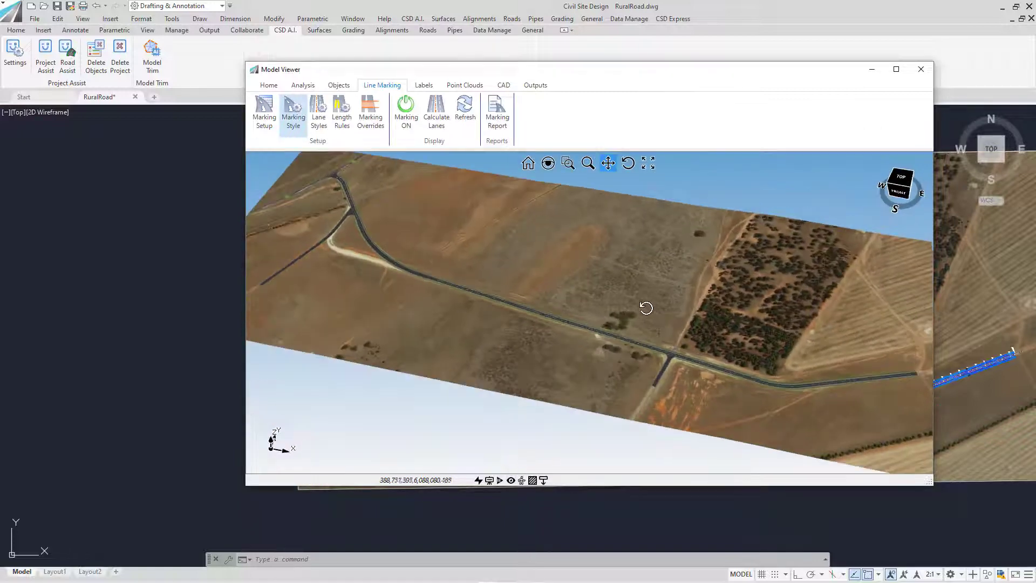
{"action": "double_click", "coordinate": [667, 70]}
{"action": "middle_click_drag", "start_coordinate": [620, 298], "coordinate": [531, 268]}
{"action": "scroll", "coordinate": [492, 358], "scroll_direction": "up", "scroll_amount": 5}
{"action": "left_click_drag", "start_coordinate": [476, 289], "coordinate": [460, 206]}
{"action": "scroll", "coordinate": [447, 424], "scroll_direction": "up", "scroll_amount": 3}
{"action": "middle_click_drag", "start_coordinate": [447, 423], "coordinate": [430, 400]}
{"action": "right_click", "coordinate": [456, 402]}
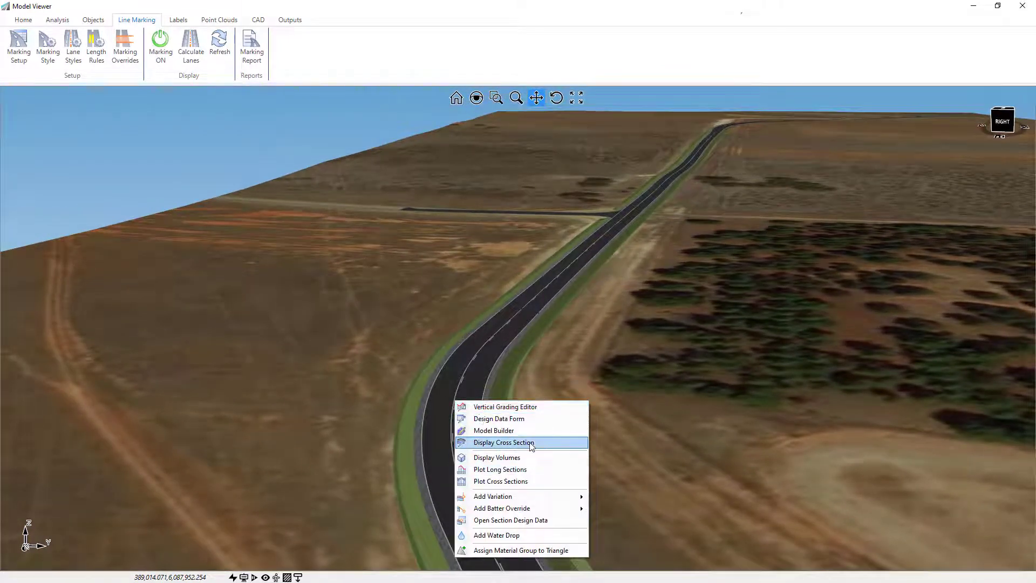
{"action": "left_click", "coordinate": [572, 377]}
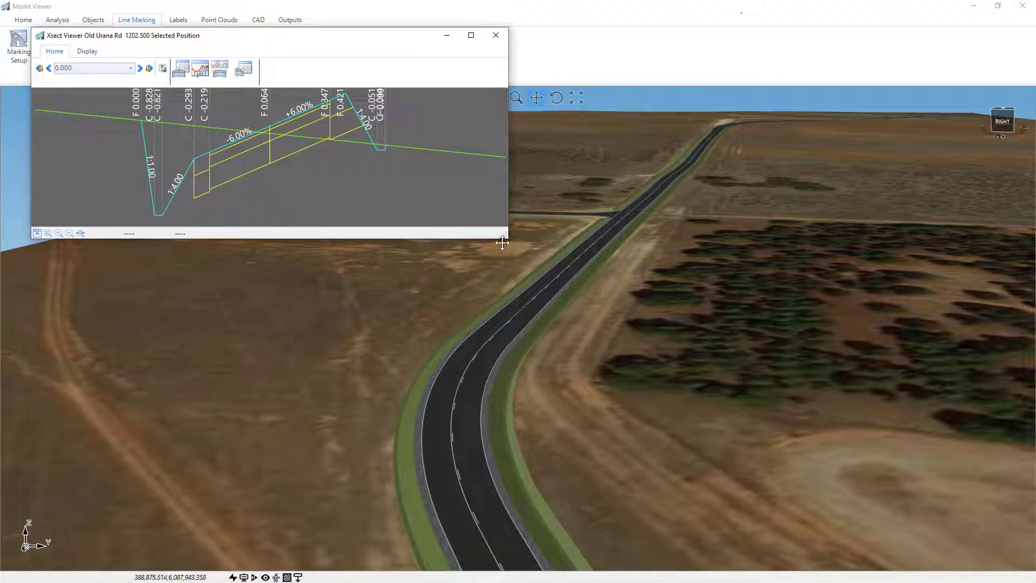
{"action": "left_click_drag", "start_coordinate": [508, 236], "coordinate": [975, 219]}
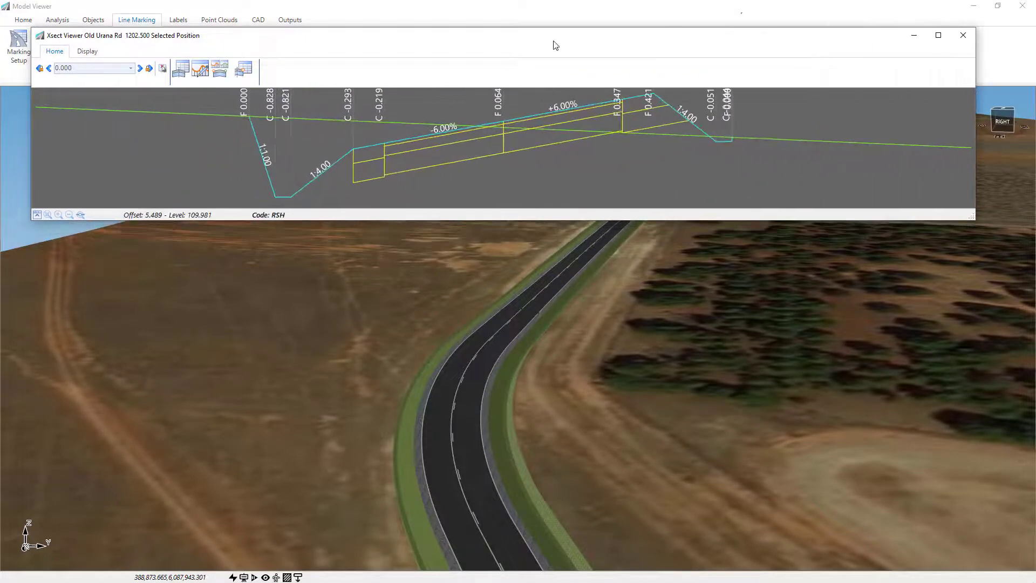
{"action": "left_click_drag", "start_coordinate": [556, 36], "coordinate": [576, 185]}
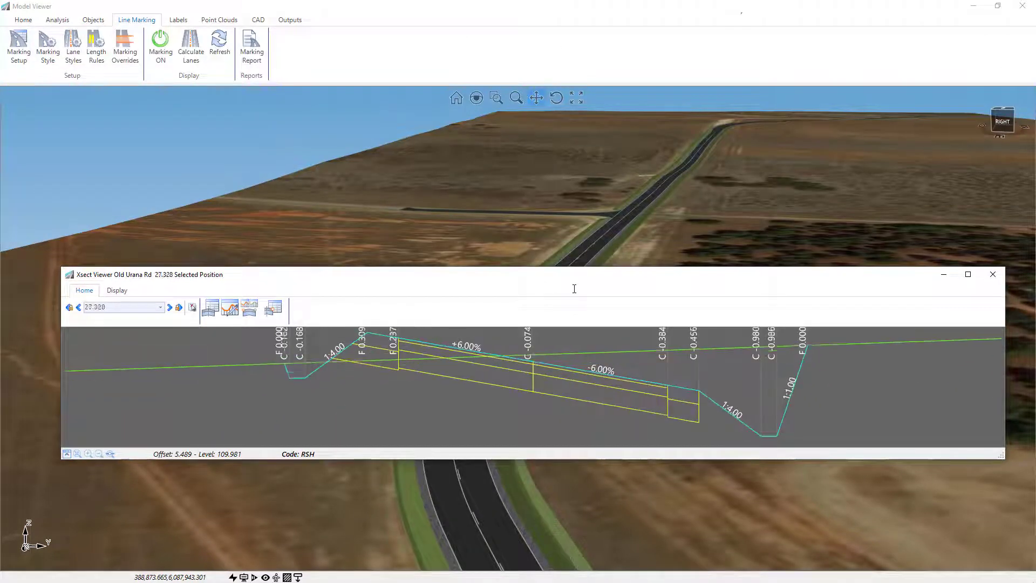
Examine the Old Urana Rd cross sections from the road's start to chainage 650, checking the crossfall changes, and close the section viewer
{"action": "key", "text": "Right"}
{"action": "key", "text": "Right"}
{"action": "key", "text": "Right"}
{"action": "key", "text": "Right"}
{"action": "key", "text": "Right"}
{"action": "key", "text": "Right"}
{"action": "key", "text": "Right"}
{"action": "key", "text": "Right"}
{"action": "key", "text": "Right"}
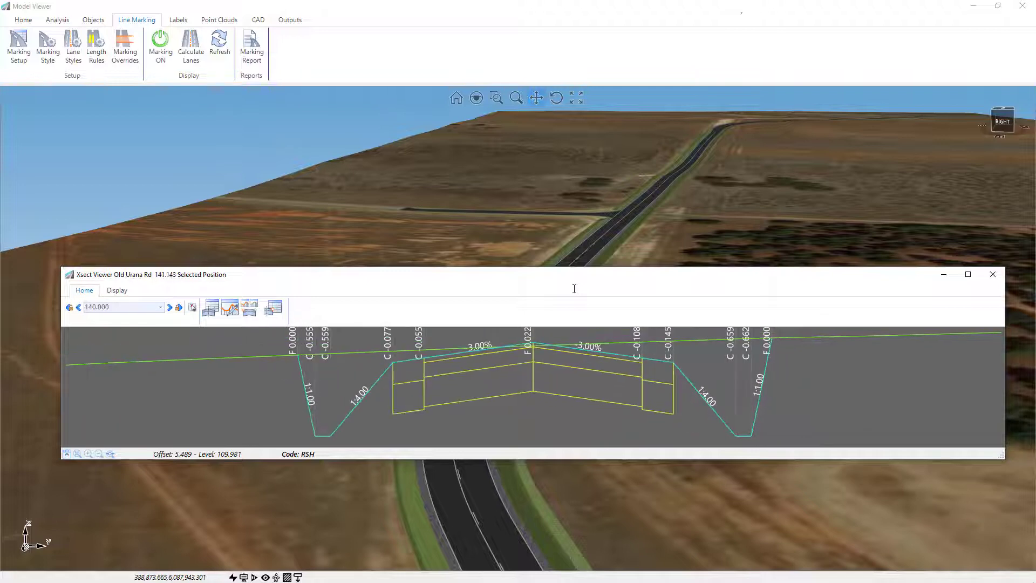
{"action": "key", "text": "Right"}
{"action": "key", "text": "Right"}
{"action": "key", "text": "Right"}
{"action": "key", "text": "Right"}
{"action": "key", "text": "Right"}
{"action": "key", "text": "Right"}
{"action": "key", "text": "Right"}
{"action": "key", "text": "Right"}
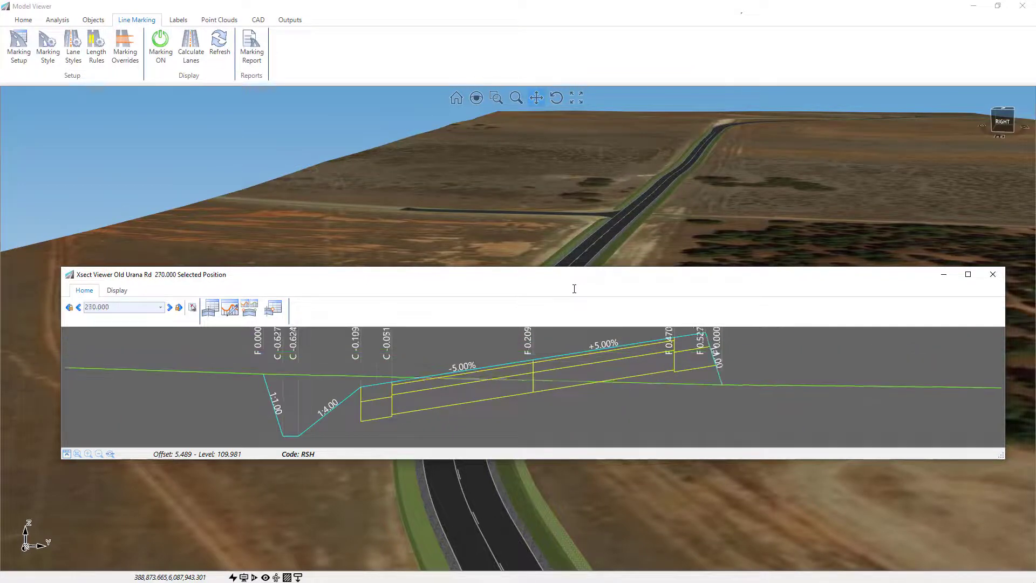
{"action": "key", "text": "Right"}
{"action": "key", "text": "Right"}
{"action": "key", "text": "Right"}
{"action": "key", "text": "Right"}
{"action": "key", "text": "Right"}
{"action": "key", "text": "Right"}
{"action": "key", "text": "Right"}
{"action": "key", "text": "Right"}
{"action": "key", "text": "Right"}
{"action": "key", "text": "Right"}
{"action": "key", "text": "Right"}
{"action": "key", "text": "Right"}
{"action": "key", "text": "Right"}
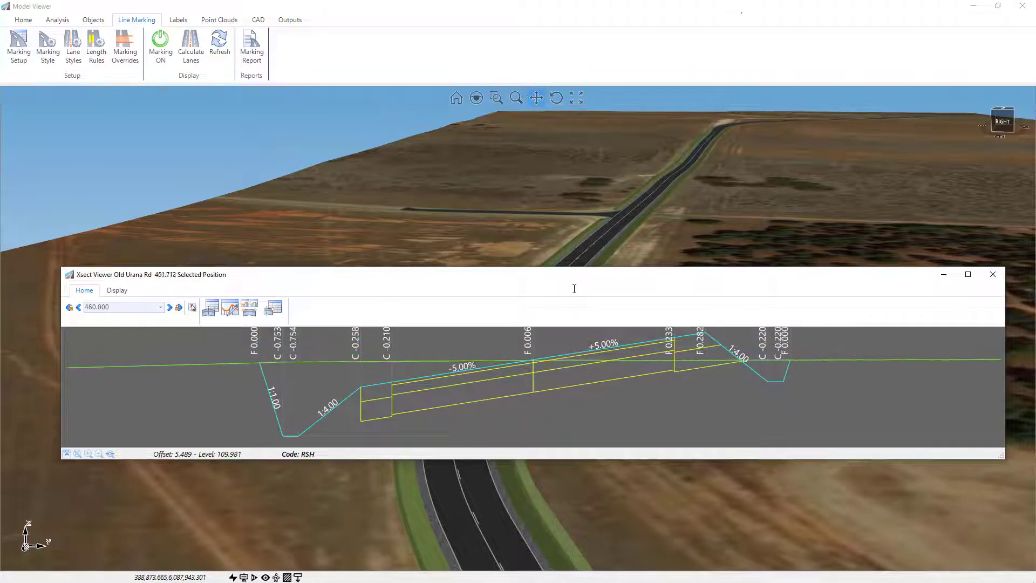
{"action": "key", "text": "Right"}
{"action": "key", "text": "Right"}
{"action": "key", "text": "Right"}
{"action": "key", "text": "Right"}
{"action": "key", "text": "Right"}
{"action": "key", "text": "Right"}
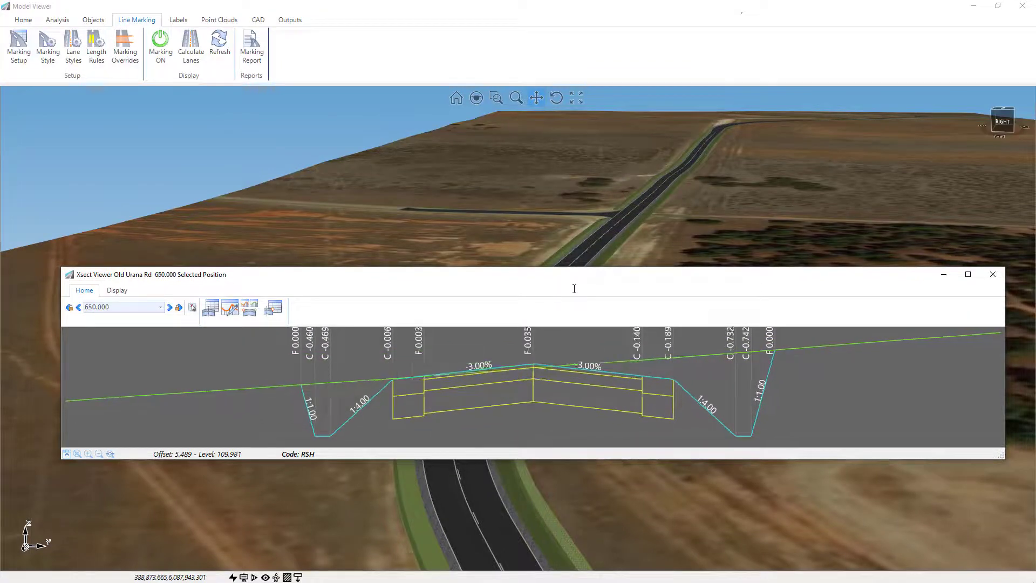
{"action": "left_click", "coordinate": [993, 274]}
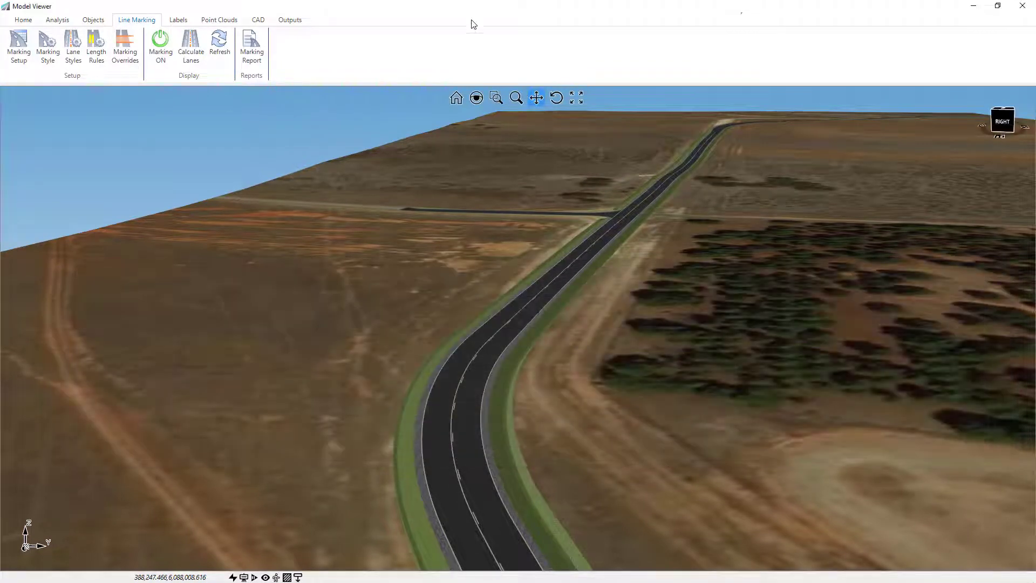
Restore the Model Viewer to a smaller window and place it beside the plan drawing of Old Urana Rd
{"action": "mouse_move", "coordinate": [470, 11]}
{"action": "left_mouse_down"}
{"action": "mouse_move", "coordinate": [545, 128]}
{"action": "mouse_move", "coordinate": [709, 138]}
{"action": "left_mouse_up"}
{"action": "scroll", "coordinate": [297, 271], "scroll_direction": "down", "scroll_amount": 3}
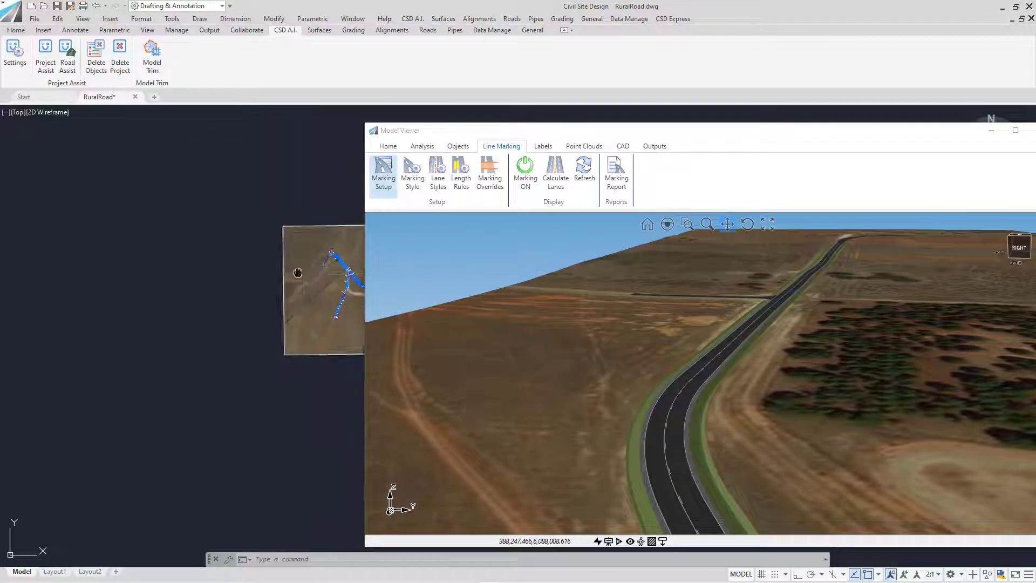
{"action": "scroll", "coordinate": [248, 279], "scroll_direction": "up", "scroll_amount": 4}
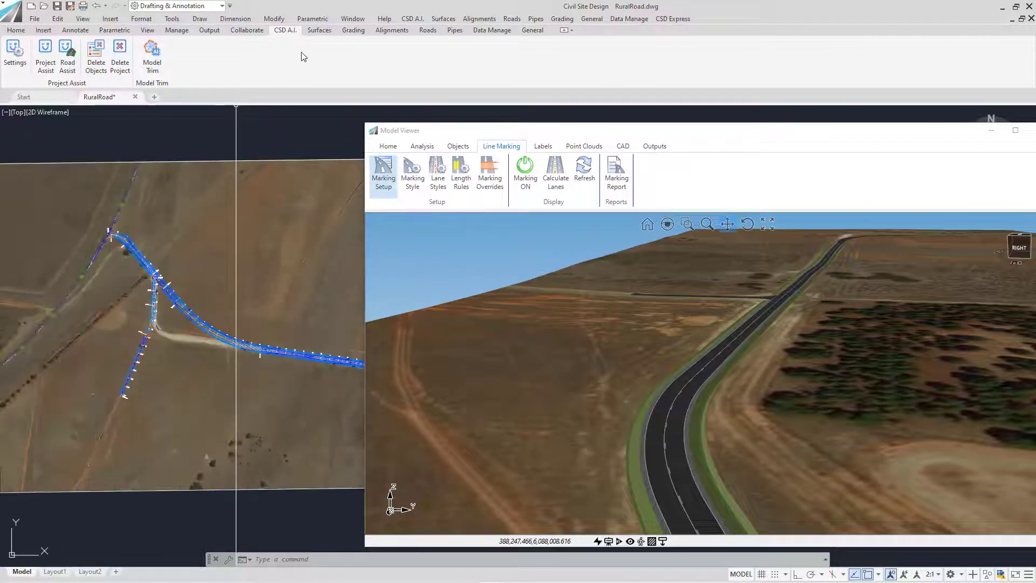
Open the superelevation calculations for the Old Urana Rd alignment and move the dialog clear of the model's curve
{"action": "left_click", "coordinate": [427, 31]}
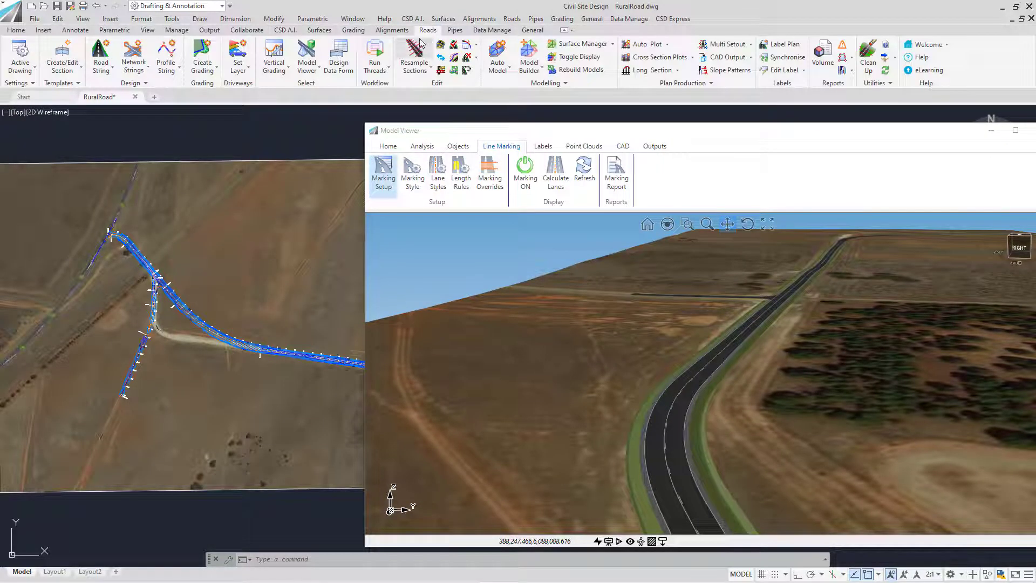
{"action": "left_click", "coordinate": [102, 74]}
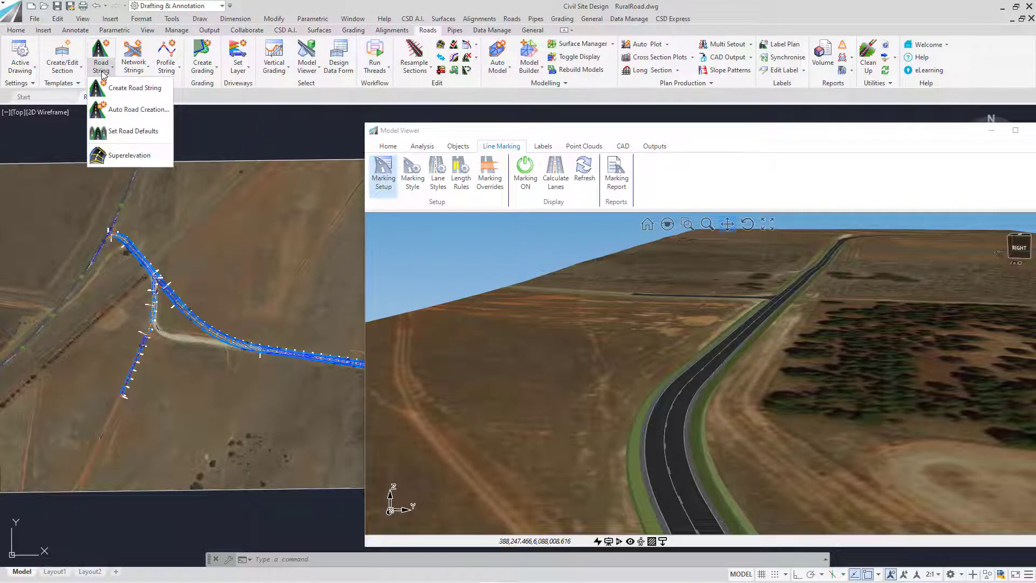
{"action": "left_click", "coordinate": [154, 160]}
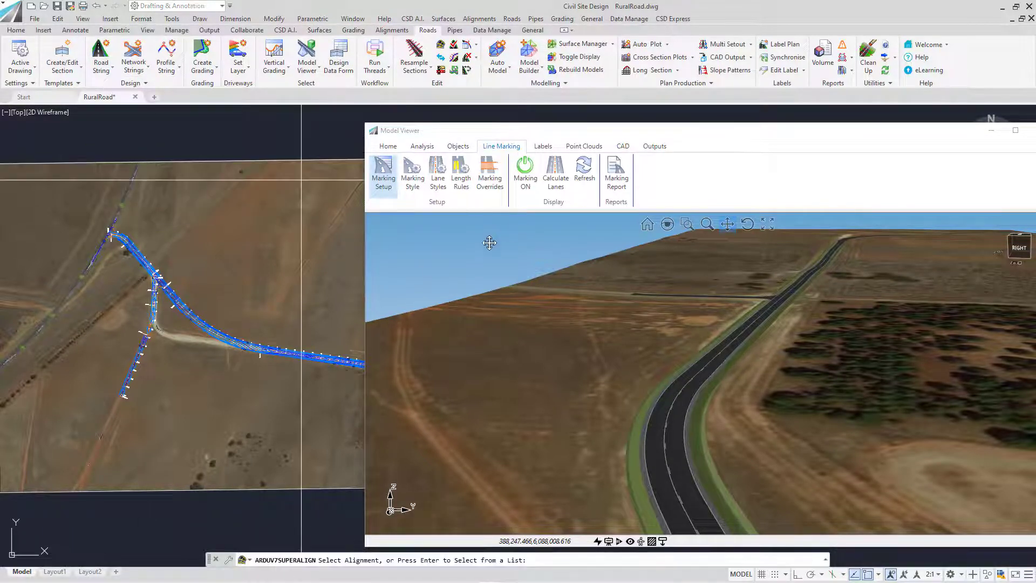
{"action": "scroll", "coordinate": [236, 338], "scroll_direction": "up", "scroll_amount": 5}
{"action": "key", "text": "Return"}
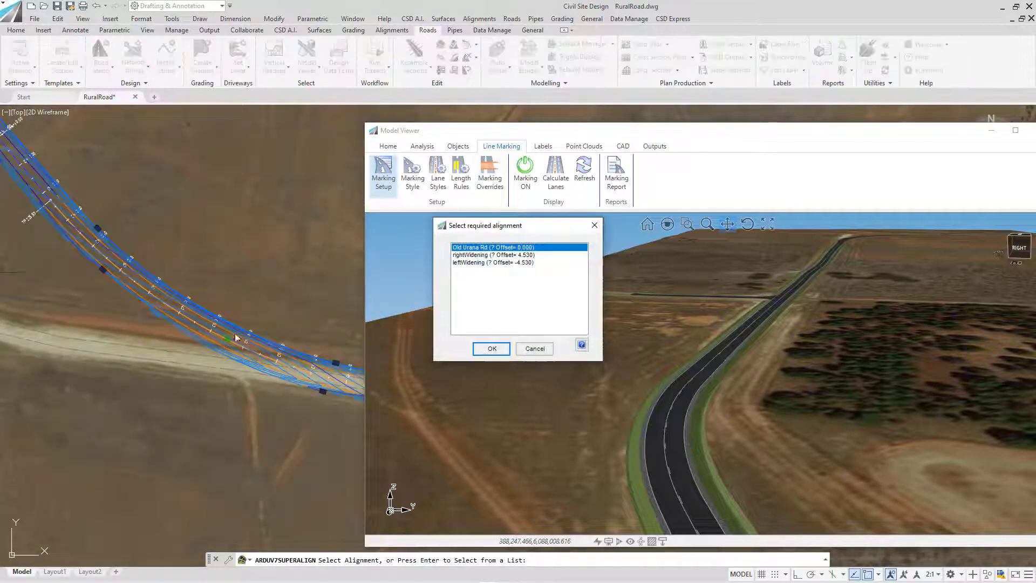
{"action": "left_click", "coordinate": [492, 348]}
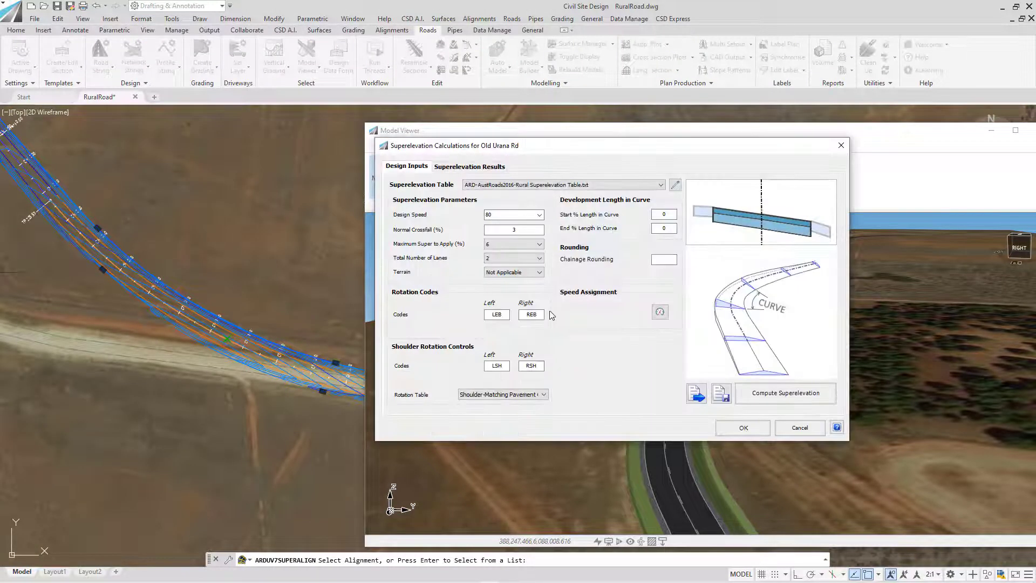
{"action": "left_click_drag", "start_coordinate": [520, 155], "coordinate": [224, 169]}
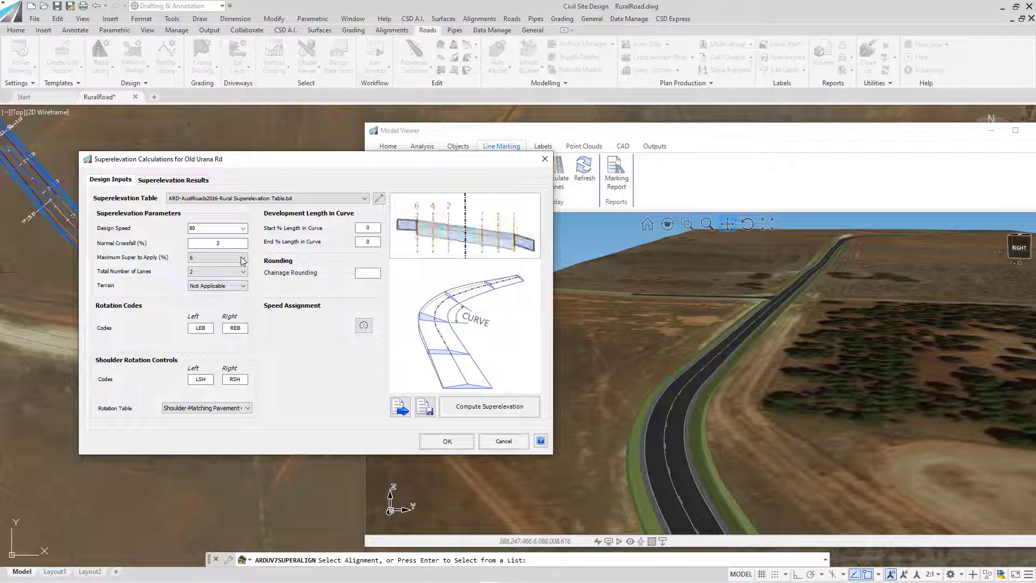
Review the calculated superelevation results for all curves of Old Urana Rd and leave the superelevation calculations without applying changes
{"action": "left_click", "coordinate": [178, 180]}
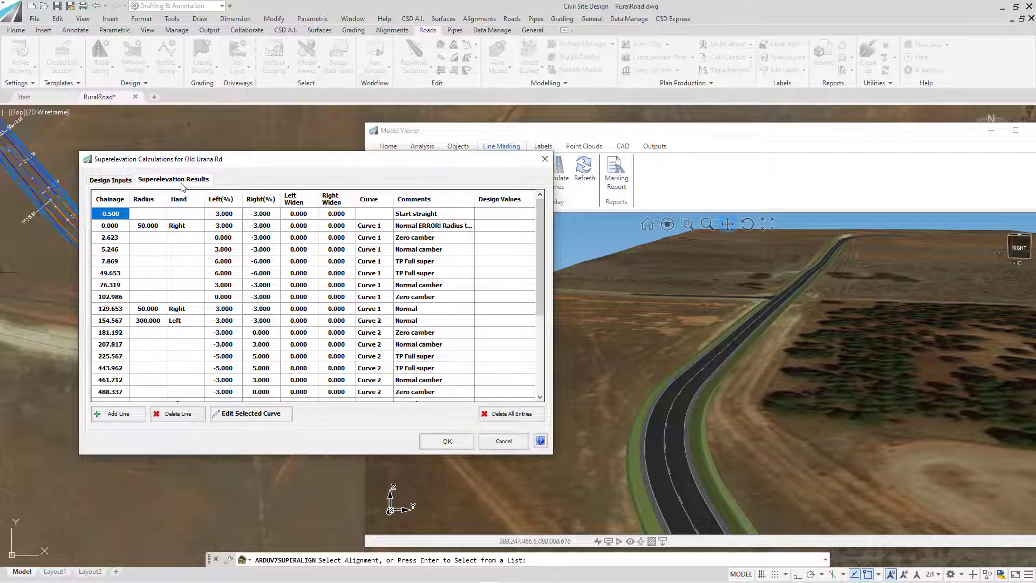
{"action": "scroll", "coordinate": [207, 246], "scroll_direction": "down", "scroll_amount": 2}
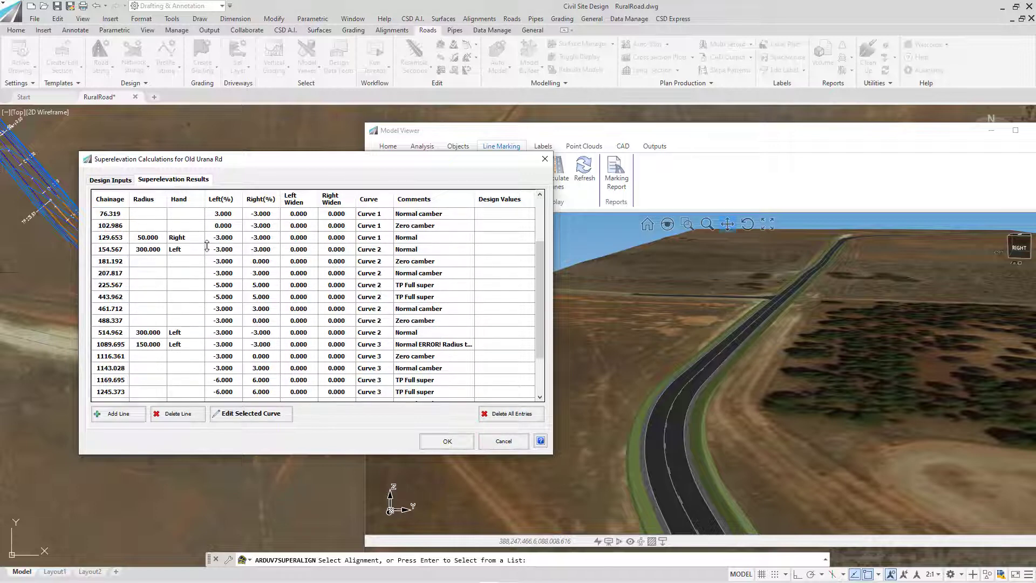
{"action": "scroll", "coordinate": [206, 244], "scroll_direction": "down", "scroll_amount": 2}
{"action": "scroll", "coordinate": [204, 251], "scroll_direction": "up", "scroll_amount": 4}
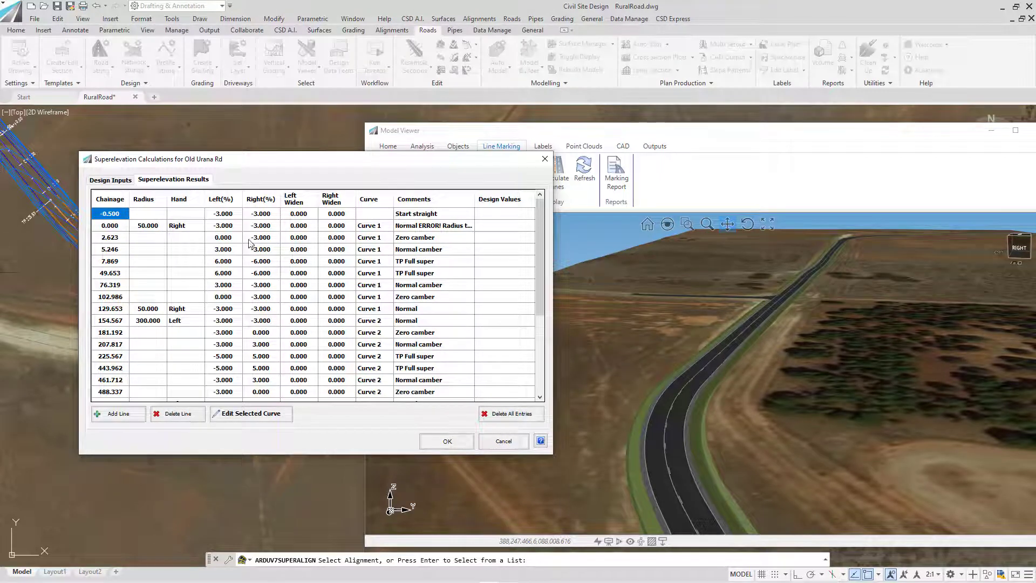
{"action": "scroll", "coordinate": [252, 255], "scroll_direction": "down", "scroll_amount": 4}
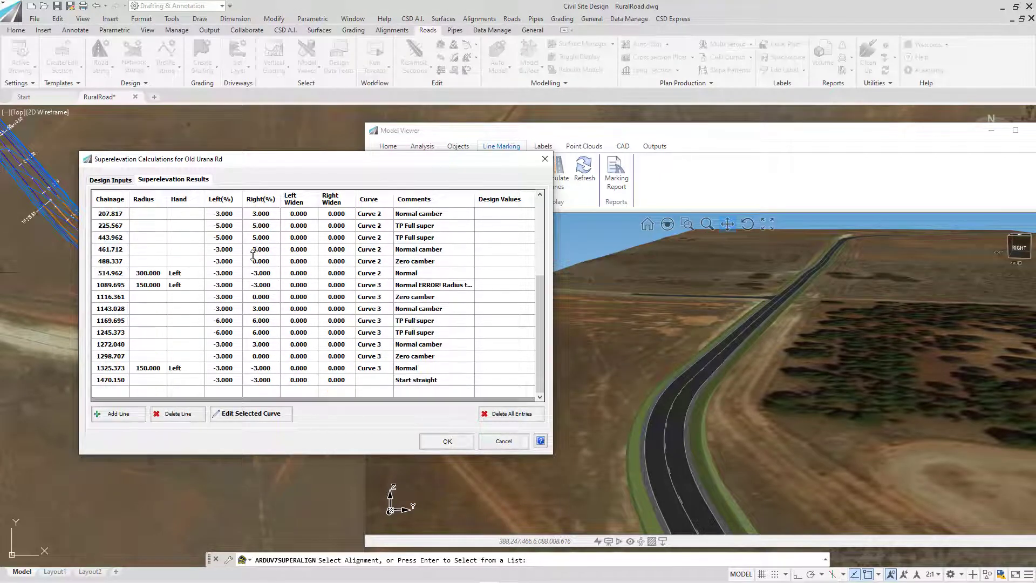
{"action": "left_click", "coordinate": [516, 444]}
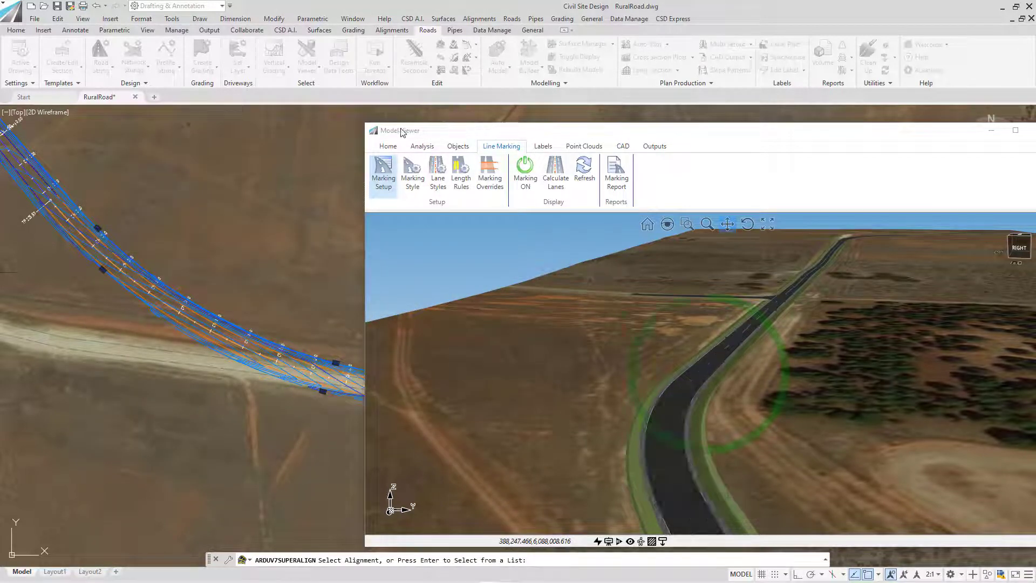
Reposition the Model Viewer, inspect the table drain values in the design data of Old Urana Rd, and close the design data form
{"action": "left_click_drag", "start_coordinate": [402, 132], "coordinate": [303, 120]}
{"action": "left_click", "coordinate": [290, 133]}
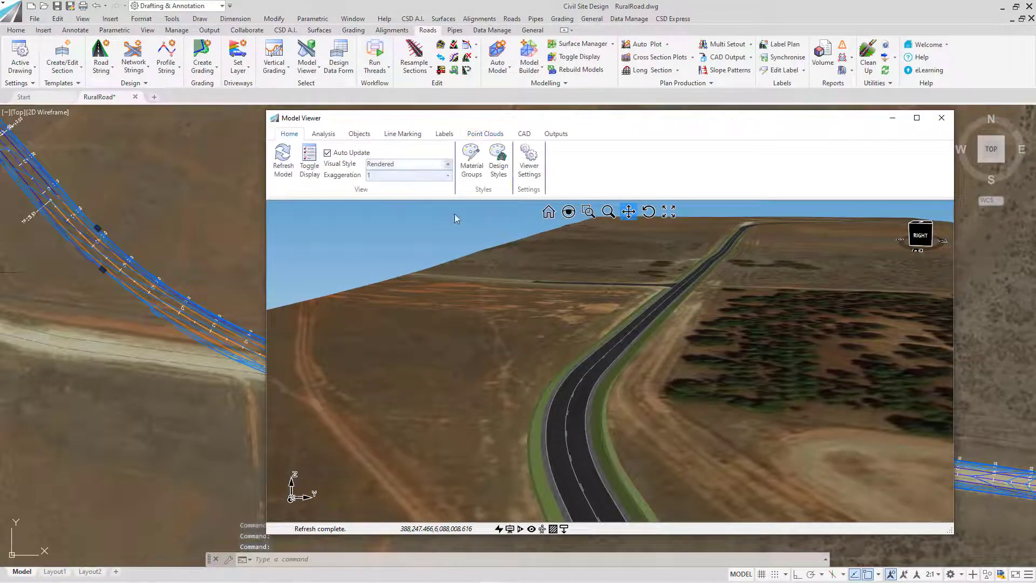
{"action": "scroll", "coordinate": [599, 367], "scroll_direction": "up", "scroll_amount": 5}
{"action": "right_click", "coordinate": [582, 368]}
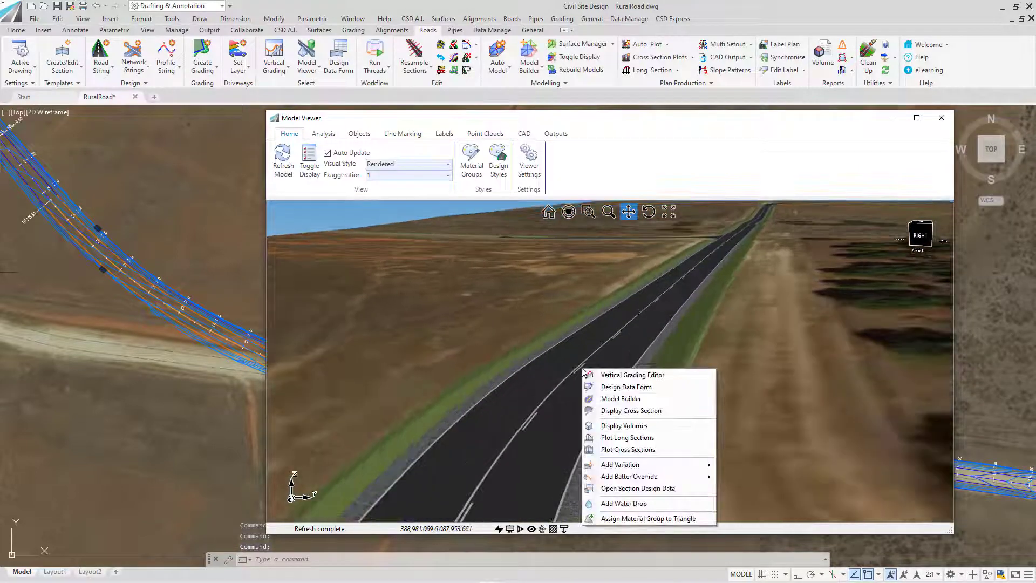
{"action": "left_click", "coordinate": [607, 386]}
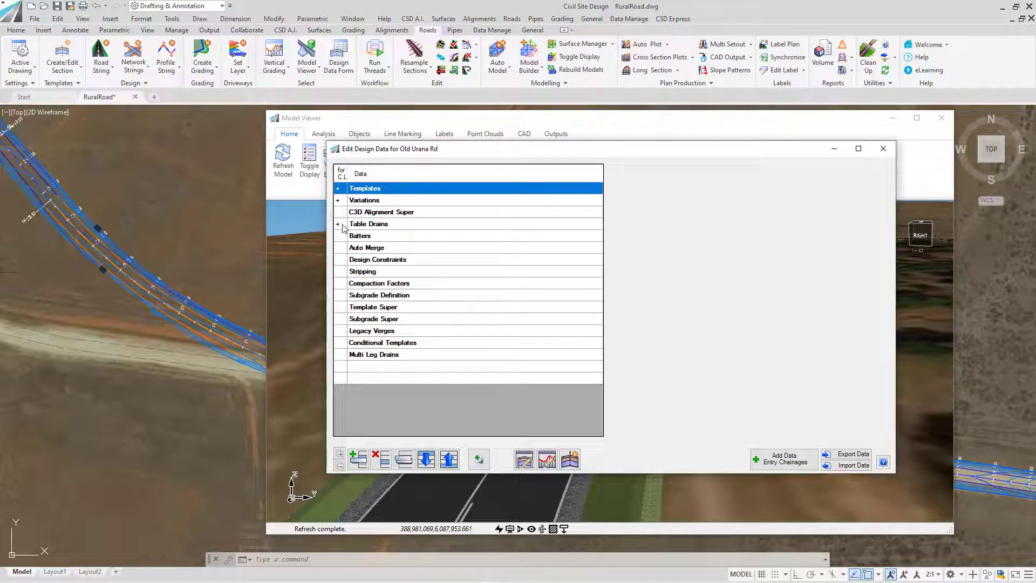
{"action": "left_click", "coordinate": [338, 224]}
{"action": "left_click", "coordinate": [402, 237]}
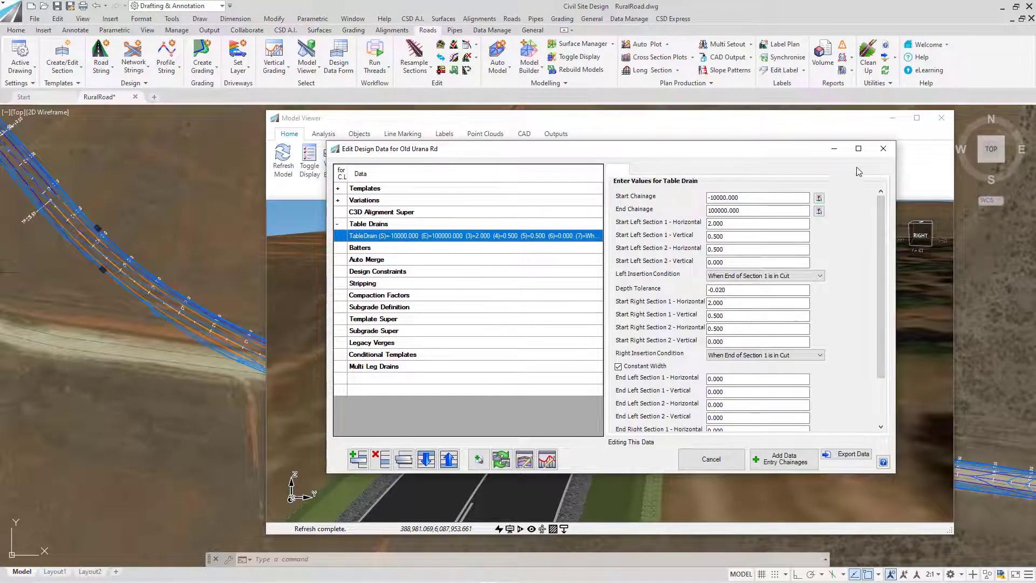
{"action": "left_click", "coordinate": [883, 148]}
Display the Old Urana Rd cross section at chainage 1180 from the model, and widen and reposition its window over the Model Viewer
{"action": "scroll", "coordinate": [551, 378], "scroll_direction": "down", "scroll_amount": 3}
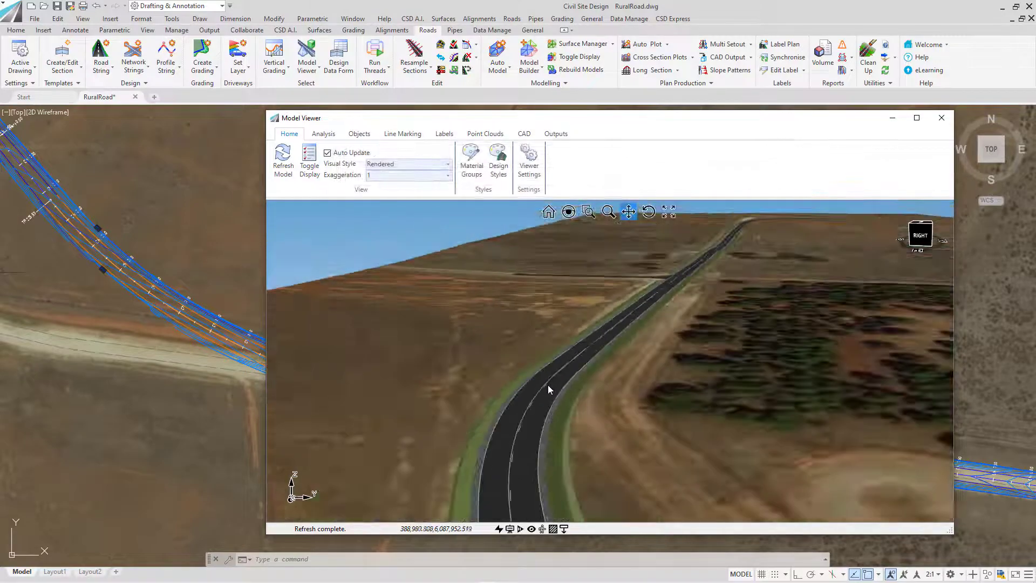
{"action": "right_click", "coordinate": [546, 385]}
{"action": "left_click", "coordinate": [610, 429]}
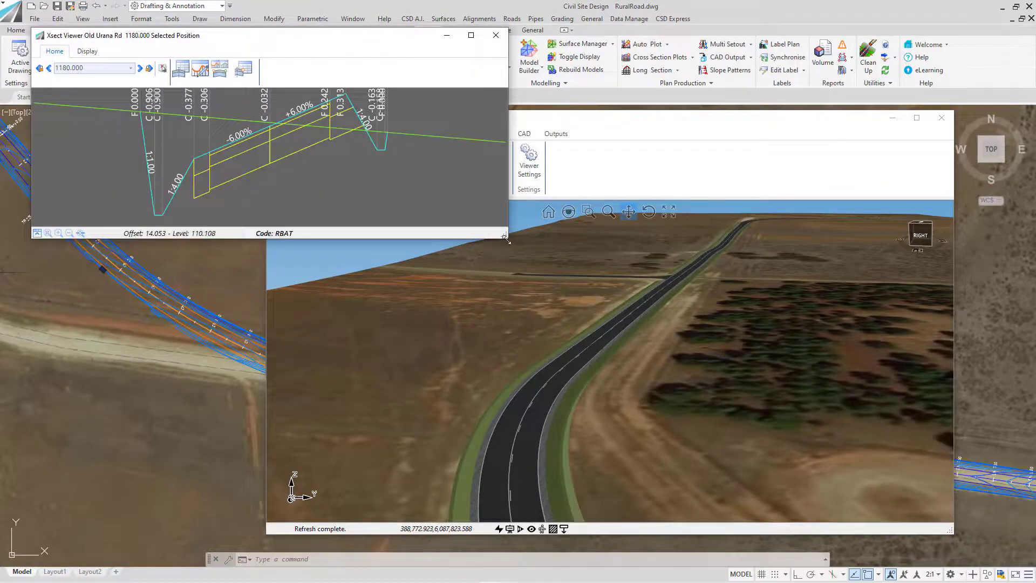
{"action": "left_click_drag", "start_coordinate": [507, 240], "coordinate": [844, 241]}
{"action": "left_click_drag", "start_coordinate": [407, 46], "coordinate": [477, 192]}
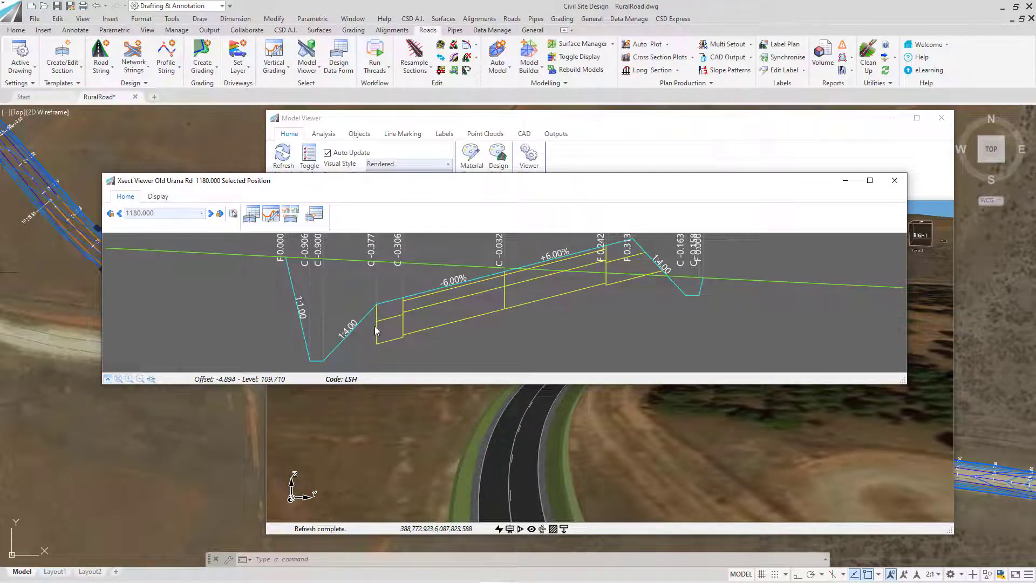
Examine the Old Urana Rd cross sections from chainage 1180 to the road's end and again from its start to chainage 102.986, and close the section viewer
{"action": "scroll", "coordinate": [586, 194], "scroll_direction": "down", "scroll_amount": 7}
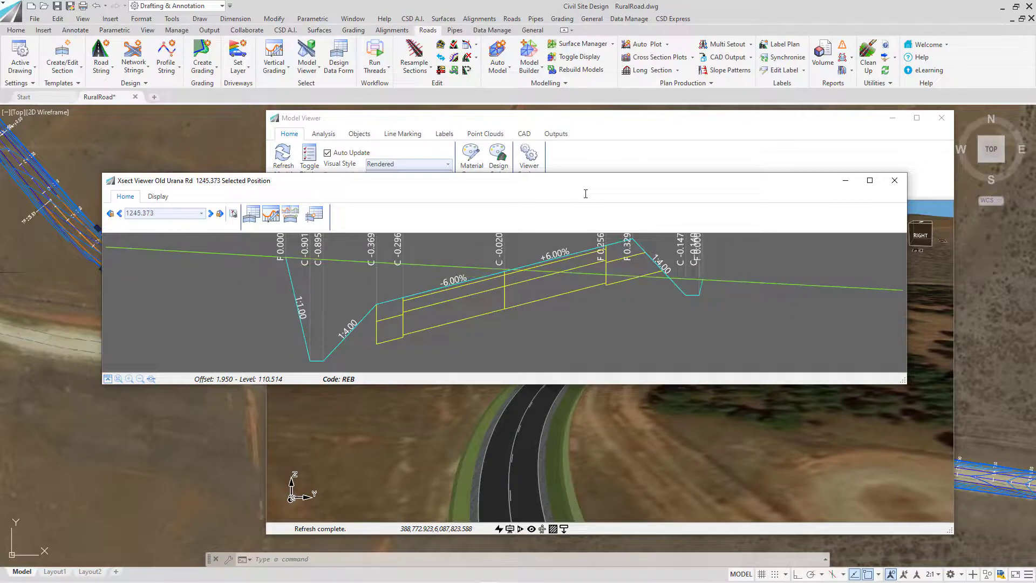
{"action": "scroll", "coordinate": [586, 194], "scroll_direction": "down", "scroll_amount": 6}
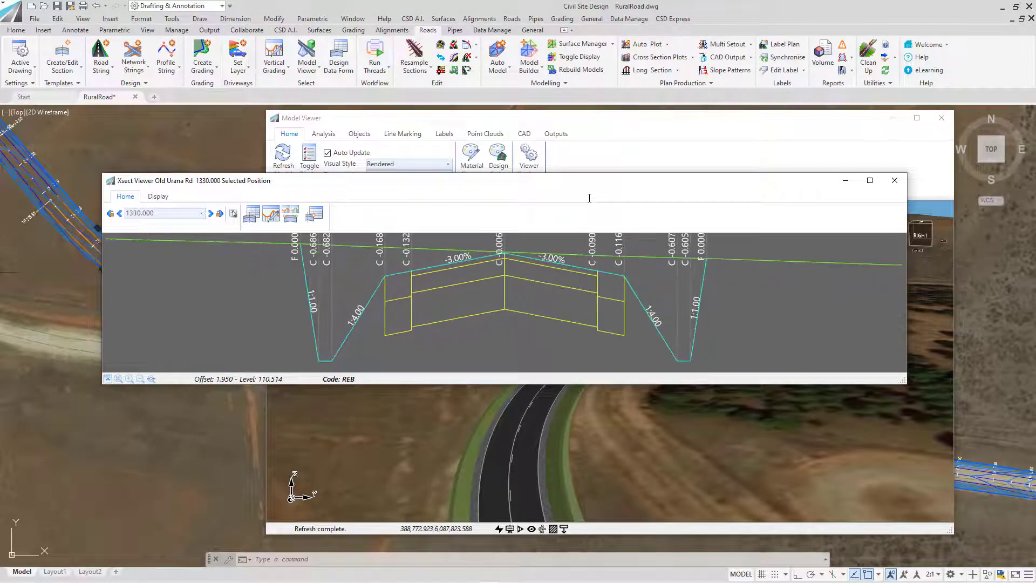
{"action": "scroll", "coordinate": [589, 198], "scroll_direction": "down", "scroll_amount": 8}
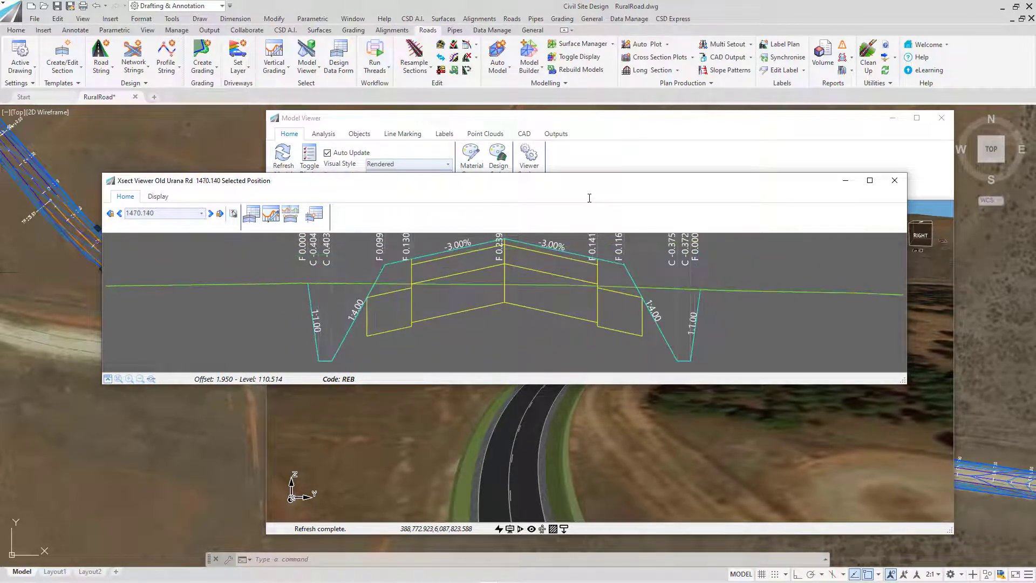
{"action": "scroll", "coordinate": [589, 198], "scroll_direction": "down", "scroll_amount": 6}
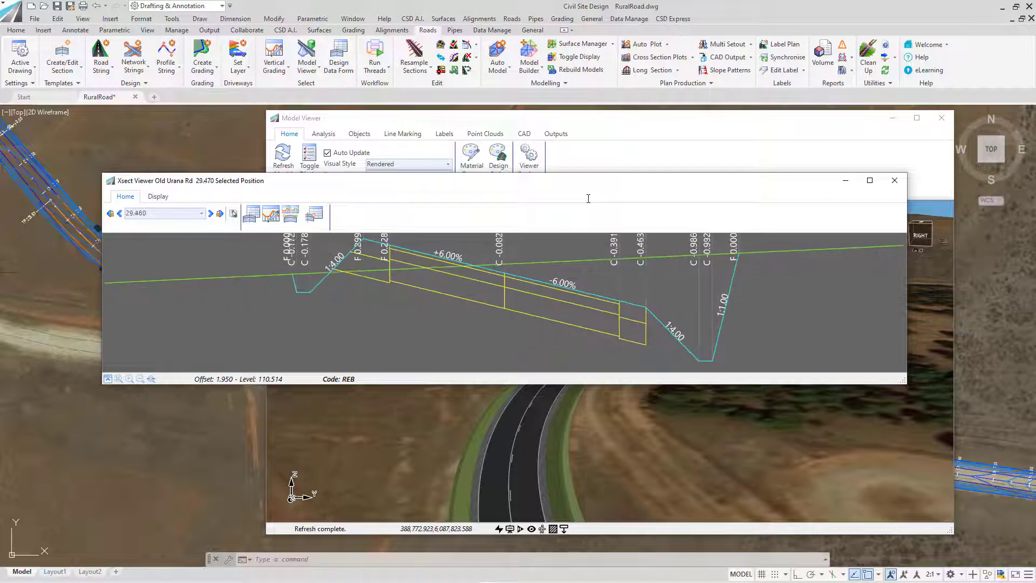
{"action": "scroll", "coordinate": [588, 198], "scroll_direction": "down", "scroll_amount": 4}
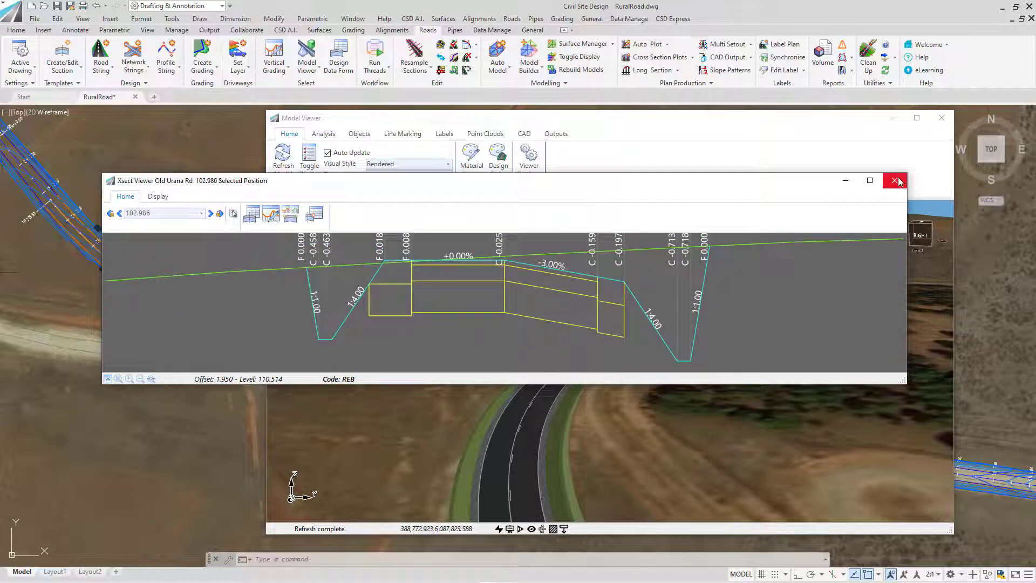
{"action": "left_click", "coordinate": [895, 181]}
Maximize the Model Viewer and run a drive-through along Old Urana Rd at a speed of 100, stopping it partway along the road
{"action": "left_click", "coordinate": [918, 118]}
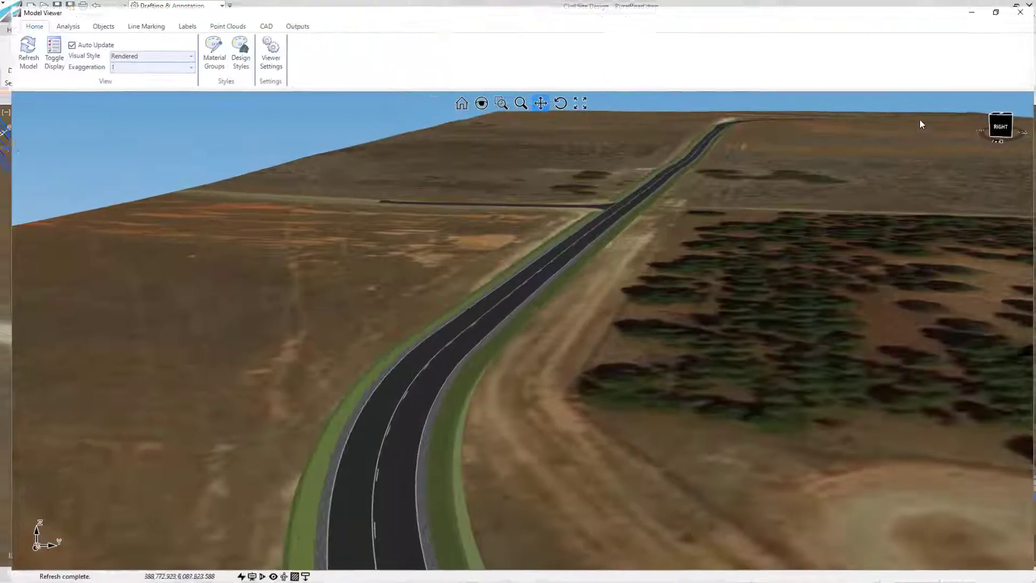
{"action": "left_click", "coordinate": [55, 21]}
{"action": "left_click", "coordinate": [19, 45]}
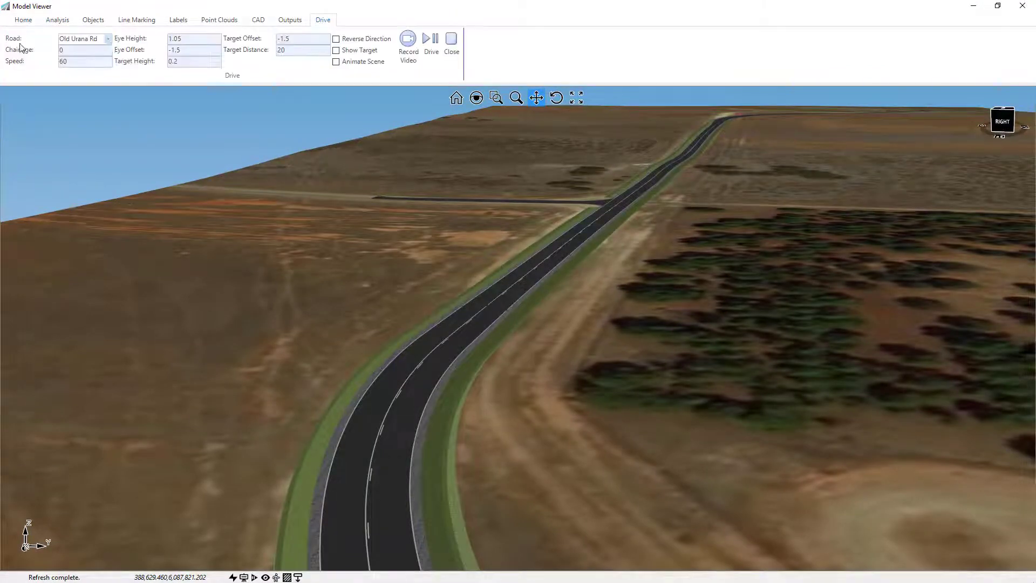
{"action": "double_click", "coordinate": [86, 62]}
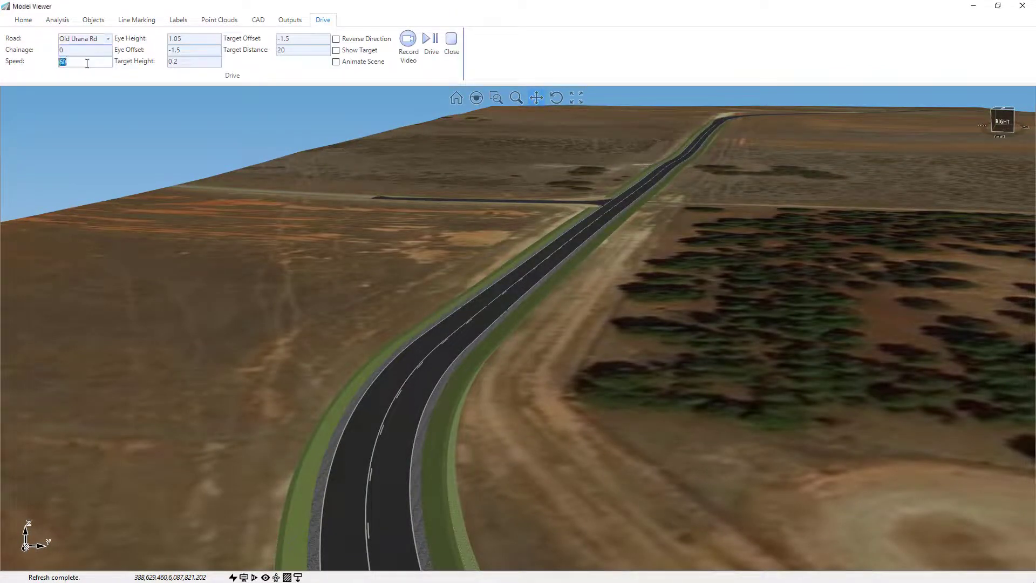
{"action": "type", "text": "100"}
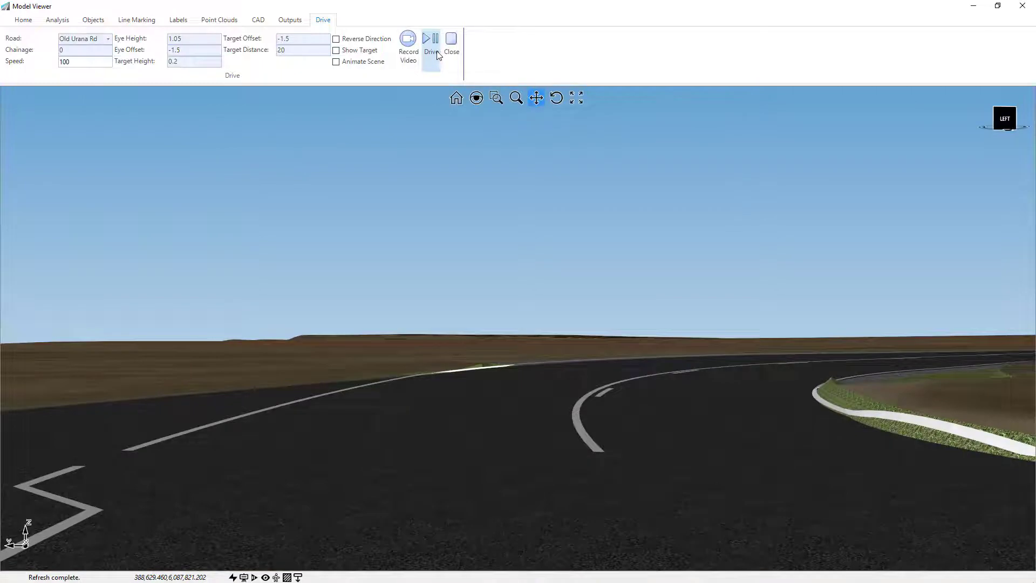
{"action": "left_click", "coordinate": [432, 49]}
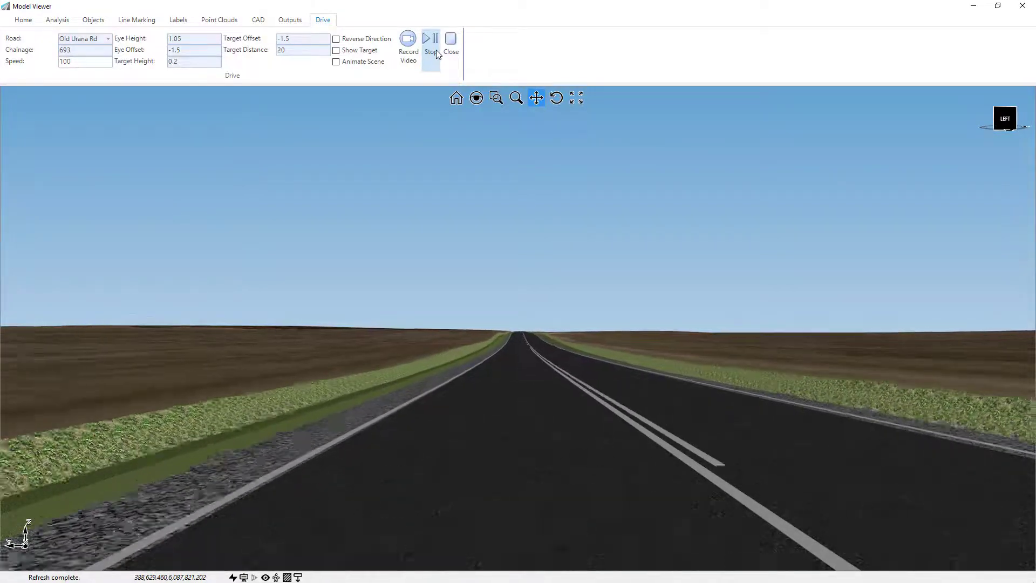
{"action": "left_click", "coordinate": [432, 46]}
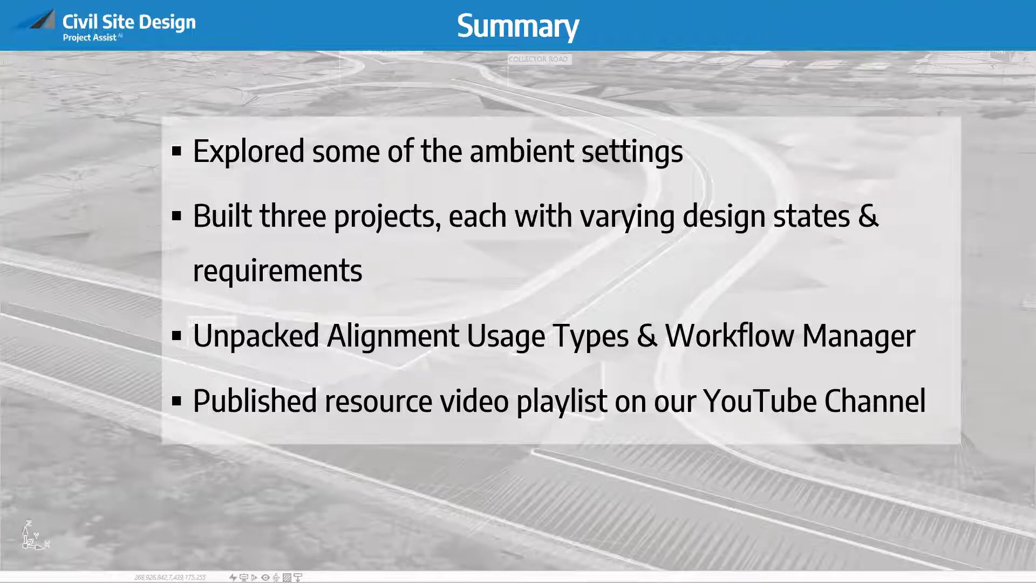
Switch to File Explorer, inspect the contents of the jobPrepr folder inside common-10 in a widened window, and close the window
{"action": "key", "text": "alt+Tab"}
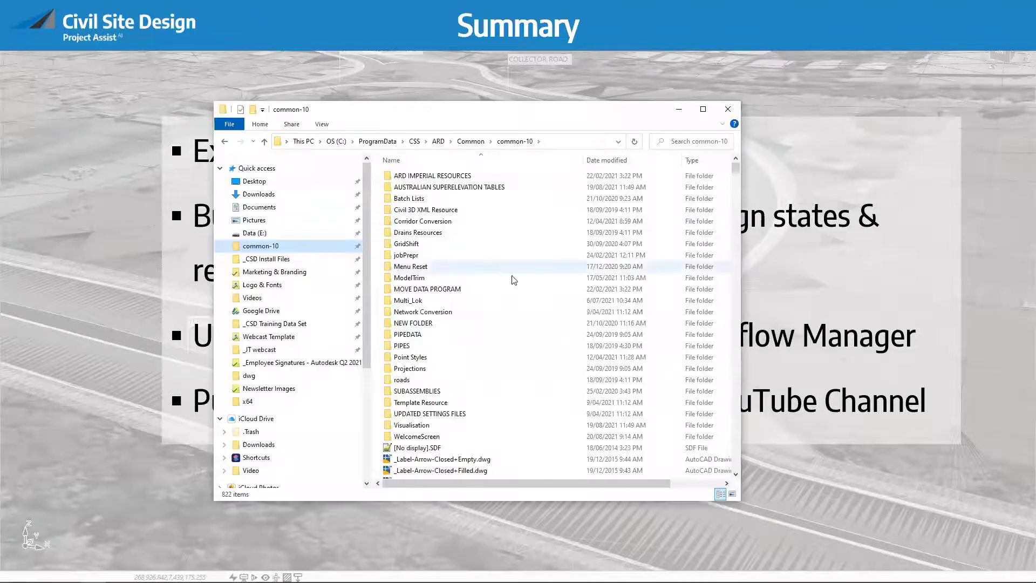
{"action": "double_click", "coordinate": [406, 255]}
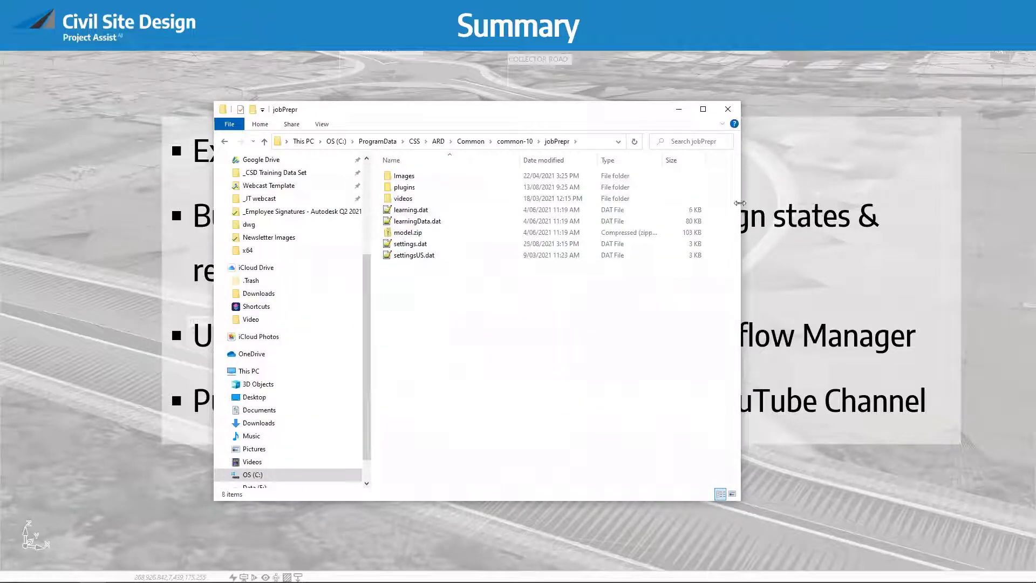
{"action": "left_click_drag", "start_coordinate": [740, 203], "coordinate": [884, 203]}
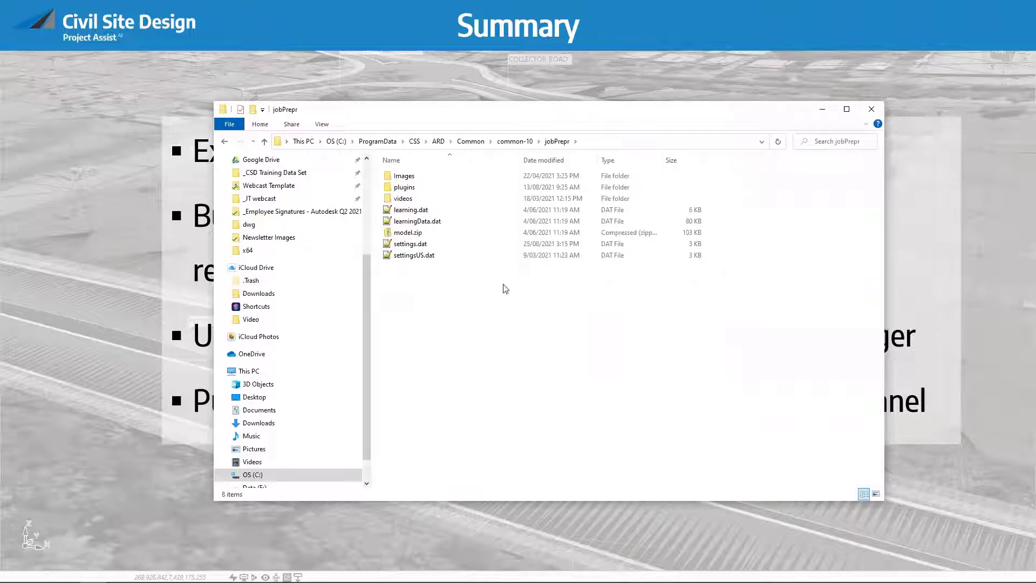
{"action": "left_click_drag", "start_coordinate": [457, 298], "coordinate": [422, 185]}
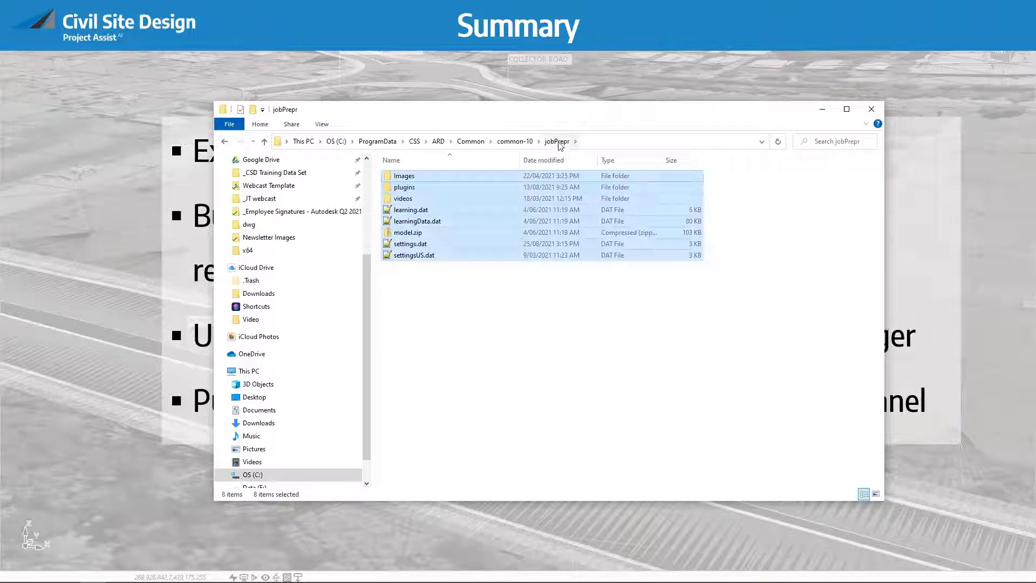
{"action": "left_click", "coordinate": [558, 142]}
{"action": "left_click", "coordinate": [562, 333]}
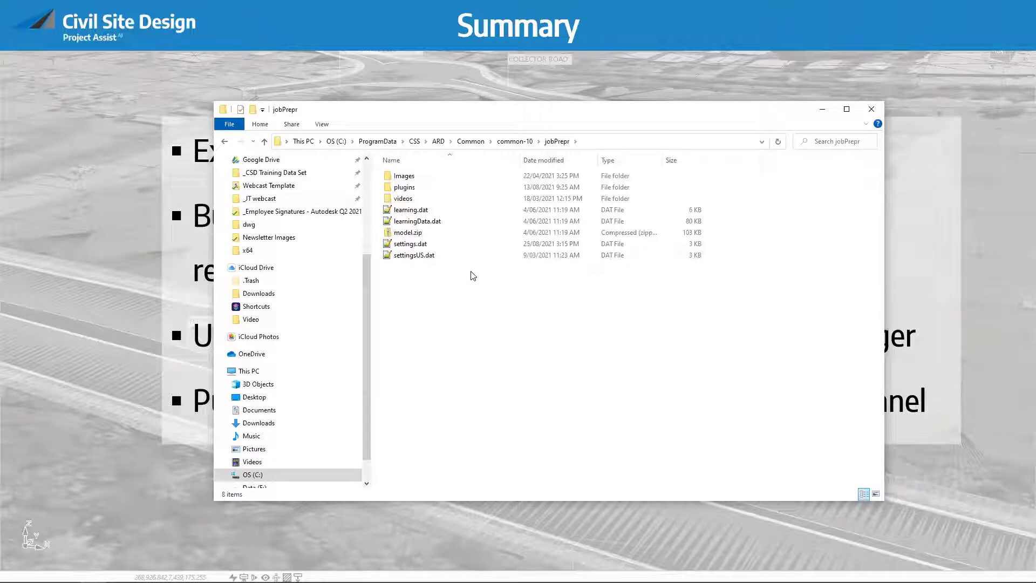
{"action": "left_click", "coordinate": [872, 110]}
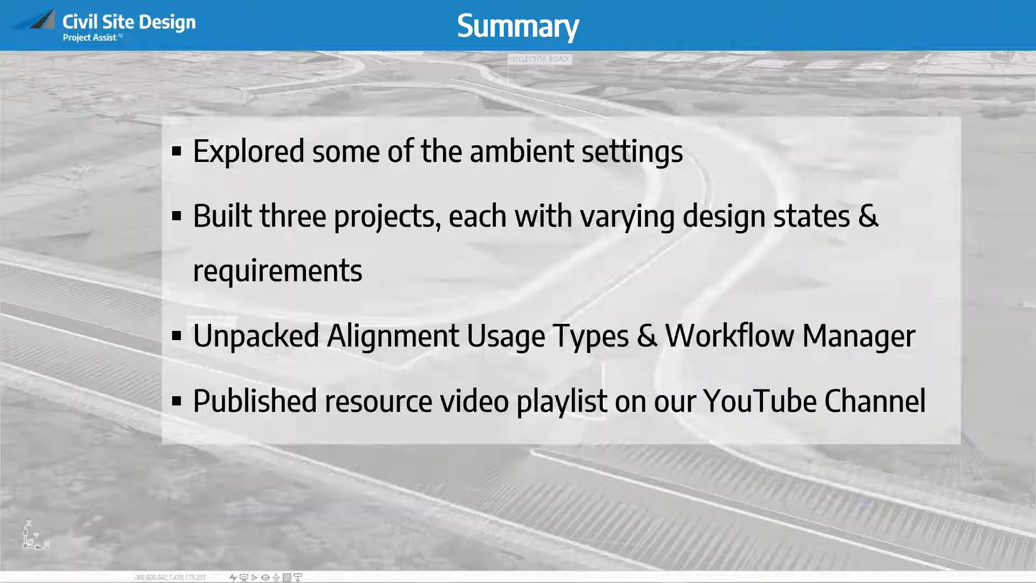